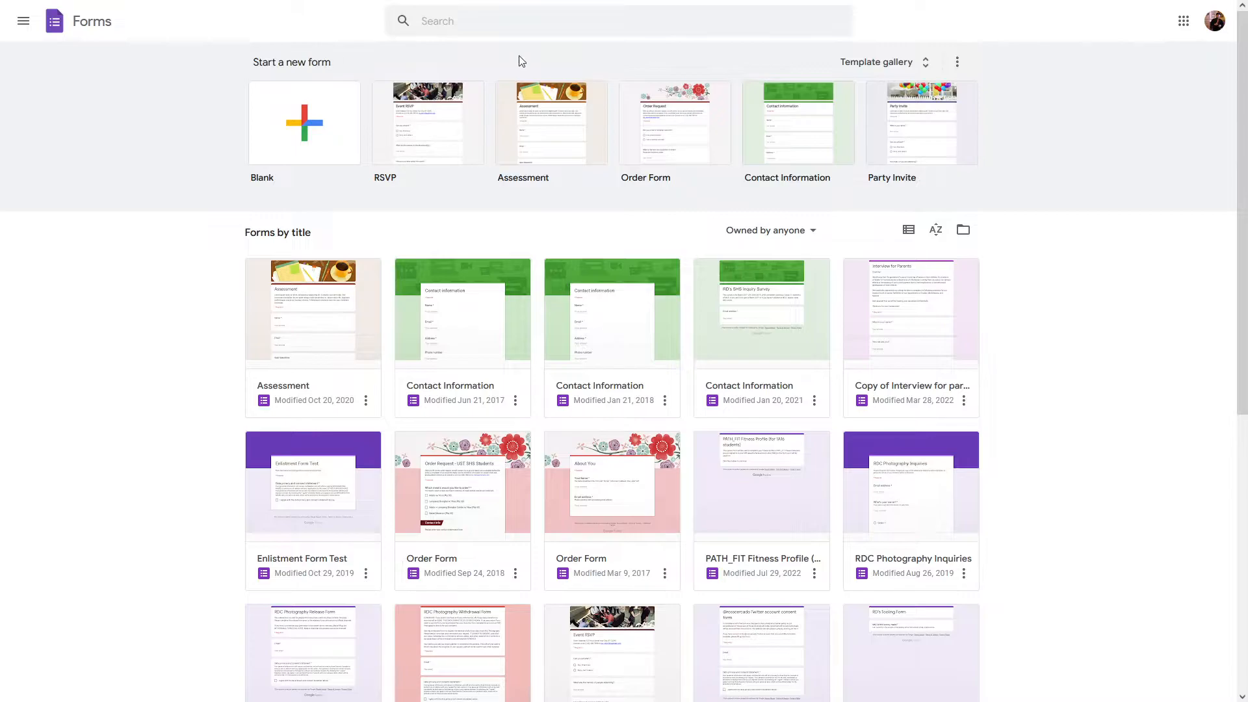
Step: Browse the full template gallery from the personal through the education templates, then return to the forms home page
left_click(905, 65)
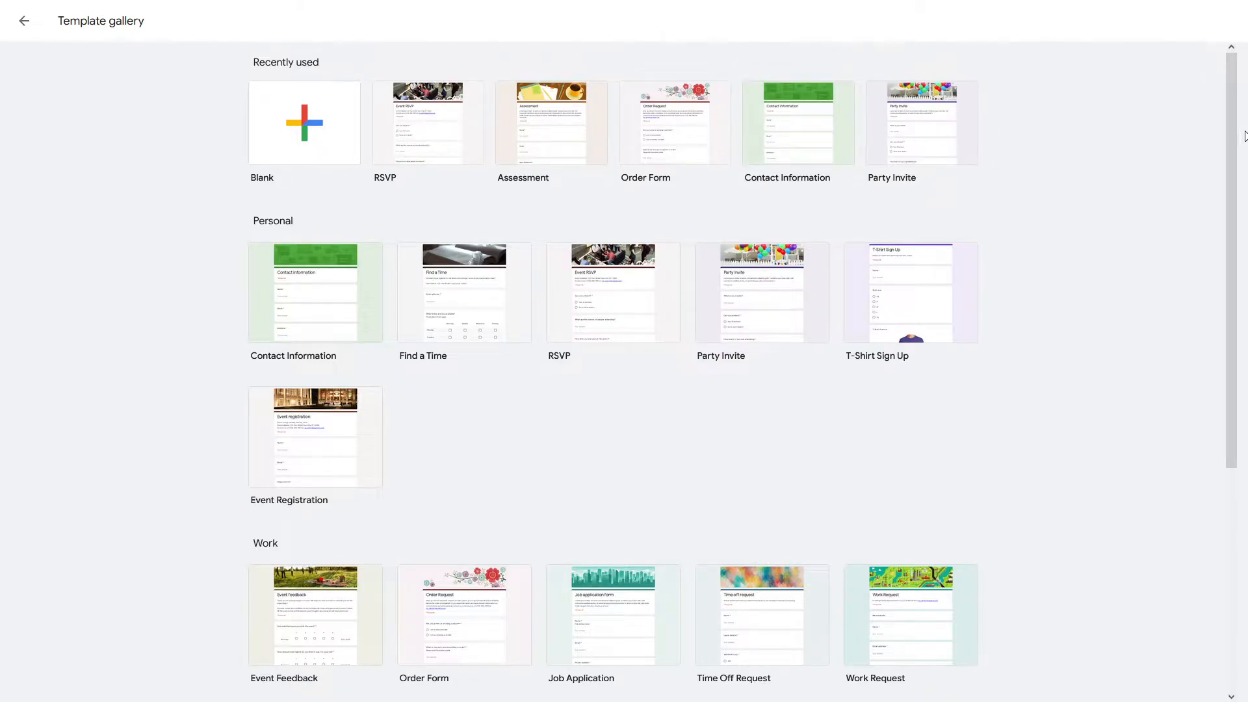
left_click_drag(1239, 119, 1233, 226)
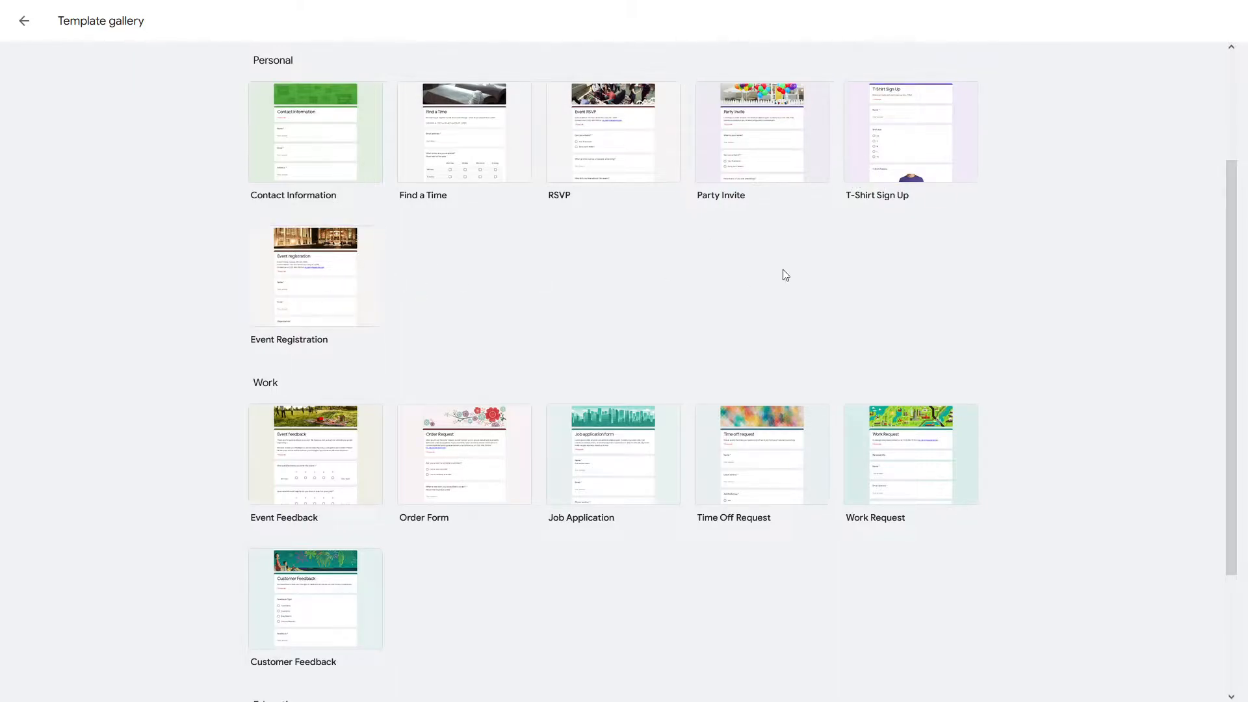
scroll(1219, 216, "down", 3)
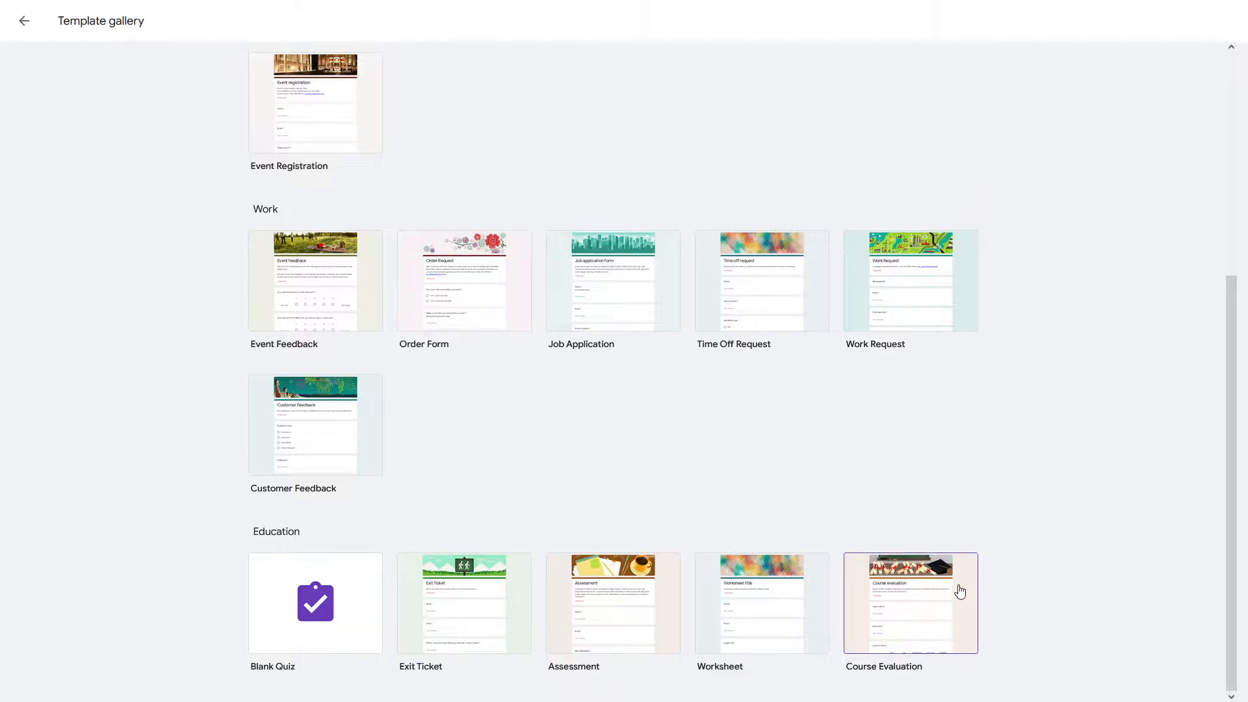
left_click_drag(1235, 598, 1229, 347)
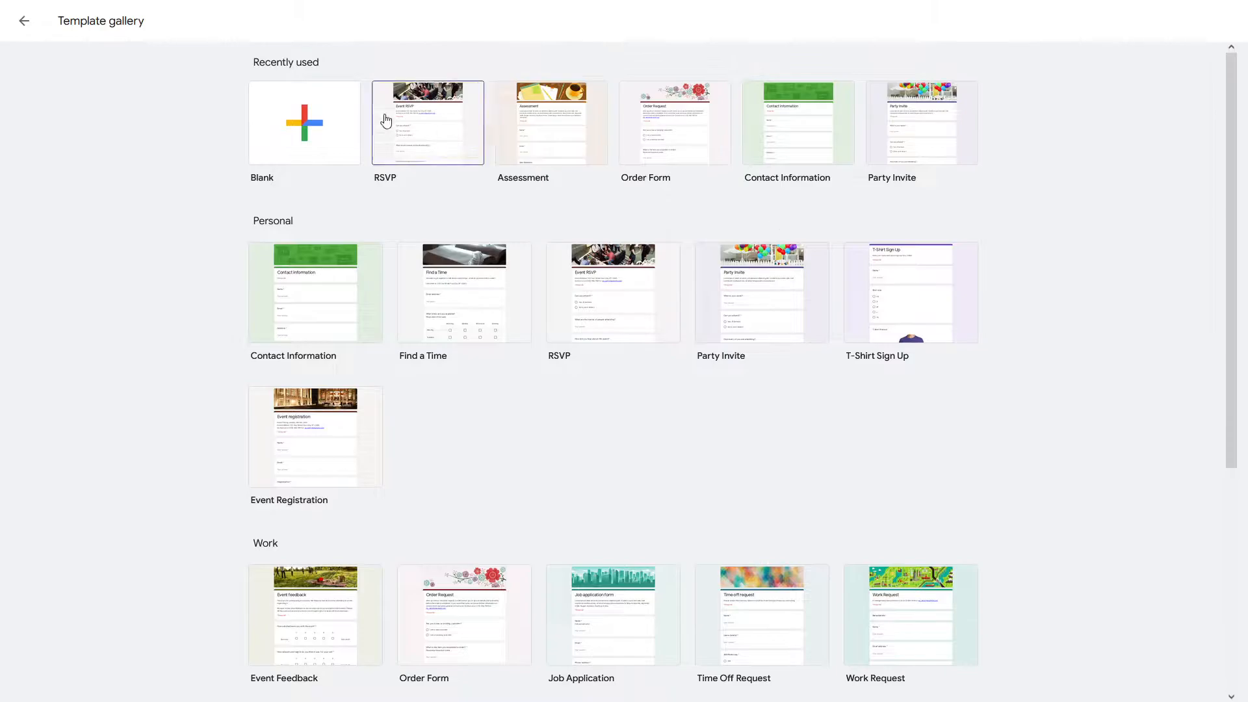
left_click(24, 21)
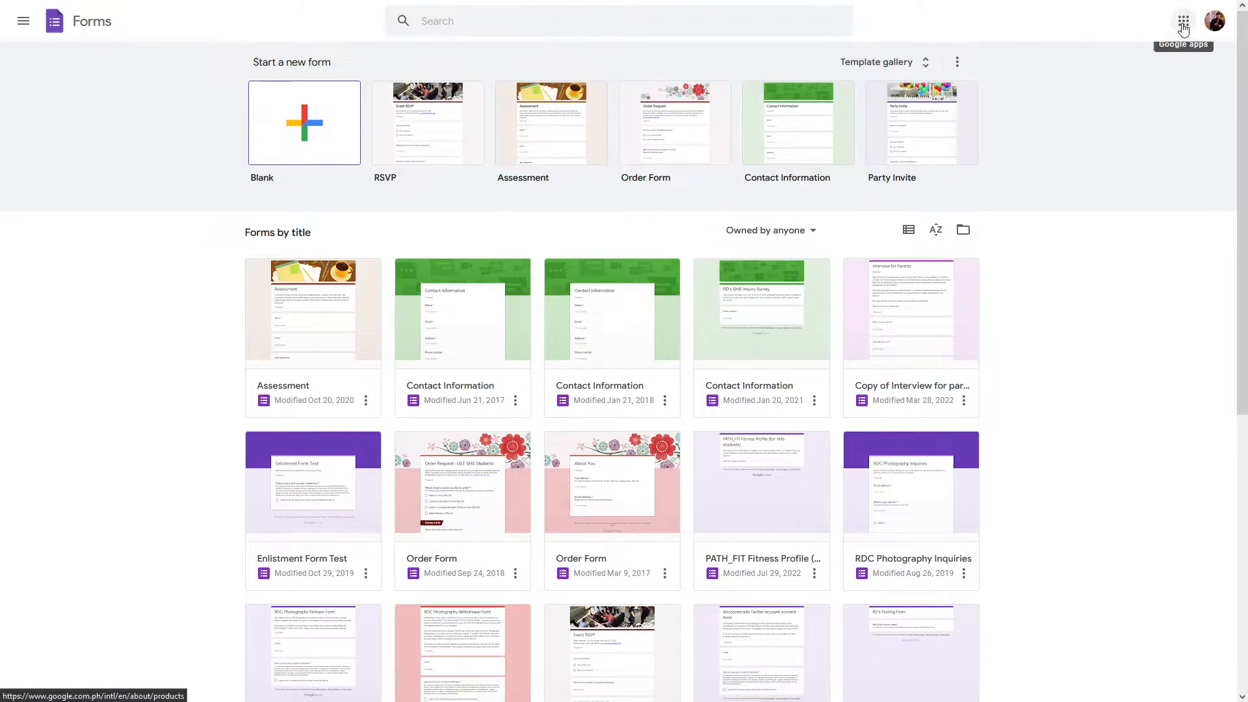
Step: Find Forms among the Google apps and create a new blank form
left_click(1182, 23)
scroll(1202, 162, "down", 5)
left_click(1123, 249)
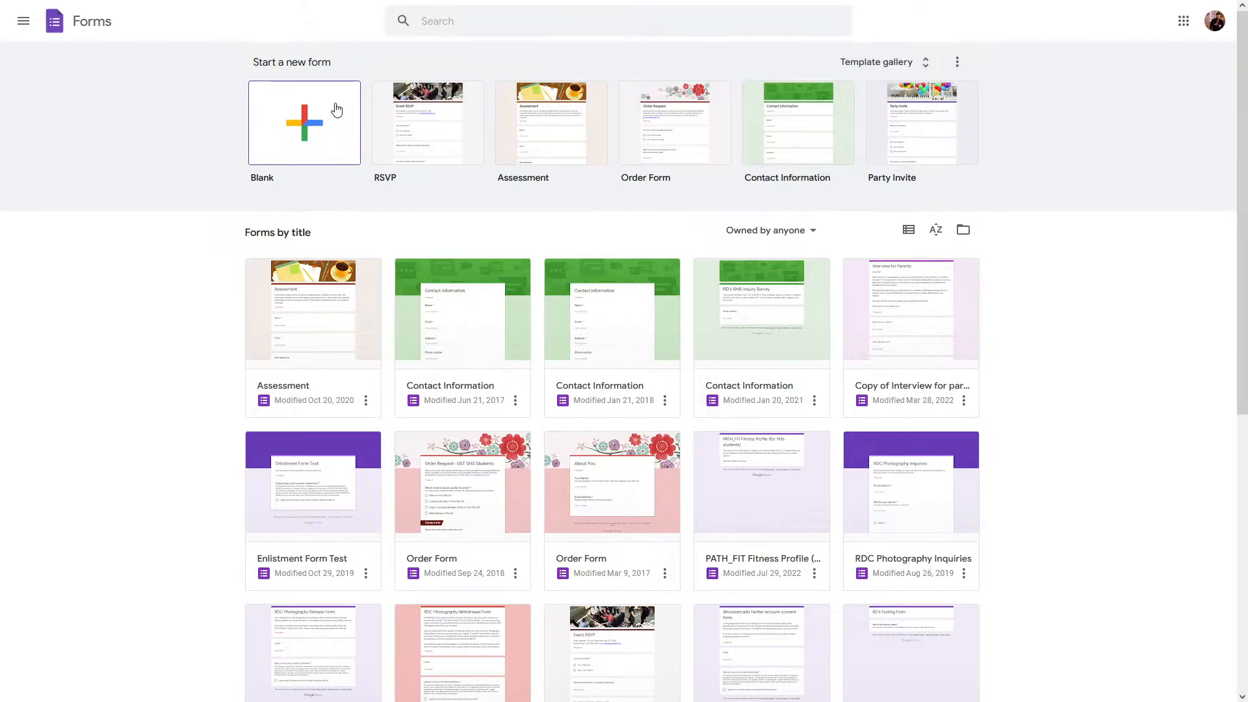
left_click(315, 125)
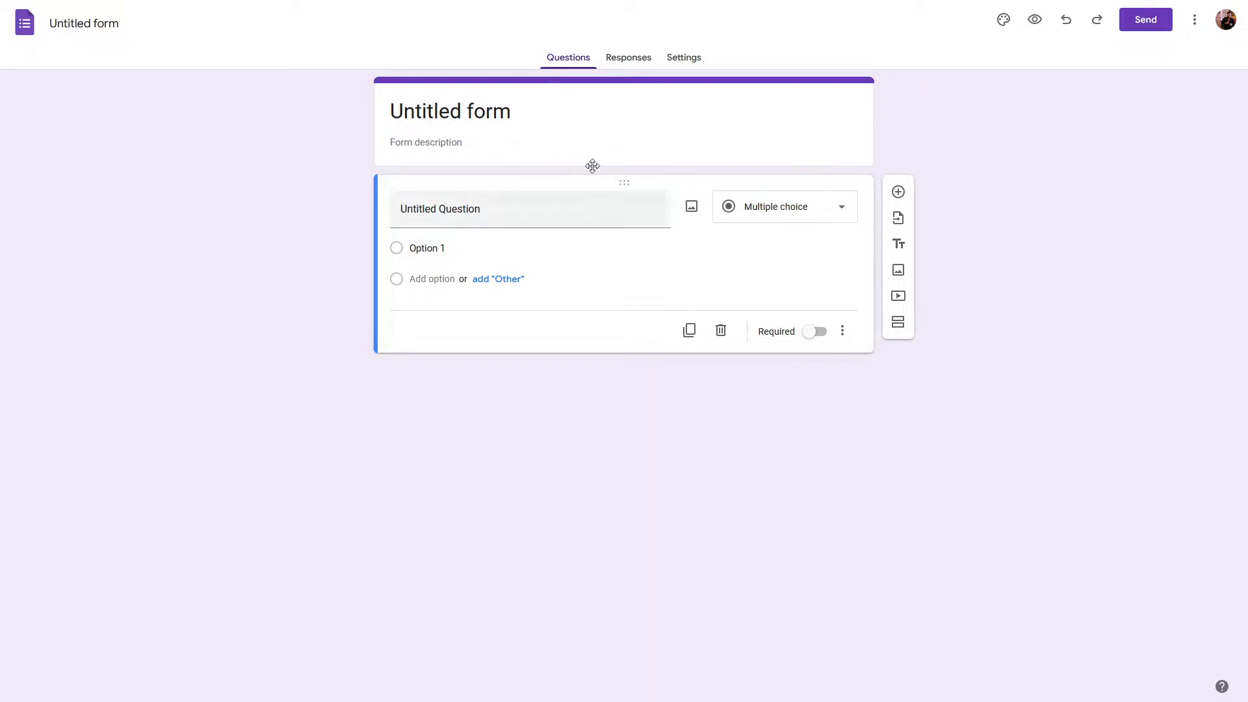
Step: Look over the new form's responses and settings pages, then return to its questions
left_click(630, 63)
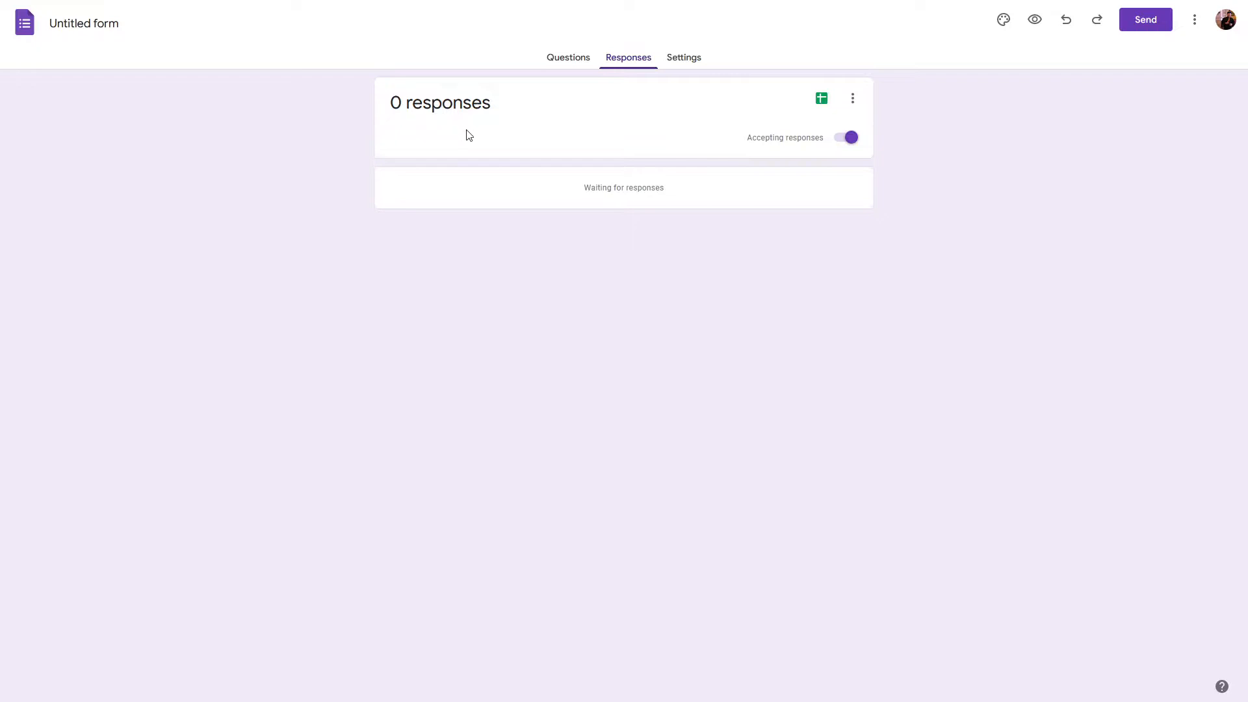
left_click(696, 67)
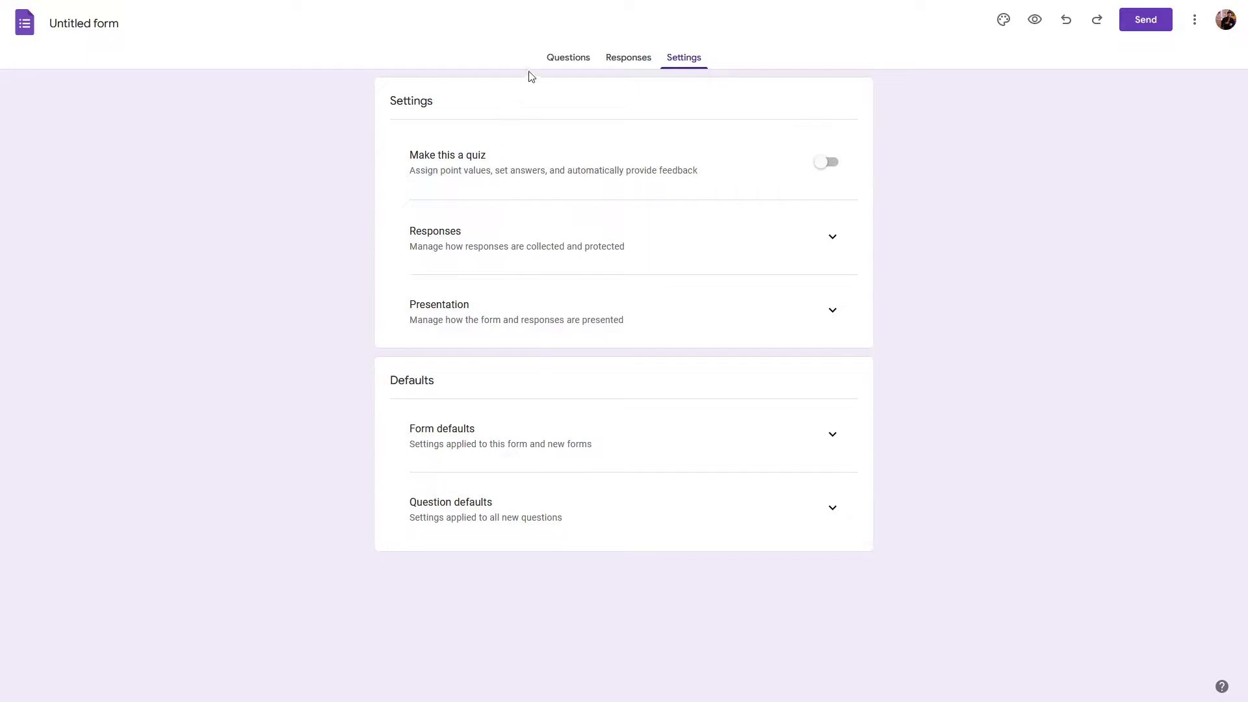
left_click(568, 64)
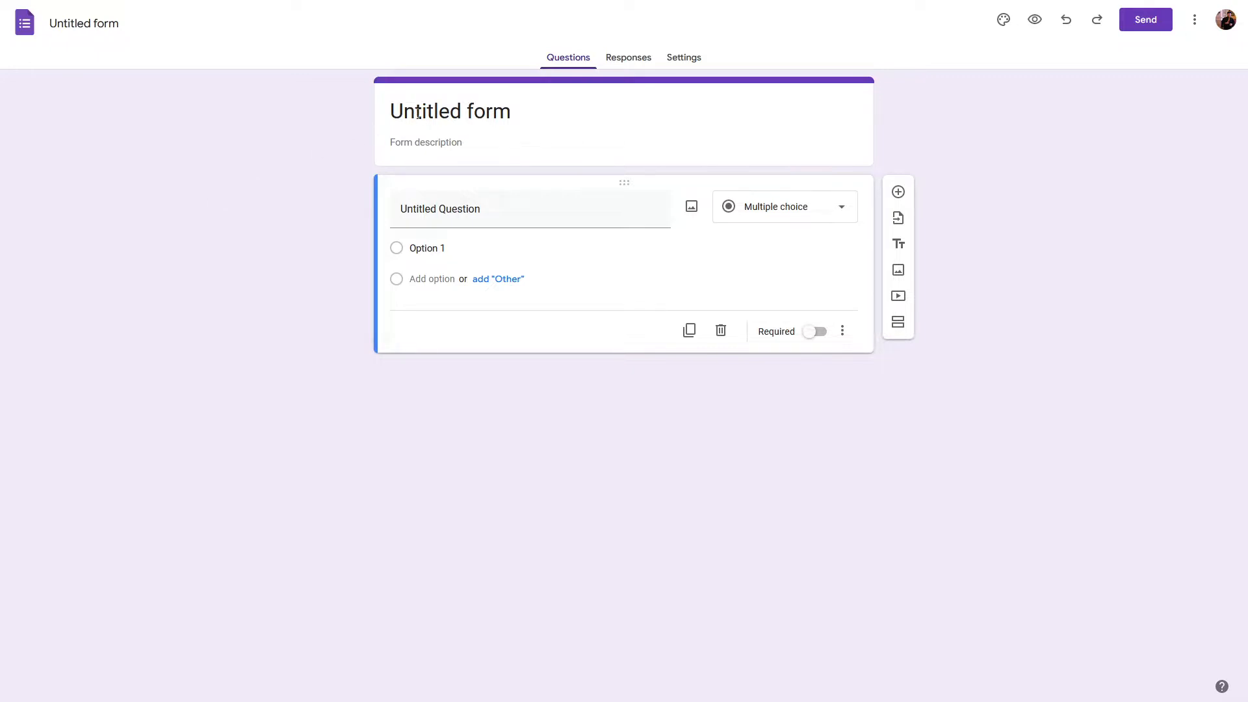
Step: Replace the form's title heading with "Contact form"
left_click_drag(395, 111, 526, 109)
key("BackSpace")
key("ctrl+z")
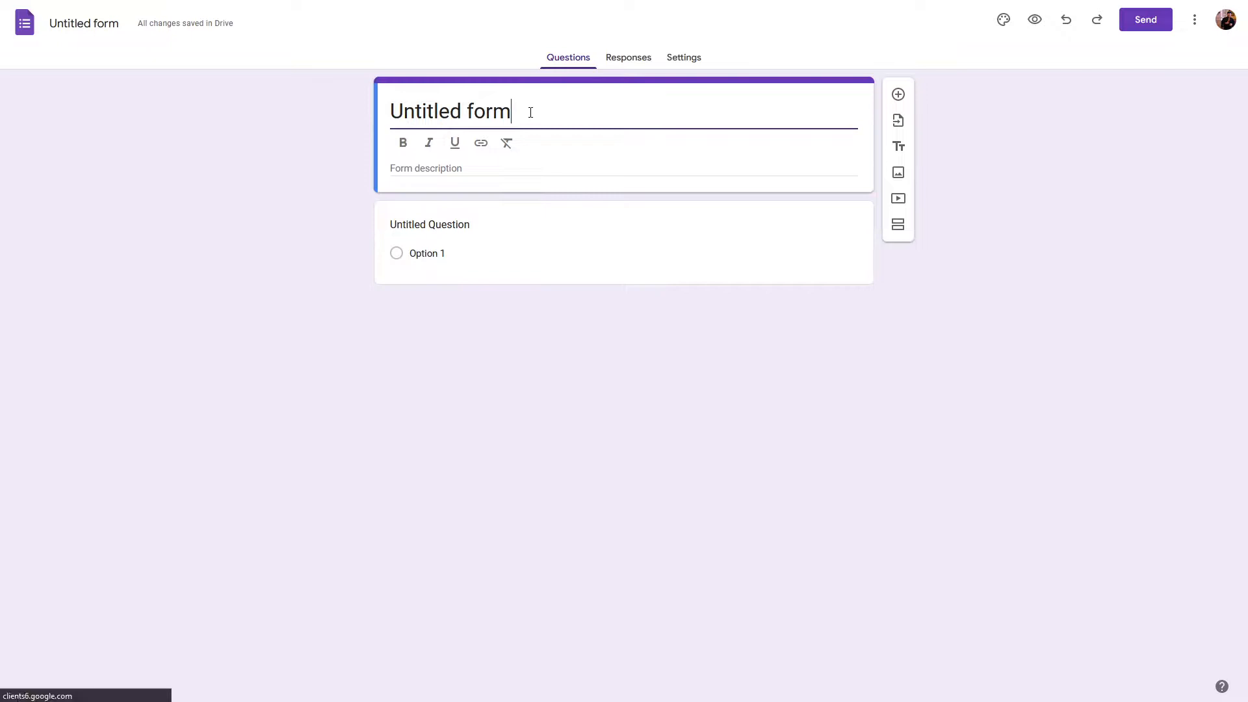
left_click_drag(537, 112, 391, 113)
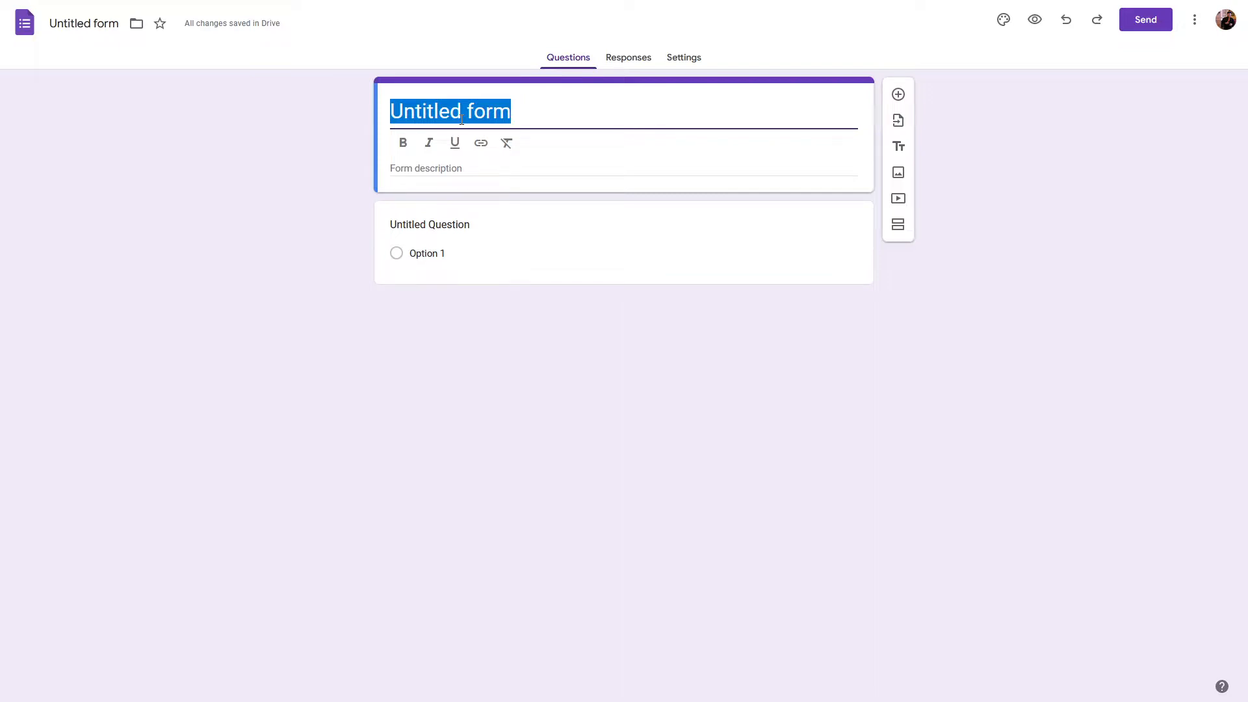
type("Contact form")
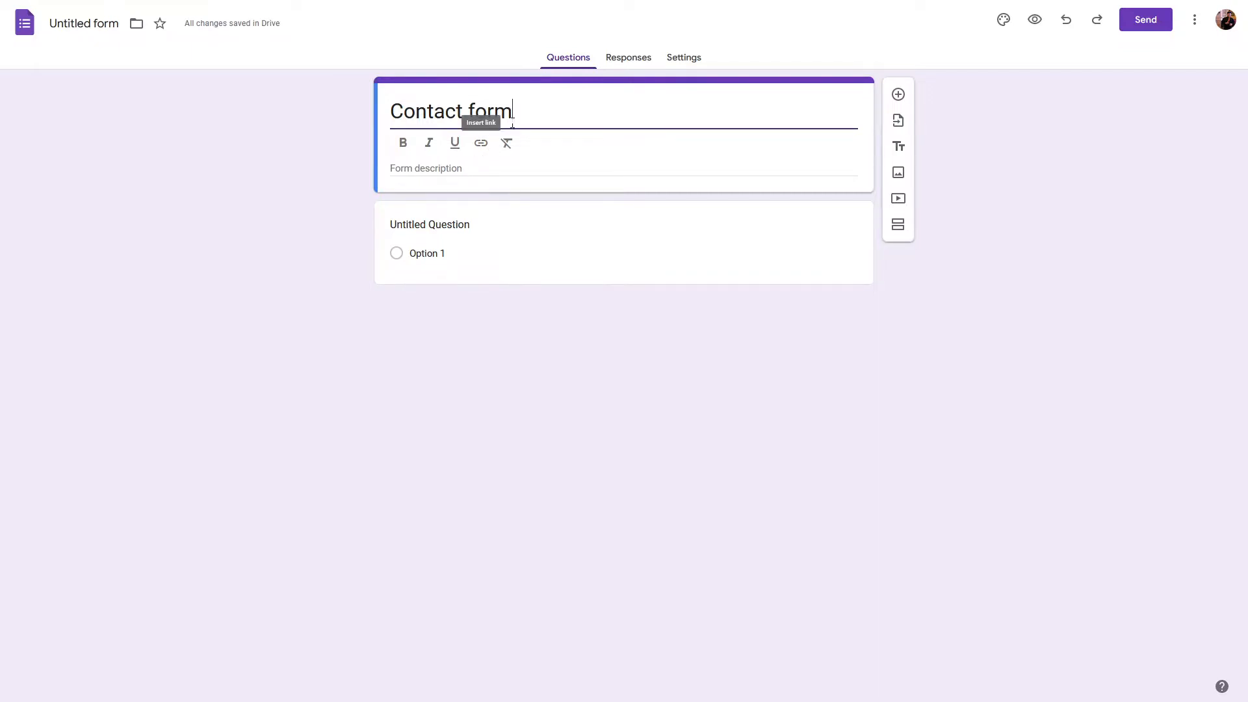
left_click_drag(544, 114, 371, 113)
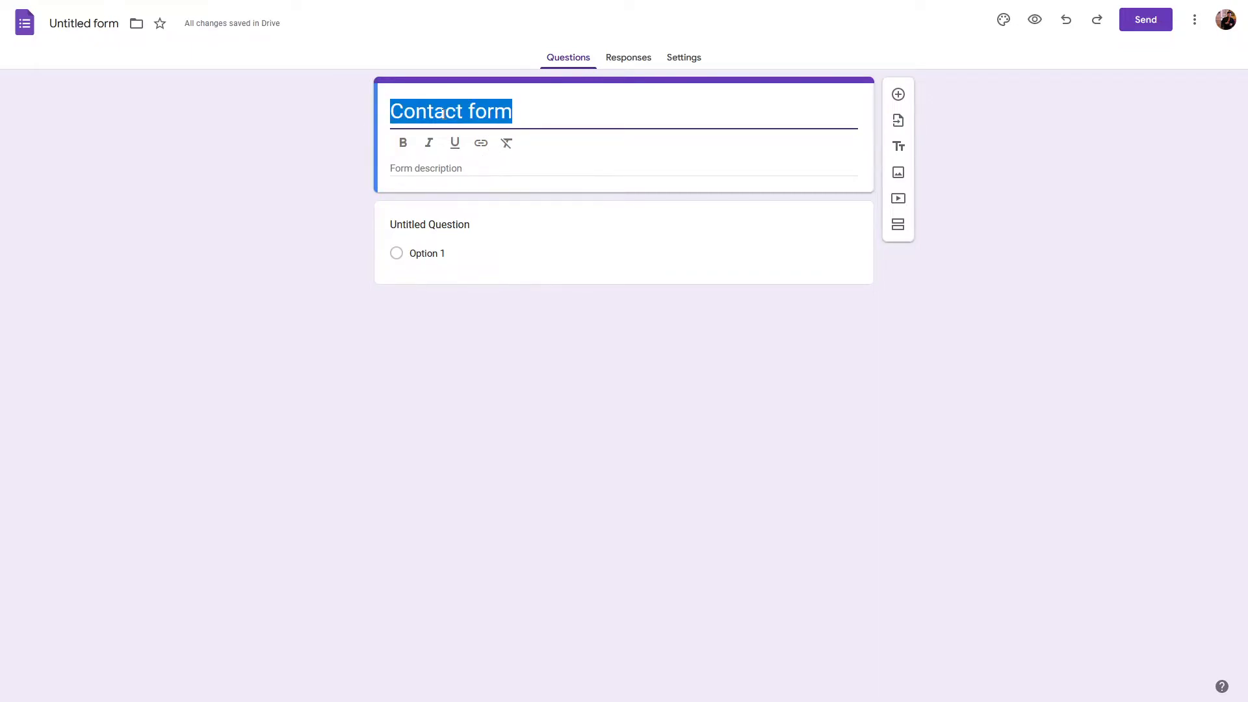
Step: Enter the description "This is a contact form for Tech Support by RD subscribers and followers! Fill up this form to receive updates about new video releases and channel events!"
left_click(456, 172)
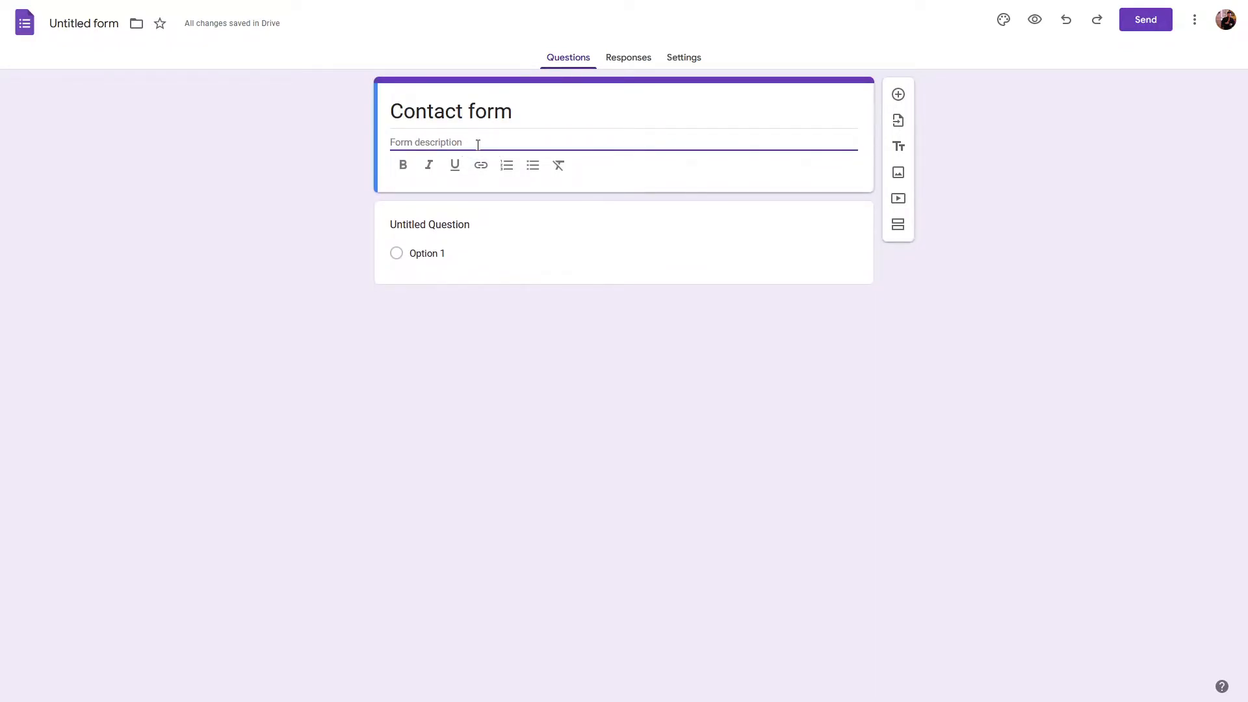
type("This is a contact form for Tech Support by RD subscribers and followers!")
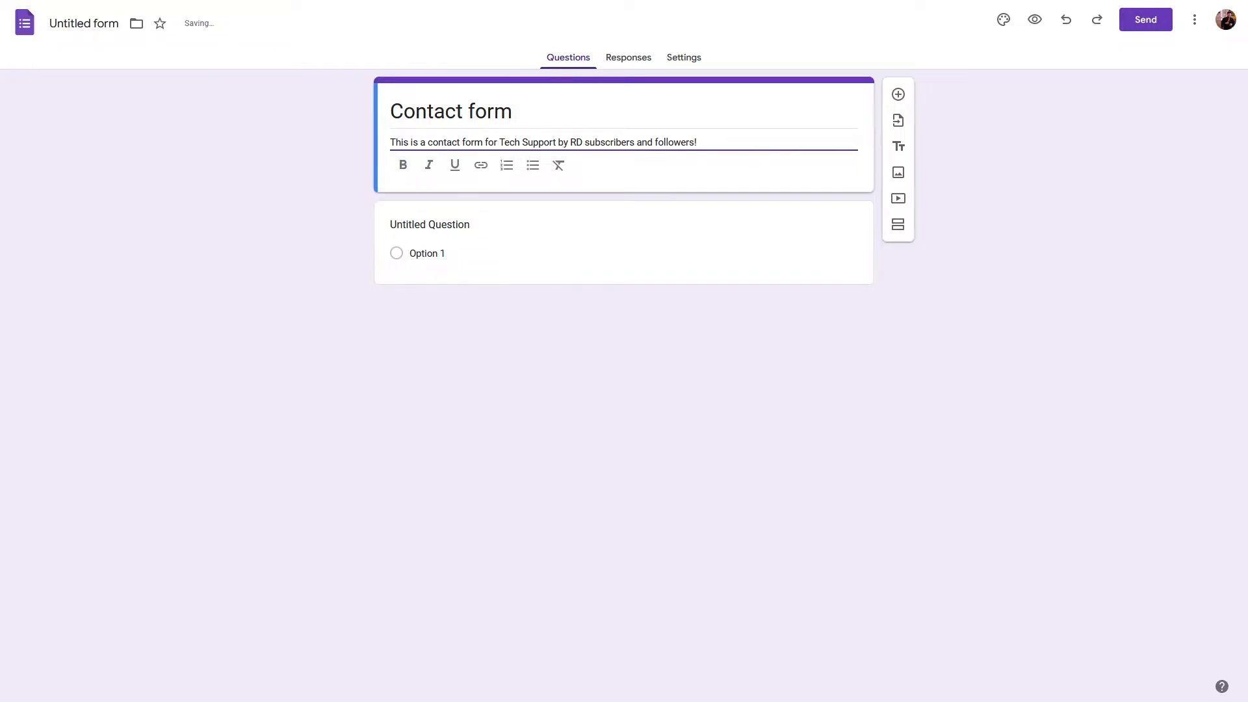
type(" Fill up this form to receive updates about new video releases and channel events!")
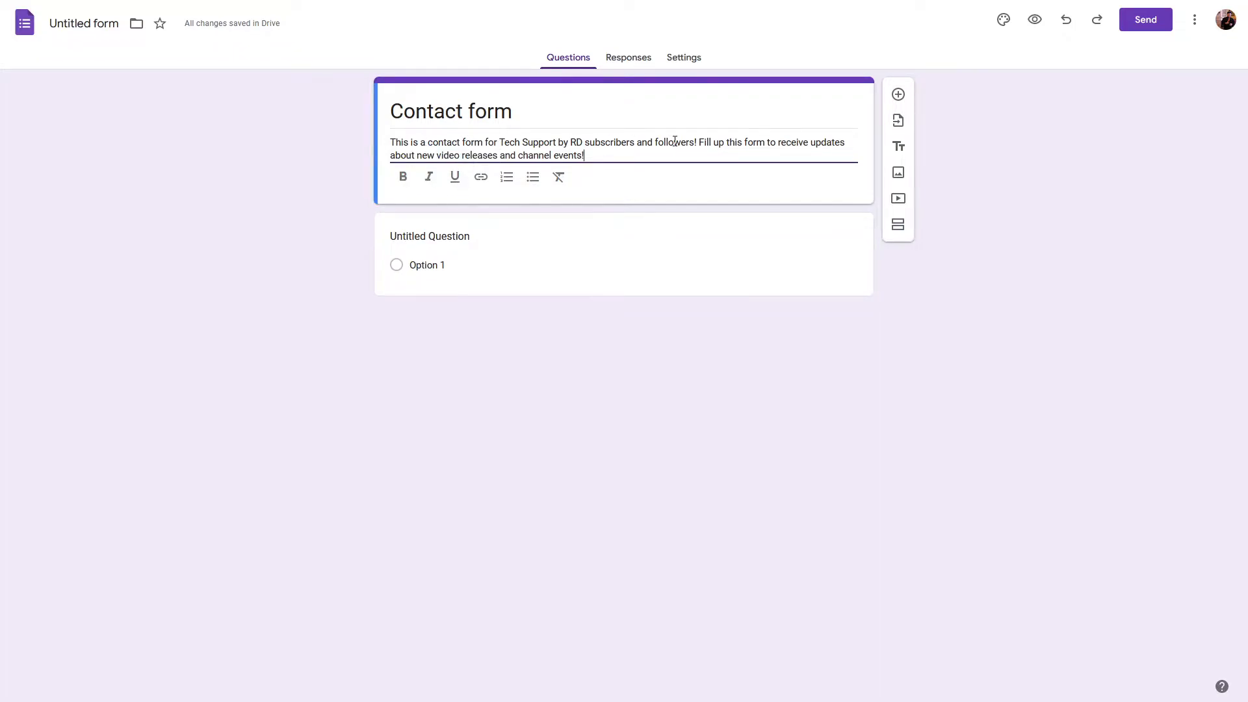
Step: Make "receive updates about new video releases and channel events" bold in the form description
left_click_drag(778, 142, 582, 157)
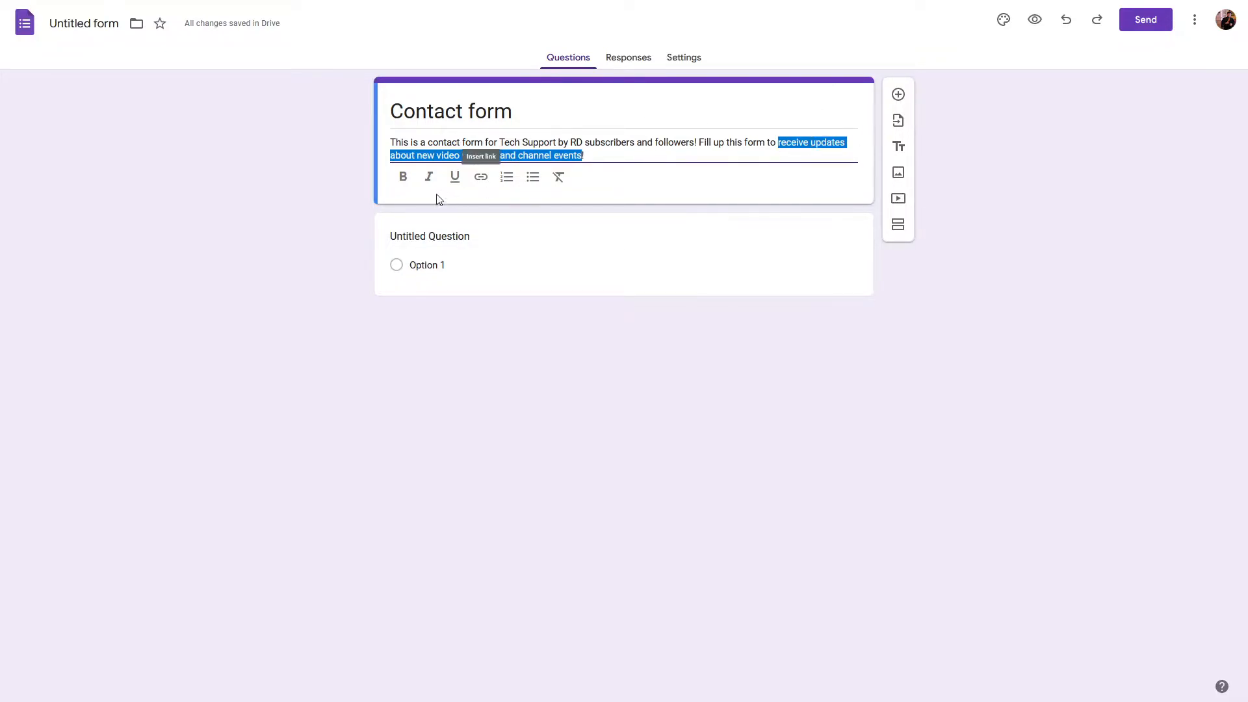
left_click(402, 177)
left_click(618, 150)
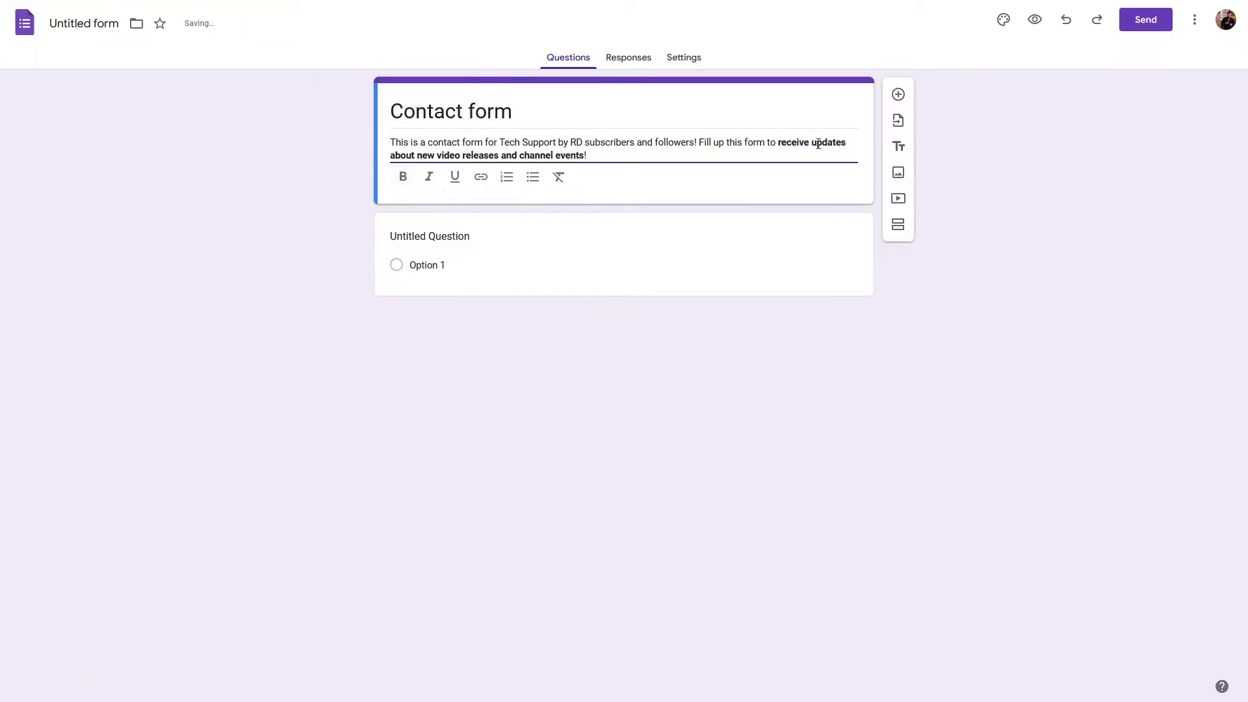
Step: Try to underline the bold phrase in the form description
left_click_drag(583, 158, 780, 144)
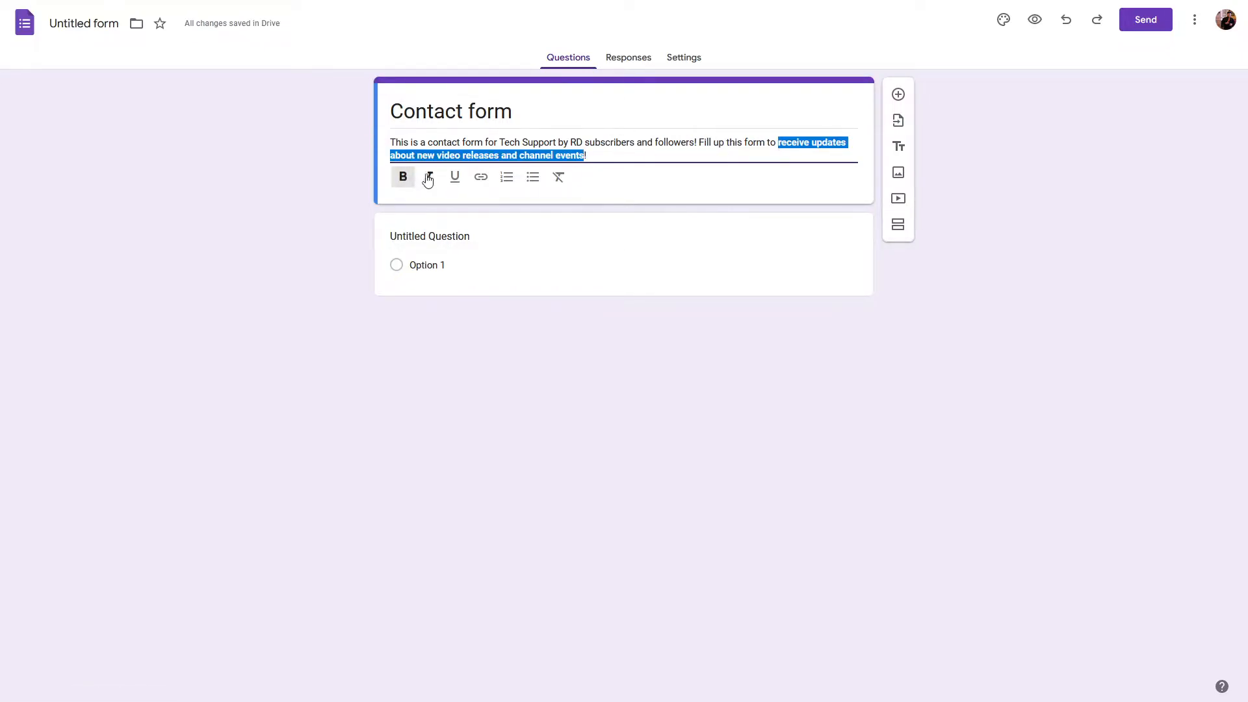
left_click(455, 177)
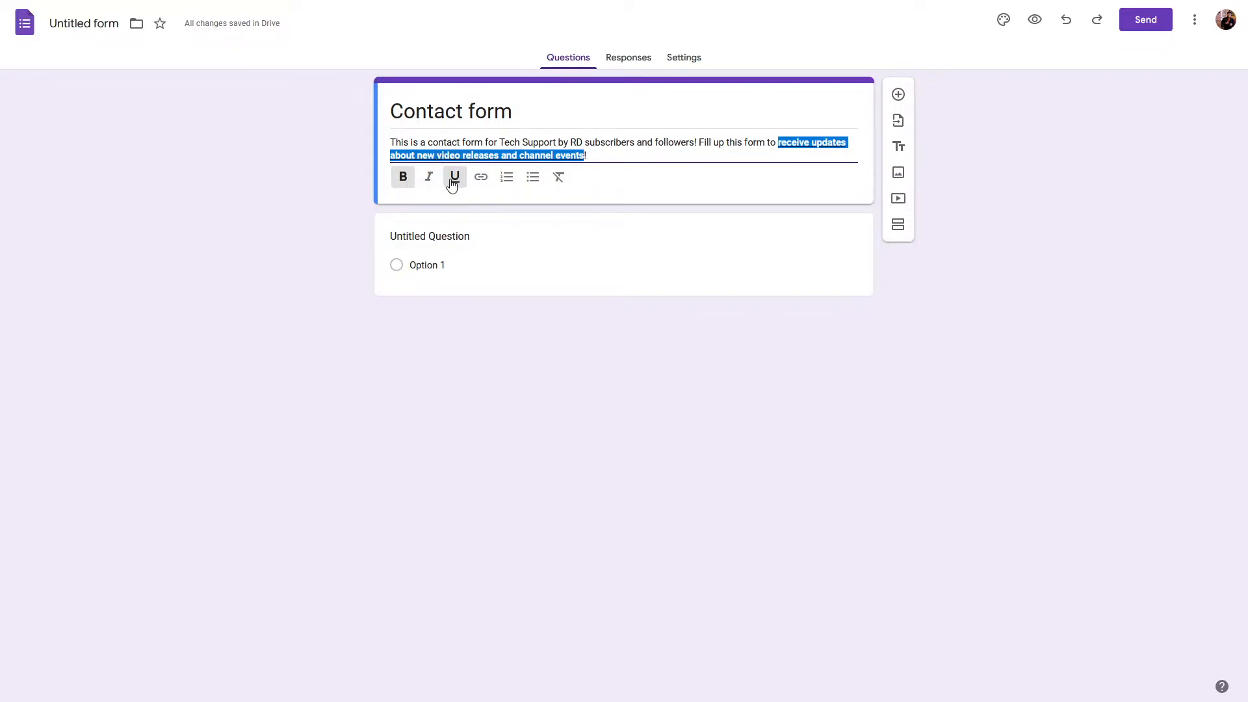
left_click(618, 153)
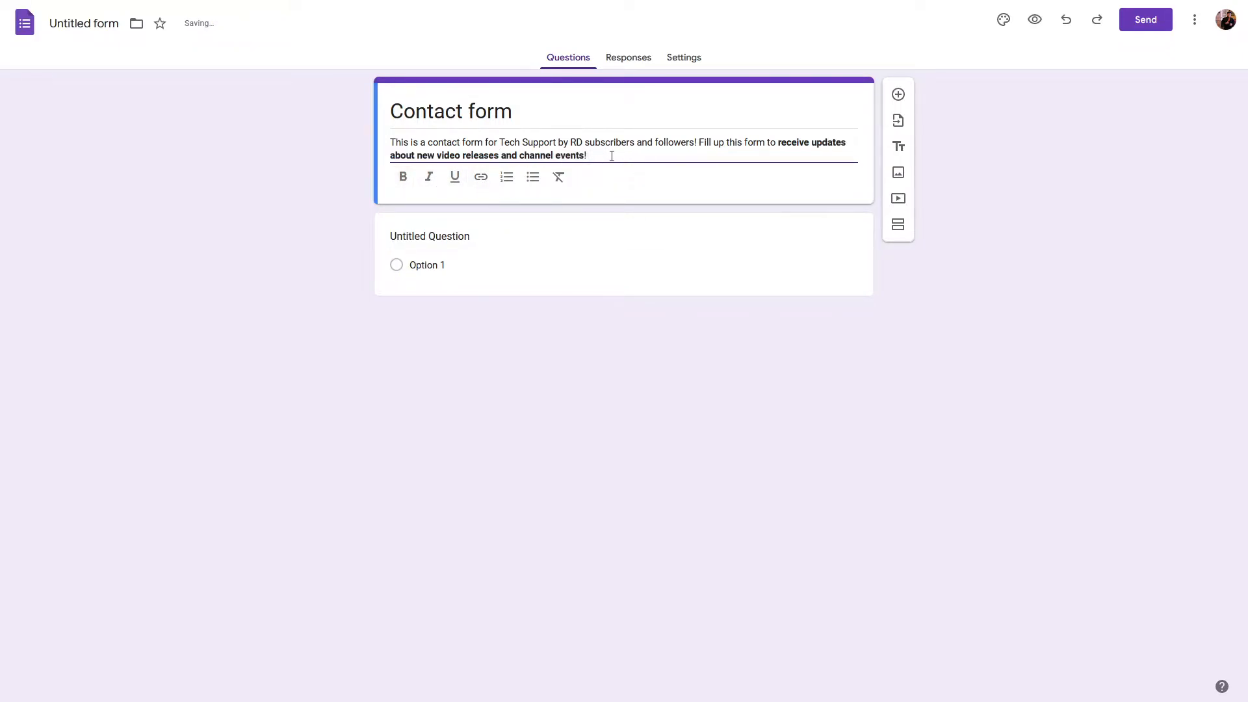
Step: Clear all text formatting from the entire form description
left_click_drag(607, 156, 351, 146)
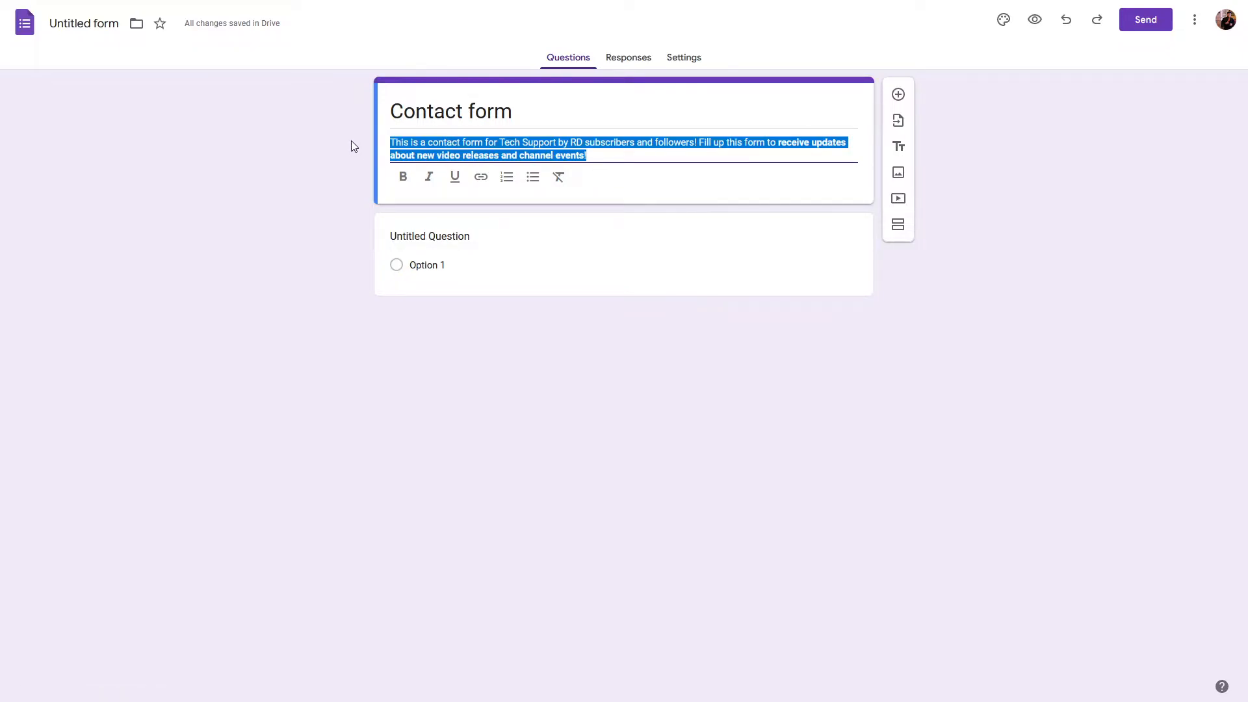
left_click(558, 177)
left_click(643, 162)
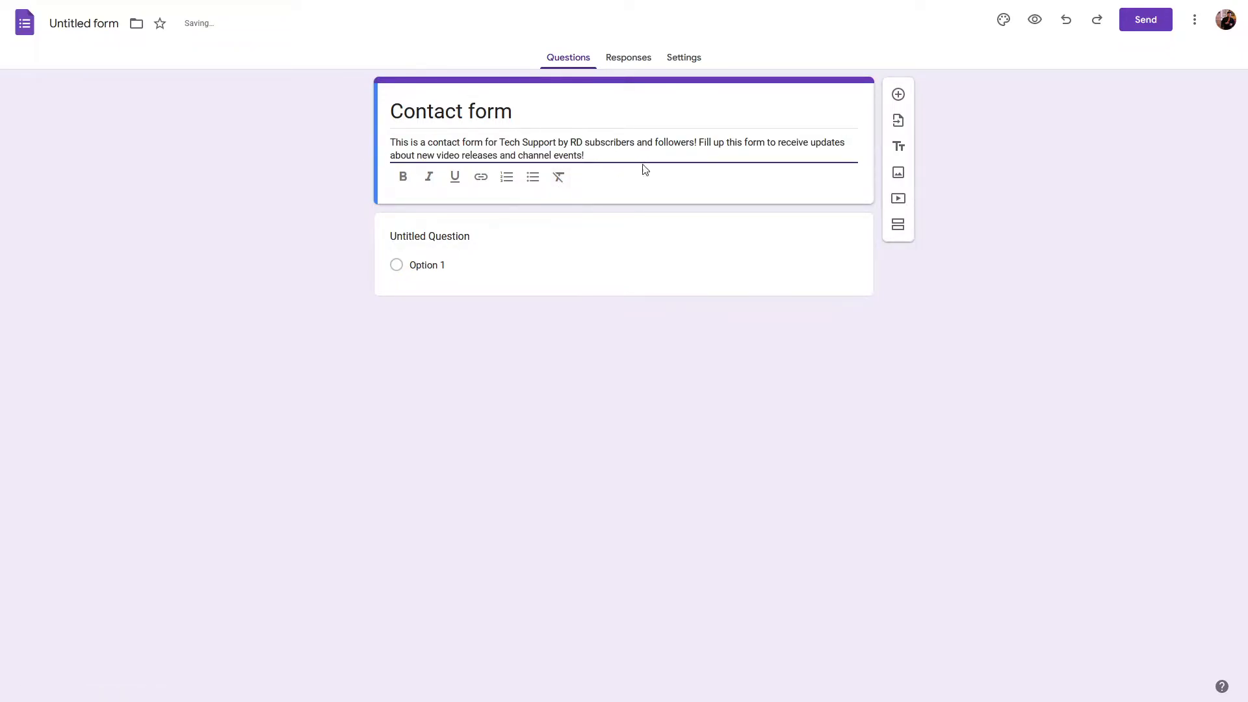
left_click(529, 114)
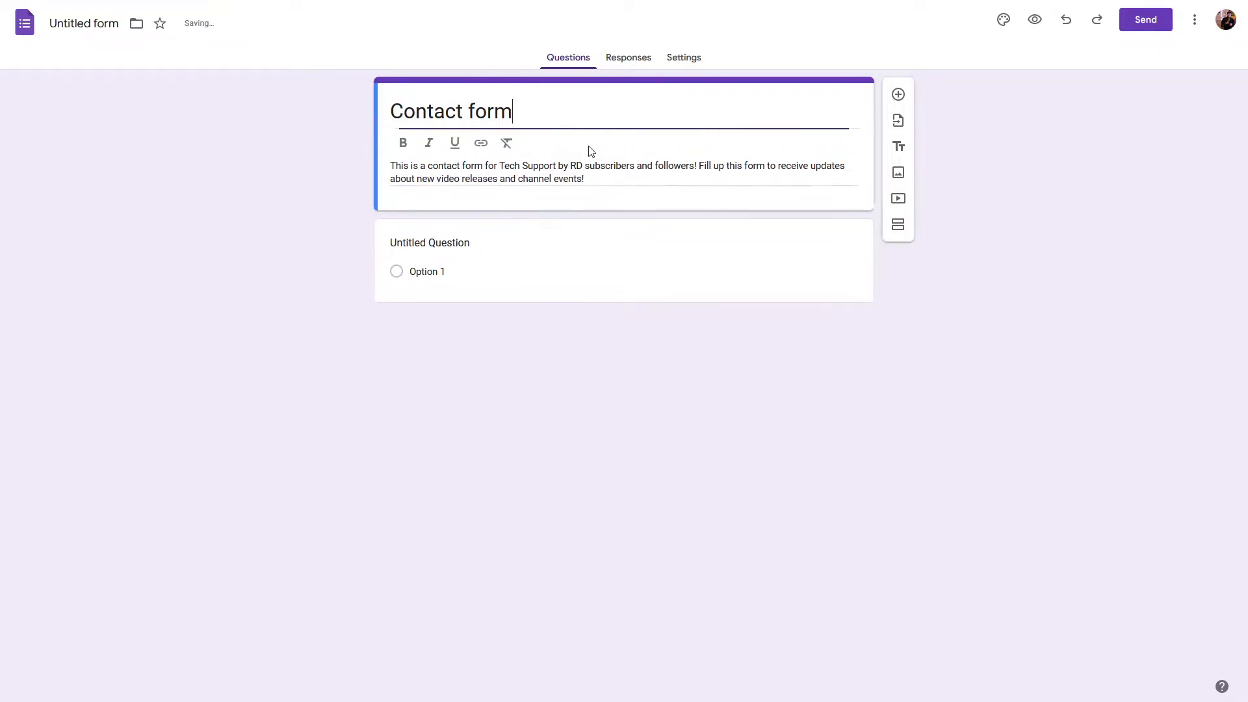
triple_click(616, 167)
left_click(529, 119)
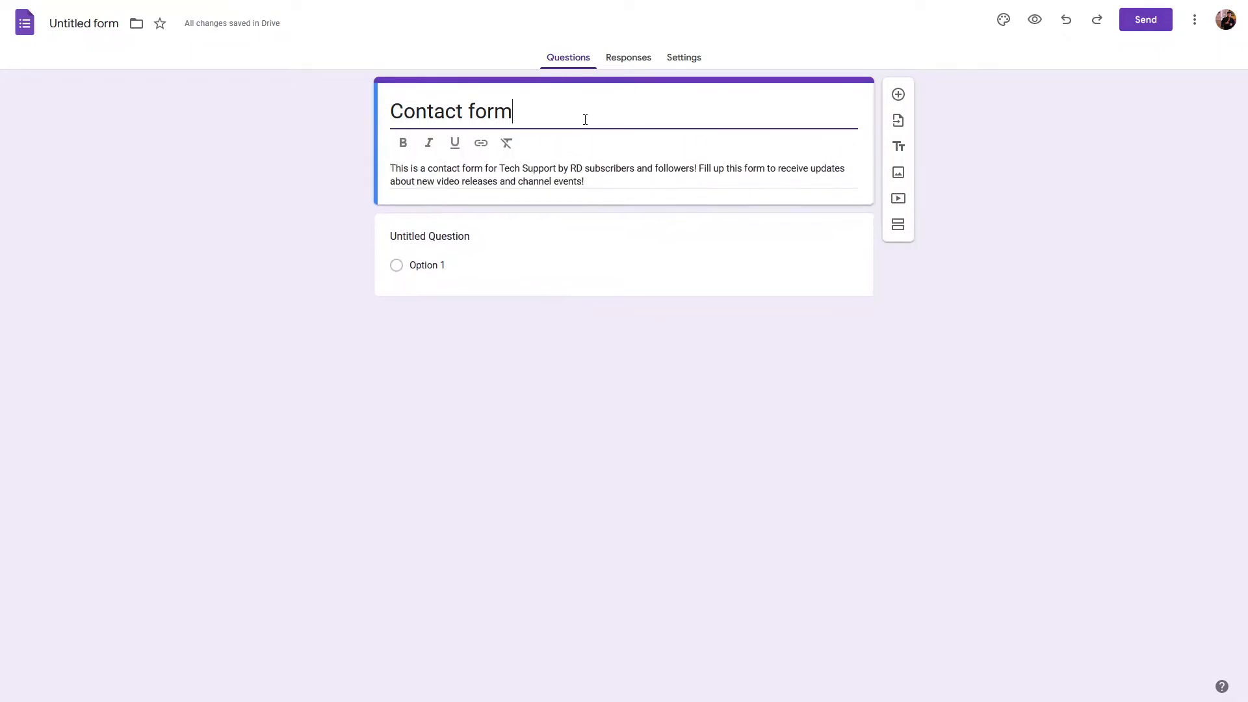
left_click_drag(610, 117, 393, 112)
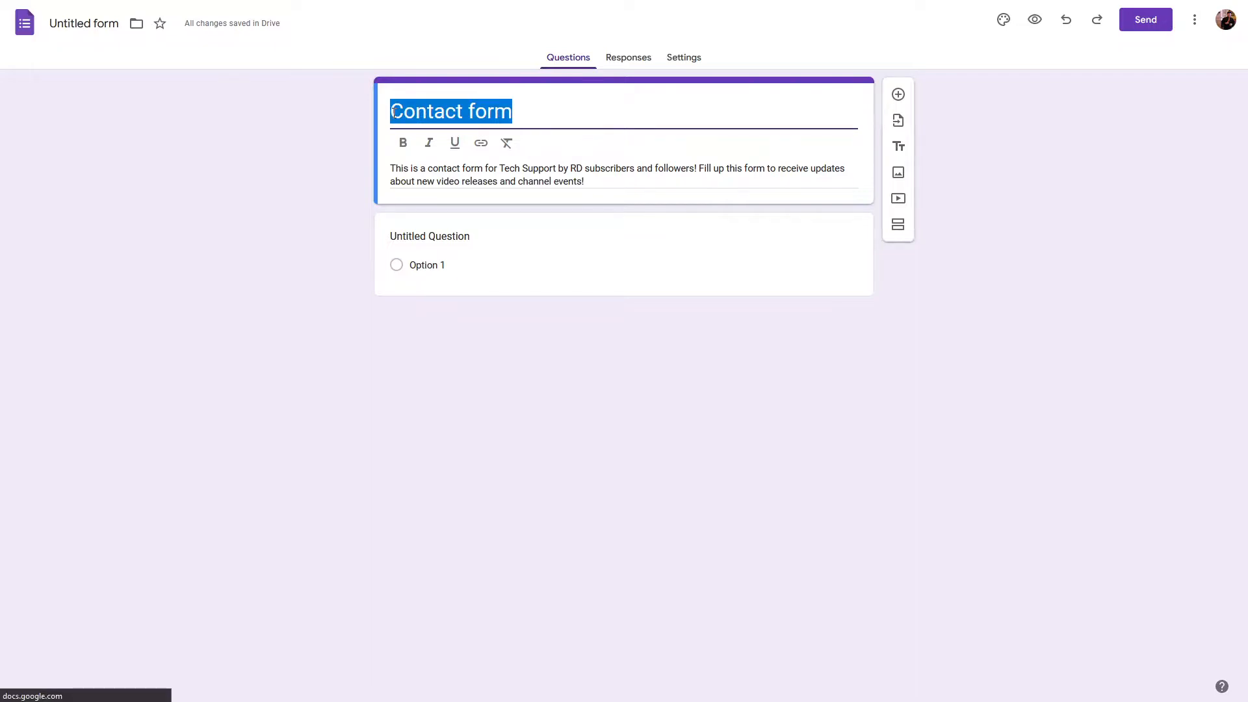
left_click(515, 112)
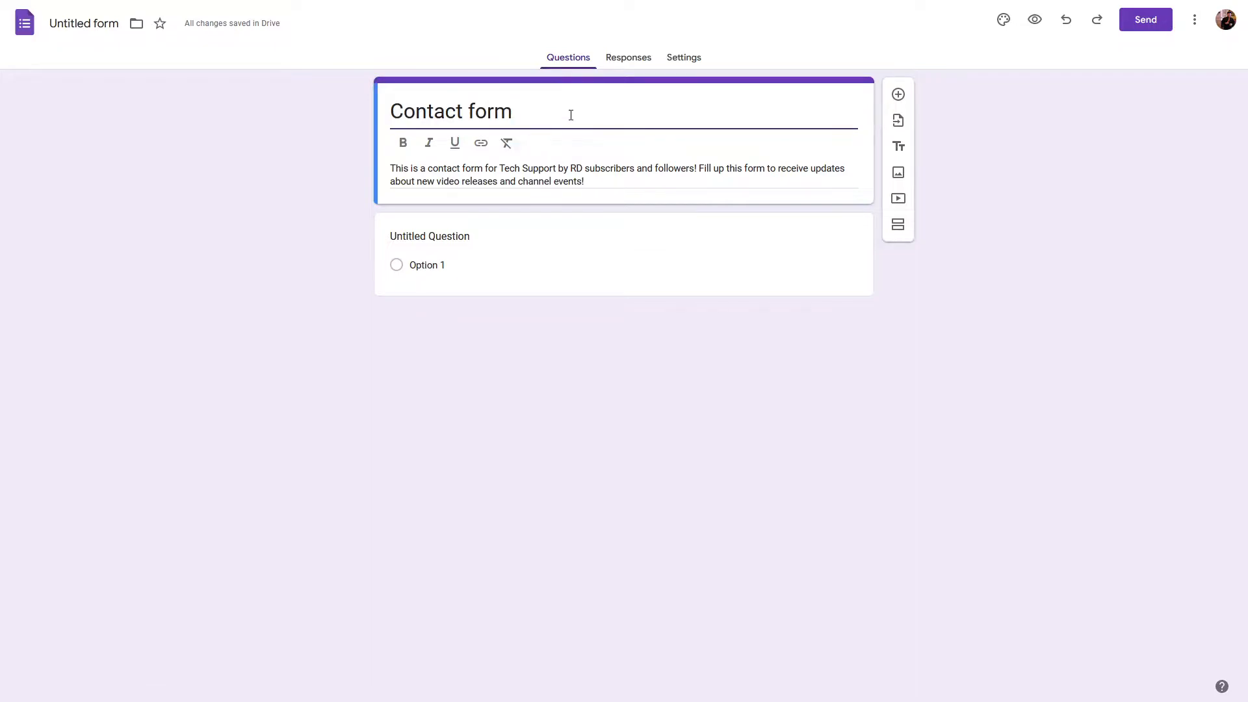
triple_click(617, 176)
left_click(632, 154)
left_click_drag(632, 155, 390, 139)
left_click(629, 156)
left_click_drag(629, 156, 387, 138)
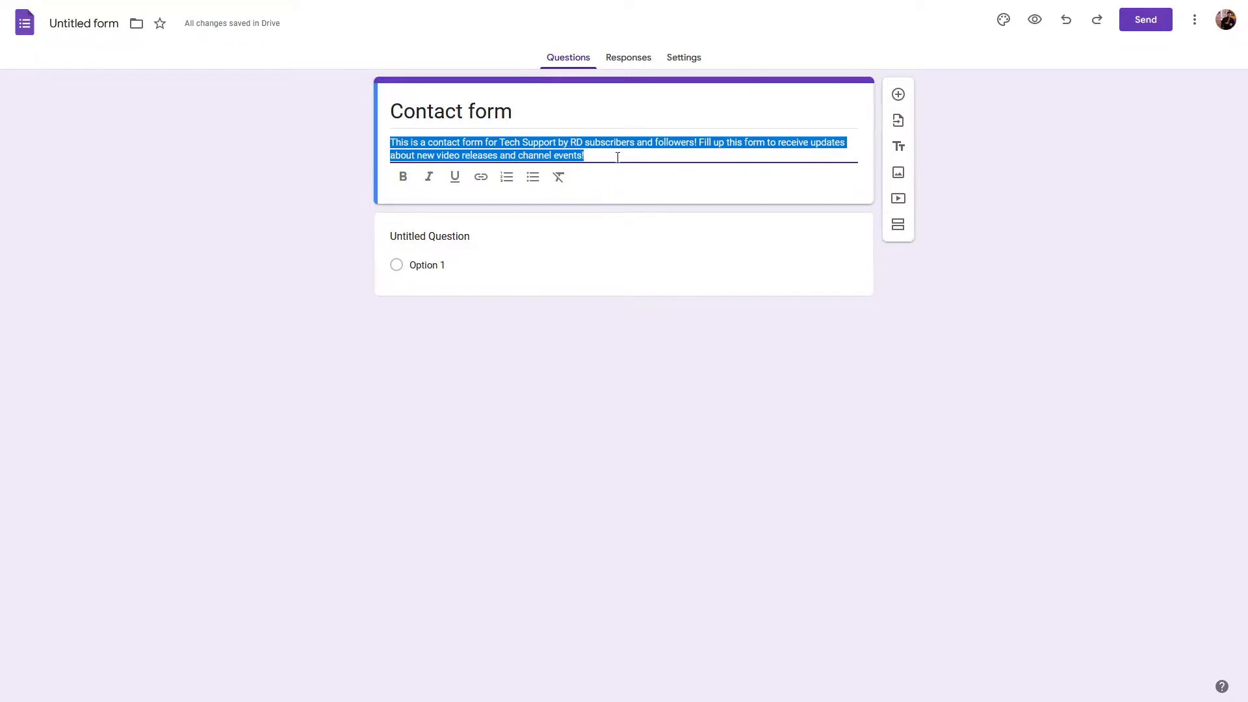
left_click(641, 158)
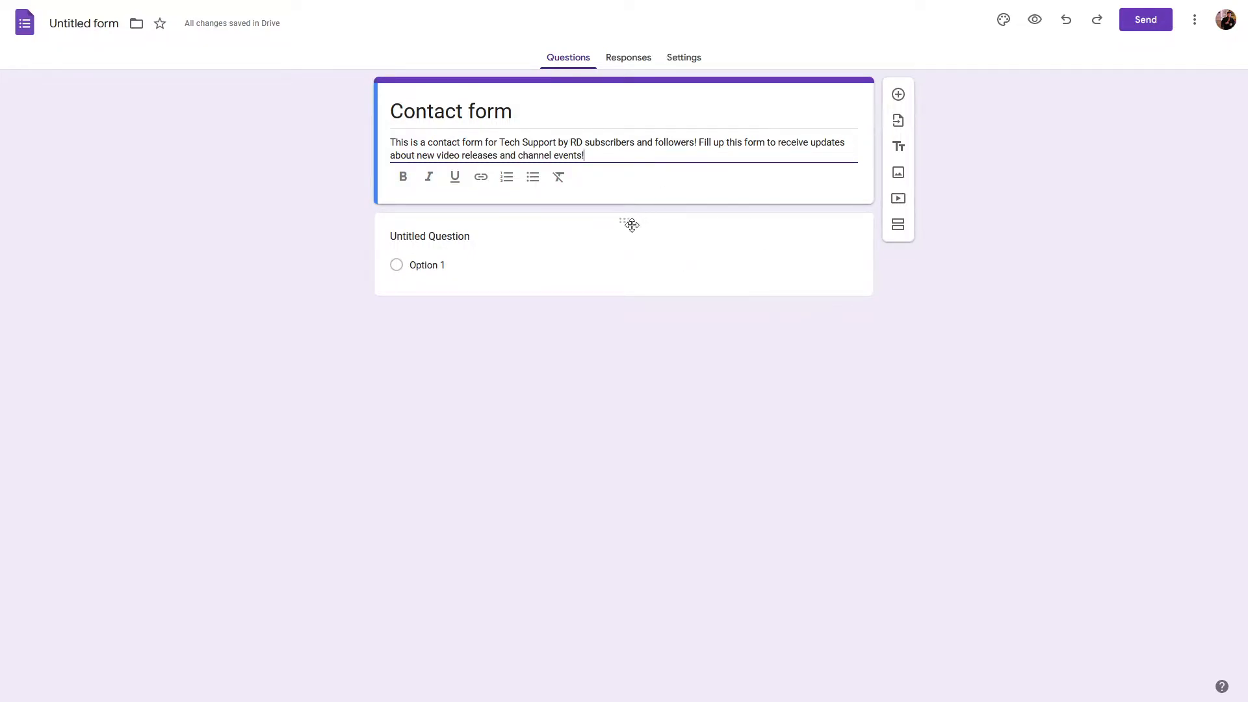
Step: Replace the untitled first question's text with "Name"
left_click(400, 235)
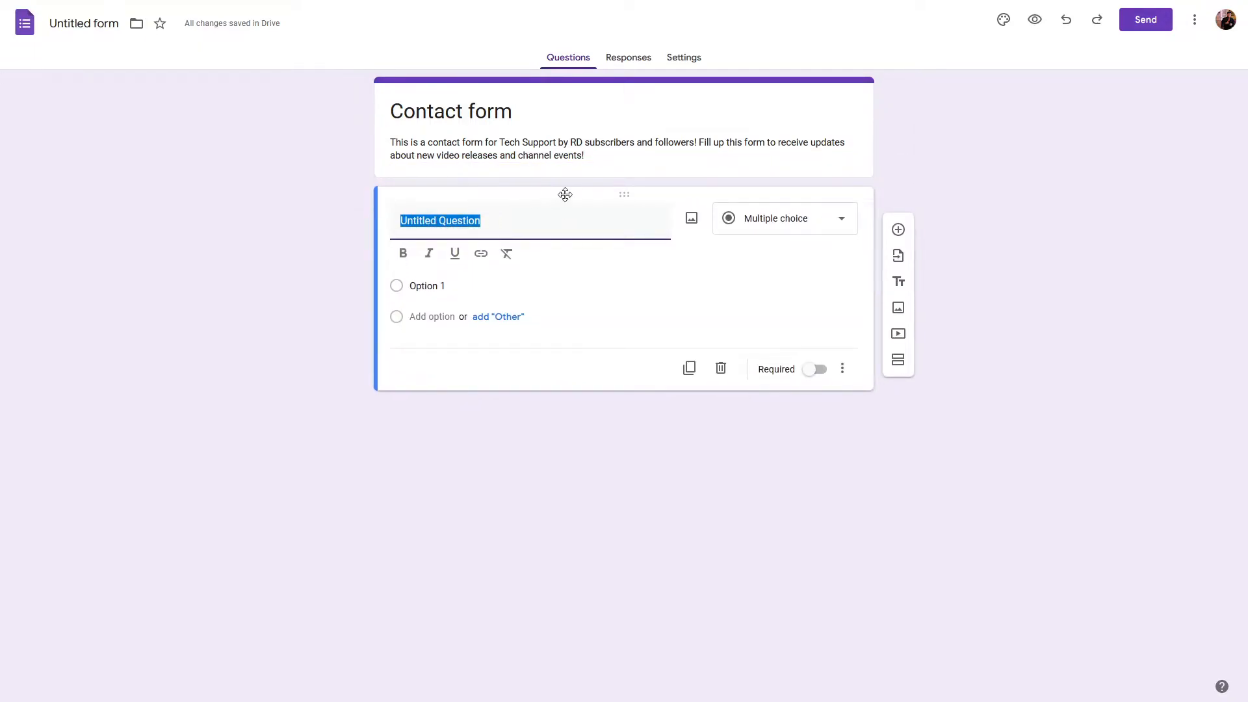
left_click_drag(615, 195, 616, 202)
left_click_drag(496, 226, 324, 223)
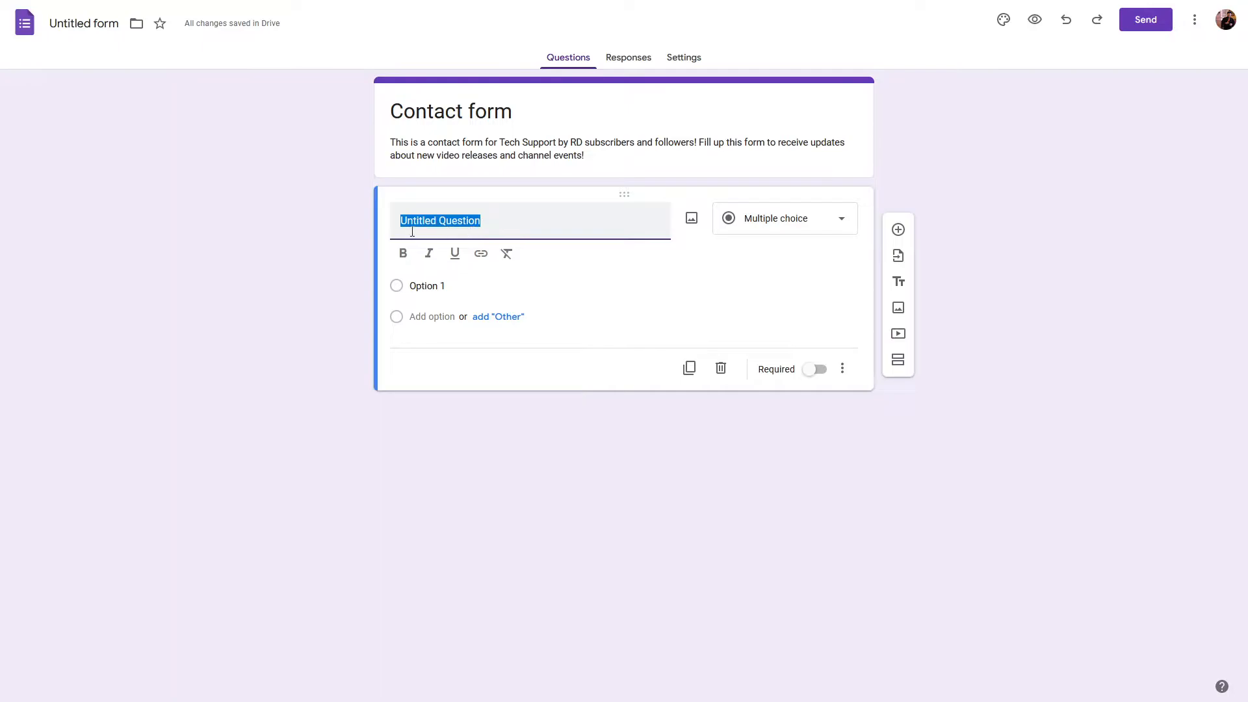
key("BackSpace")
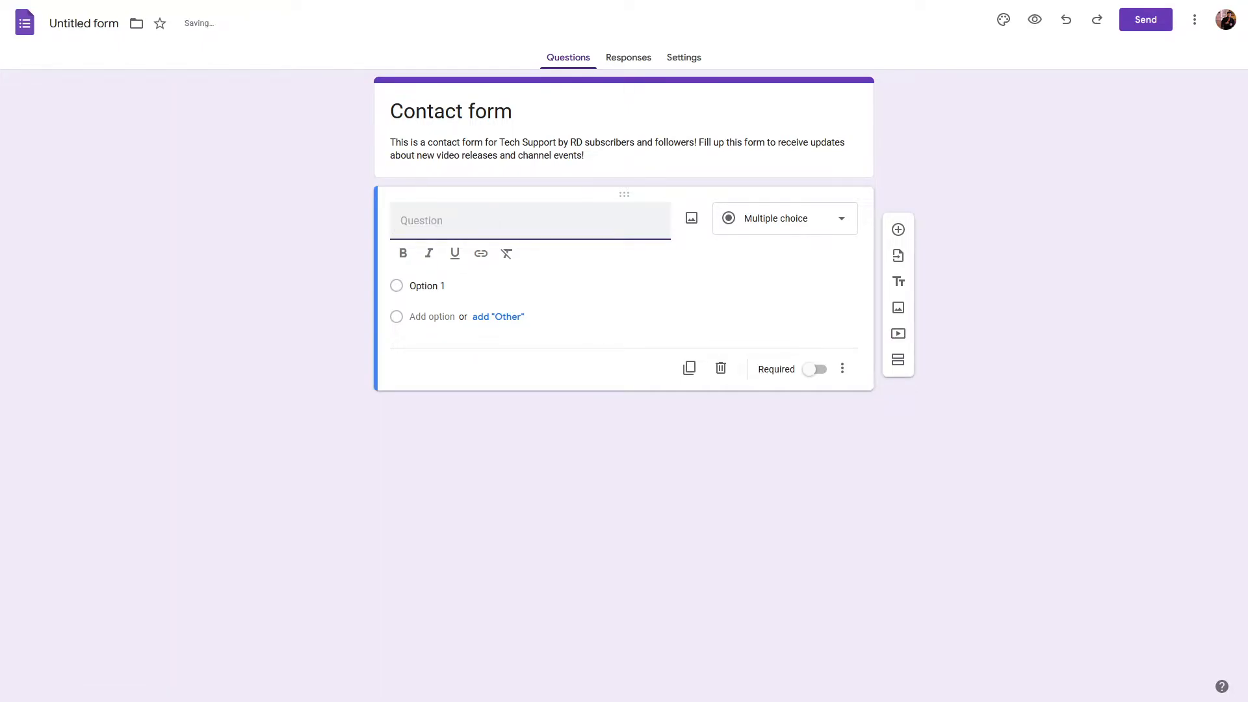
left_click(799, 232)
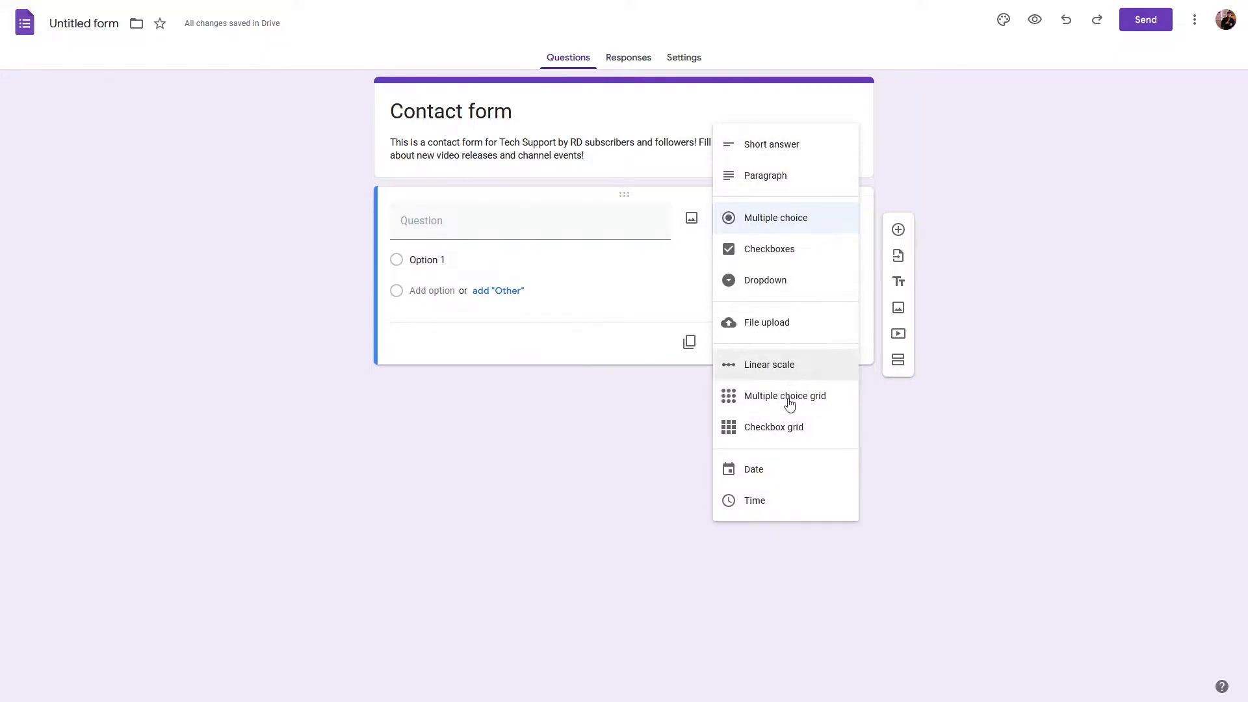
left_click(553, 225)
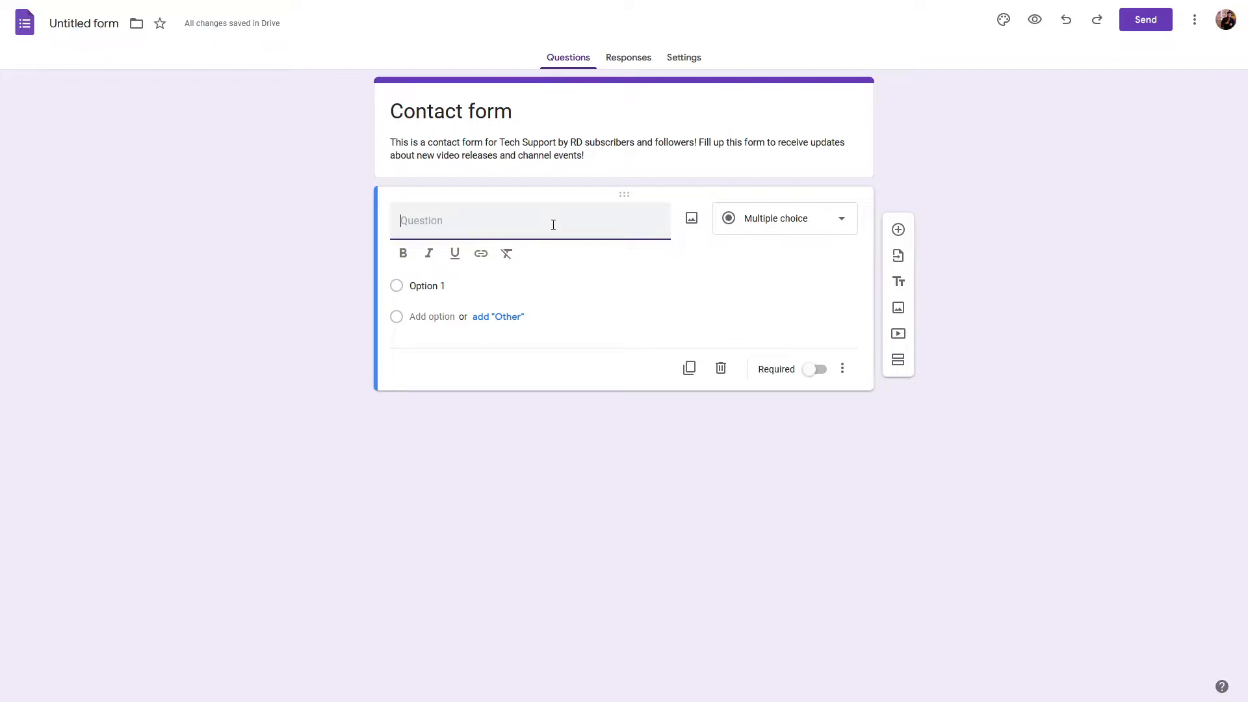
type("name")
key("ctrl+a")
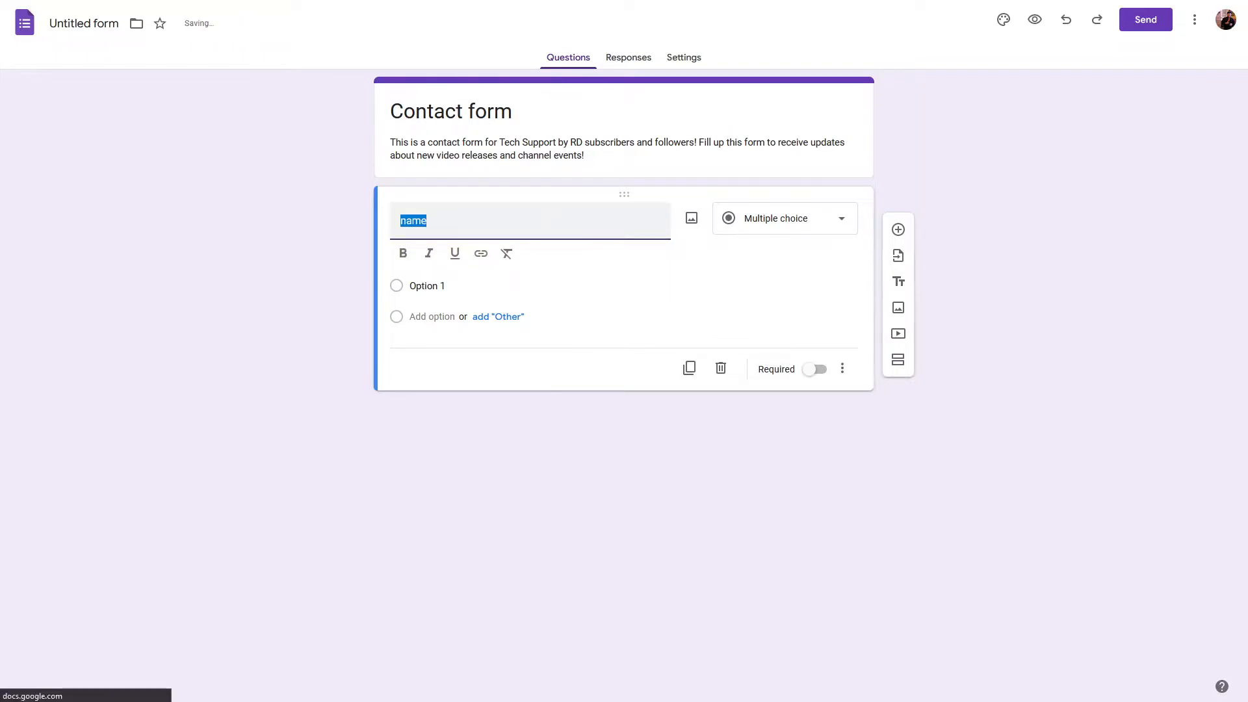
type("nameme")
key("ctrl+a")
type("Name")
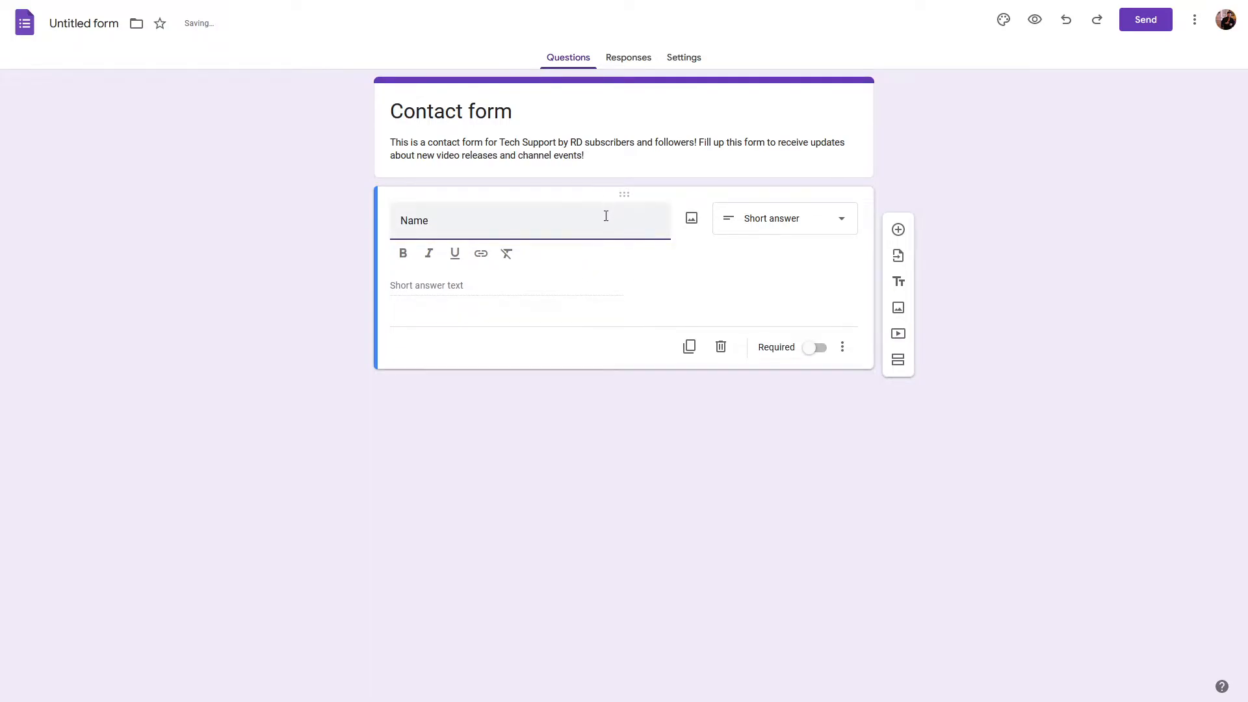
double_click(416, 225)
left_click(463, 225)
left_click_drag(499, 220, 390, 228)
left_click(429, 223)
left_click_drag(594, 220, 387, 222)
left_click(455, 220)
left_click(452, 229)
left_click_drag(540, 226, 349, 226)
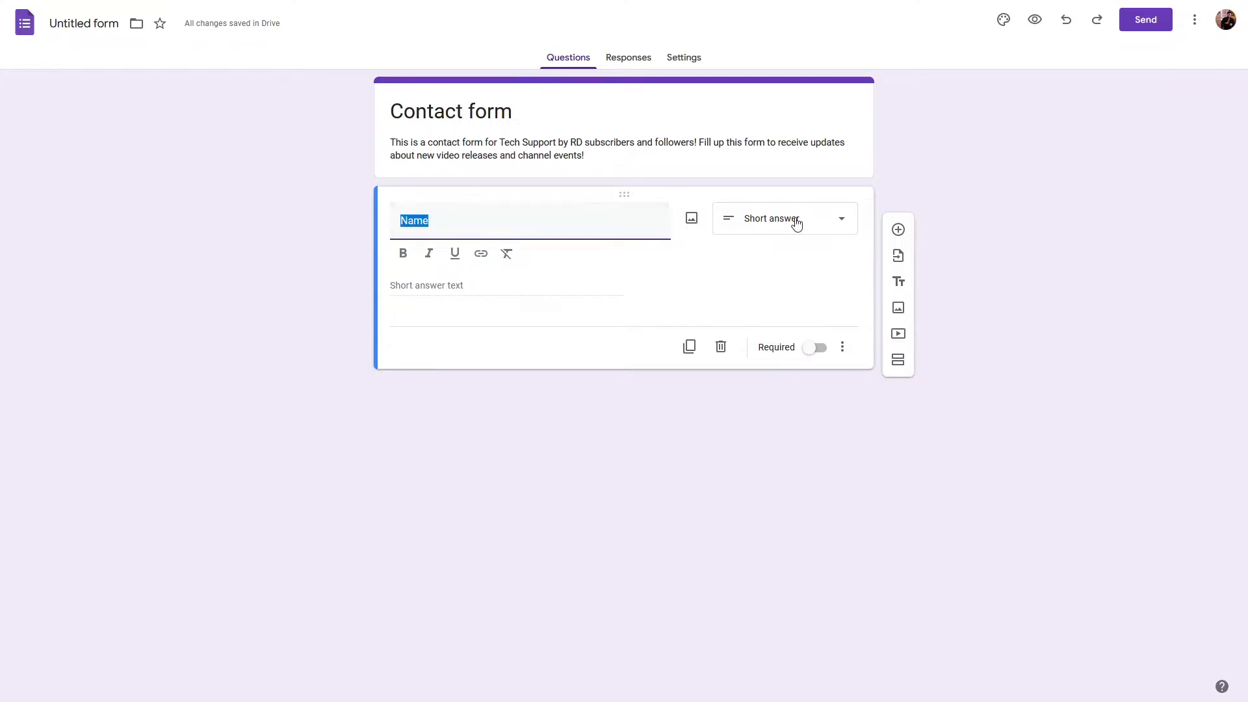
left_click(817, 223)
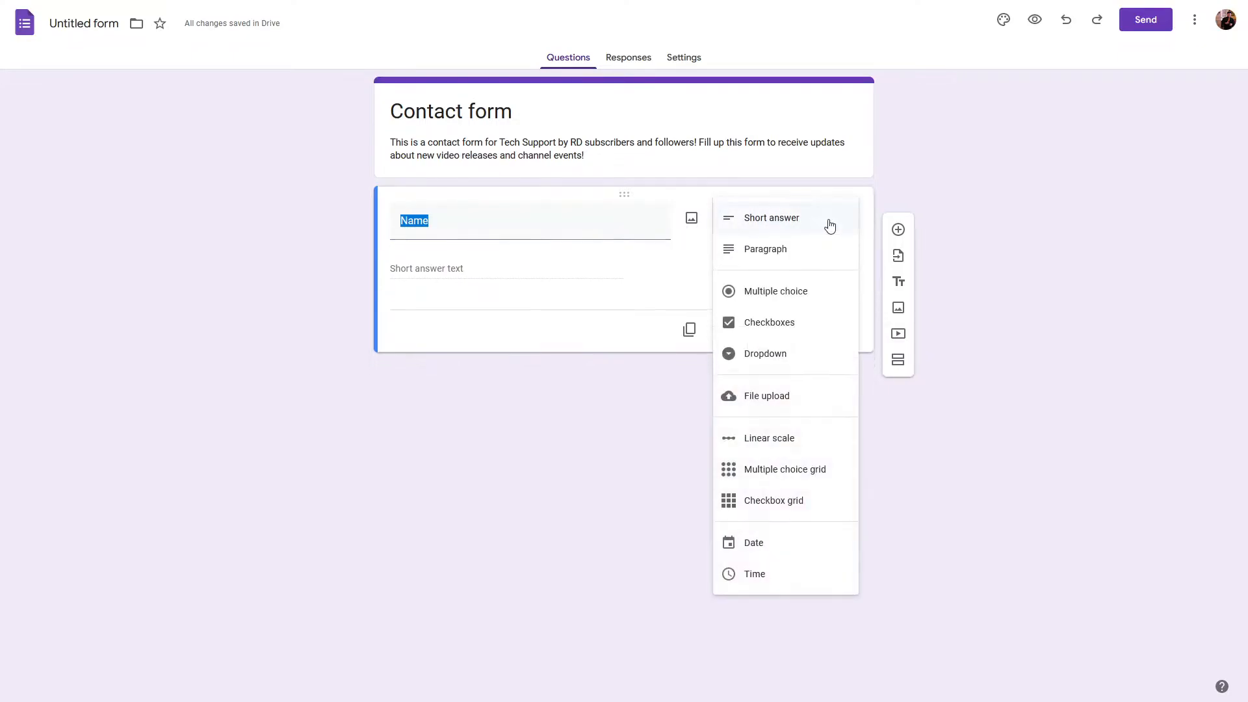
left_click(534, 265)
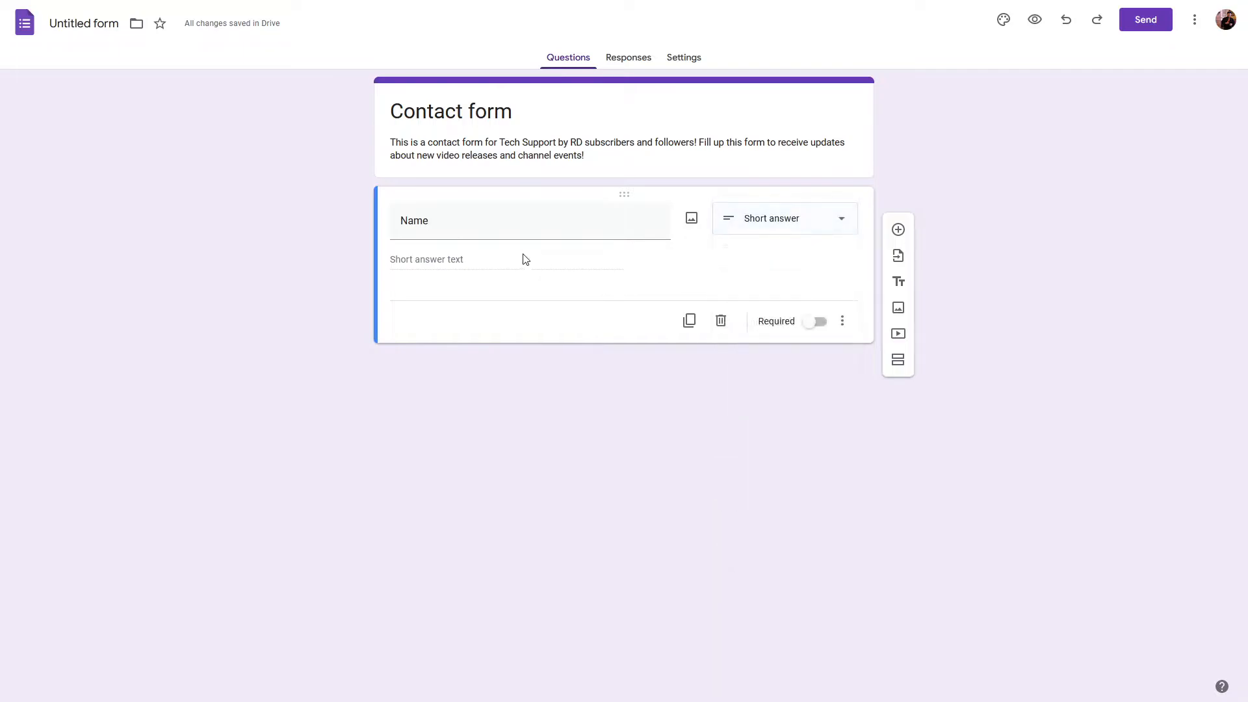
left_click(530, 217)
left_click(529, 222)
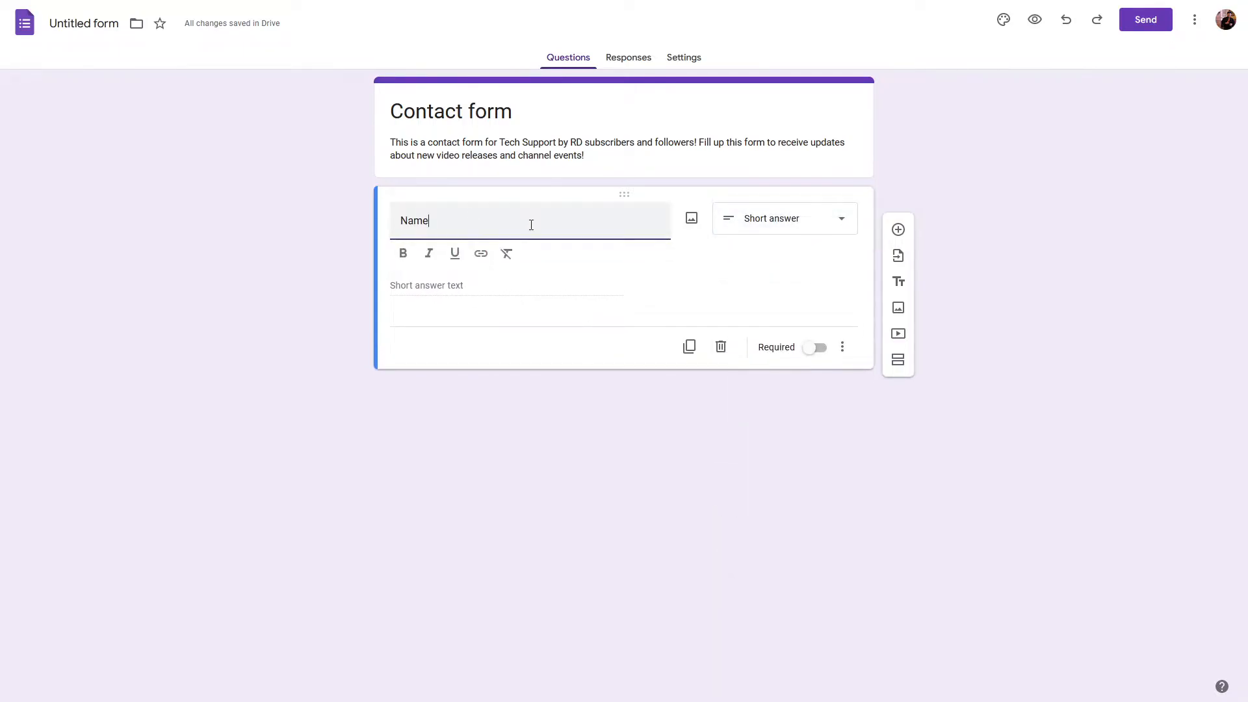
Step: Add an "Email address" question below the Name question, followed by a "Do you want to receive notifications?" question
left_click(897, 227)
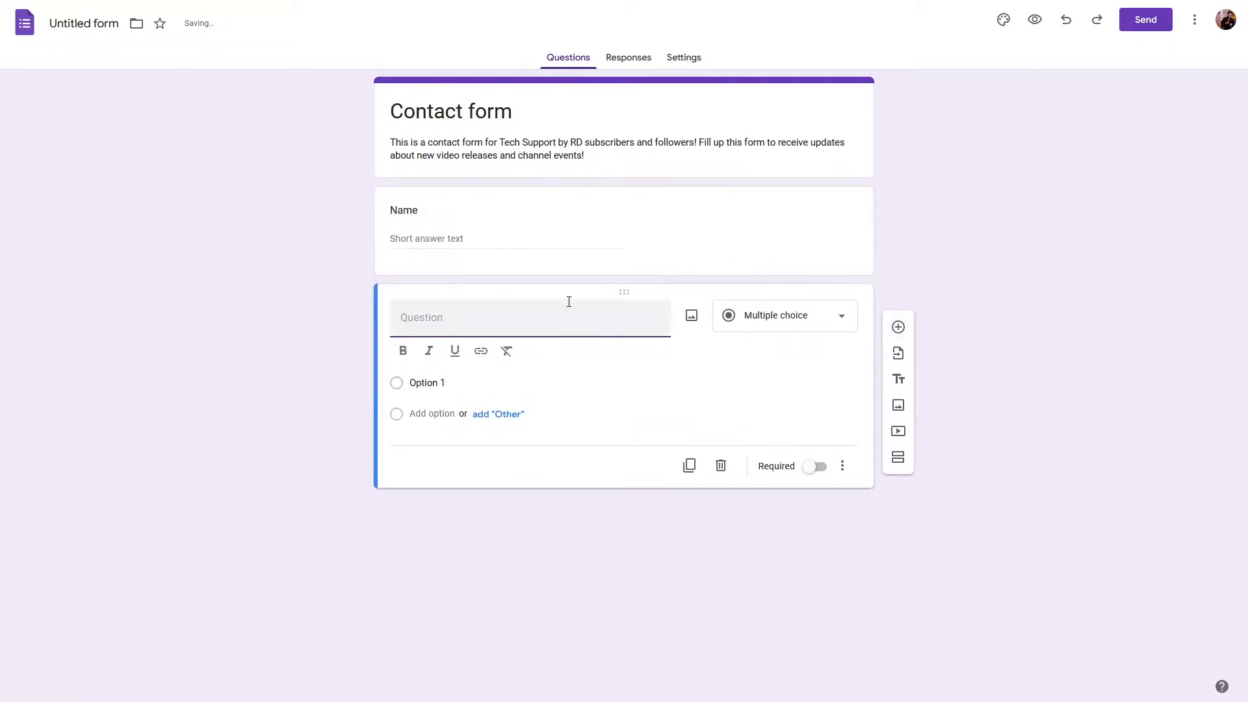
type("Email address")
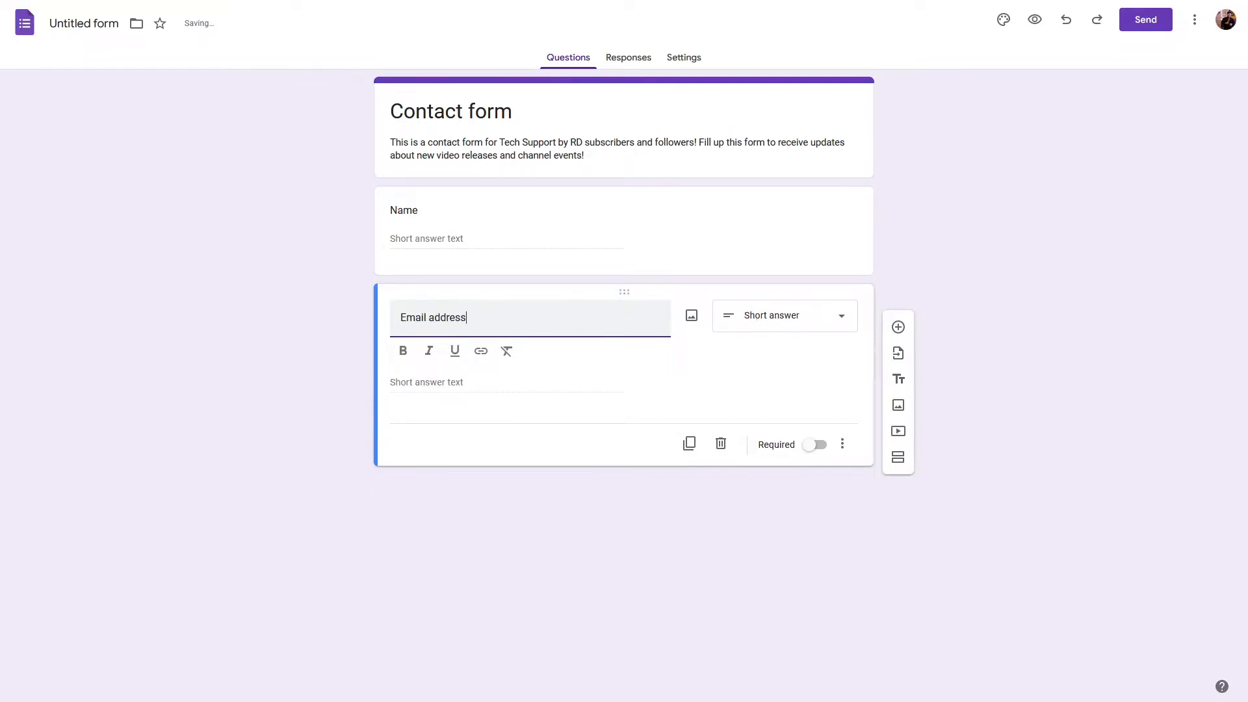
left_click(897, 330)
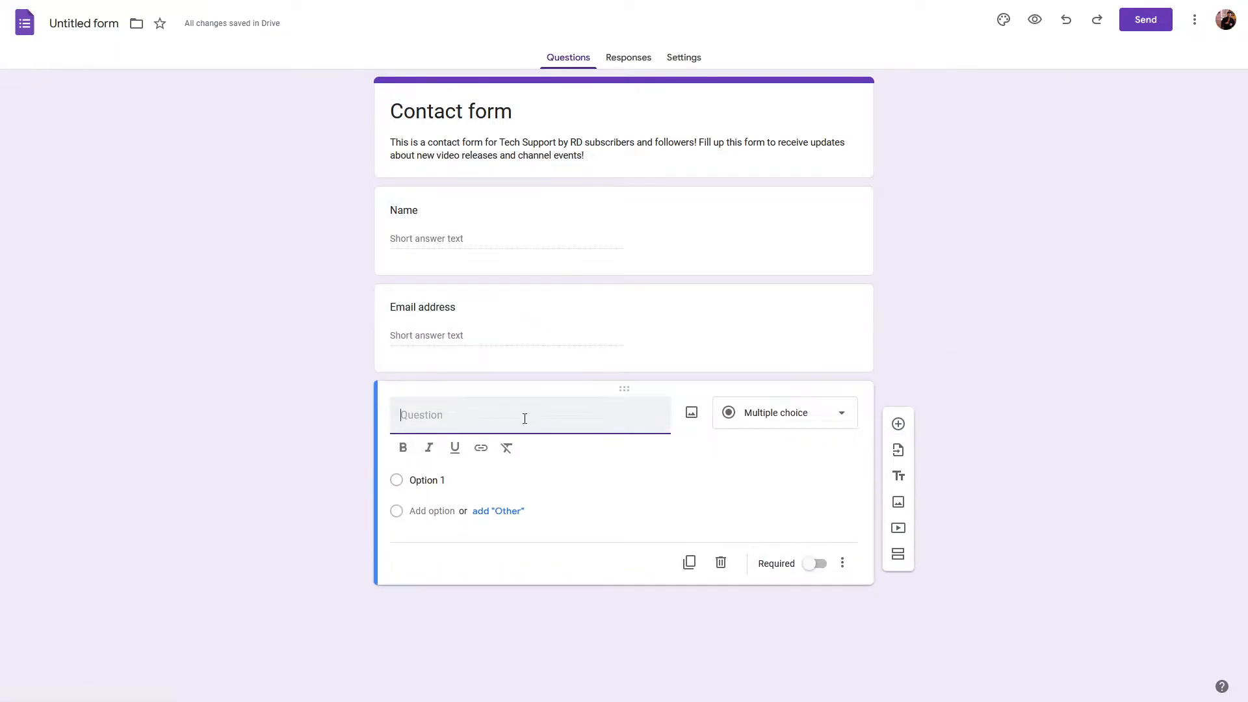
type("Do you want to receive notifications?")
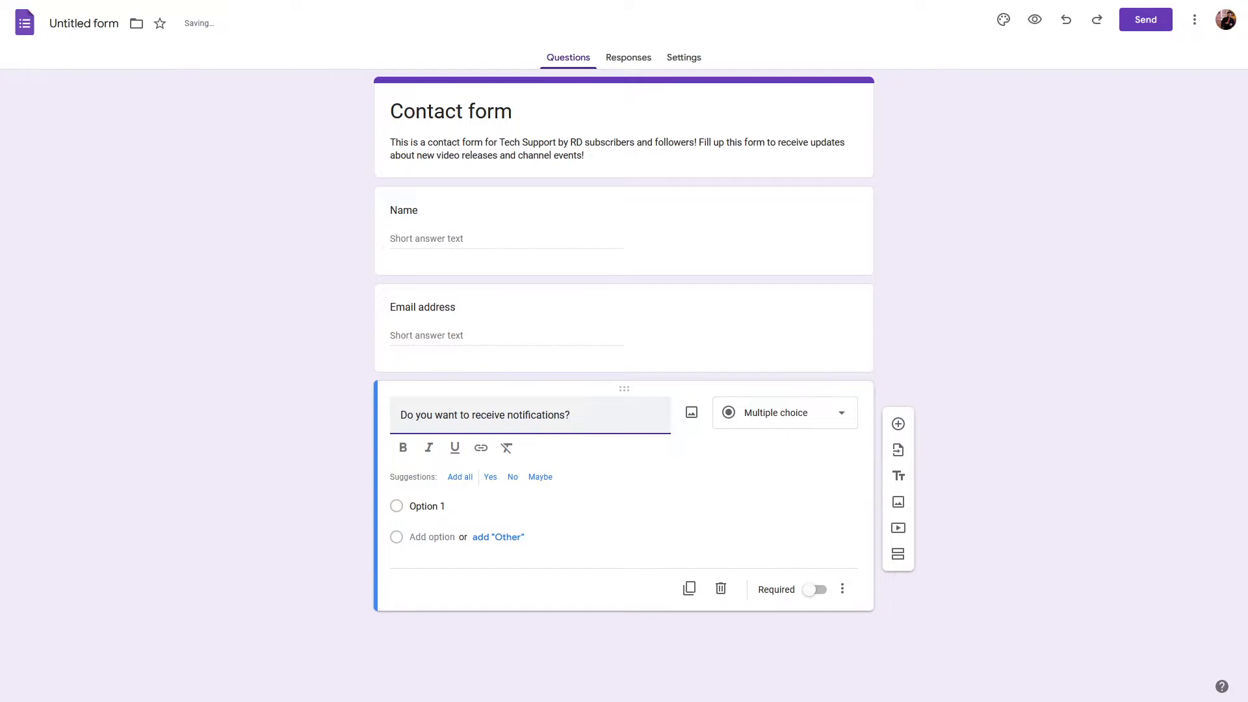
Step: Fill the notifications question with all suggested answers and remove "Maybe", keeping only "Yes" and "No"
left_click(459, 481)
left_click(440, 455)
left_click(445, 487)
left_click(455, 516)
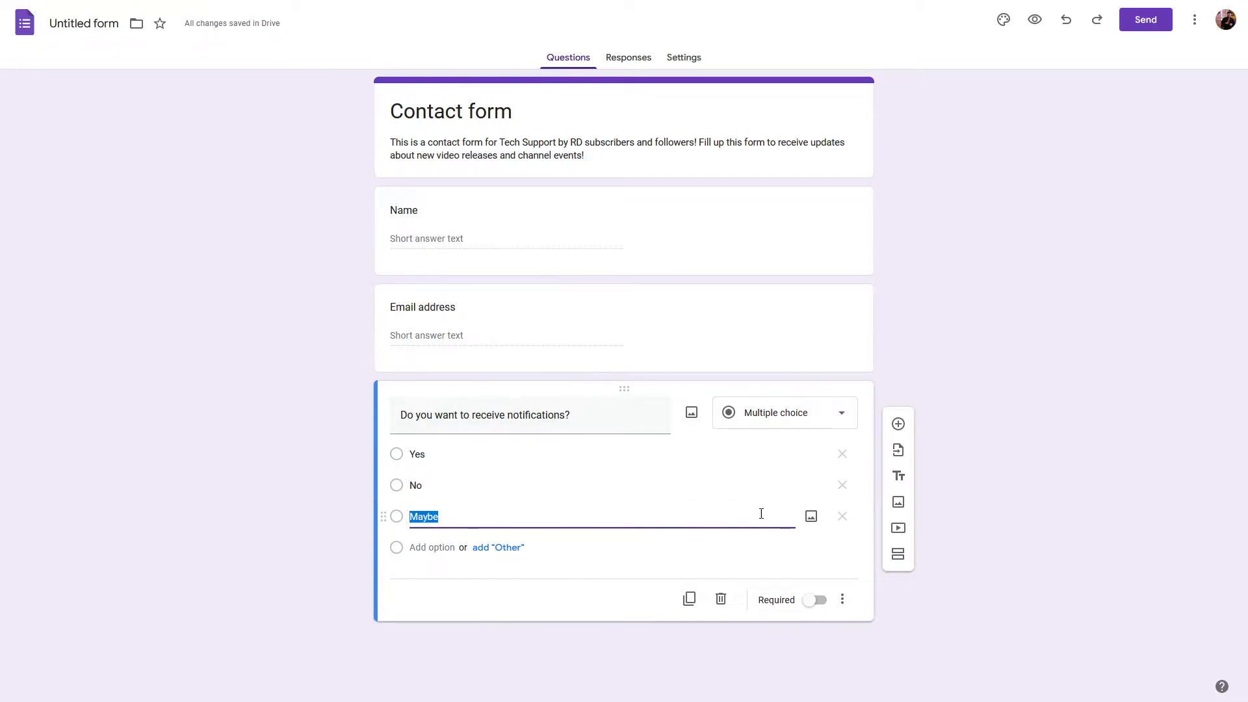
left_click(843, 516)
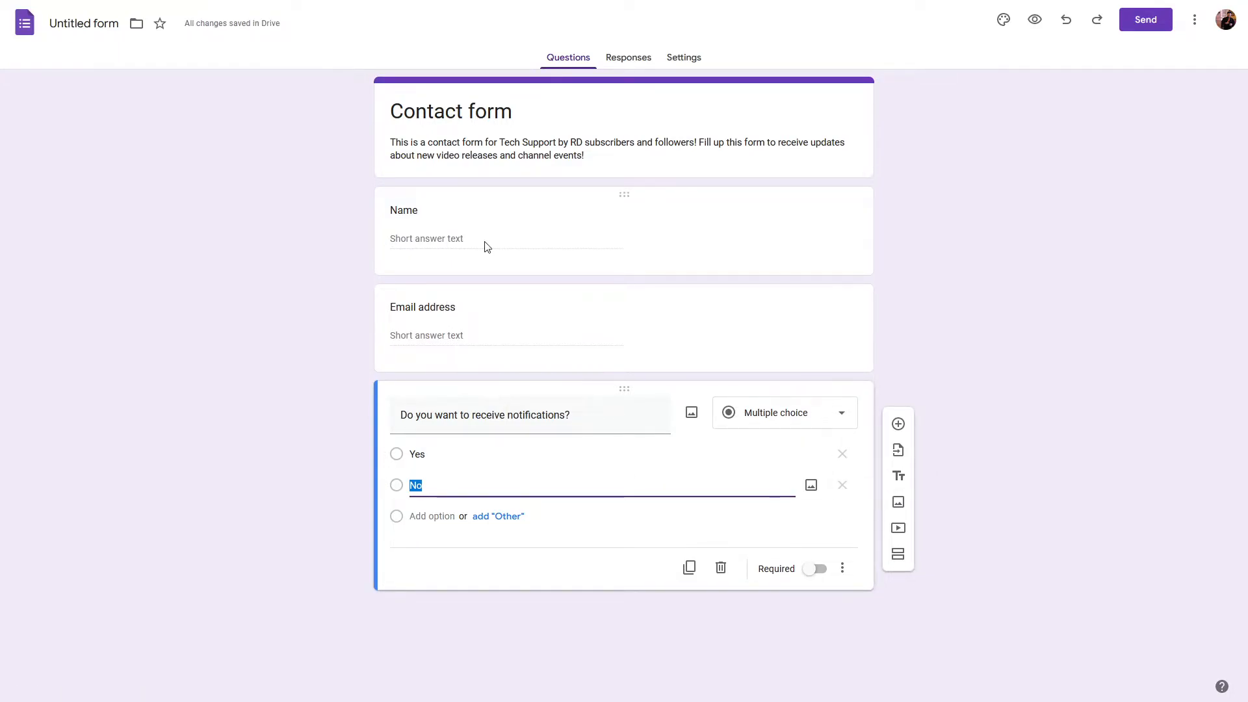
Step: Review the Name, Email address and notifications questions in turn, and examine the answer types offered for the Name question
left_click(409, 308)
left_click(418, 218)
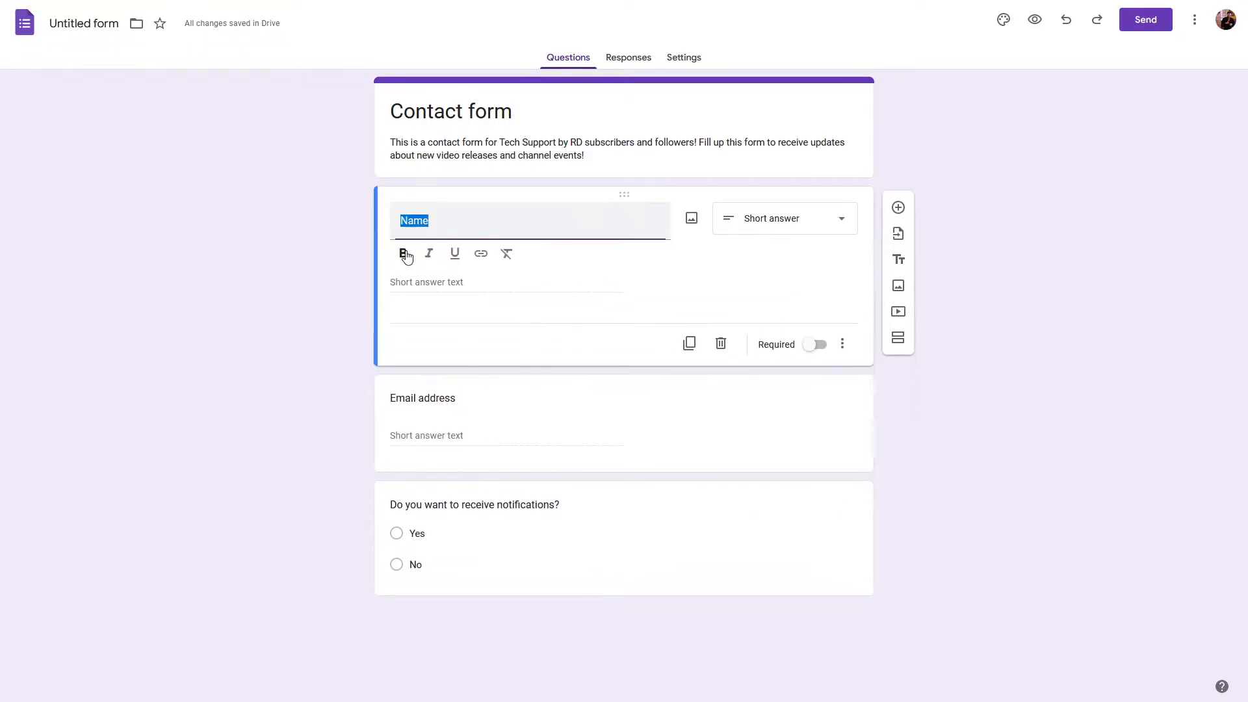
left_click(443, 399)
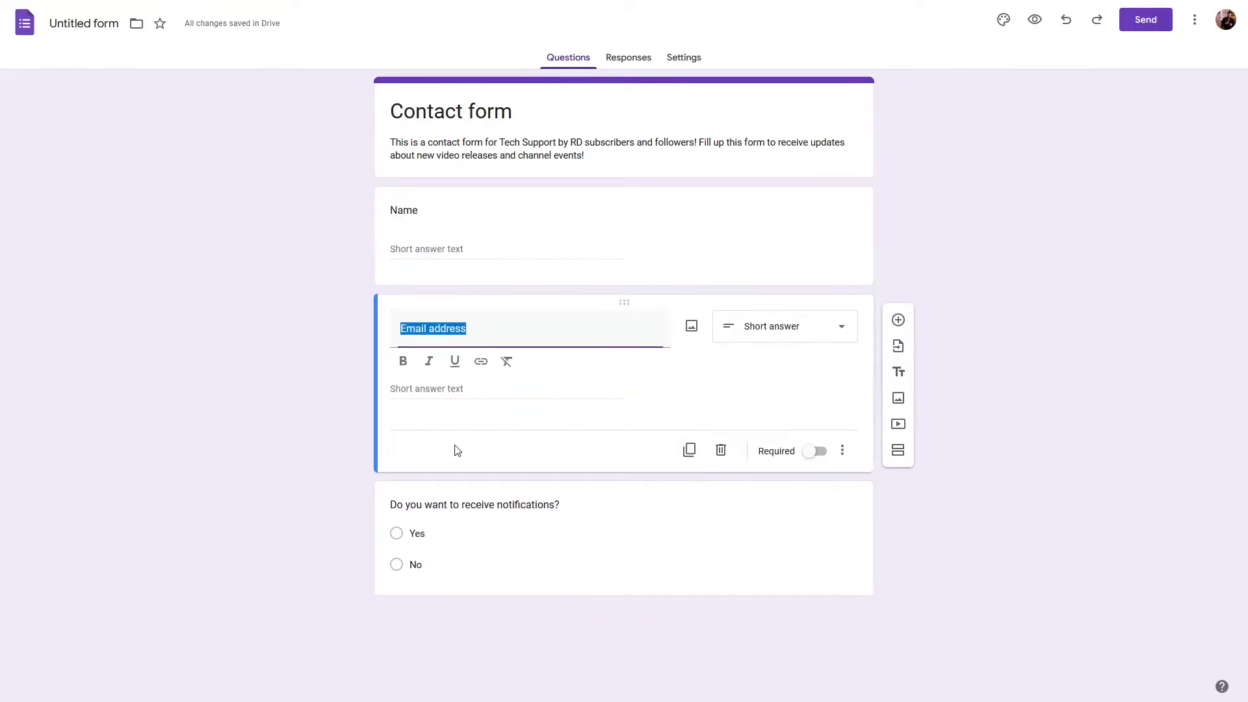
left_click(481, 497)
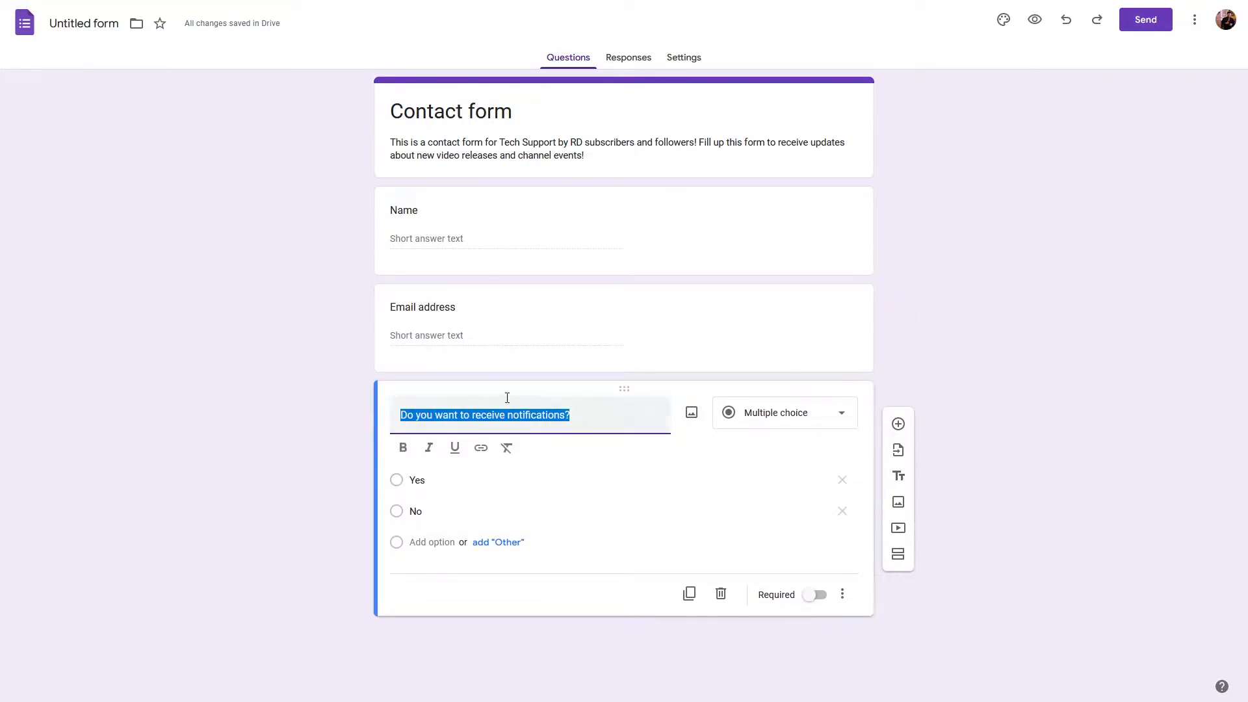
left_click(465, 309)
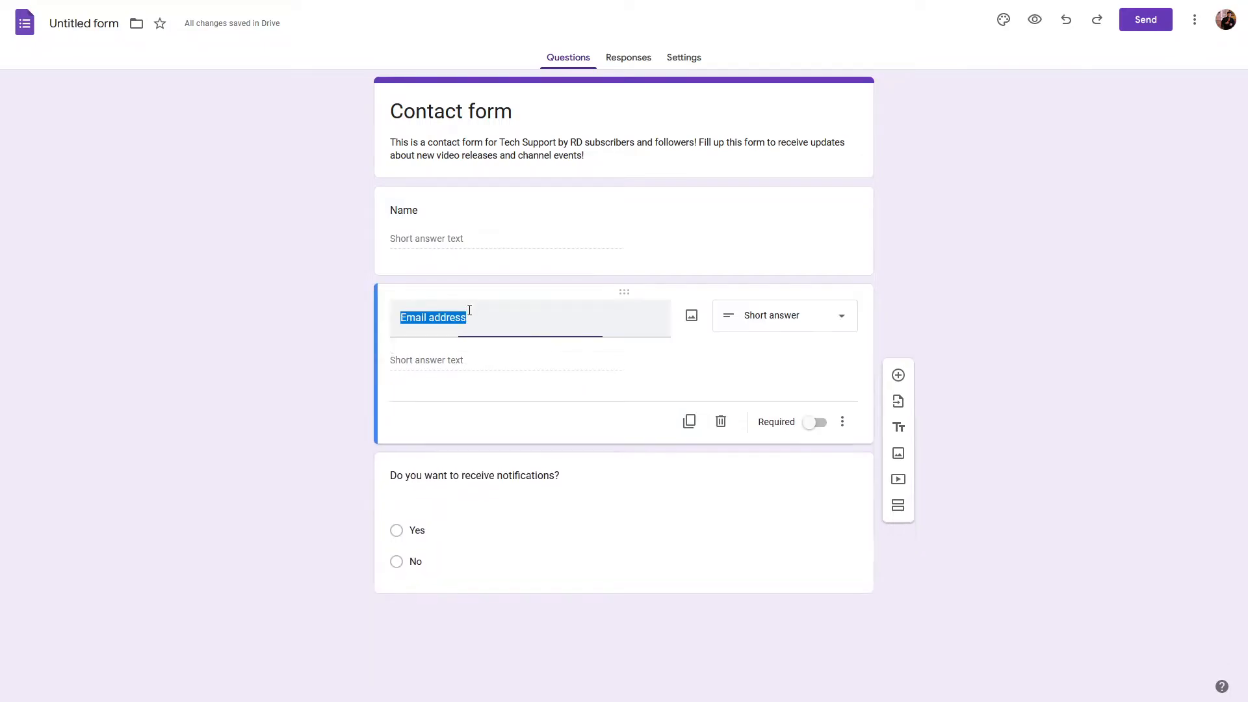
left_click(437, 209)
left_click(453, 397)
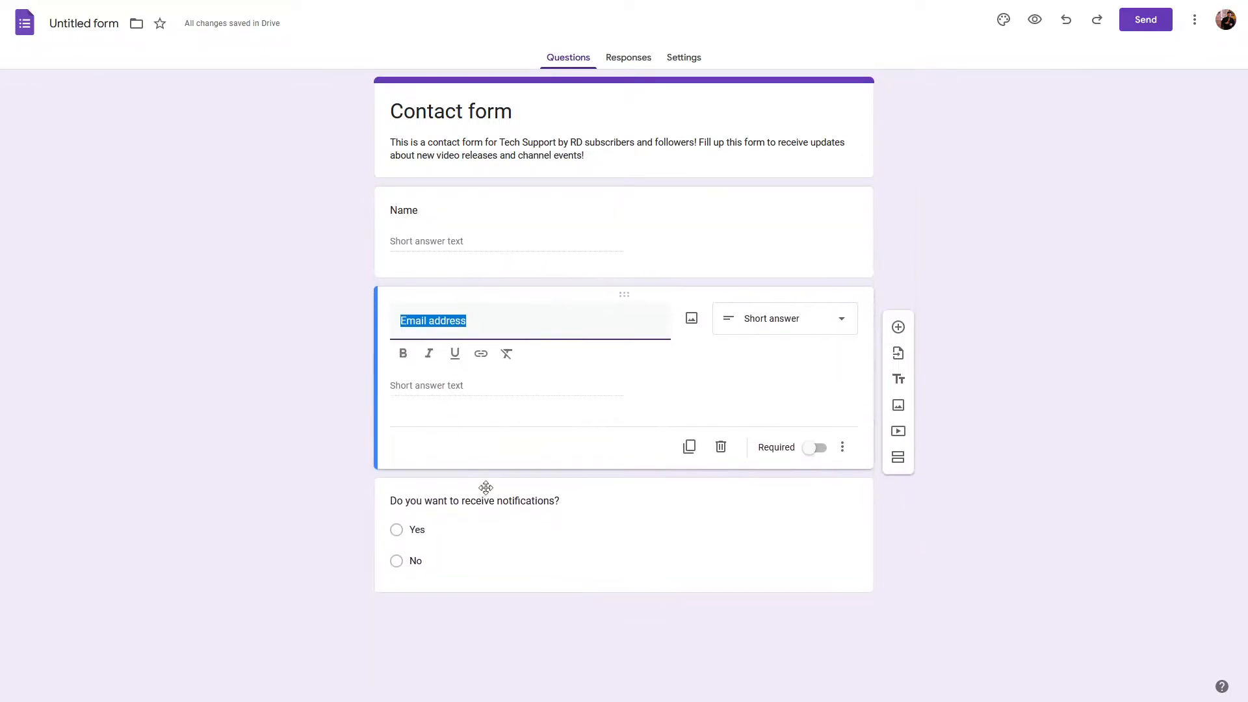
left_click(489, 497)
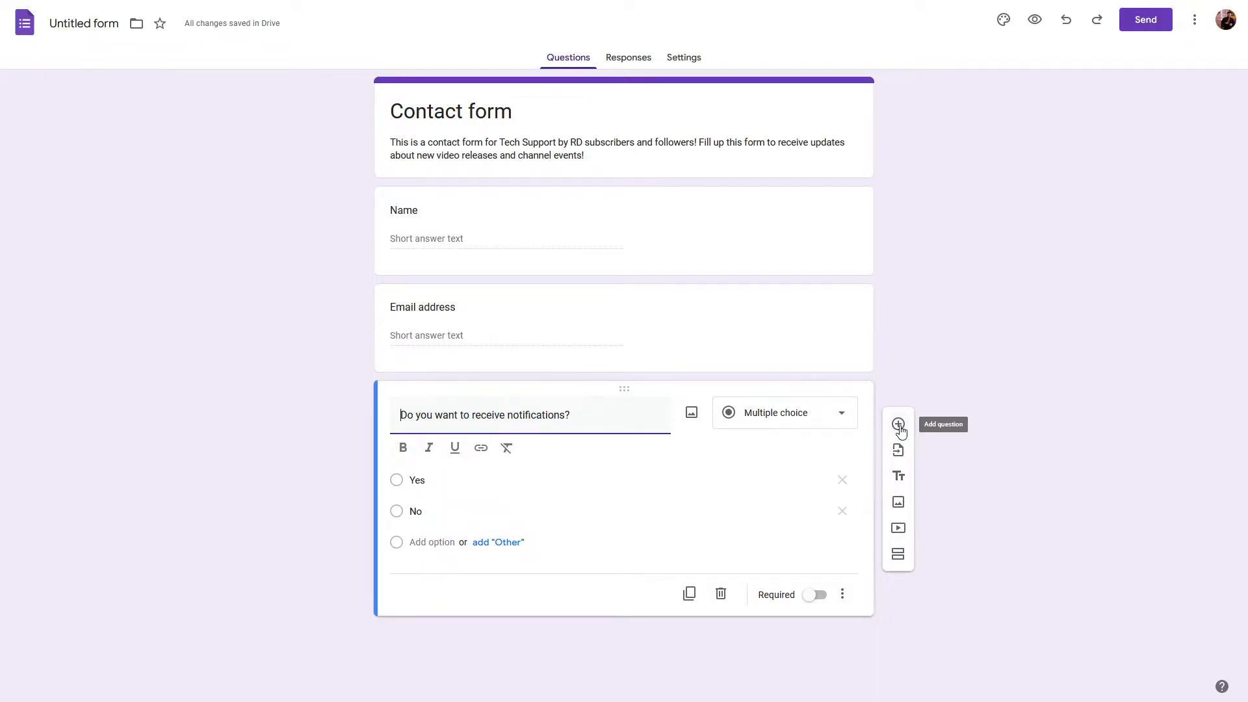
left_click(411, 206)
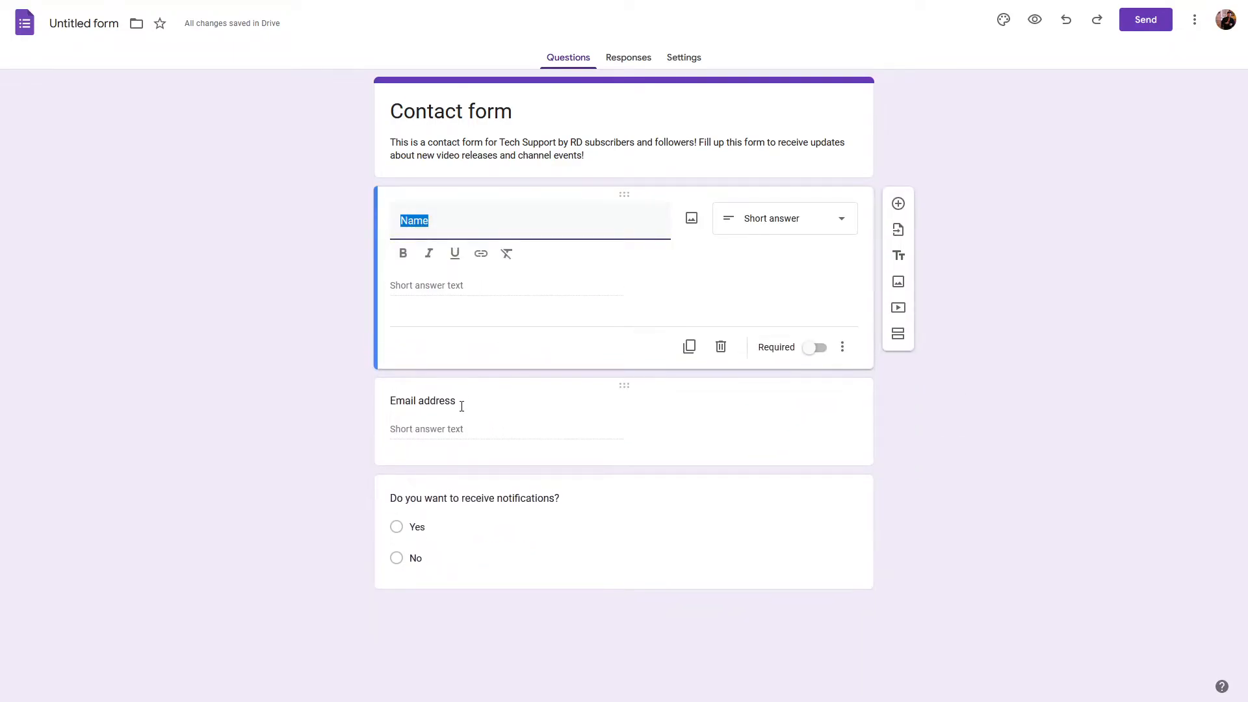
left_click(449, 401)
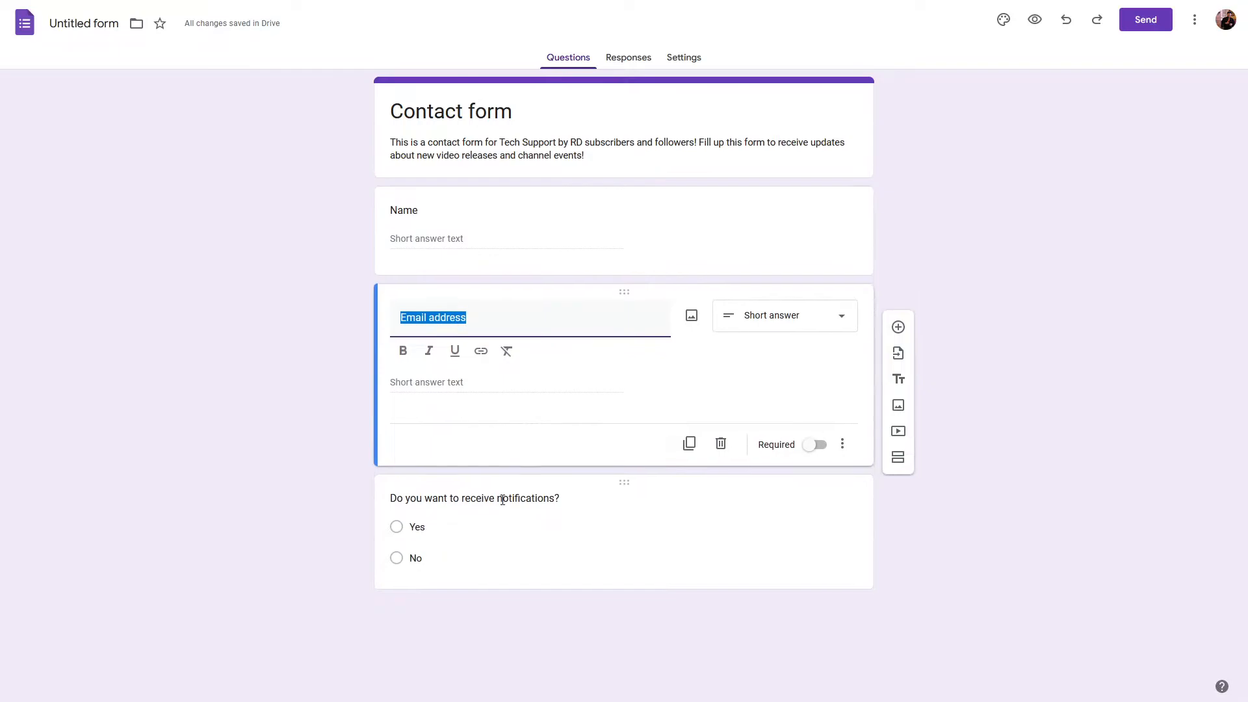
left_click(501, 497)
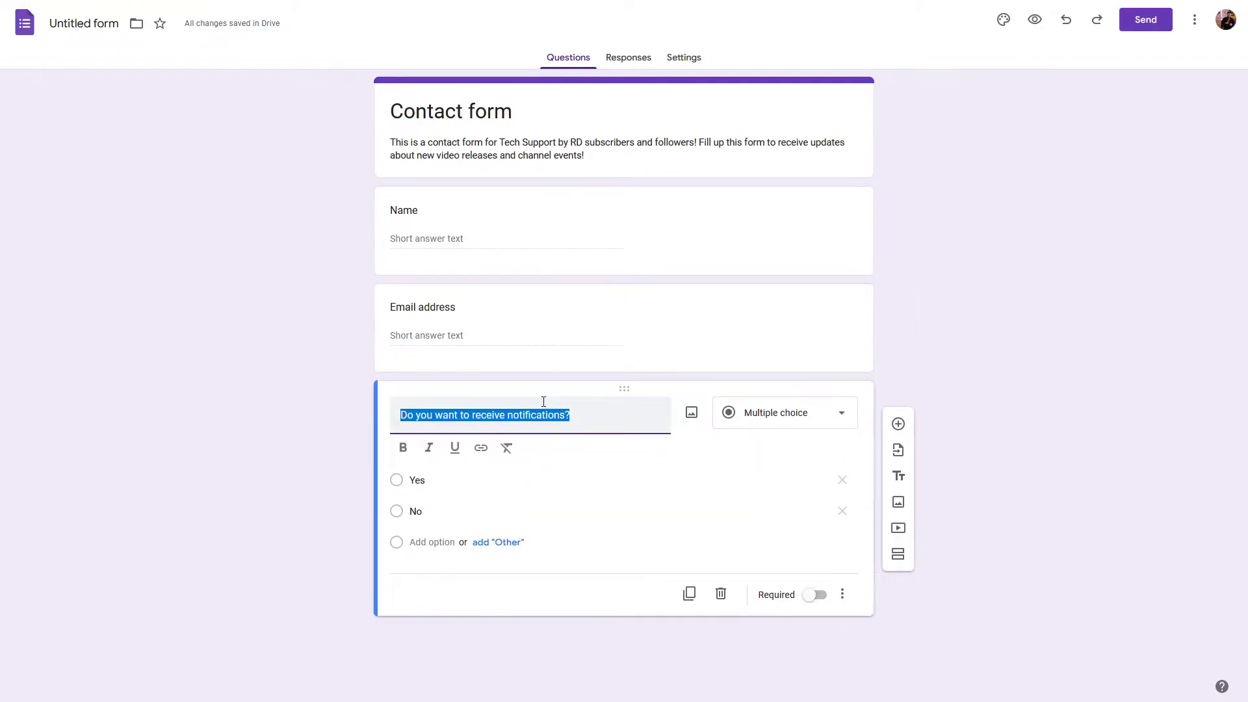
left_click(416, 212)
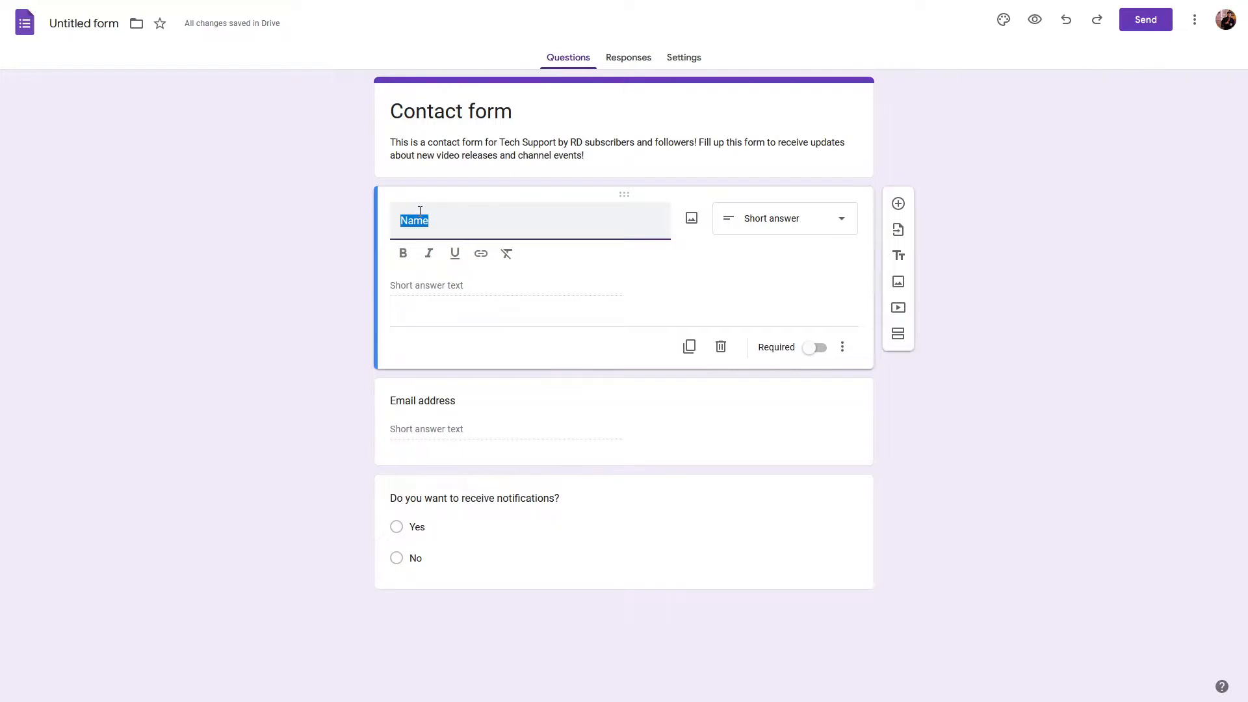
left_click(436, 219)
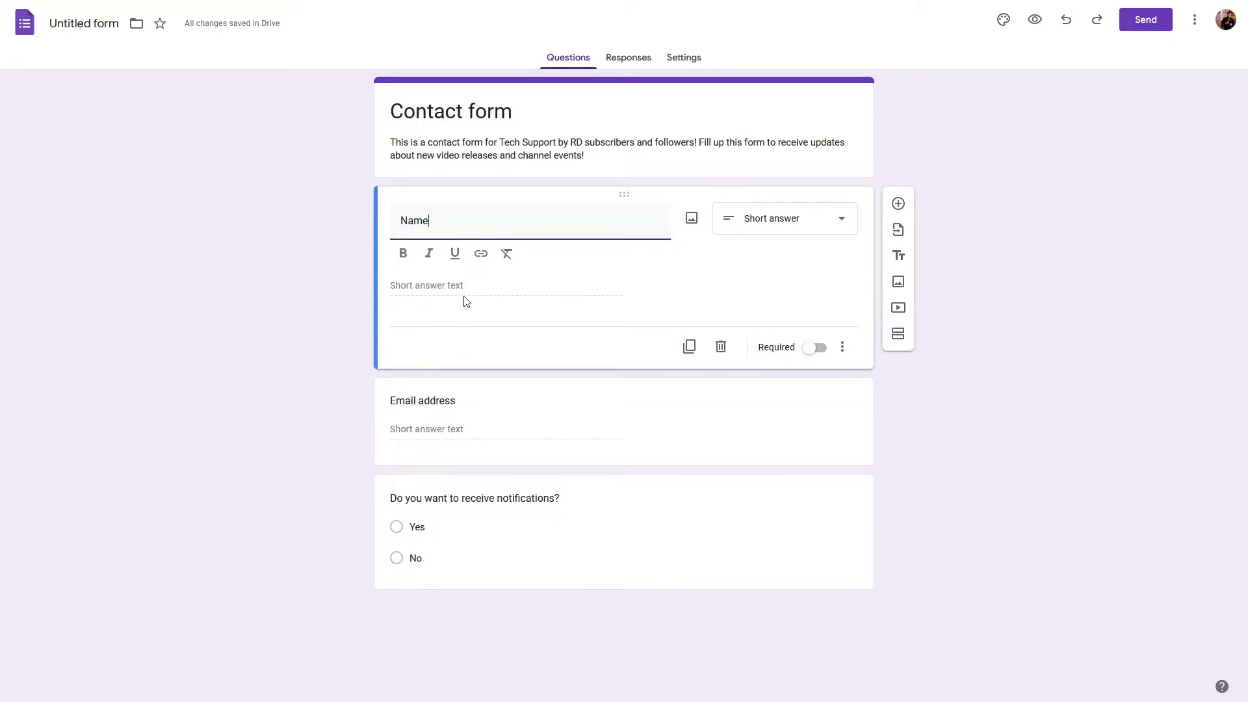
left_click(770, 228)
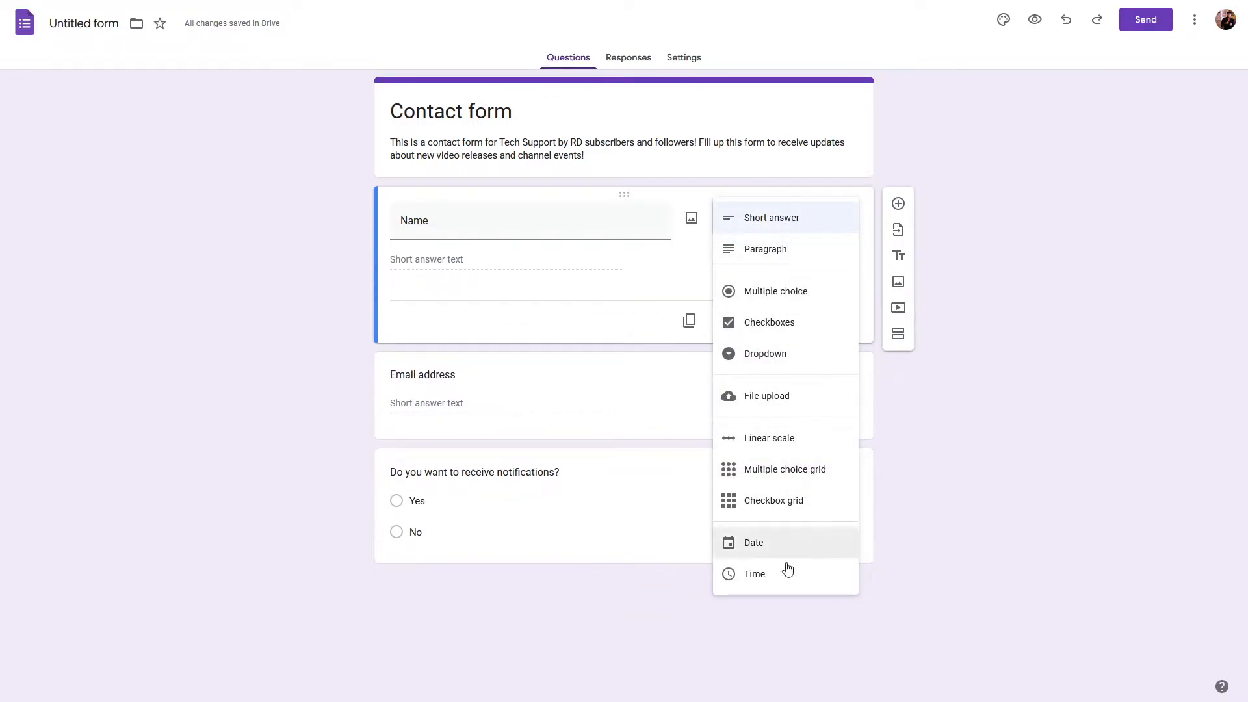
left_click(667, 273)
left_click(773, 221)
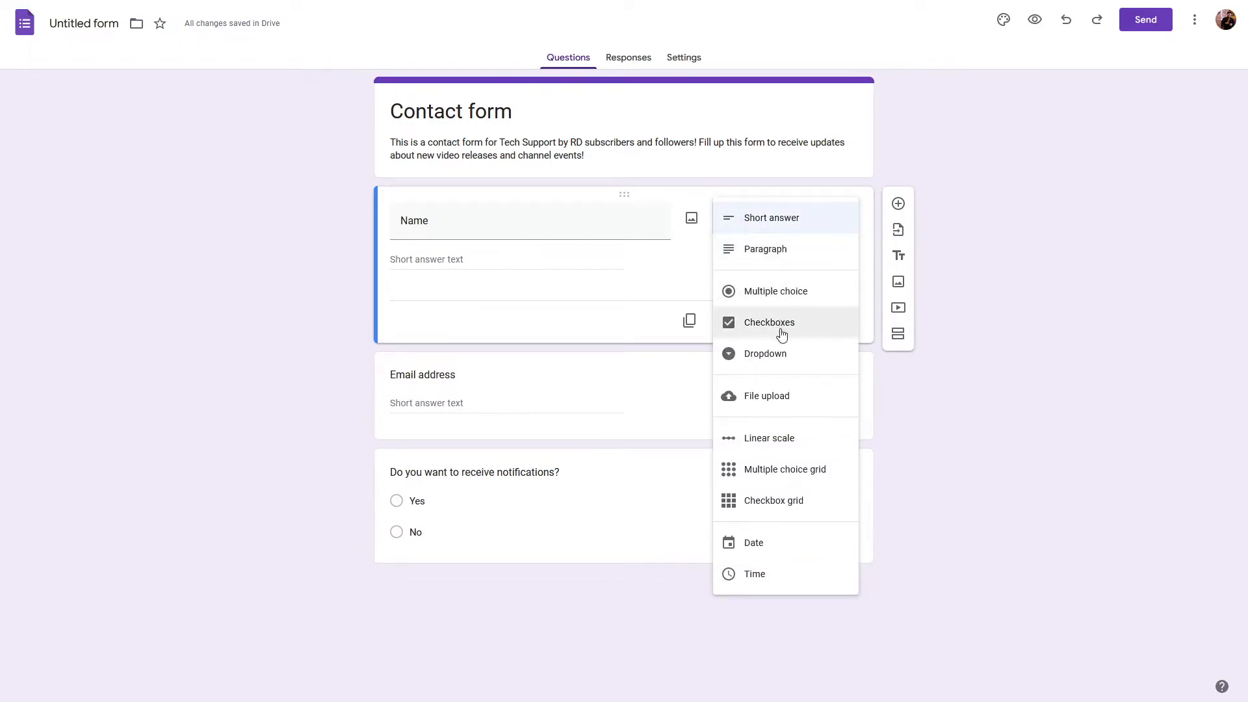
left_click(762, 222)
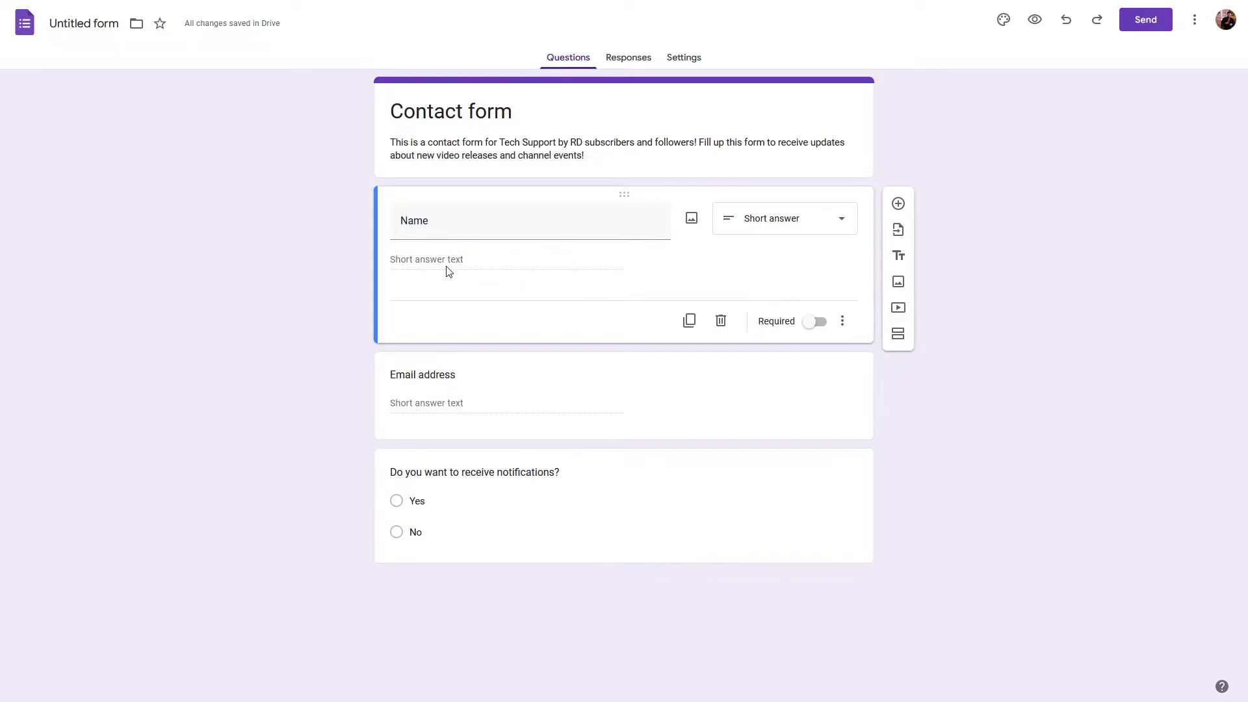
Step: Add a Paragraph question after Email address with the text "What kinds of videos would you suggest for future uploads?"
left_click(448, 374)
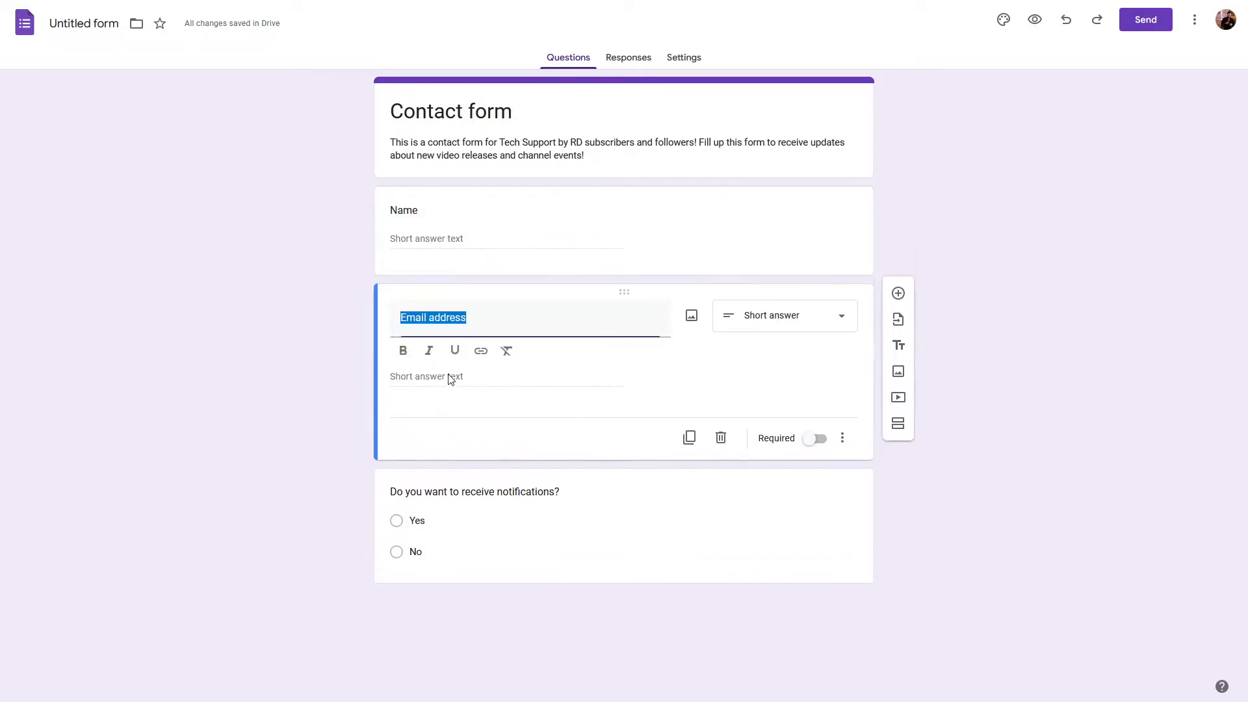
left_click(899, 302)
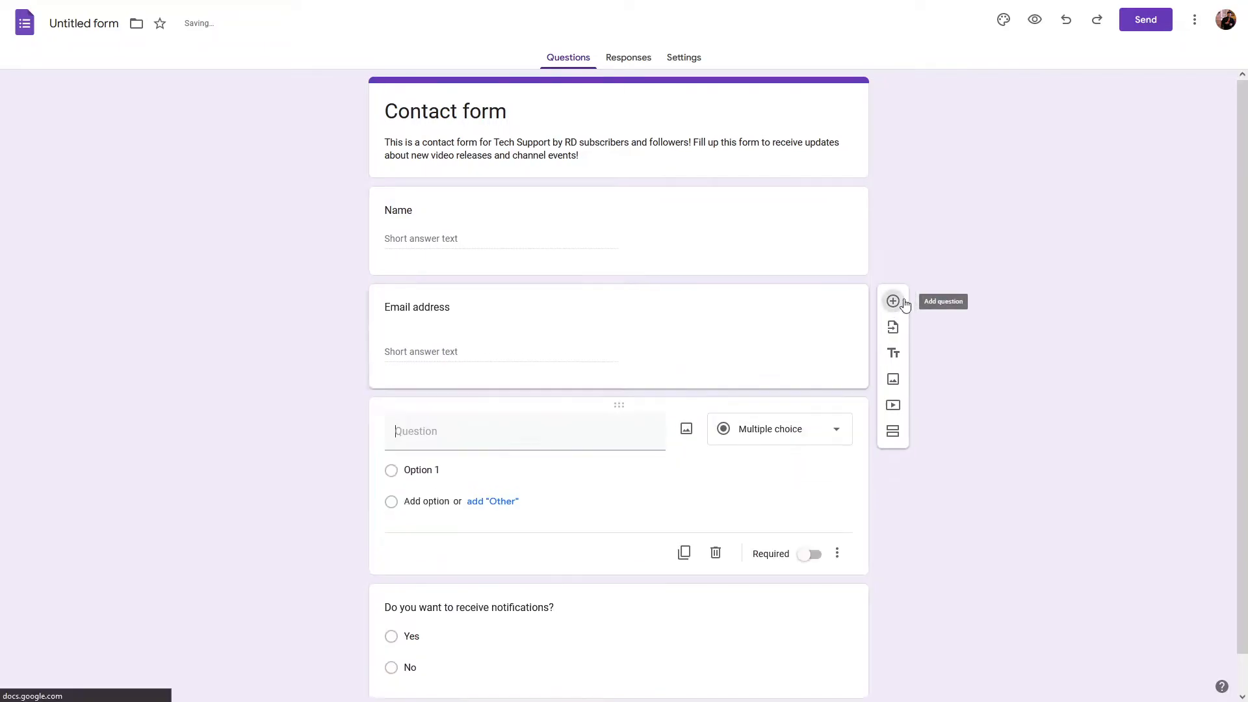
left_click(767, 412)
left_click(766, 326)
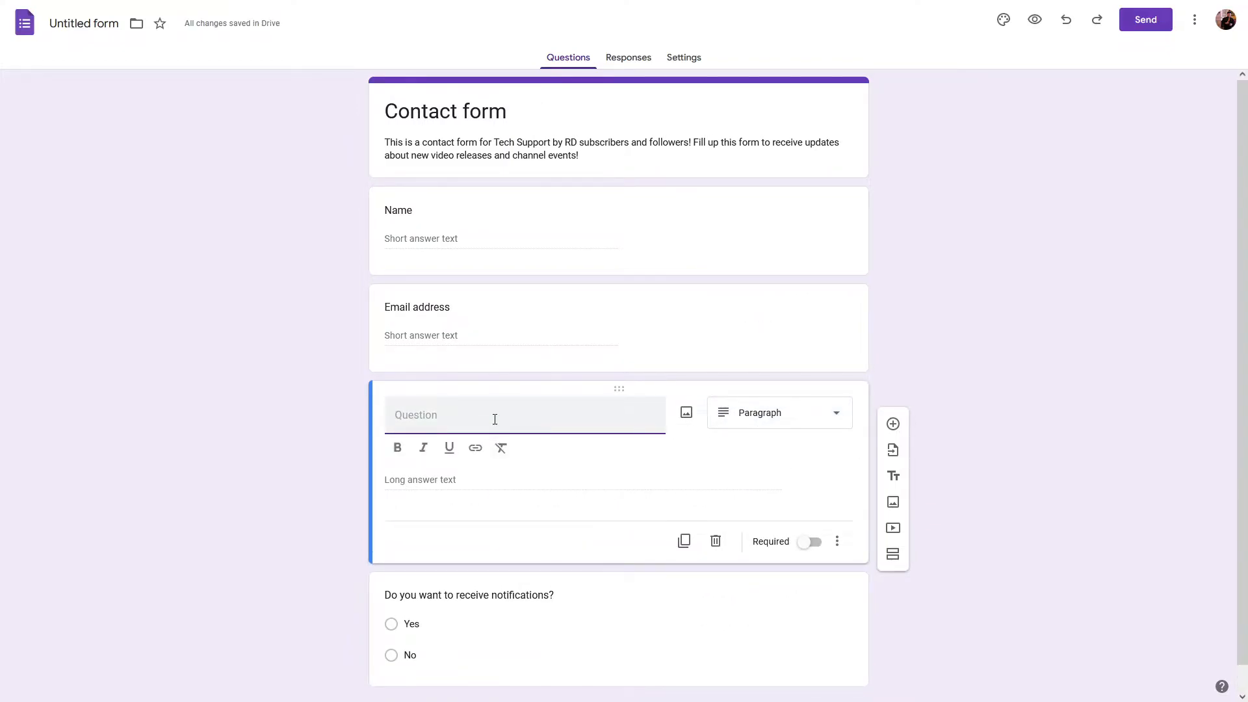
type("What kinds of videos would you suggest for future v")
key("BackSpace")
type("uploads?")
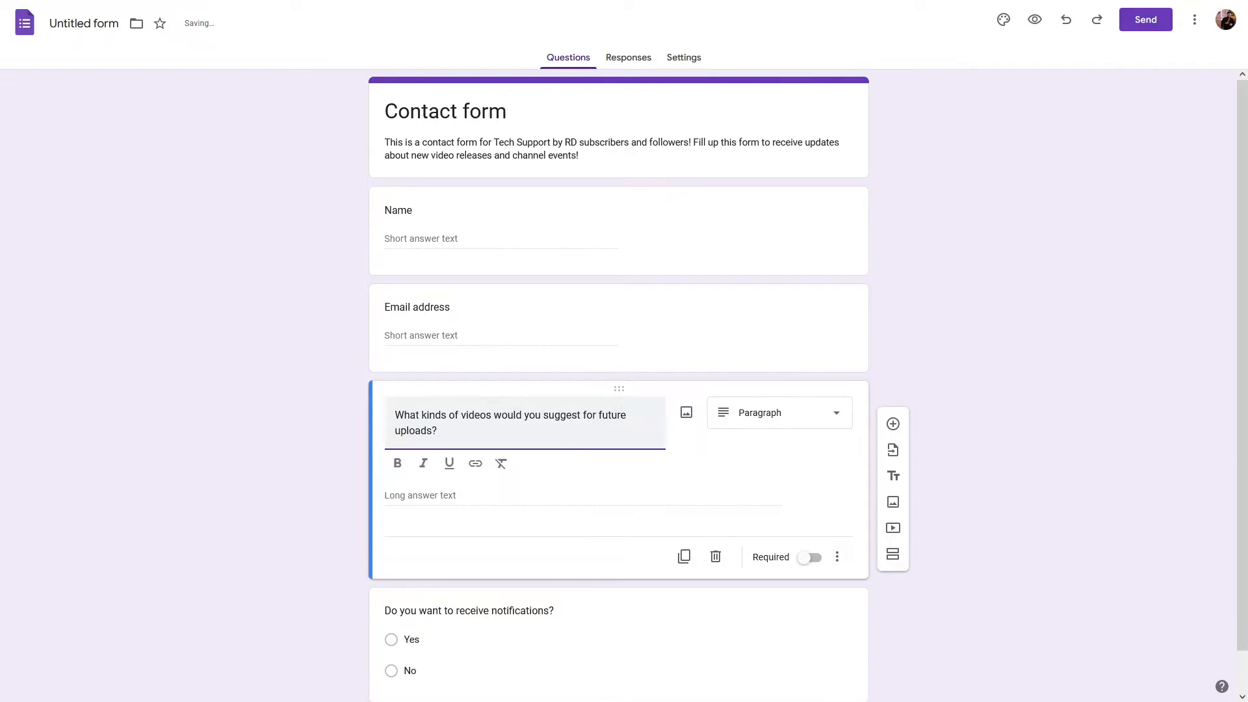
Step: Change "videos" to "topics" in the future uploads question and keep its answer type as Paragraph
double_click(460, 416)
type("topics")
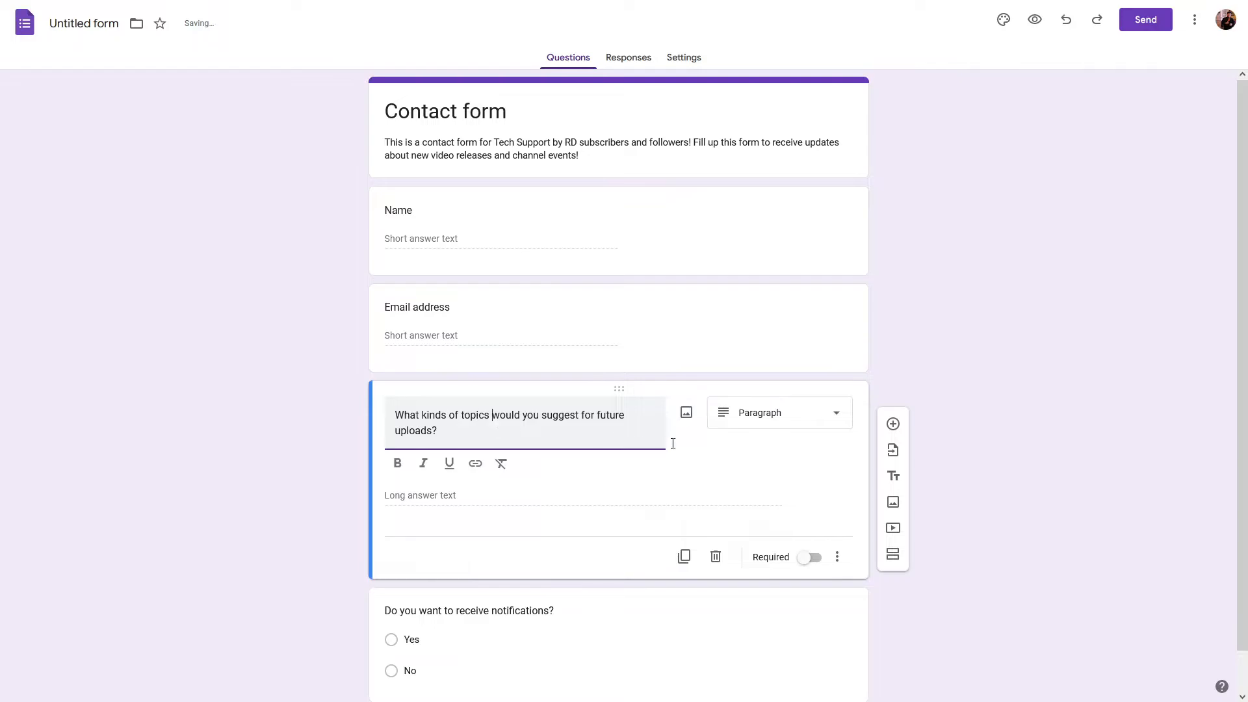
left_click(778, 416)
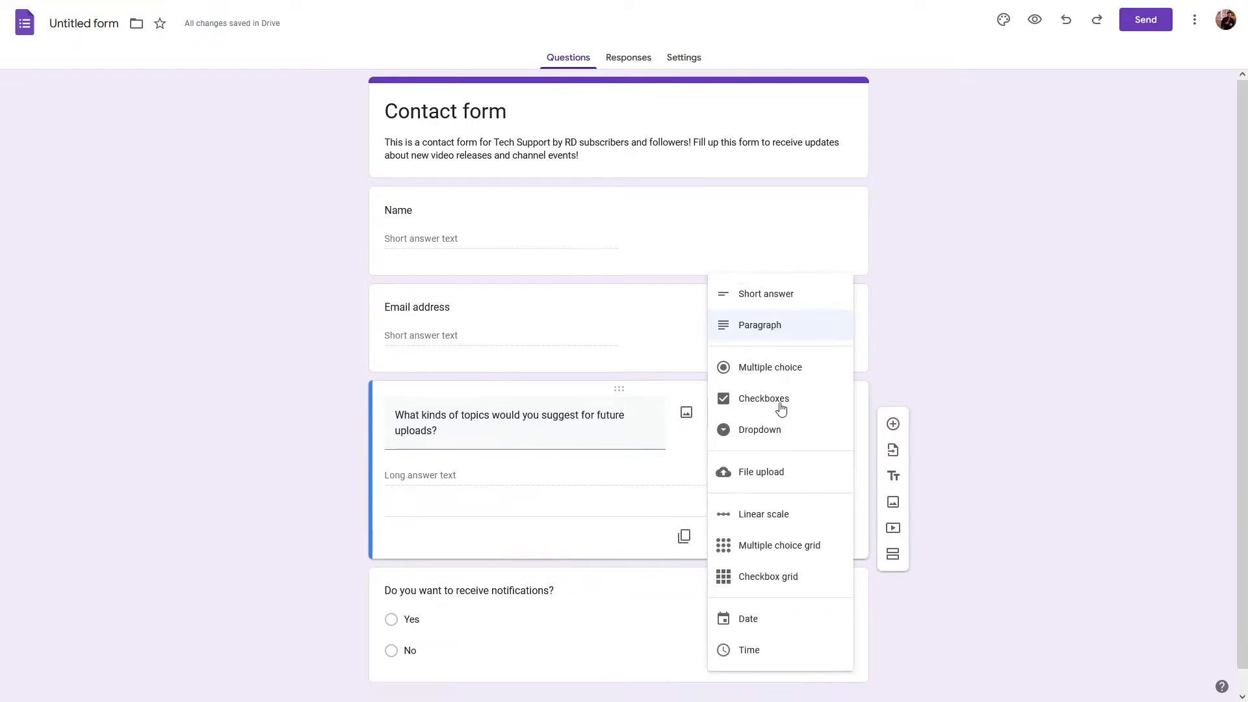
left_click(651, 474)
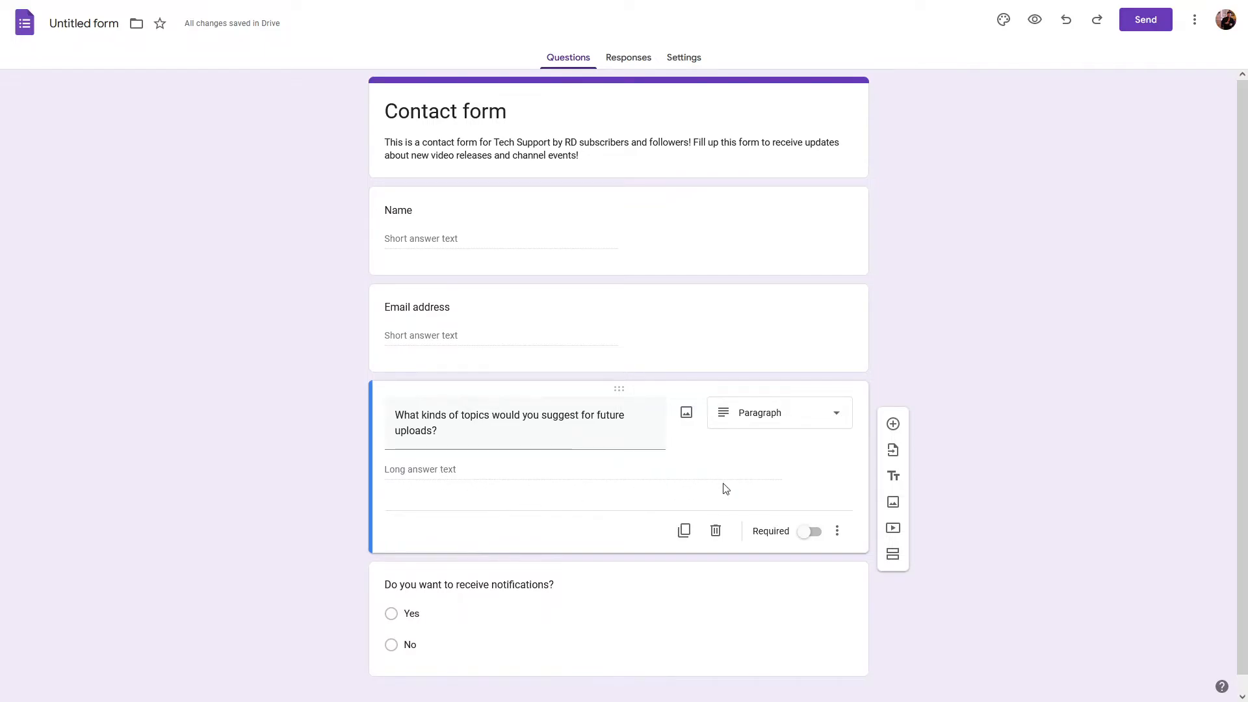
Step: Add a blank question below the topics question, look through its answer types, and delete it
left_click(892, 424)
left_click(743, 515)
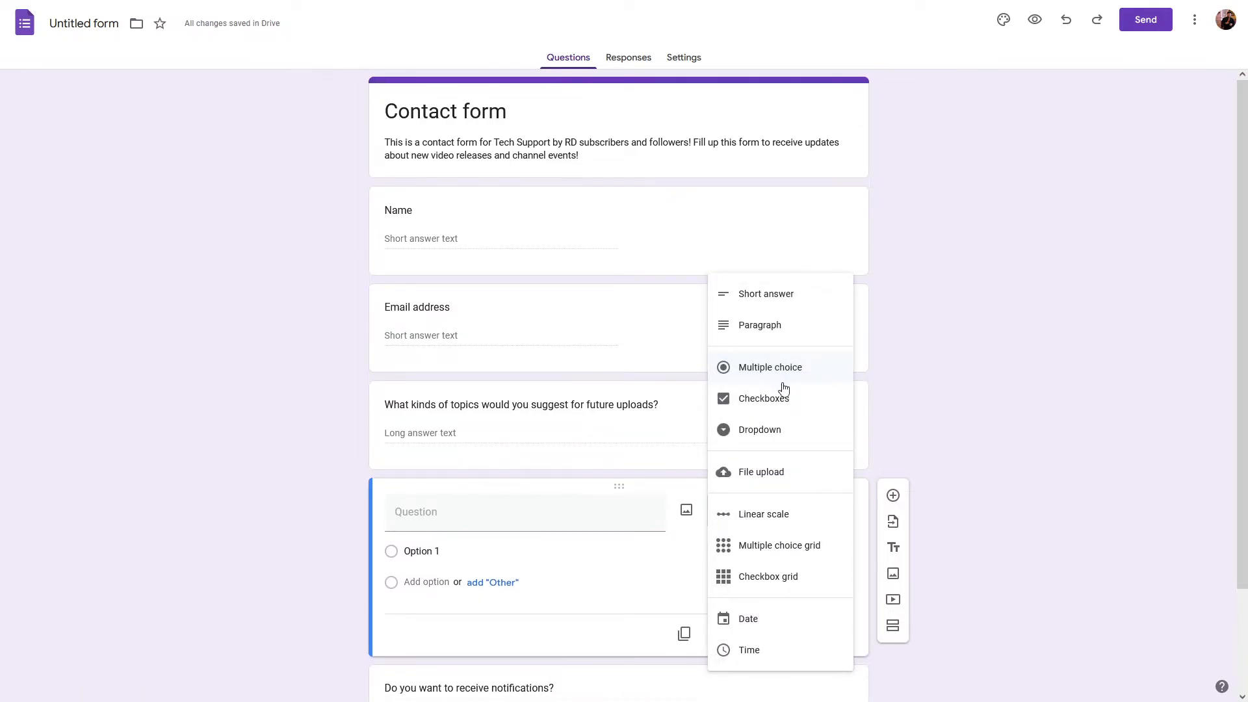
left_click(975, 455)
scroll(637, 530, "down", 2)
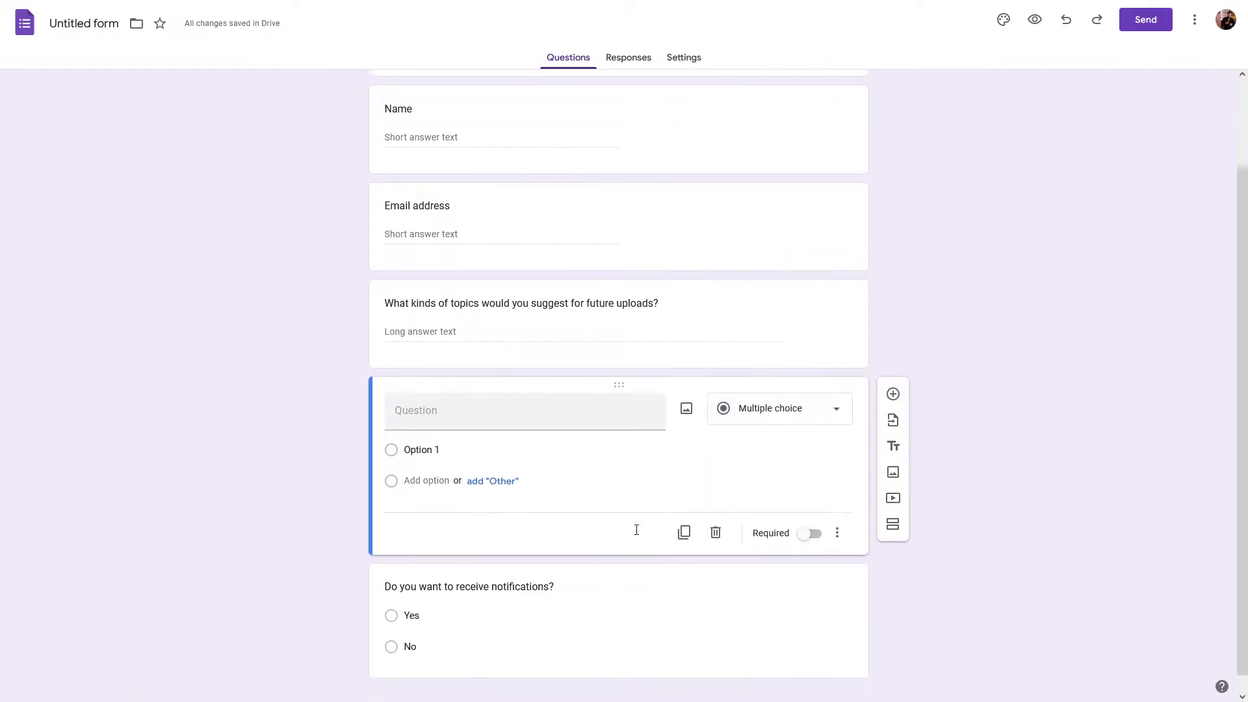
scroll(636, 530, "down", 1)
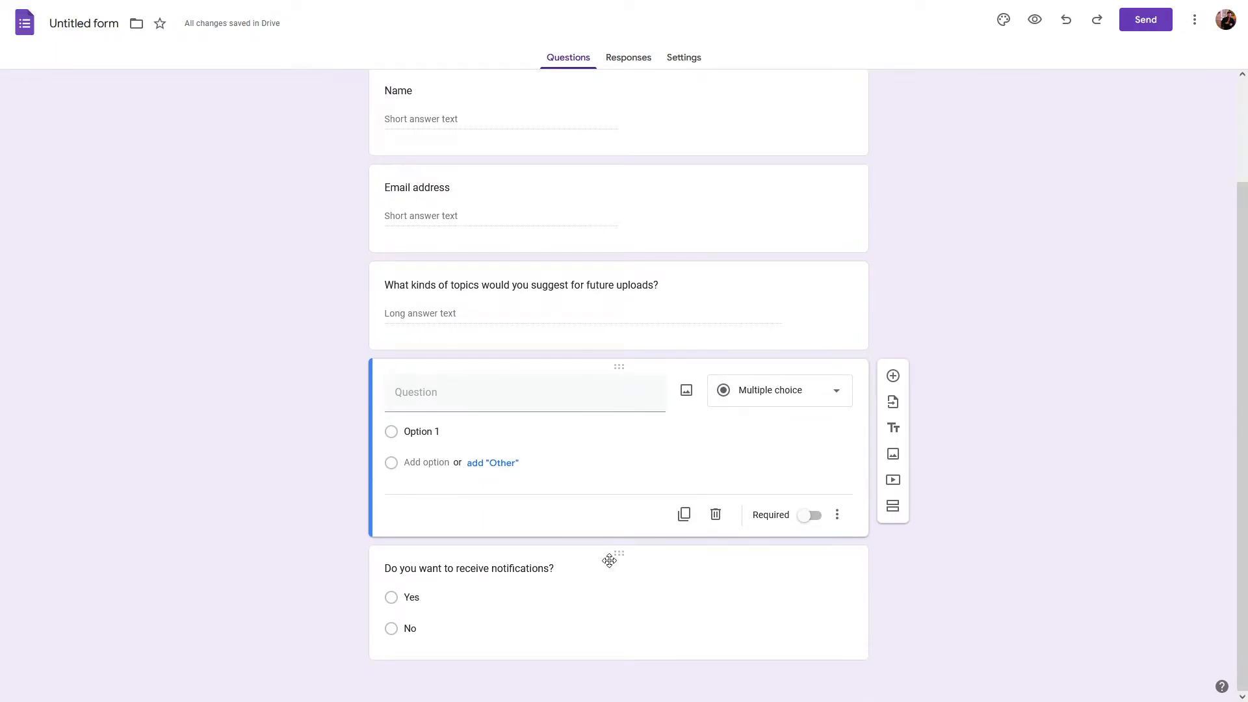
left_click(520, 394)
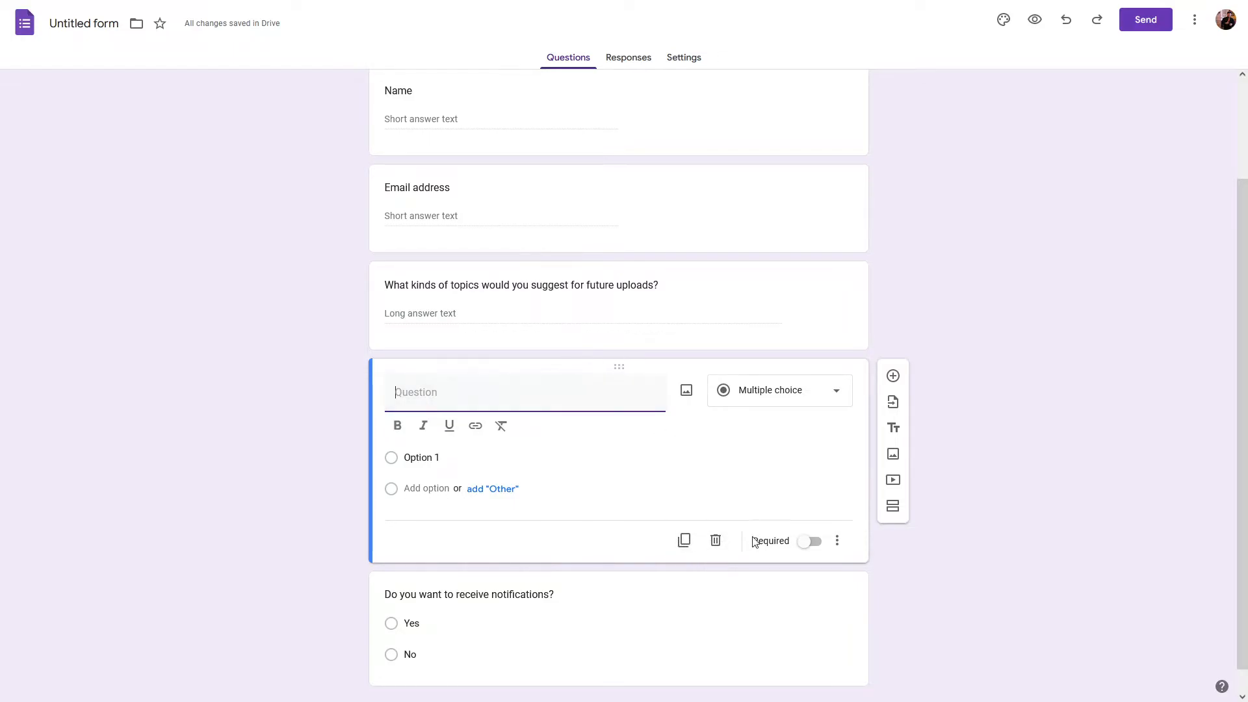
left_click(715, 543)
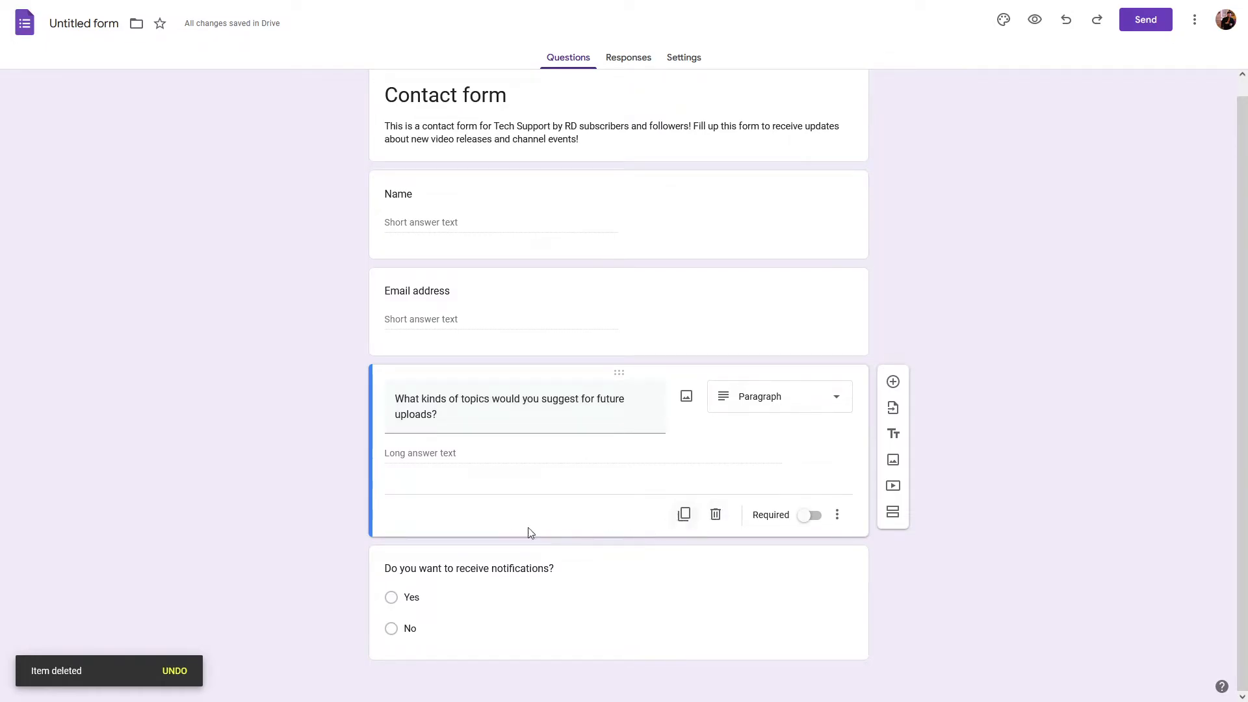
Step: Duplicate the topics question and delete the duplicate
left_click(684, 517)
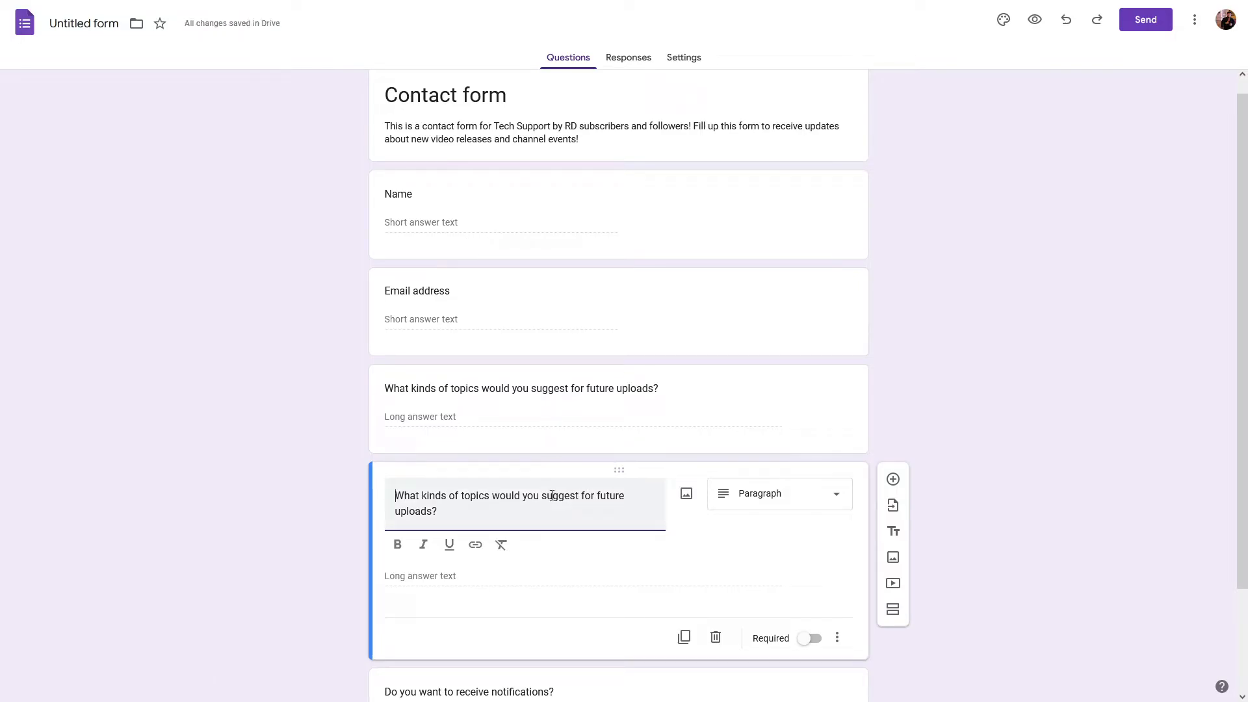
left_click_drag(561, 518, 388, 490)
left_click(462, 510)
left_click(715, 637)
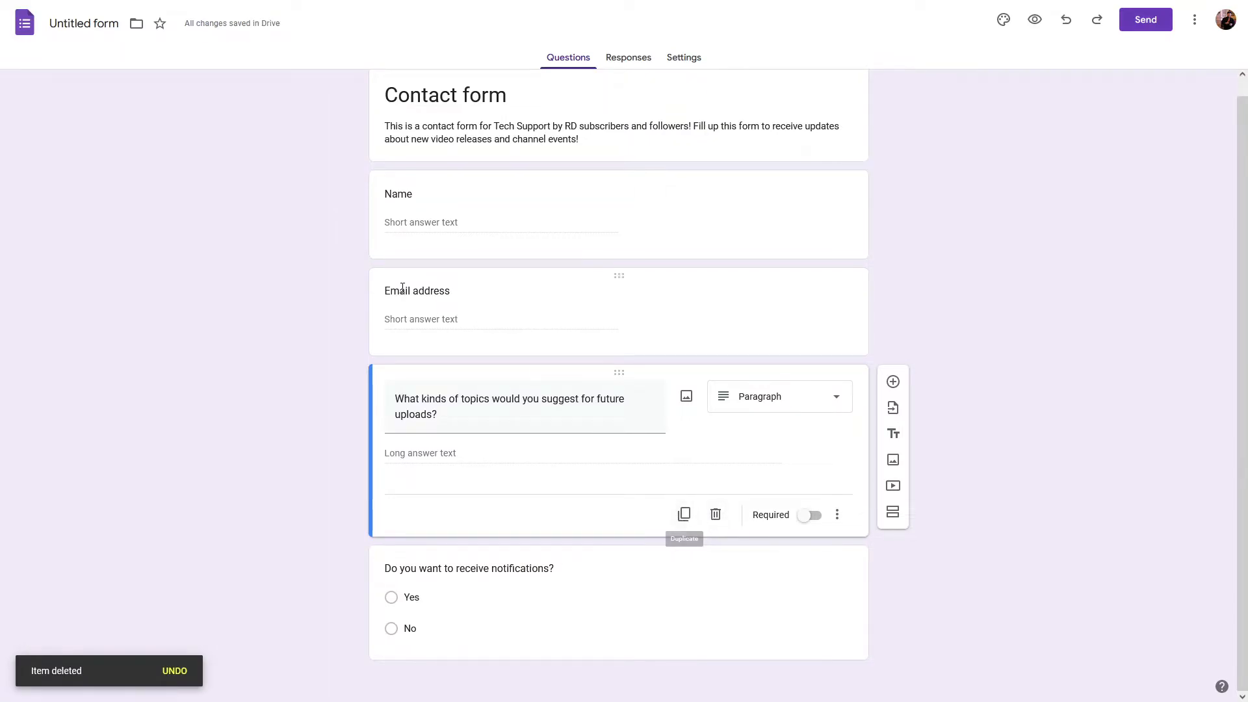
Step: Review the Name, Email address, topics and notifications questions, and examine the notifications question's answer types and its Yes and No options
left_click(423, 298)
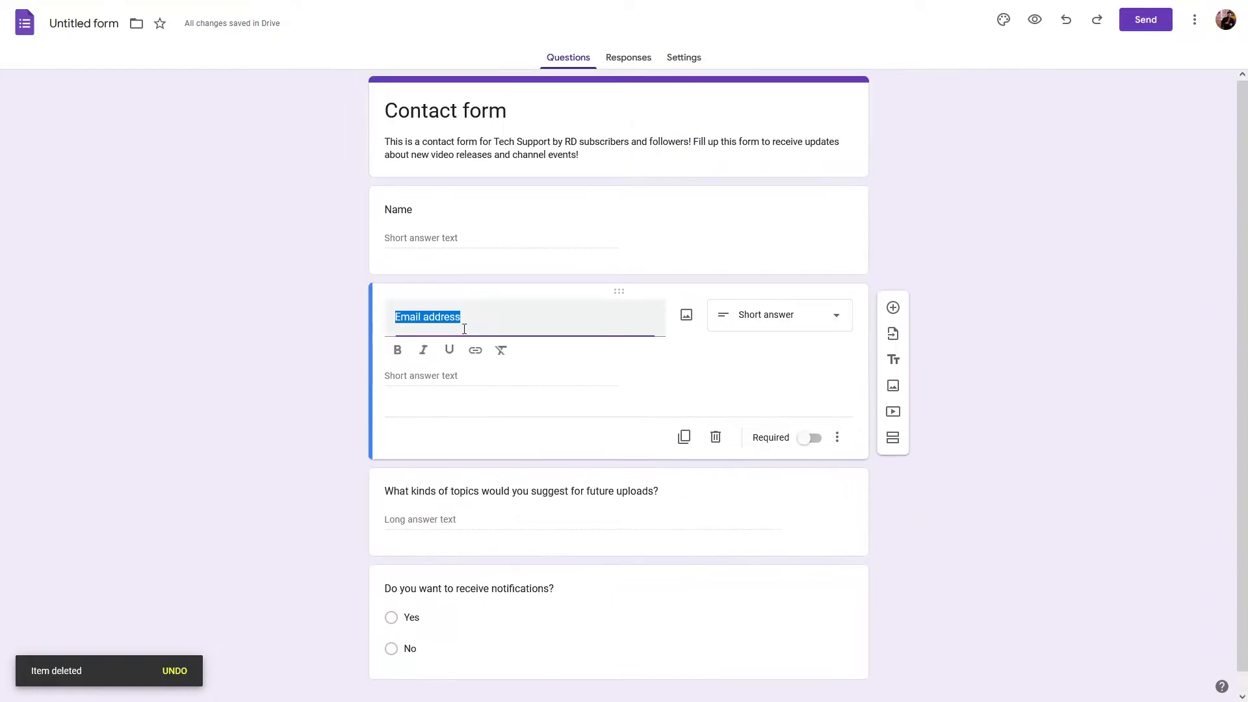
left_click(409, 234)
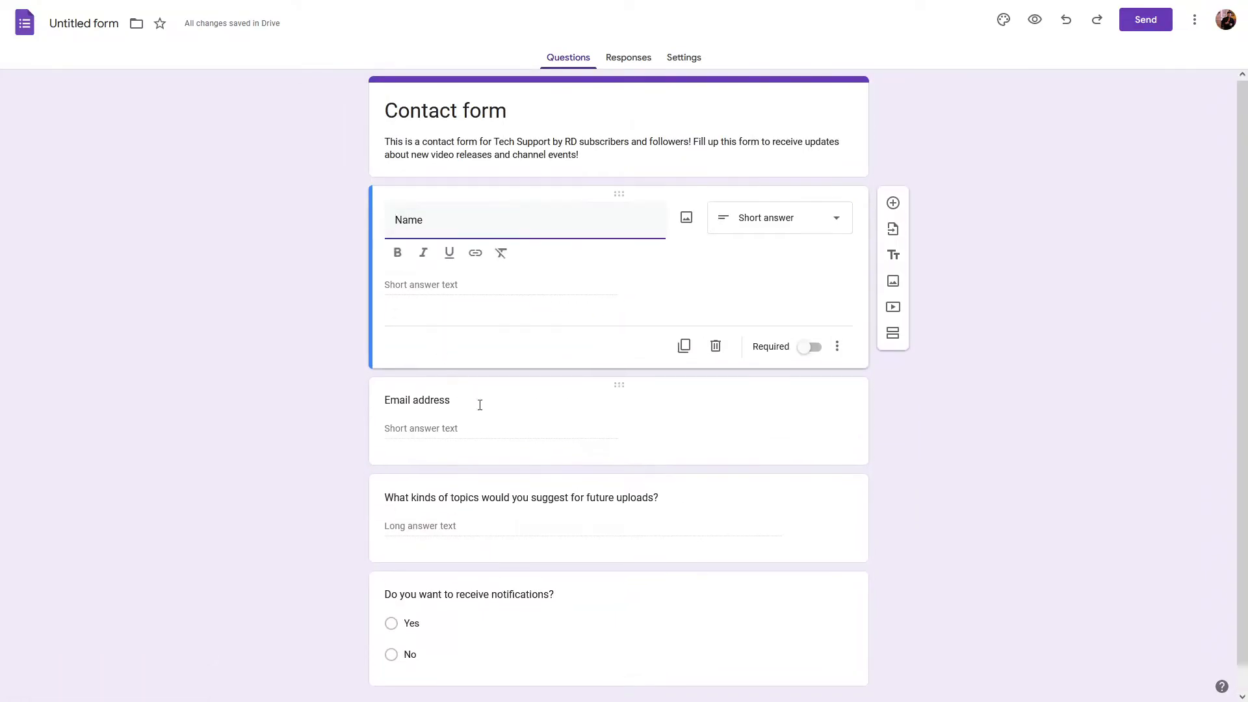
left_click(440, 371)
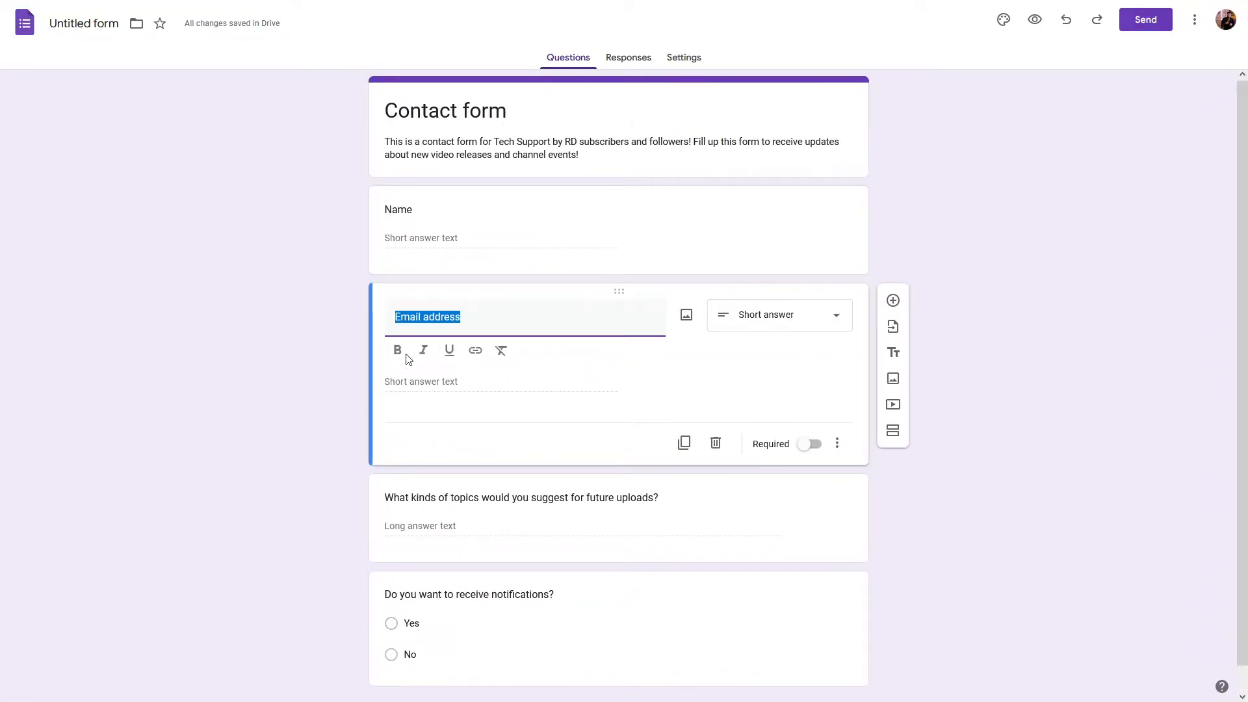
left_click(410, 211)
left_click(459, 500)
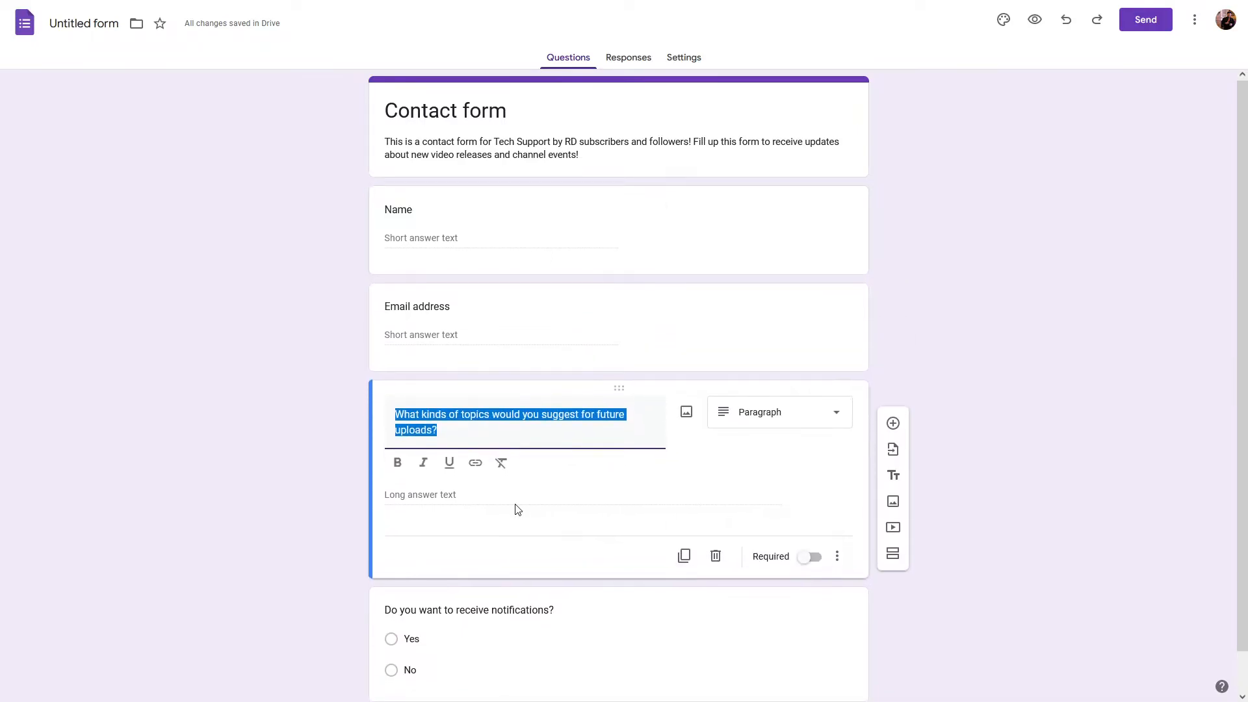
left_click(500, 584)
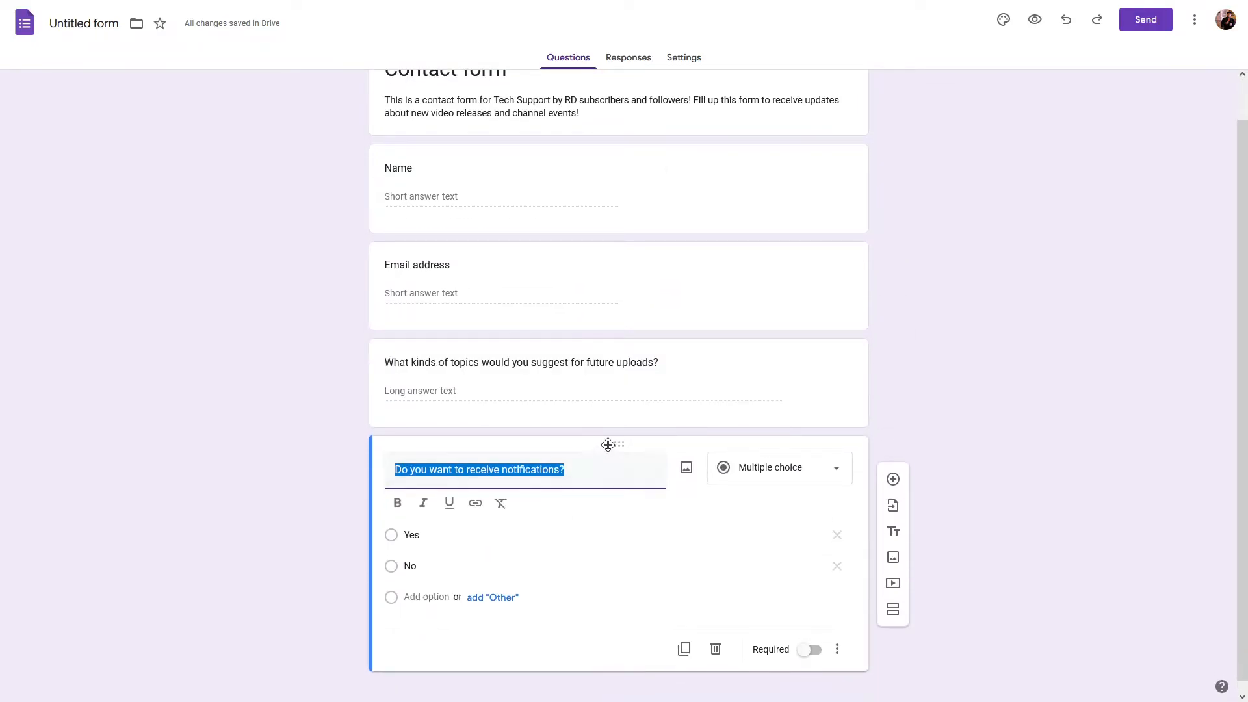
left_click(772, 479)
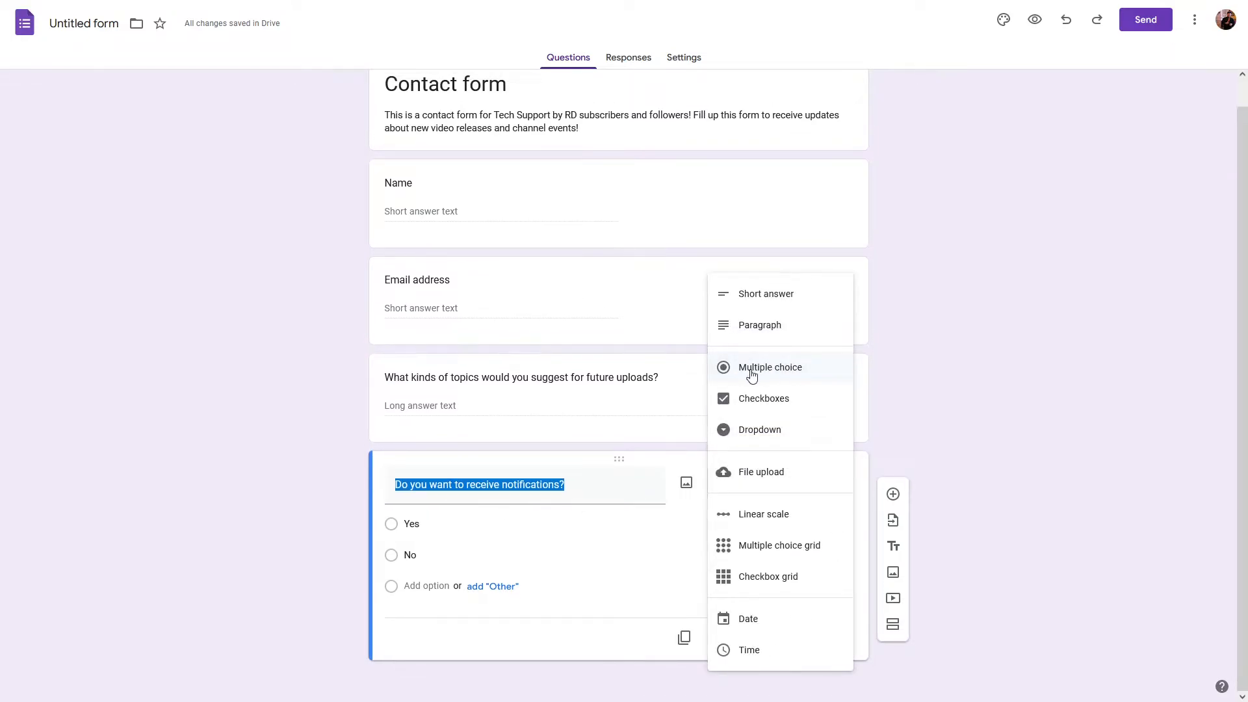
left_click(576, 488)
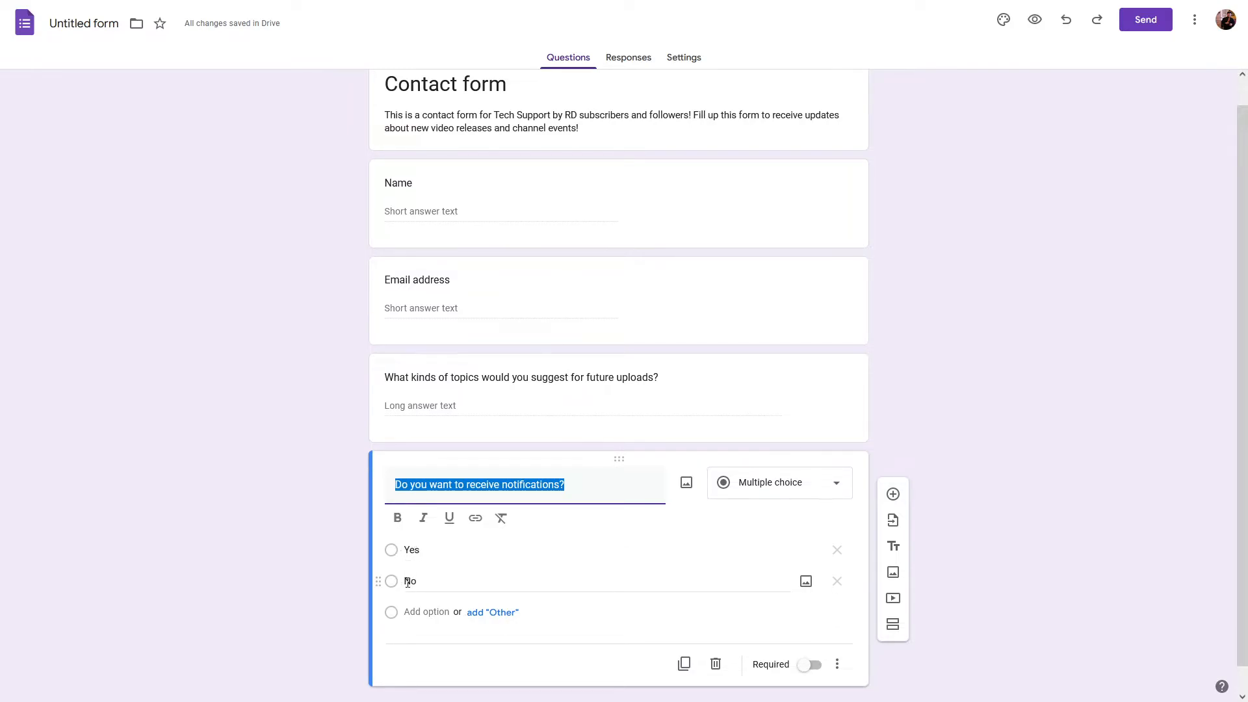
left_click(425, 553)
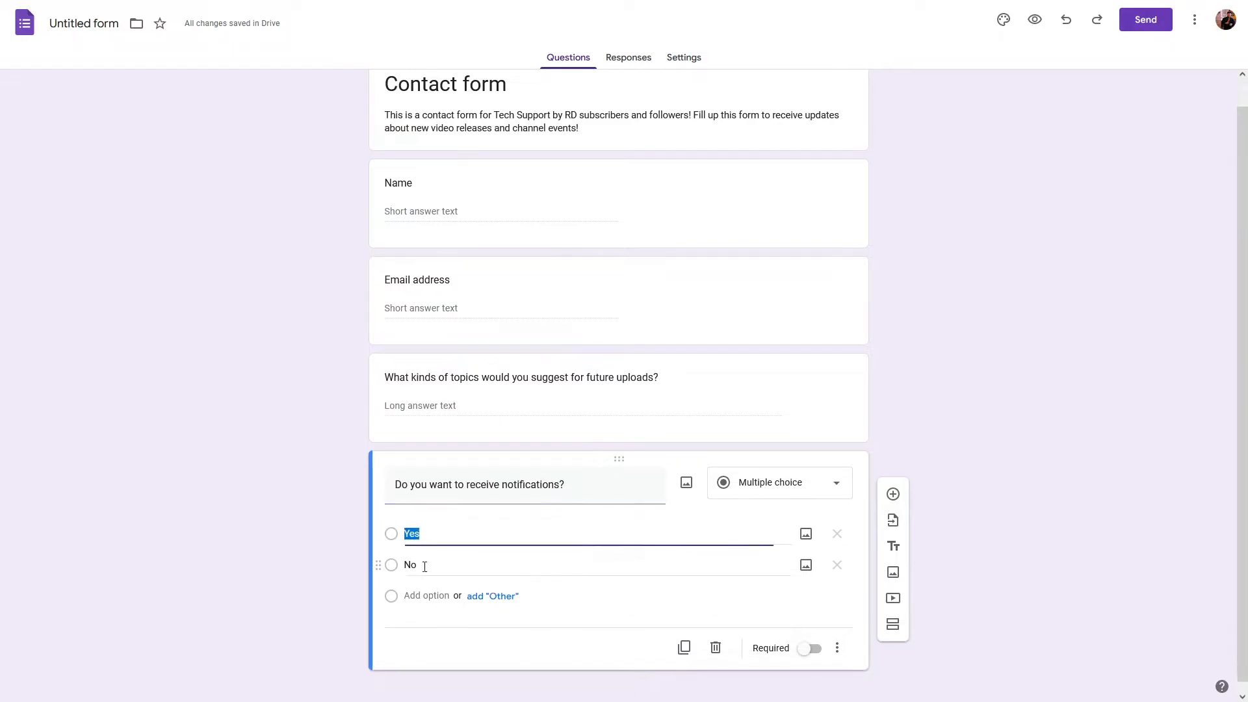
left_click(423, 556)
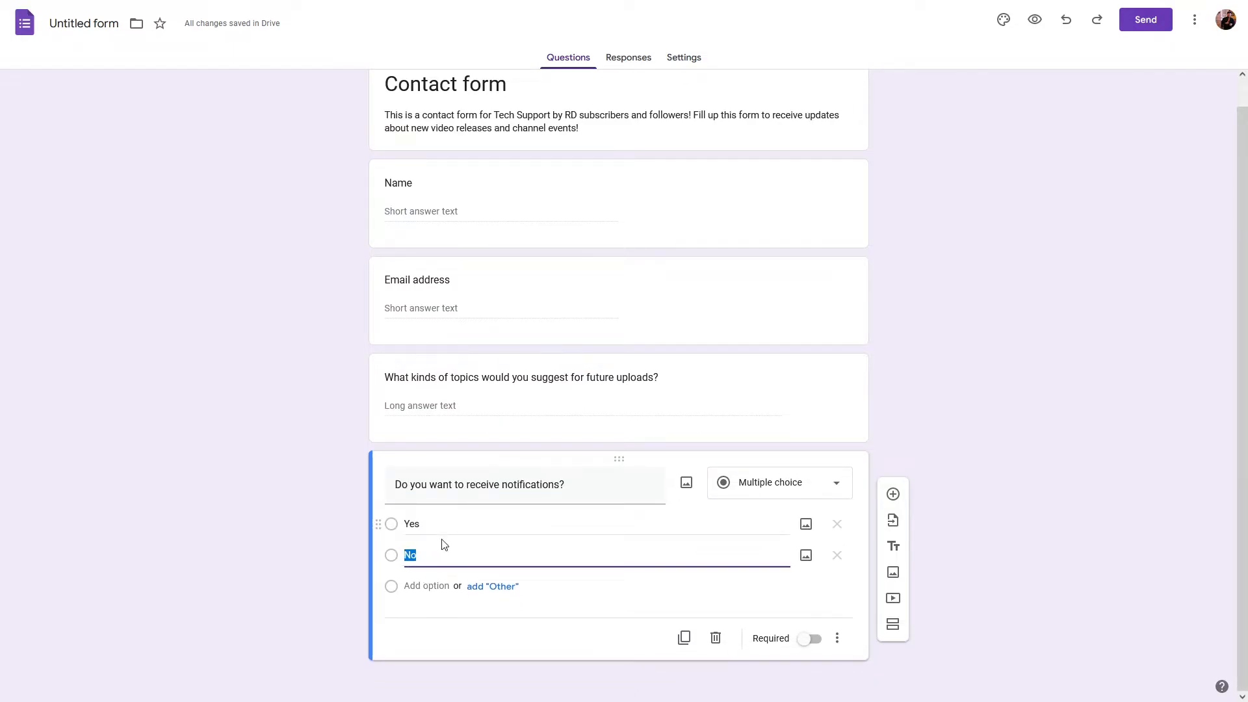
Step: Add a question below the notifications question with the text "What applications are you currently using?"
left_click(892, 494)
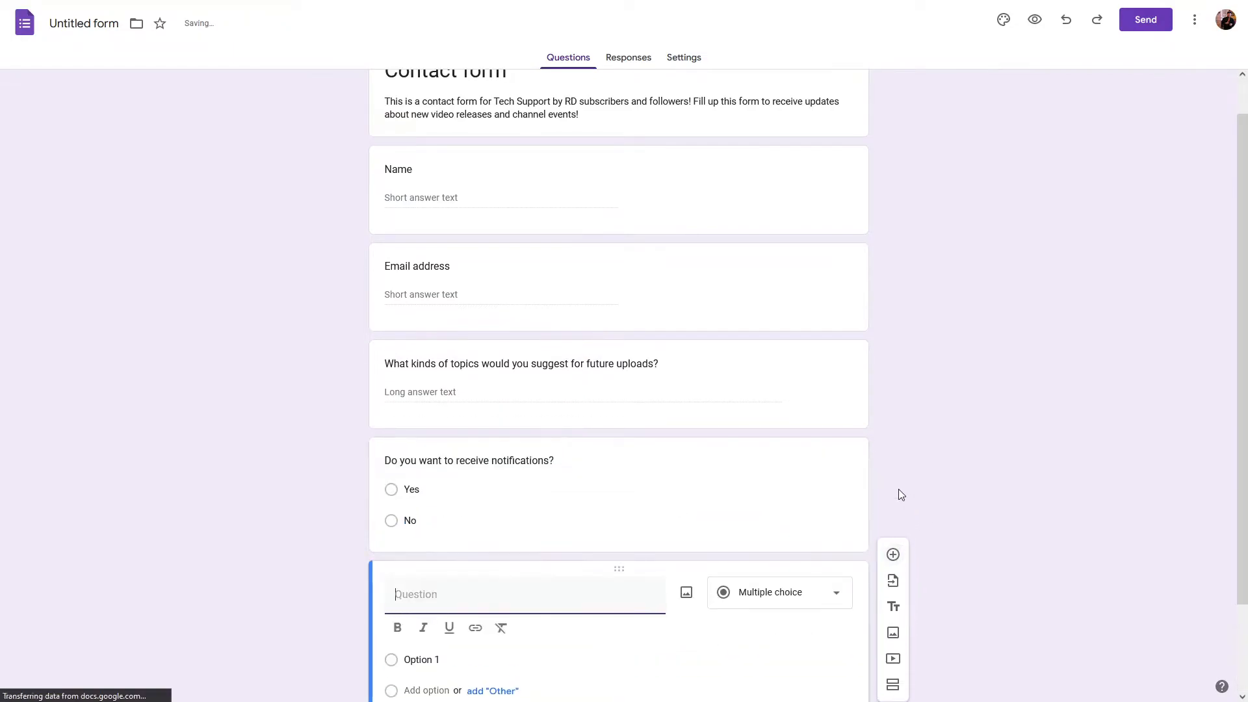
type("Wh")
type("d")
type("t applicat")
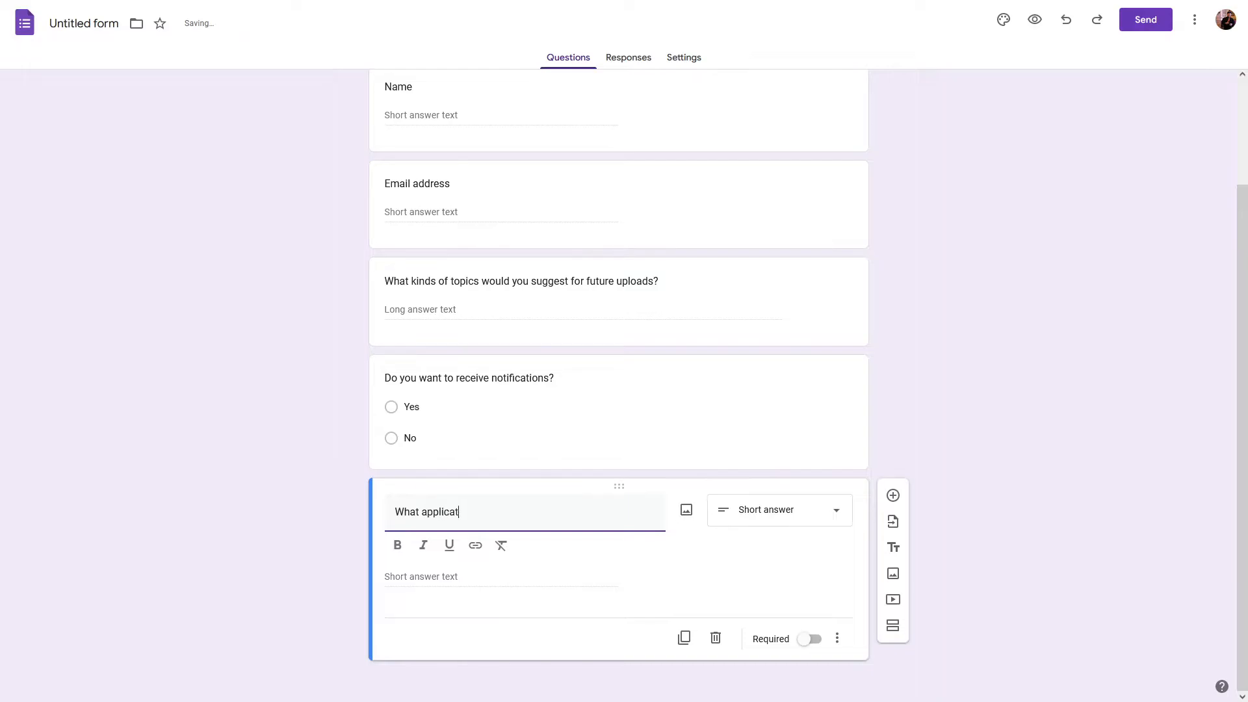
type("ions are you currently using?")
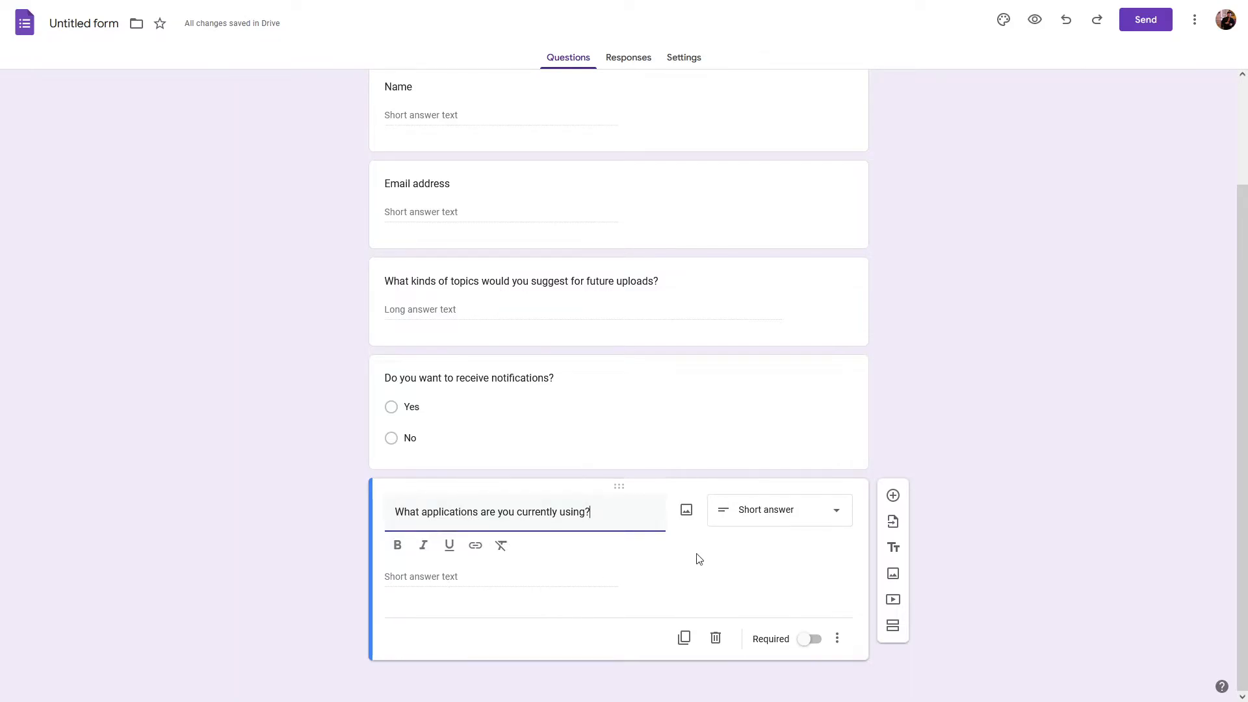
Step: Set the applications question's answer type to Checkboxes and name its first option "Productivity suites"
left_click(767, 520)
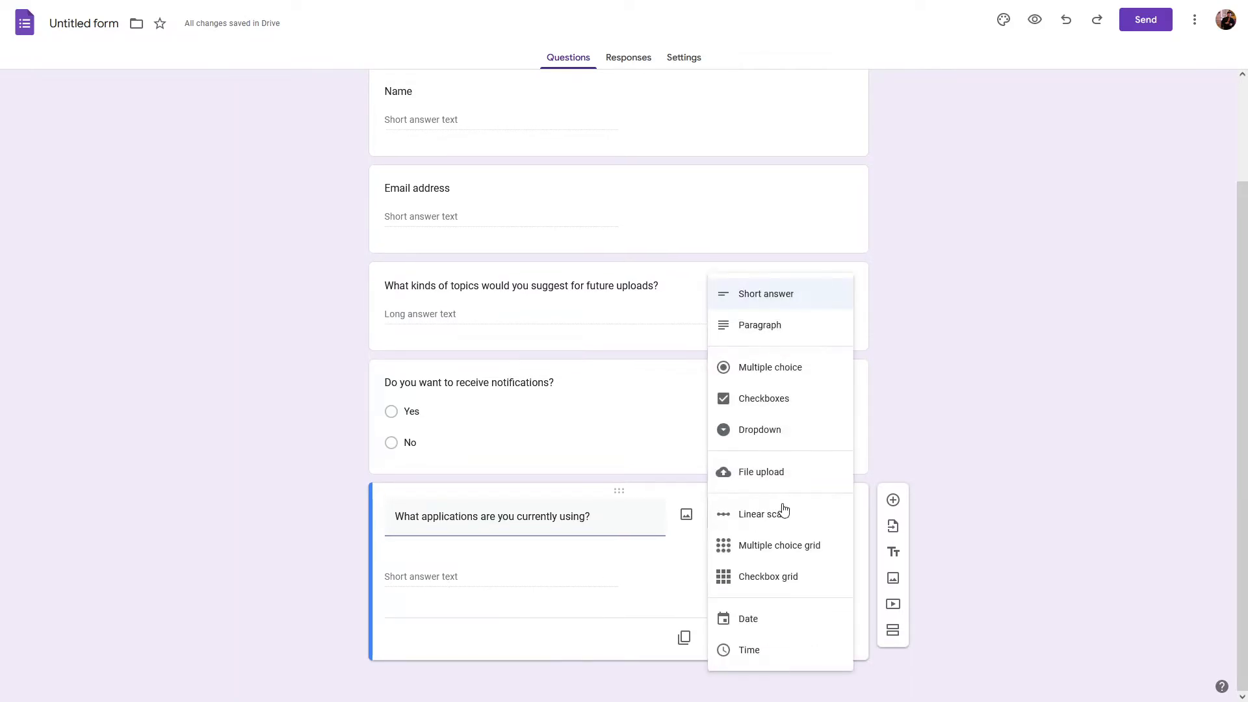
left_click(789, 400)
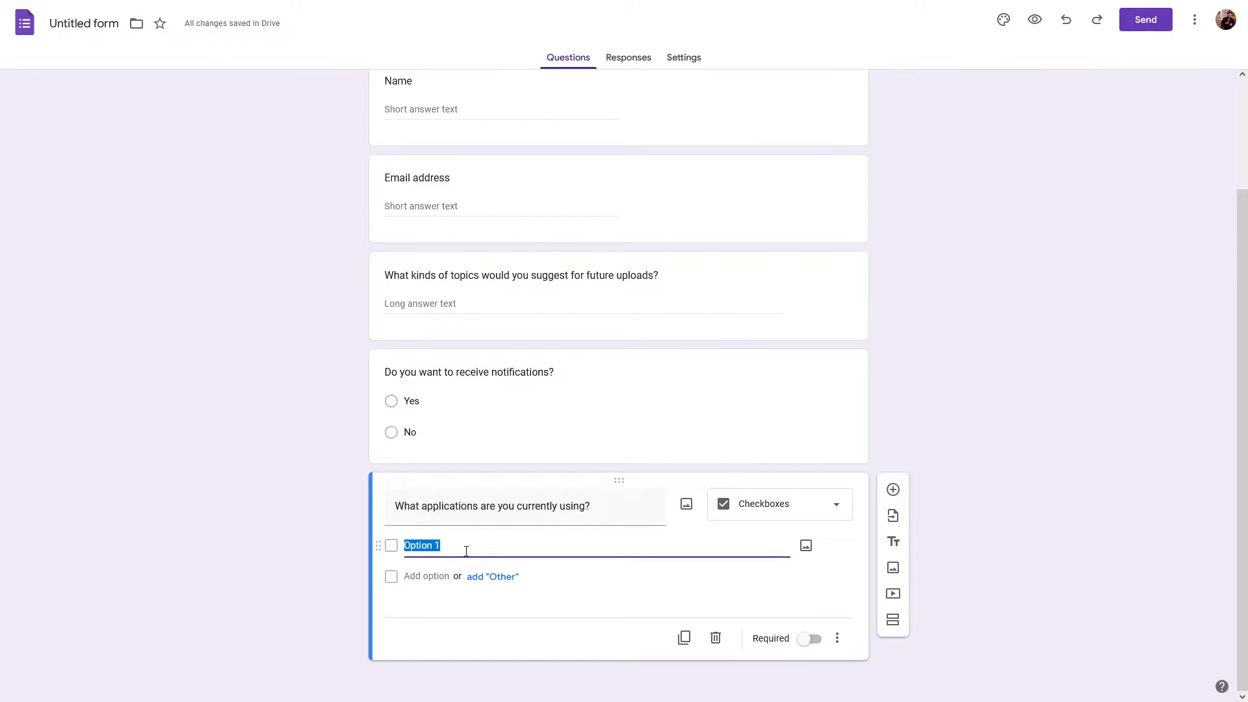
type("Prod")
key("BackSpace")
type("ity suites")
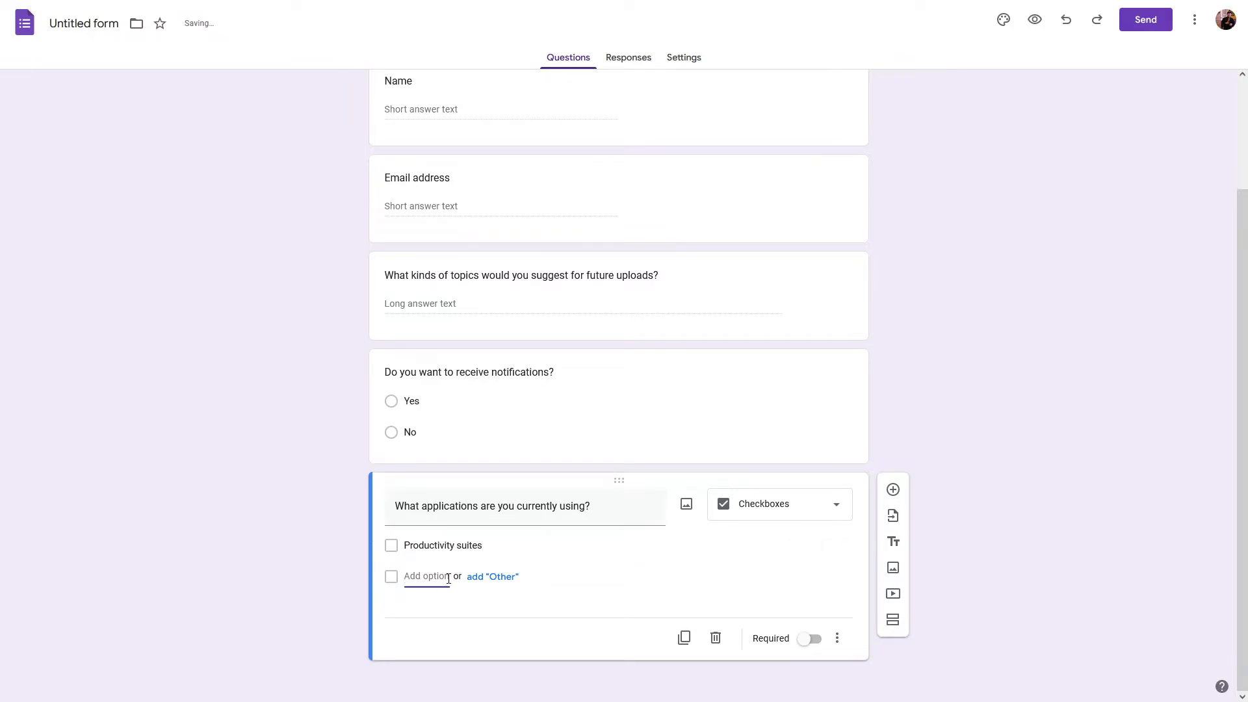
left_click(511, 543)
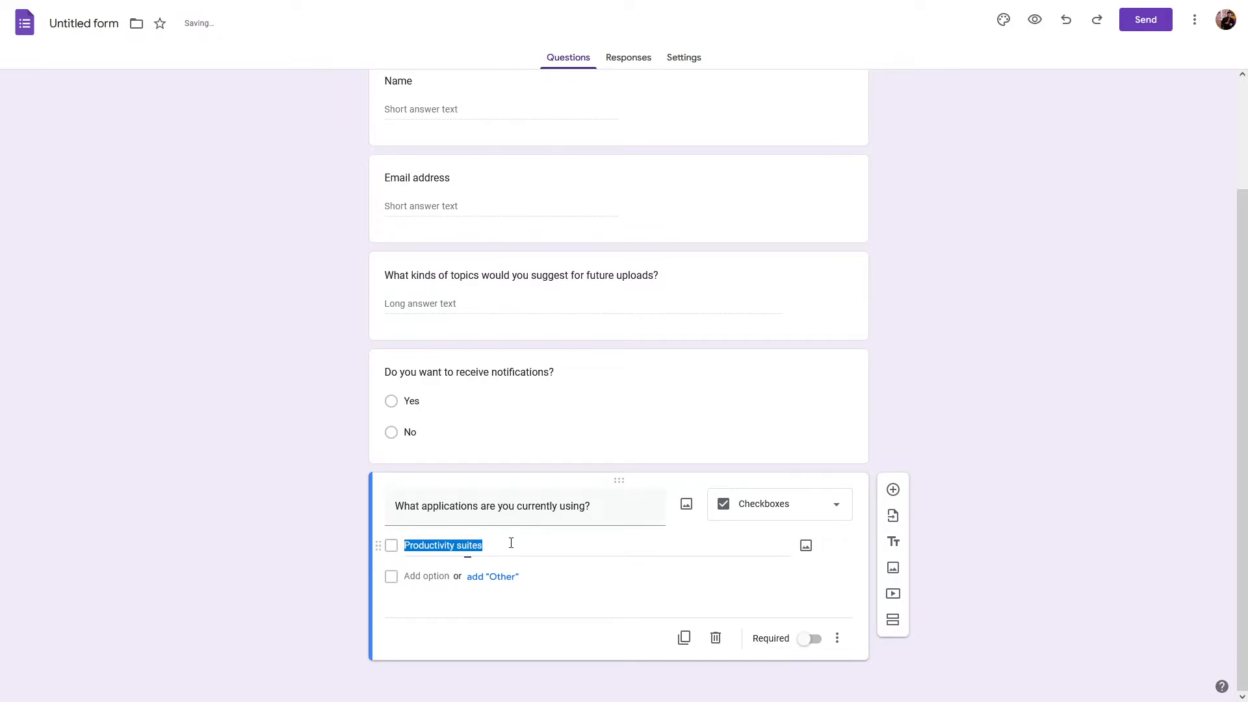
Step: Add the options "Web browsers", "Multimedia applications" and "System utilities" to the applications question
left_click(419, 577)
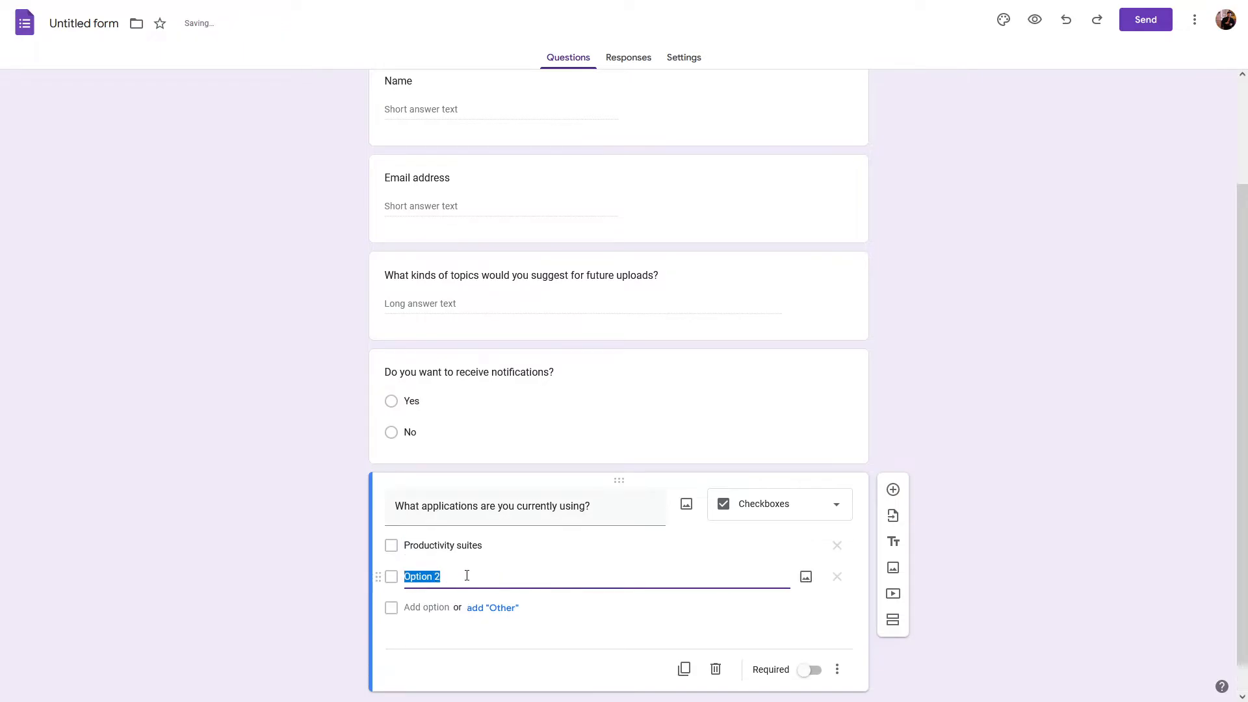
type("Web browsers")
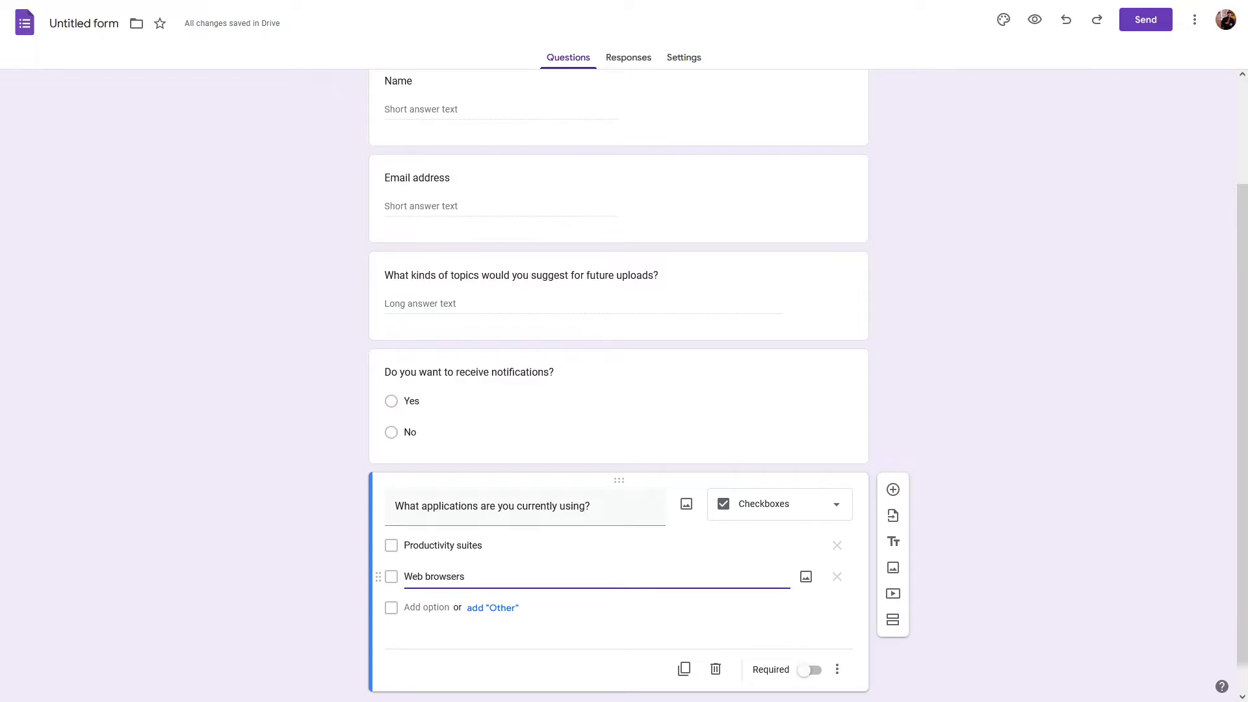
left_click(431, 607)
type("Multi")
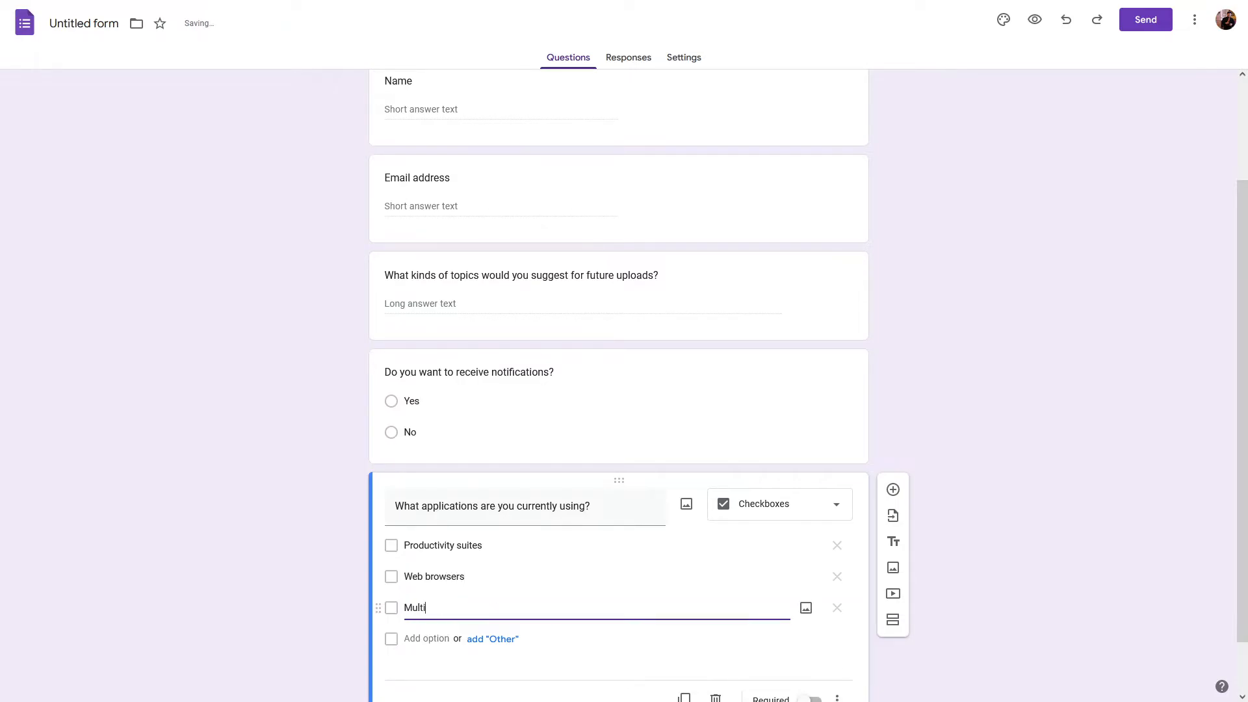
type("media applications")
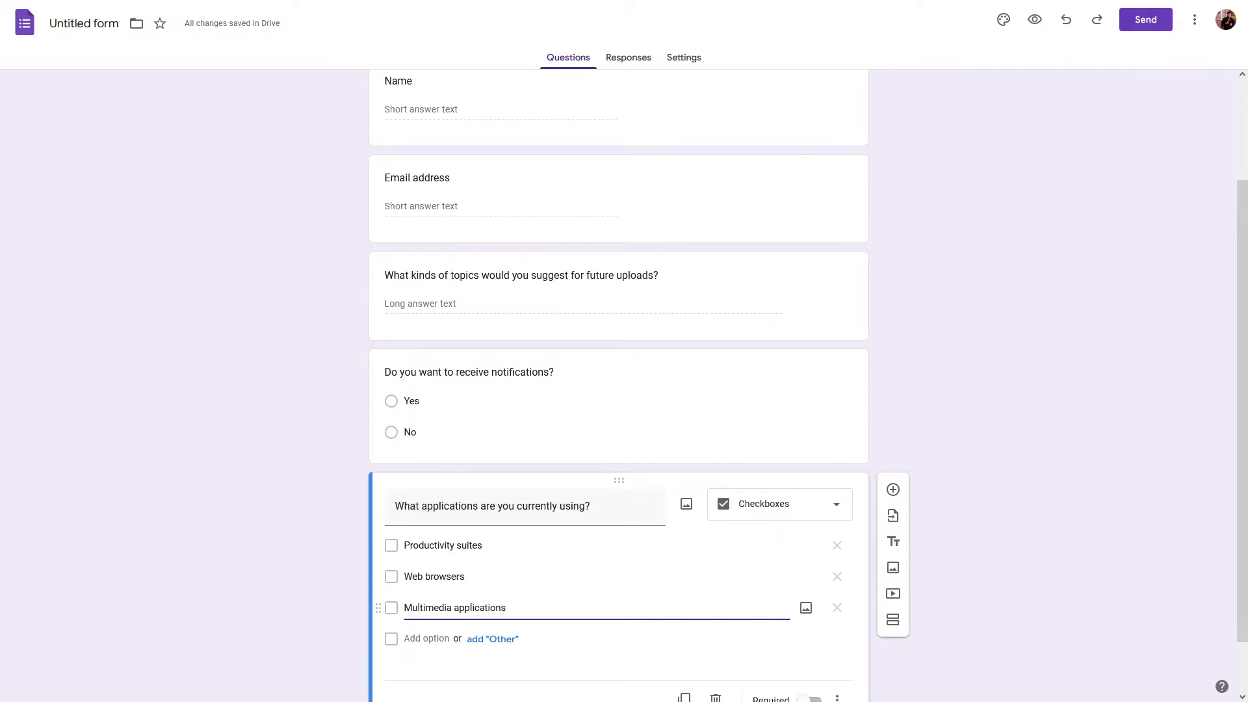
left_click(429, 637)
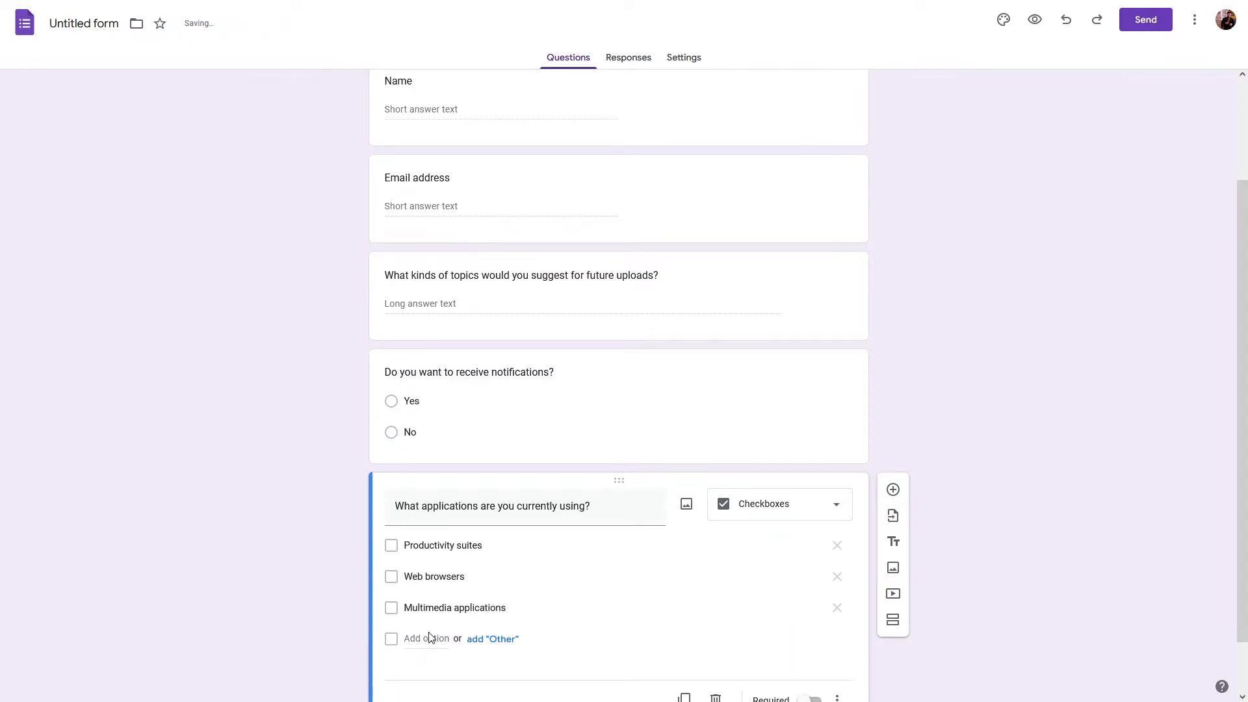
left_click(429, 637)
type("System utilities")
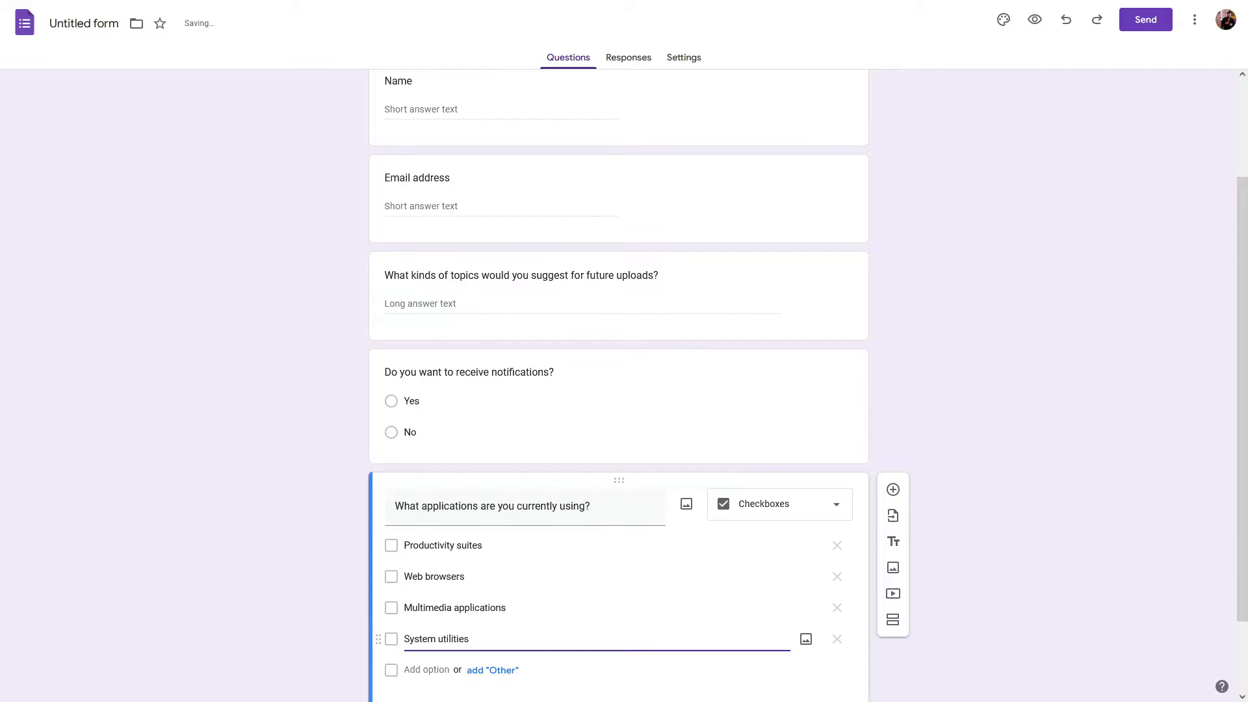
Step: Review the checkbox options of the applications question one after another
scroll(415, 633, "down", 3)
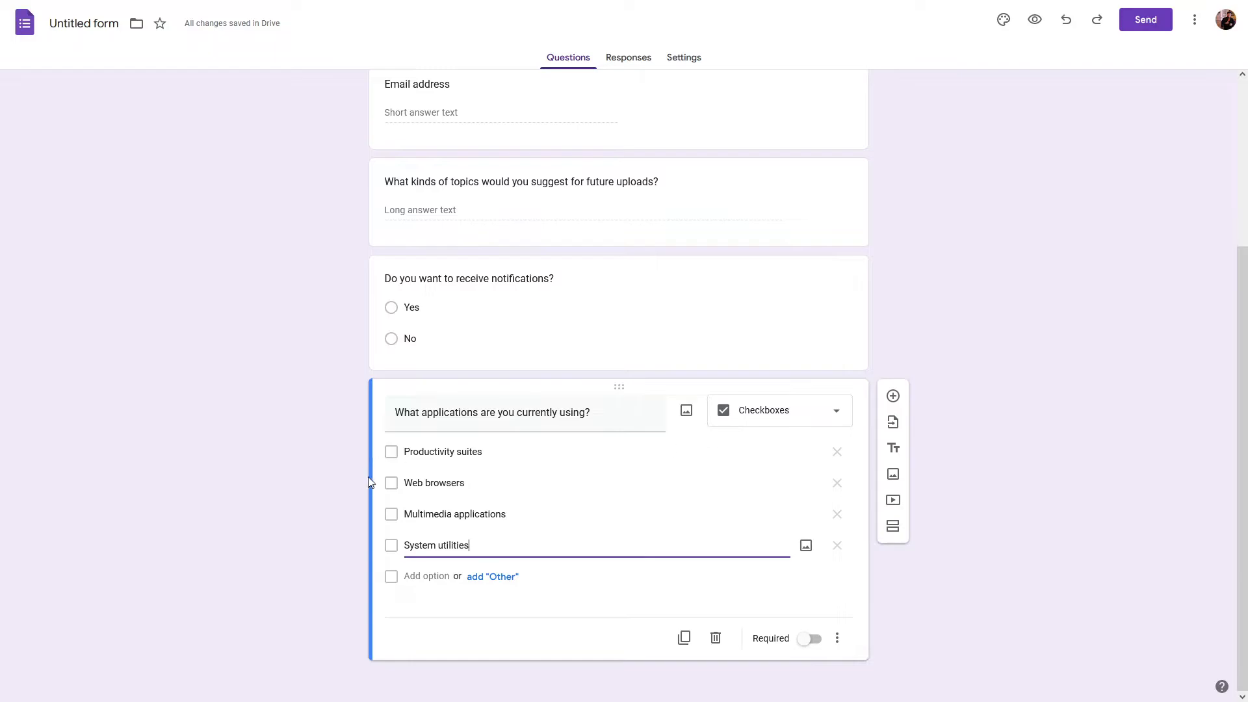
left_click(467, 453)
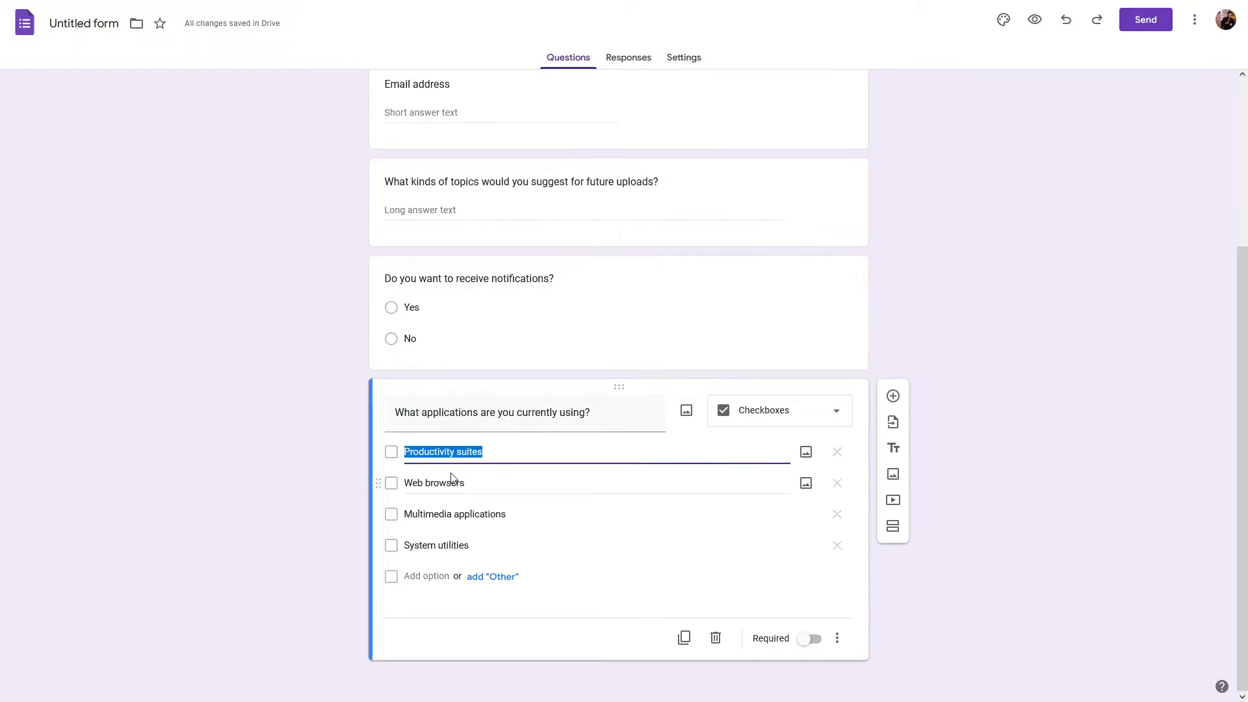
left_click(444, 486)
left_click(446, 513)
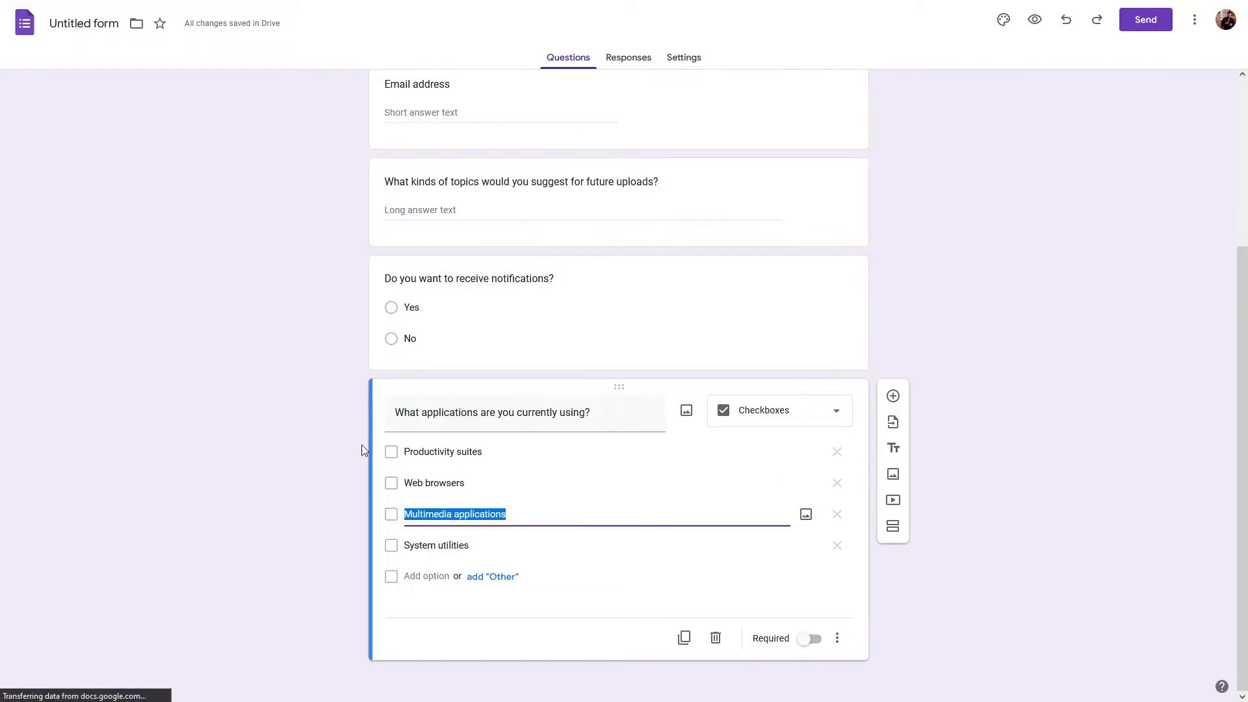
left_click(430, 453)
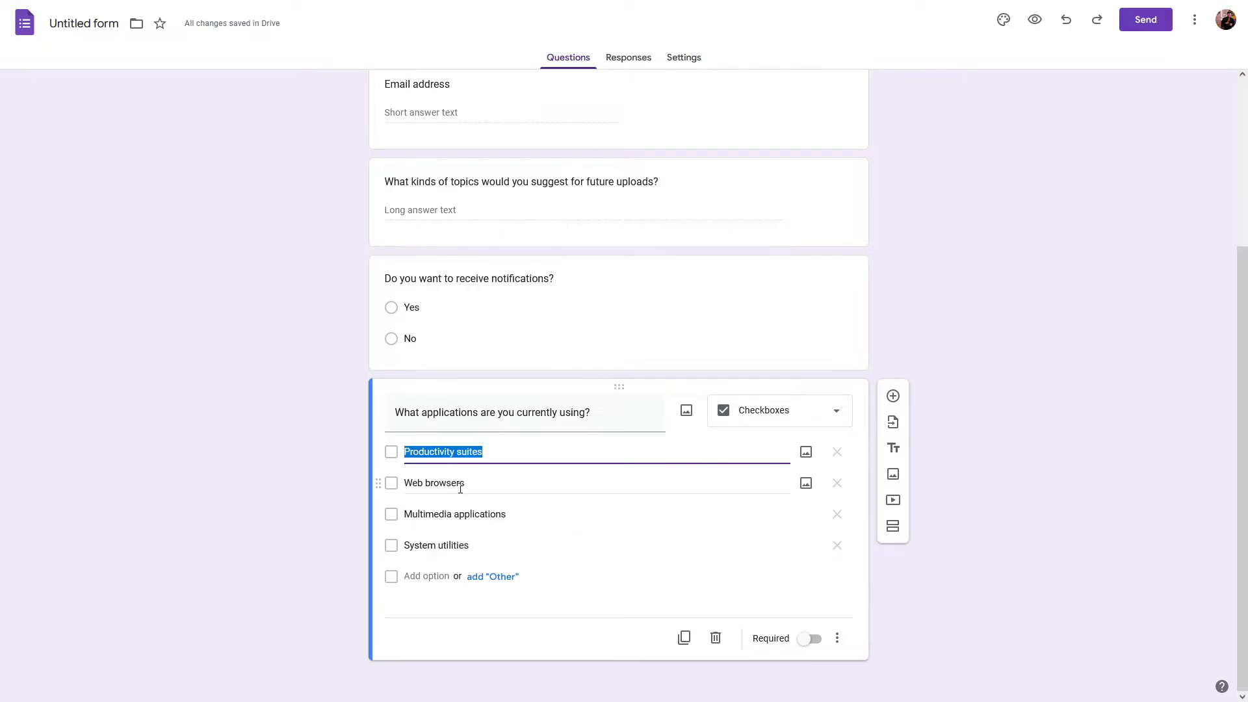
left_click(458, 486)
left_click(494, 513)
left_click(467, 493)
left_click(515, 484)
left_click(468, 546)
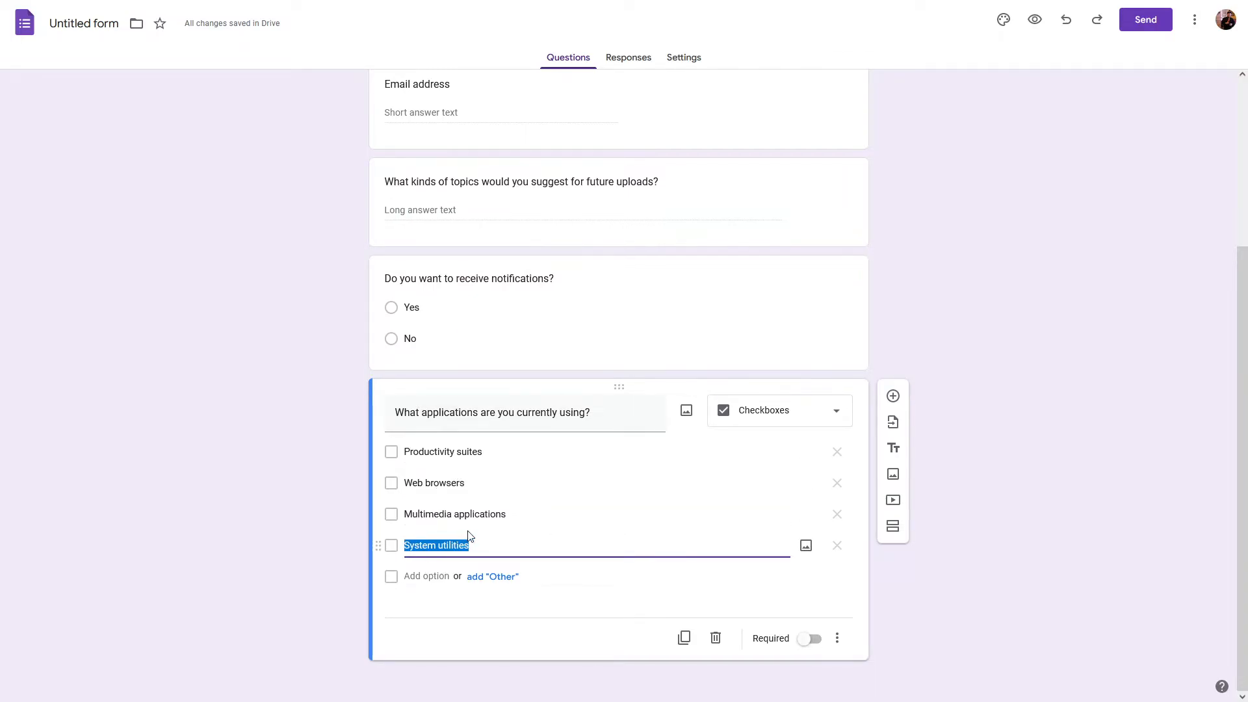
Step: Add an "Other" answer choice to the applications question
left_click(510, 280)
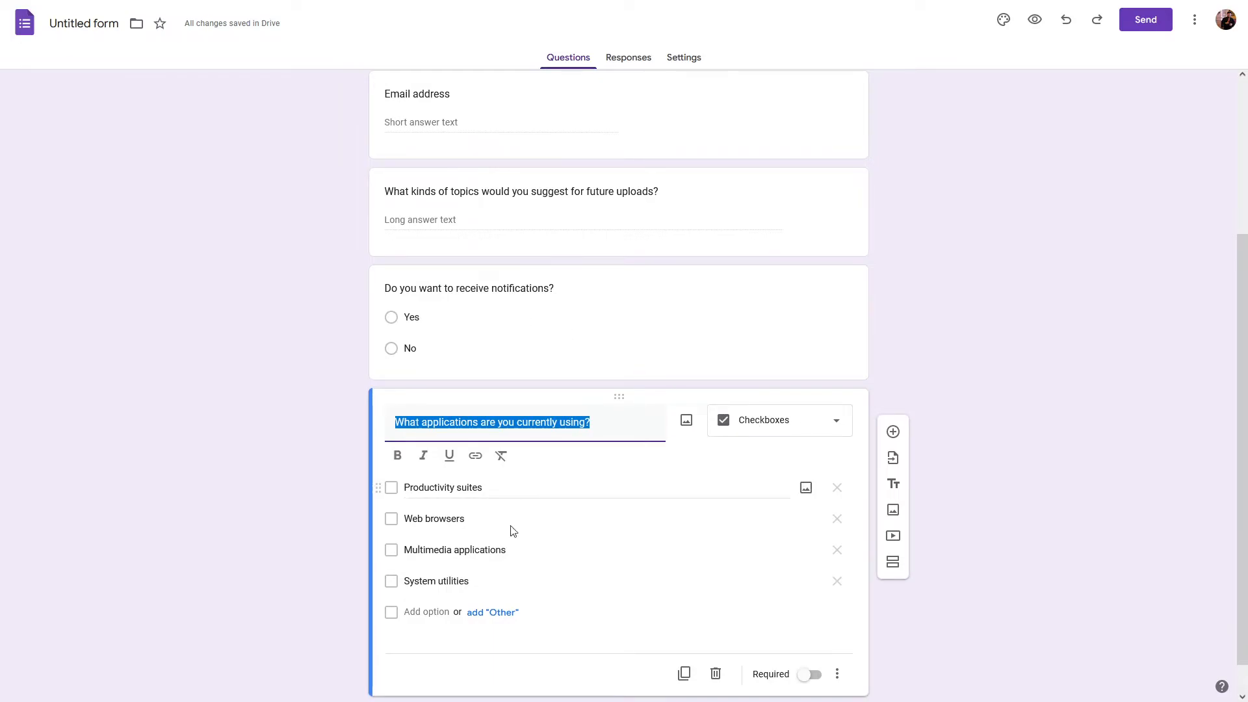
left_click(472, 617)
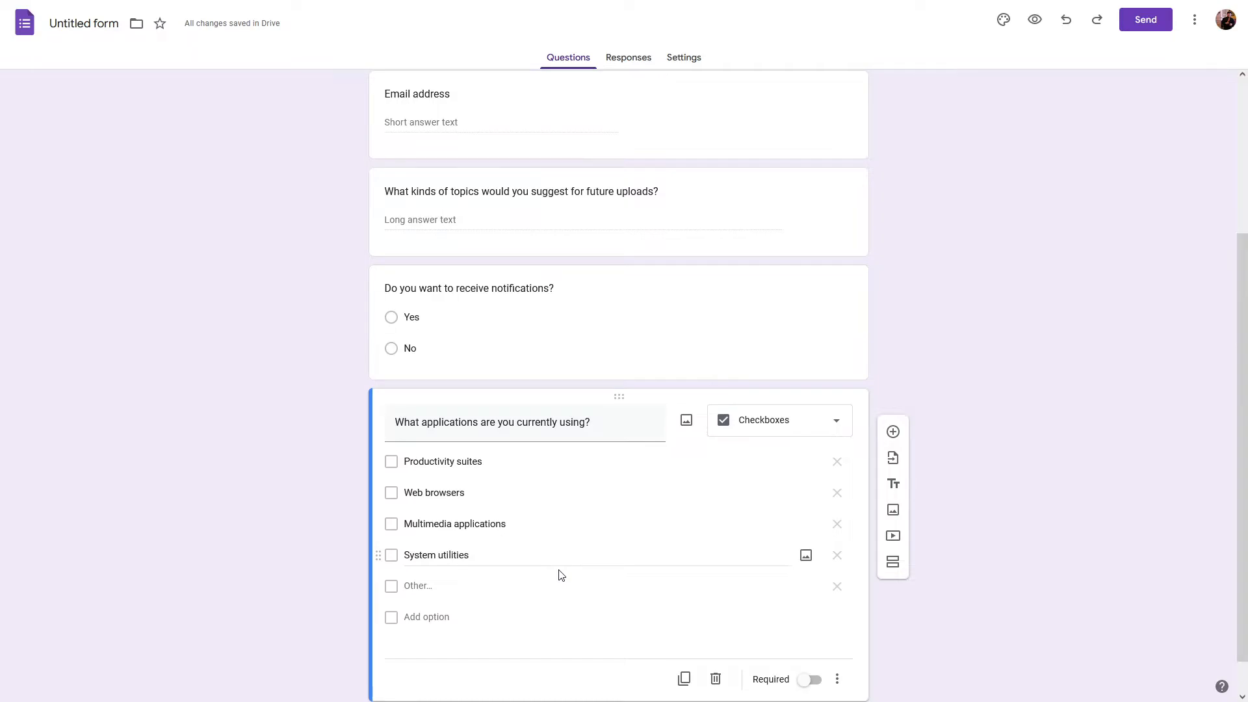
scroll(558, 575, "down", 1)
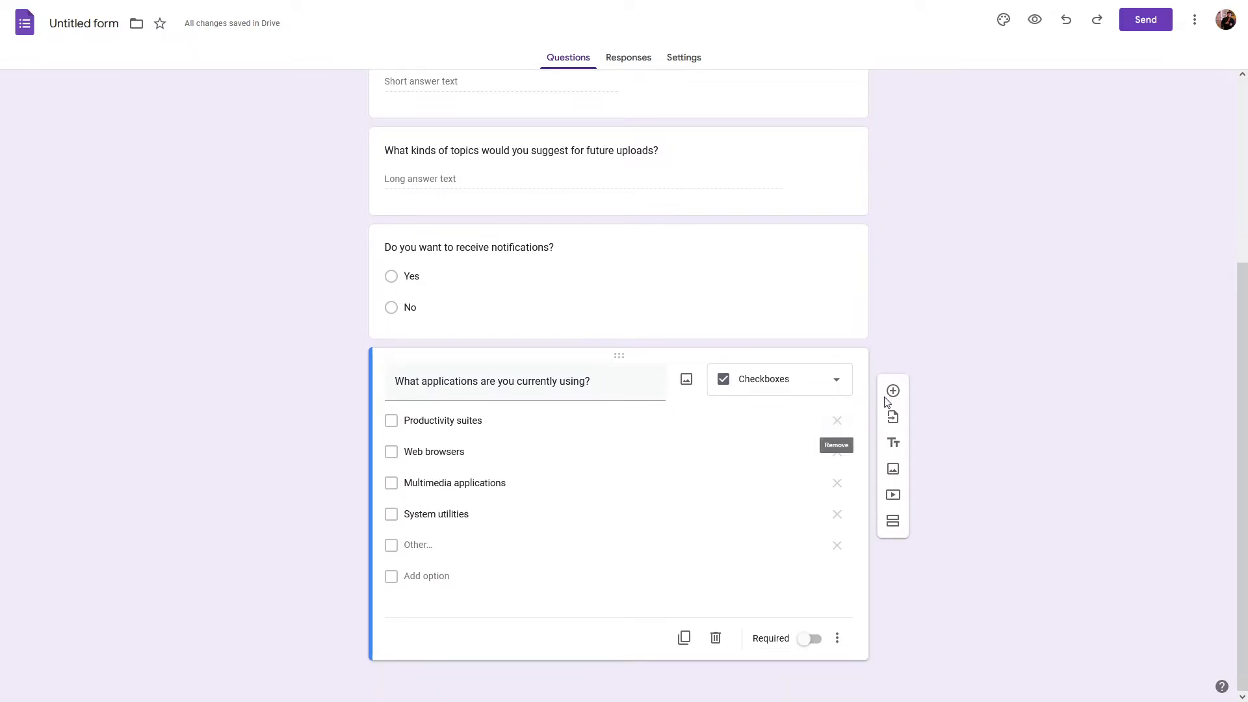
Step: Add a new question below the applications question and set its answer type to Dropdown
left_click(892, 390)
left_click(774, 486)
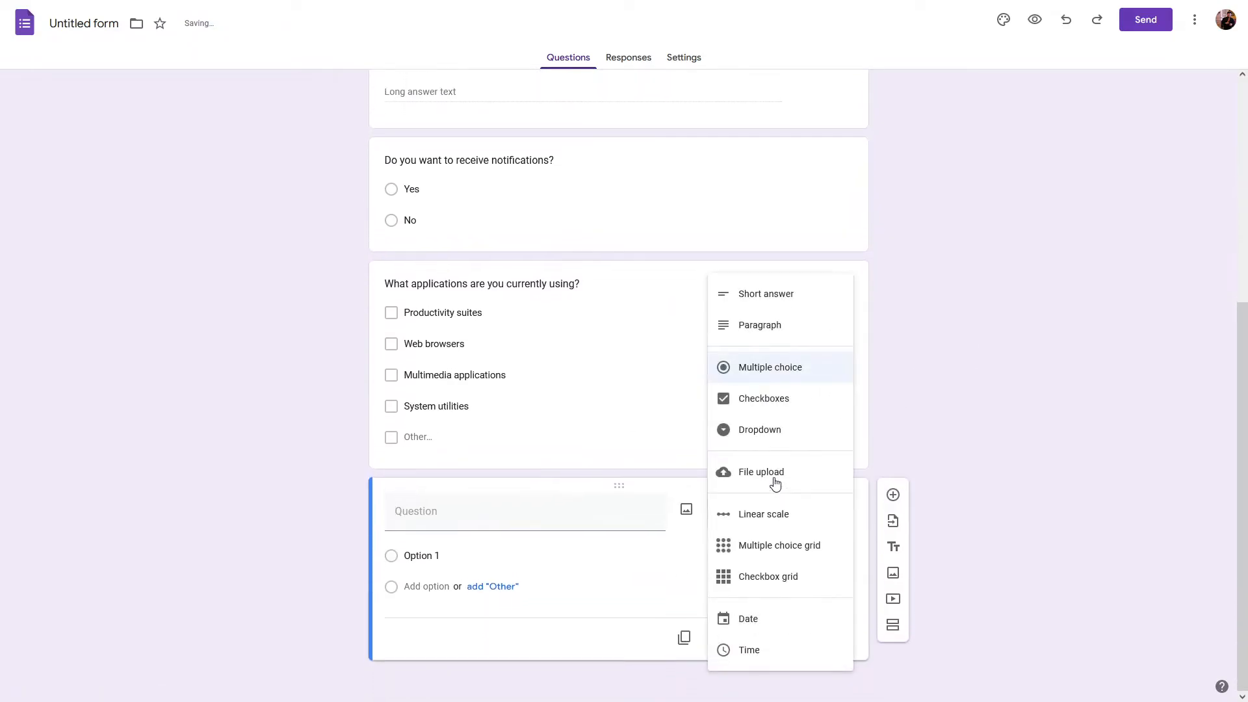
left_click(775, 440)
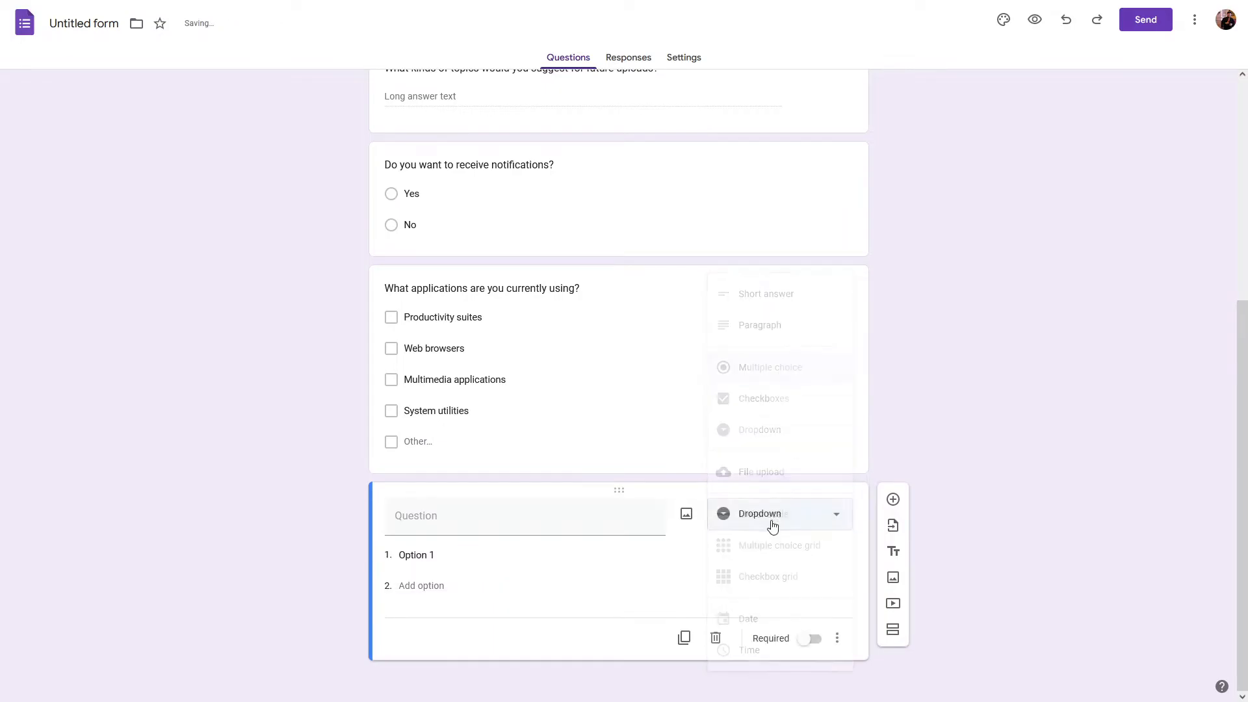
Step: Enter "What operating system are you currently using?" as the text of the new dropdown question
left_click(430, 171)
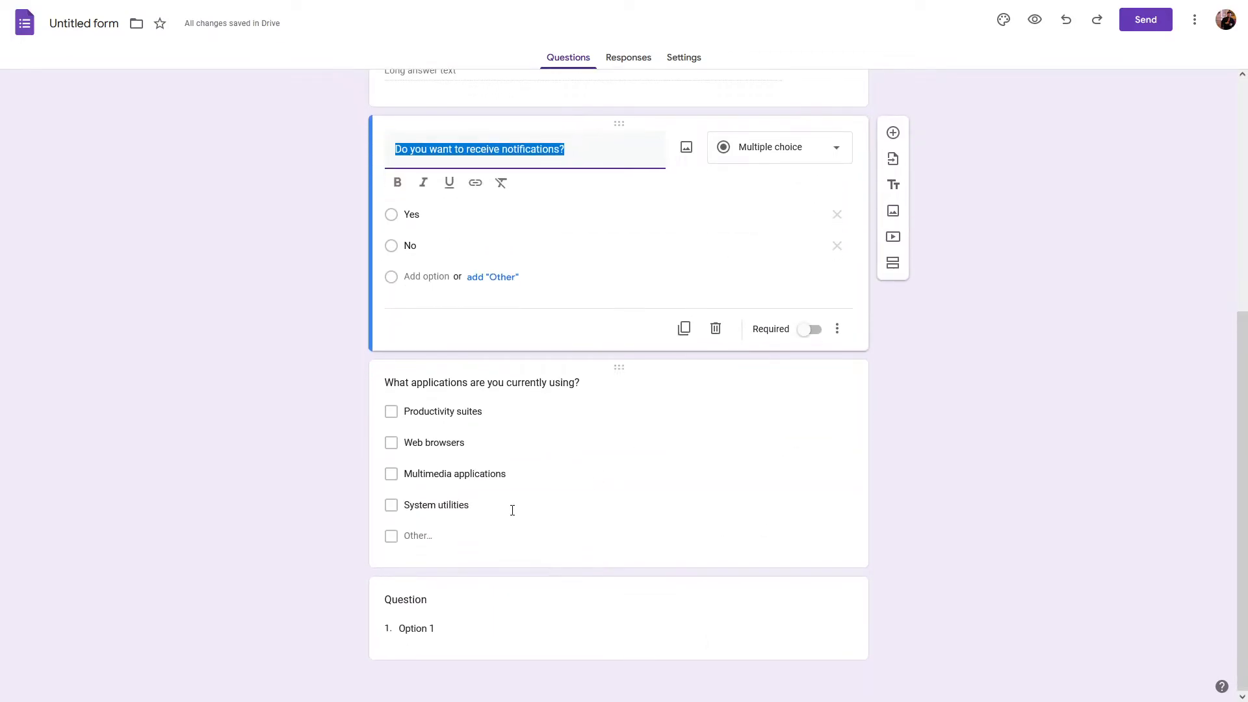
left_click(419, 600)
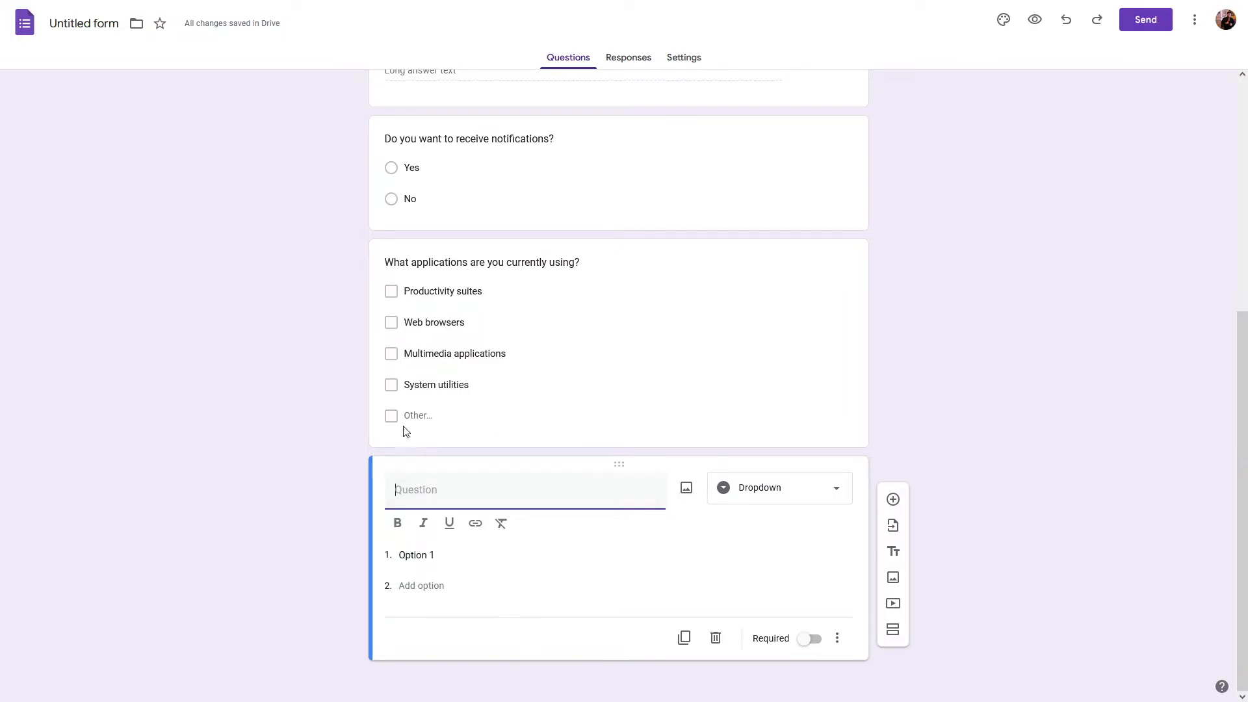
scroll(1062, 375, "up", 5)
scroll(1005, 408, "down", 2)
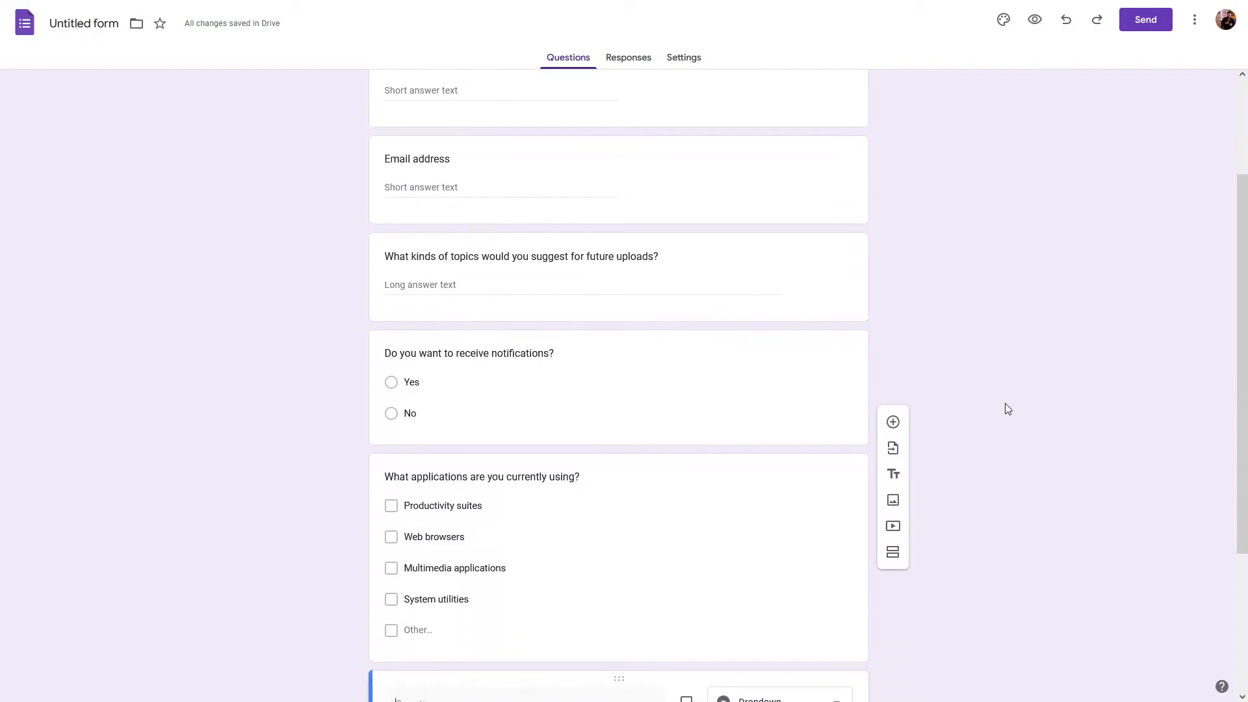
scroll(1082, 277, "up", 1)
left_click_drag(1242, 260, 1242, 449)
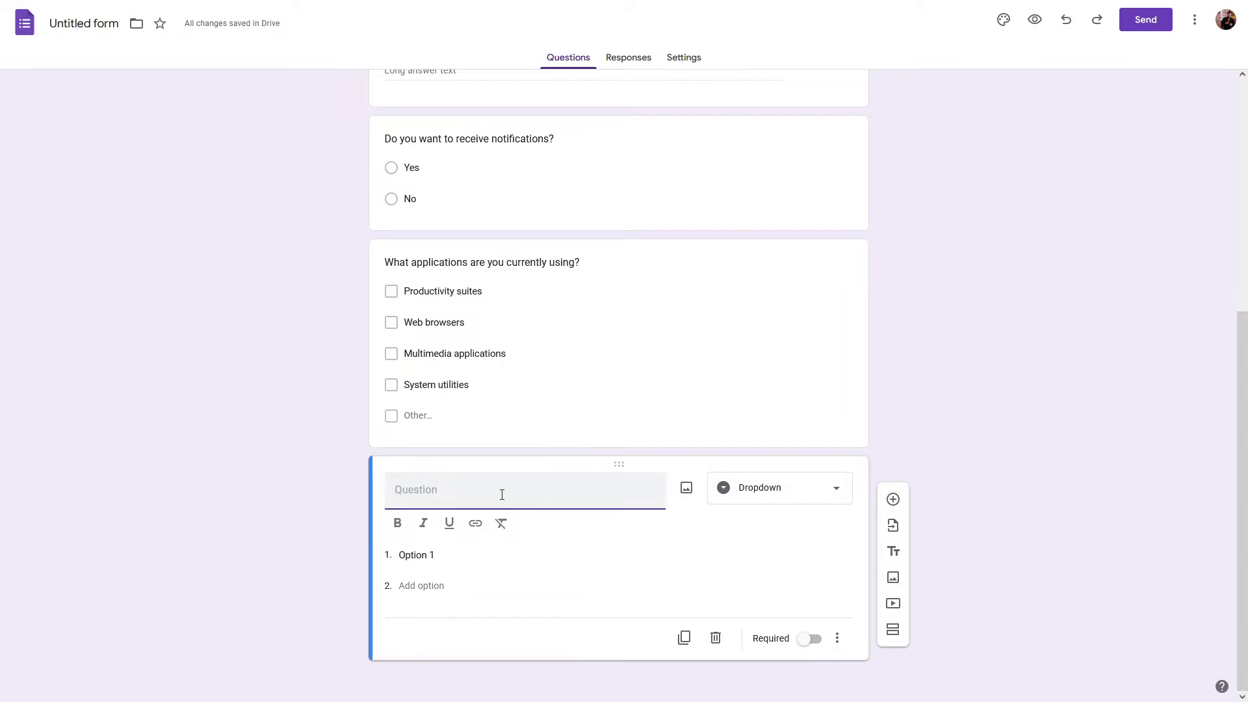
type("What operating system are you currently using?")
Step: Fill in the first three options of the operating system question as "Windows 7", "Windows 8" and "Windows 8.1"
left_click(442, 554)
type("Windows 7")
left_click(437, 584)
type("Windows")
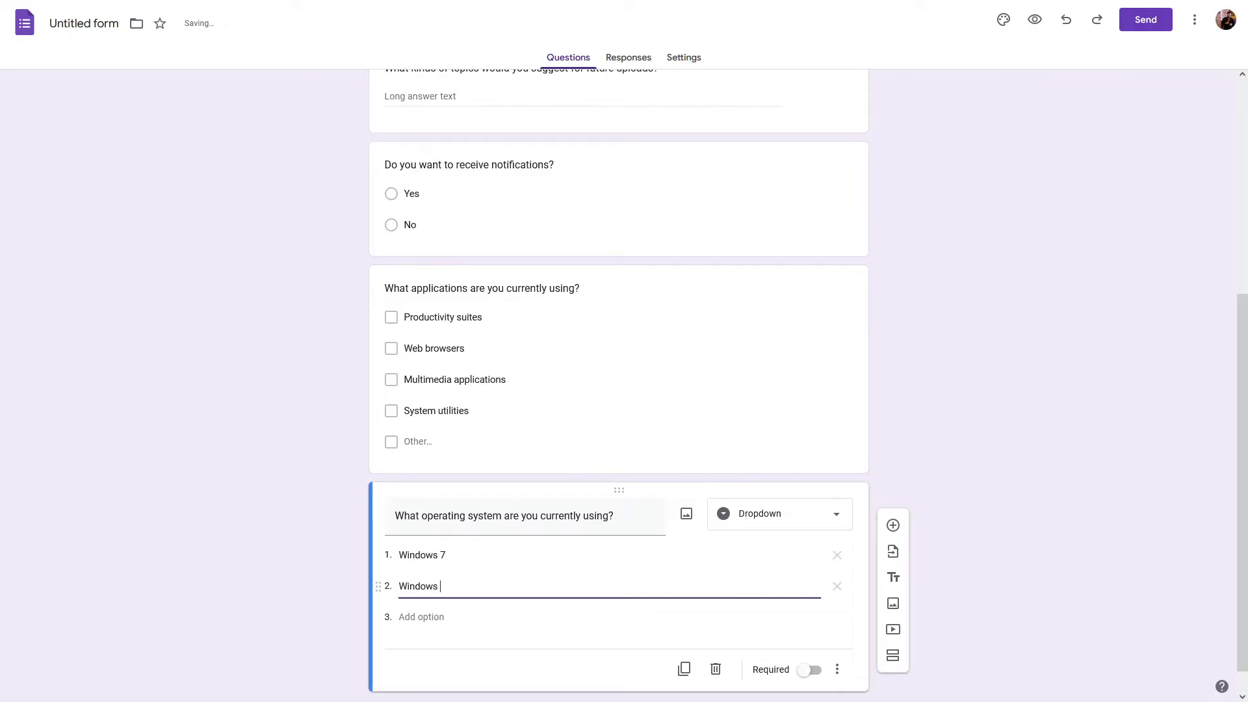
key("Return")
type("Window")
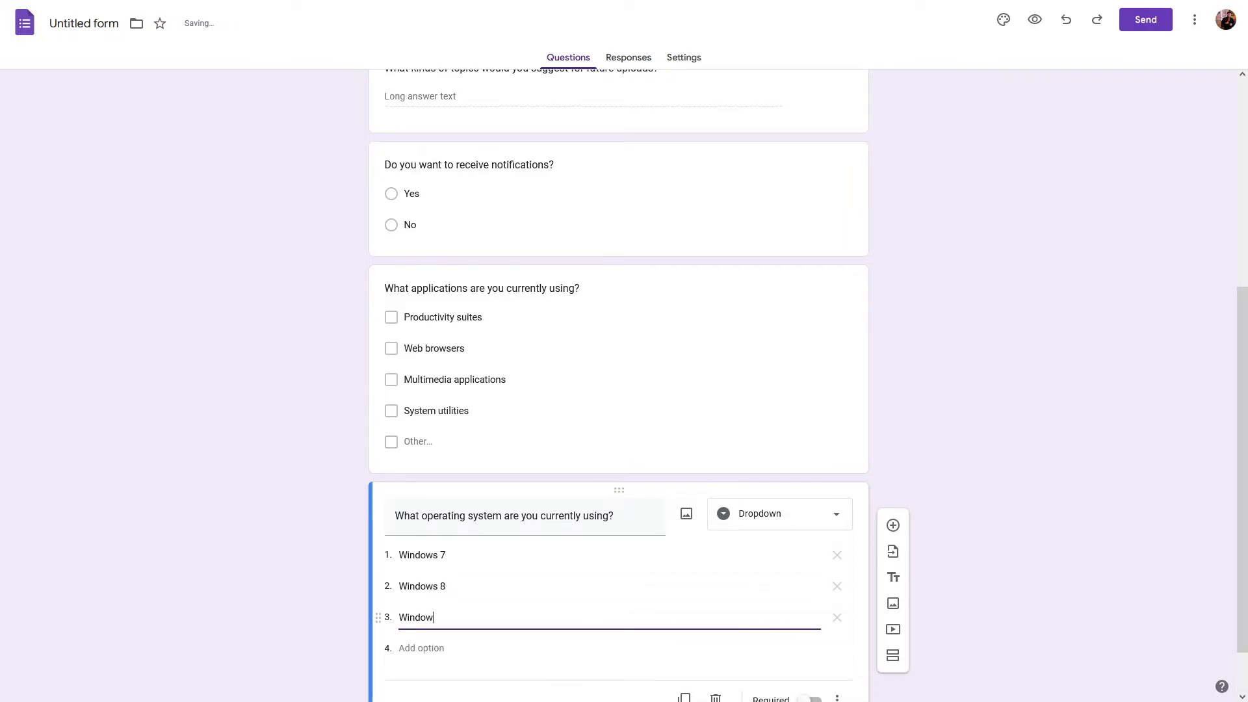
type("s 8.1")
Step: Add the options "Windows 10" and "Windows 11" to the operating system question
left_click(419, 648)
type("Wi")
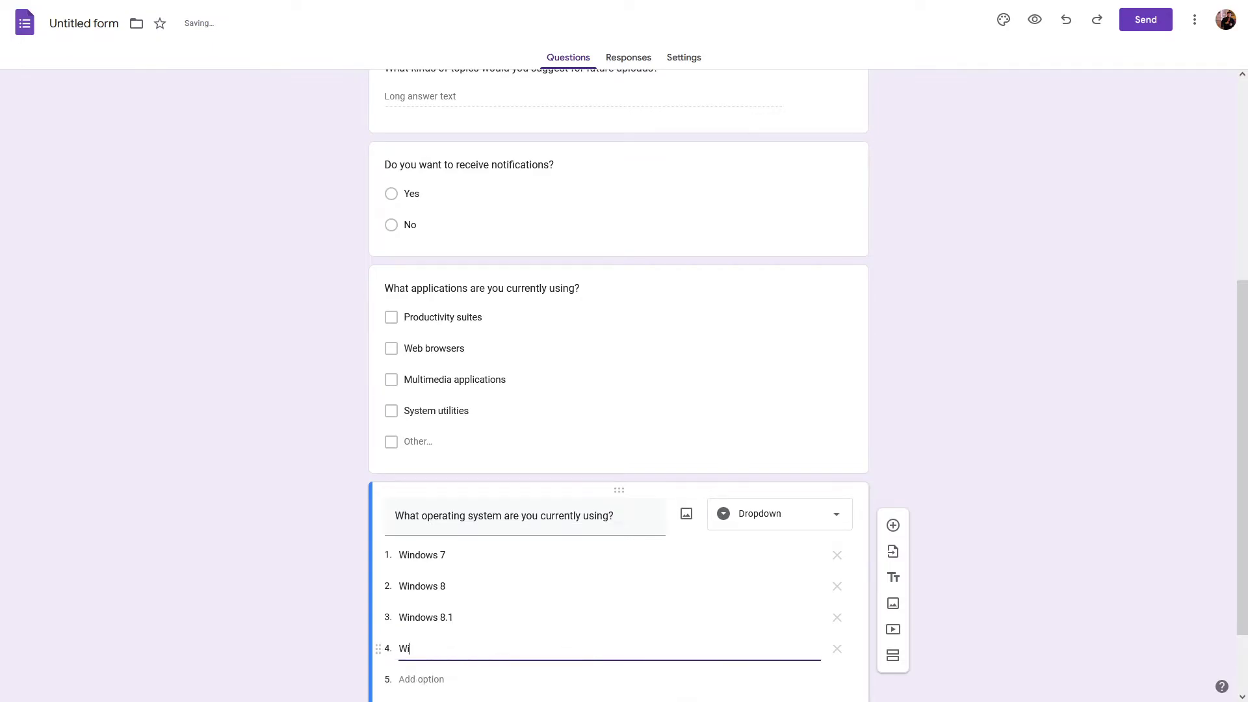
type("ndows 10")
scroll(417, 646, "down", 2)
left_click(447, 588)
type("Wn")
key("BackSpace")
type("indows 11")
Step: Add the options "macOS 10" and "macOS 11" to the operating system question
left_click(434, 619)
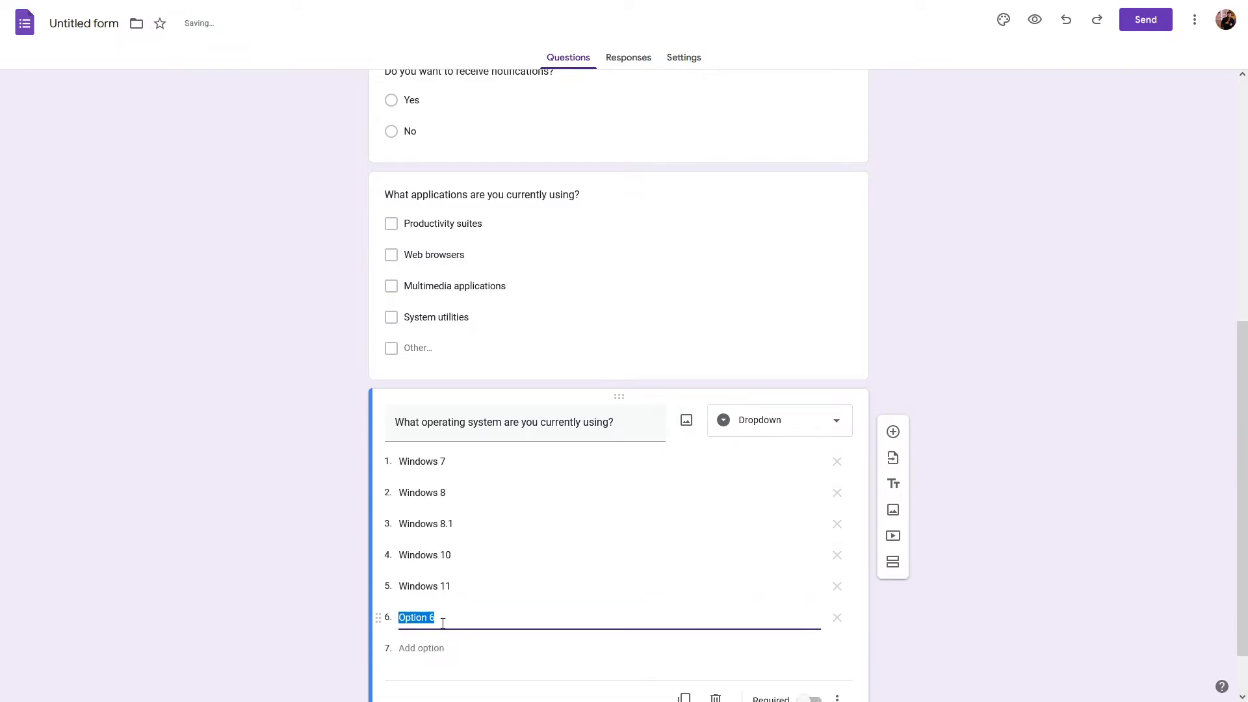
type("macOS")
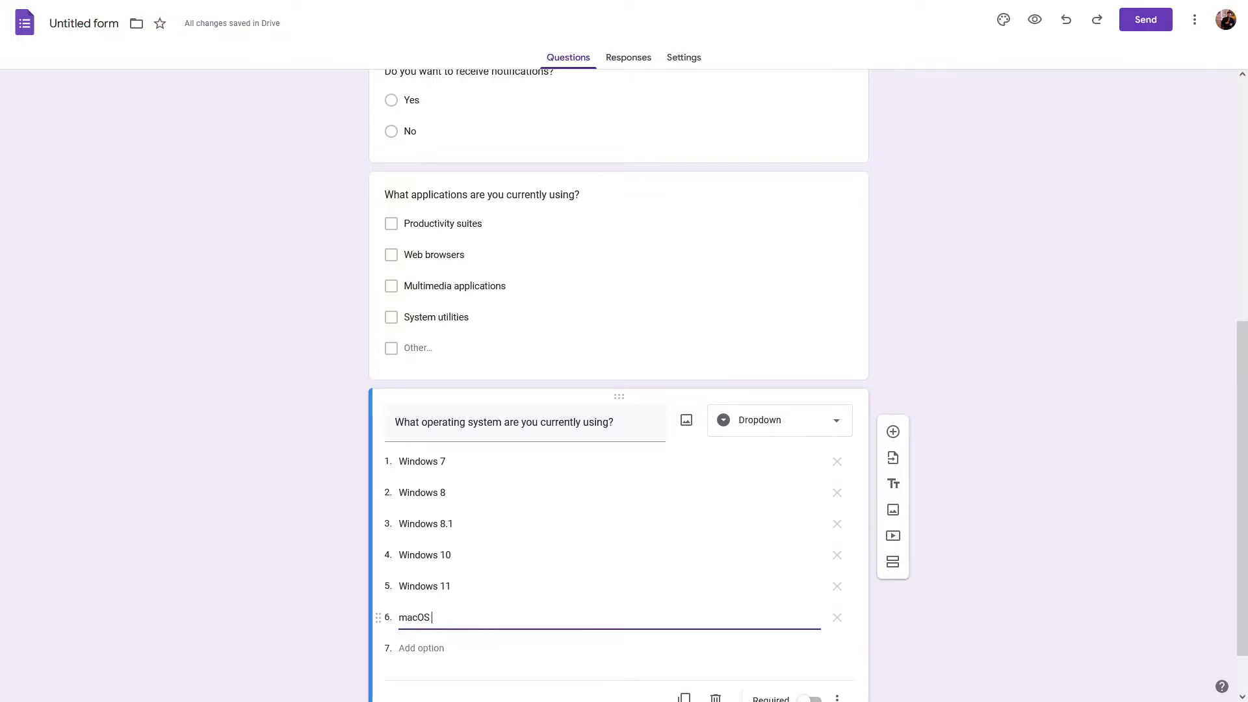
type(" 10")
left_click(431, 648)
type("macOS 11")
scroll(435, 643, "down", 2)
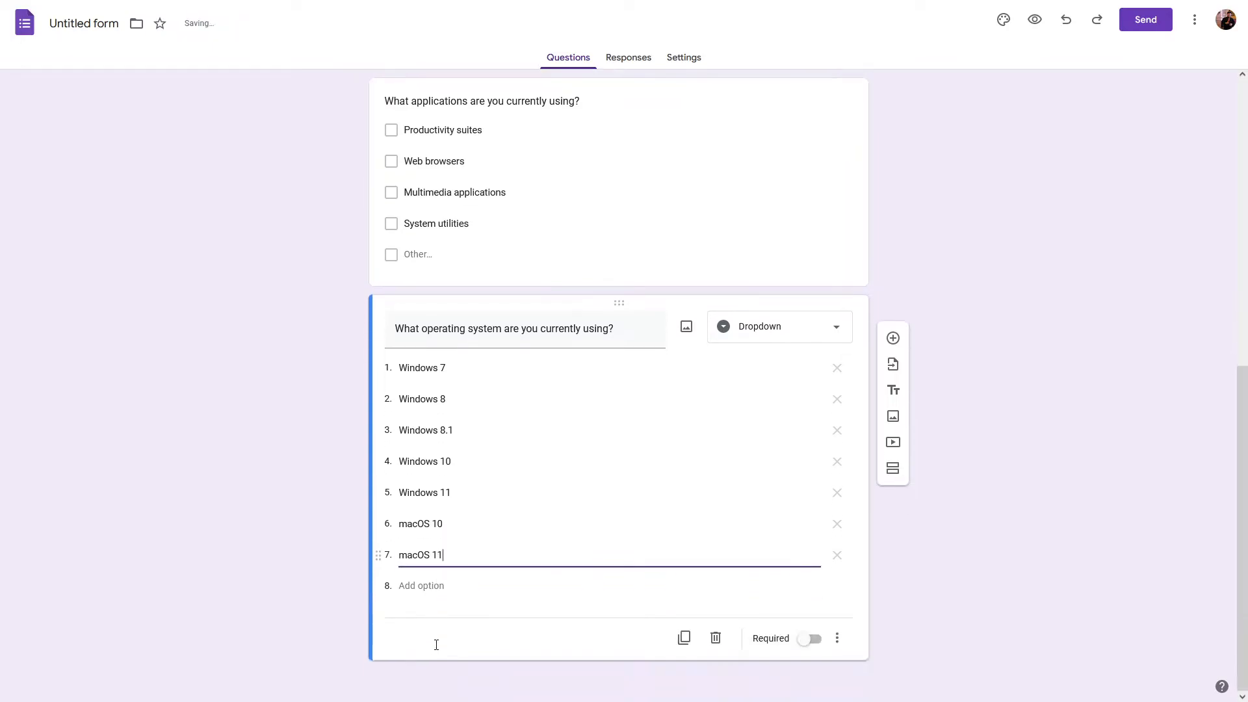
Step: Rename the sixth option of the operating system question as "macOS X"
left_click(446, 522)
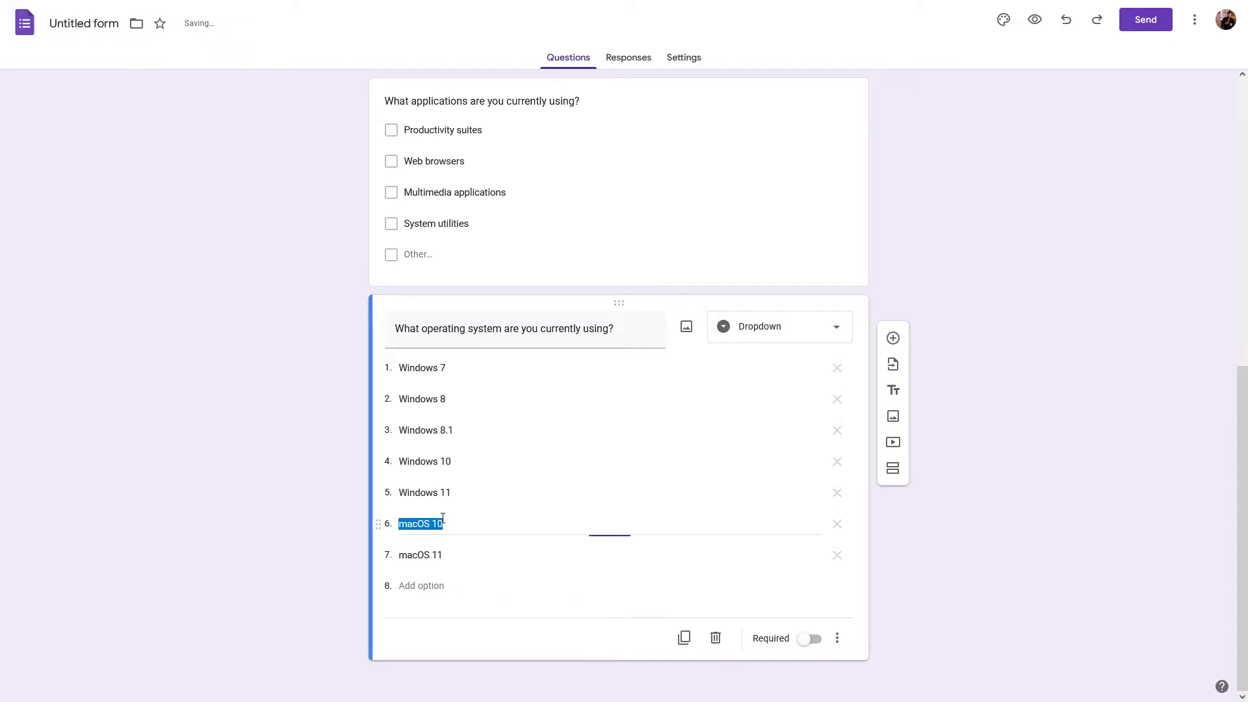
double_click(444, 523)
type("X")
Step: Add "macOS 12" as the eighth option of the operating system question
left_click(449, 554)
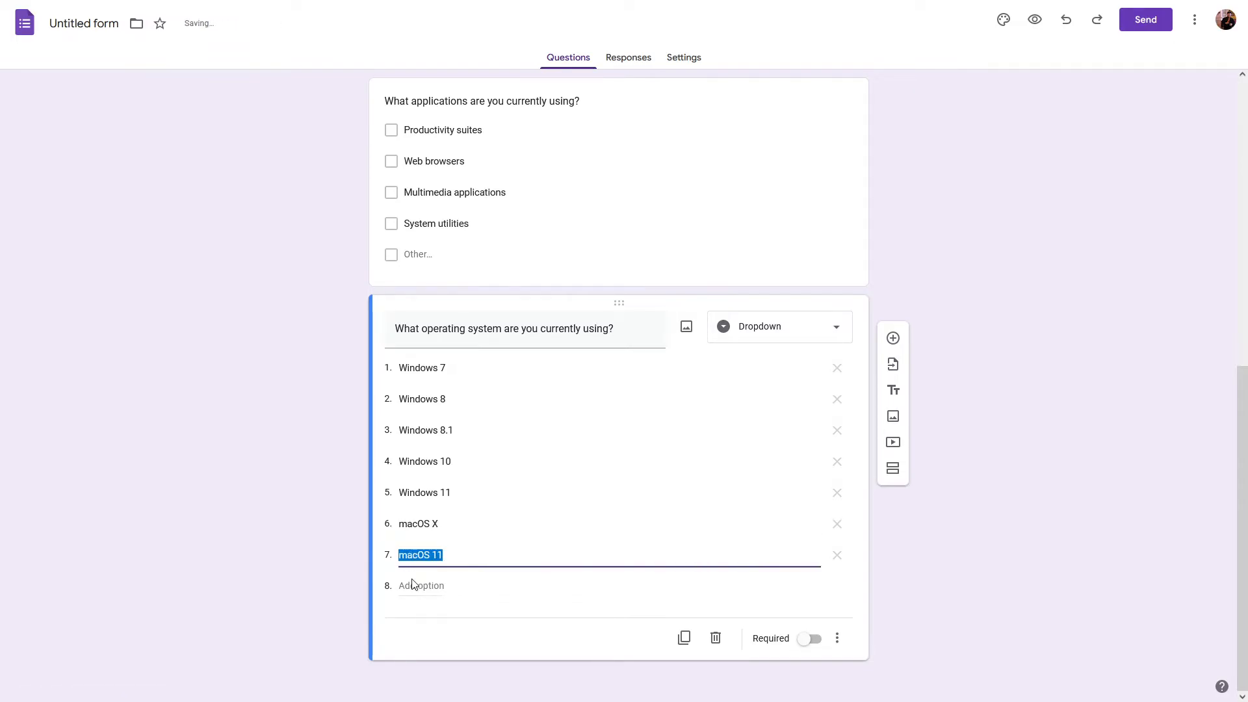
left_click(416, 525)
left_click(413, 553)
left_click(426, 585)
type("macOS 12")
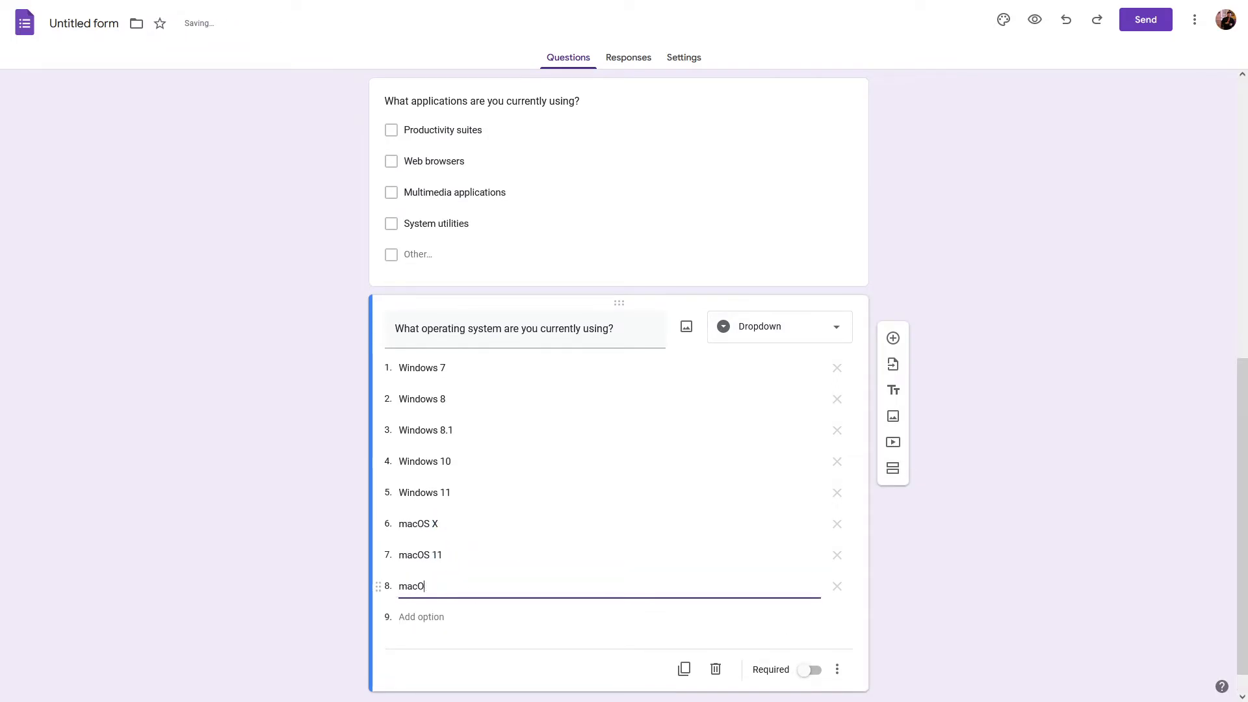
Step: Review the macOS and Windows options of the operating system dropdown question
left_click(455, 556)
left_click(452, 525)
left_click(455, 552)
left_click(454, 585)
left_click(454, 555)
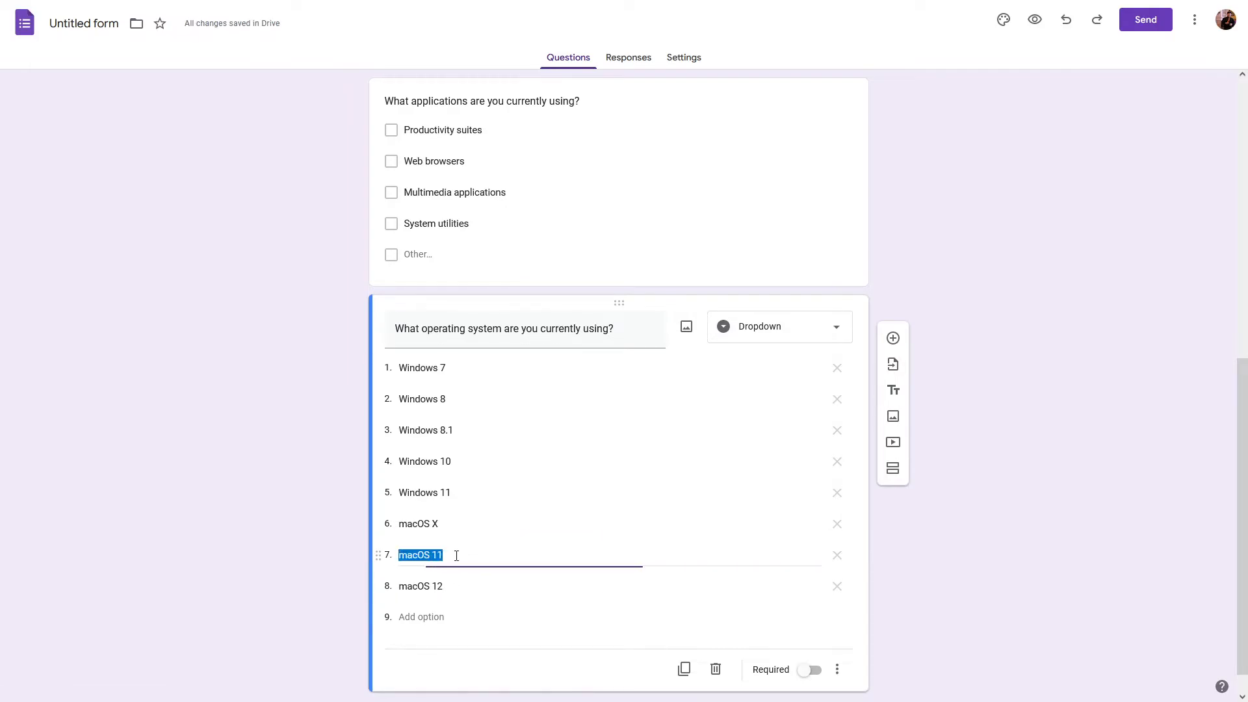
left_click(503, 552)
left_click(479, 525)
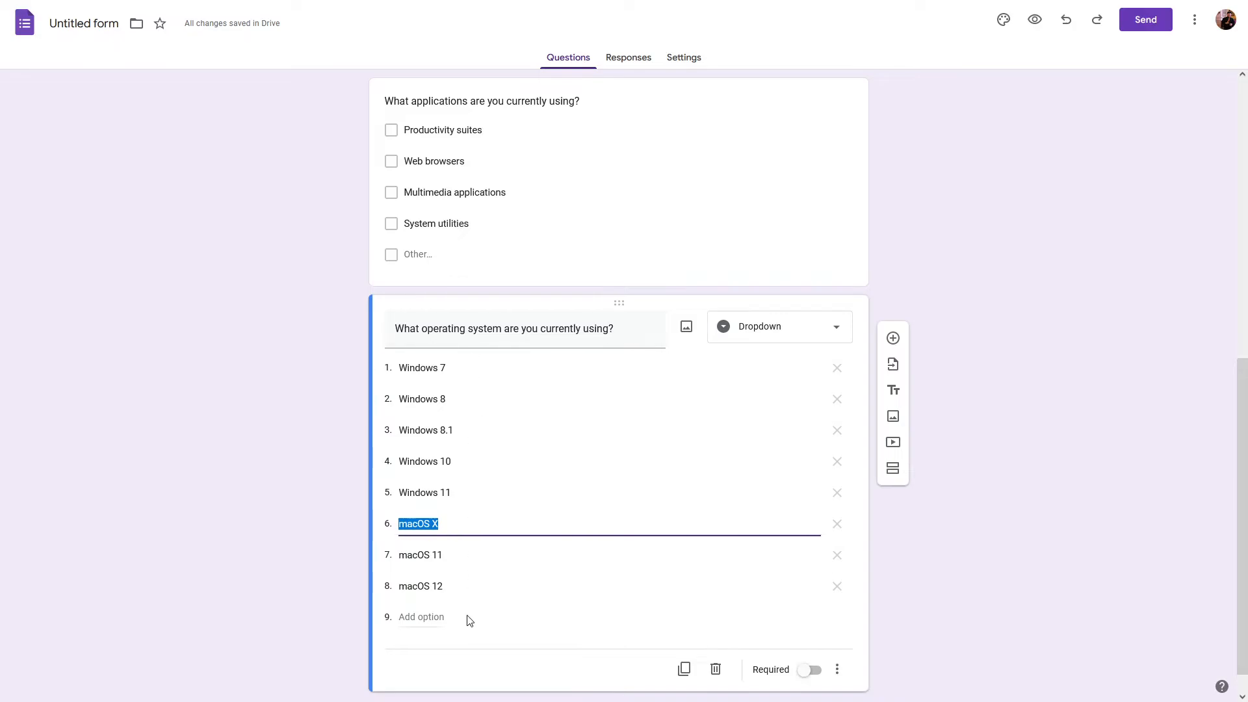
left_click(456, 589)
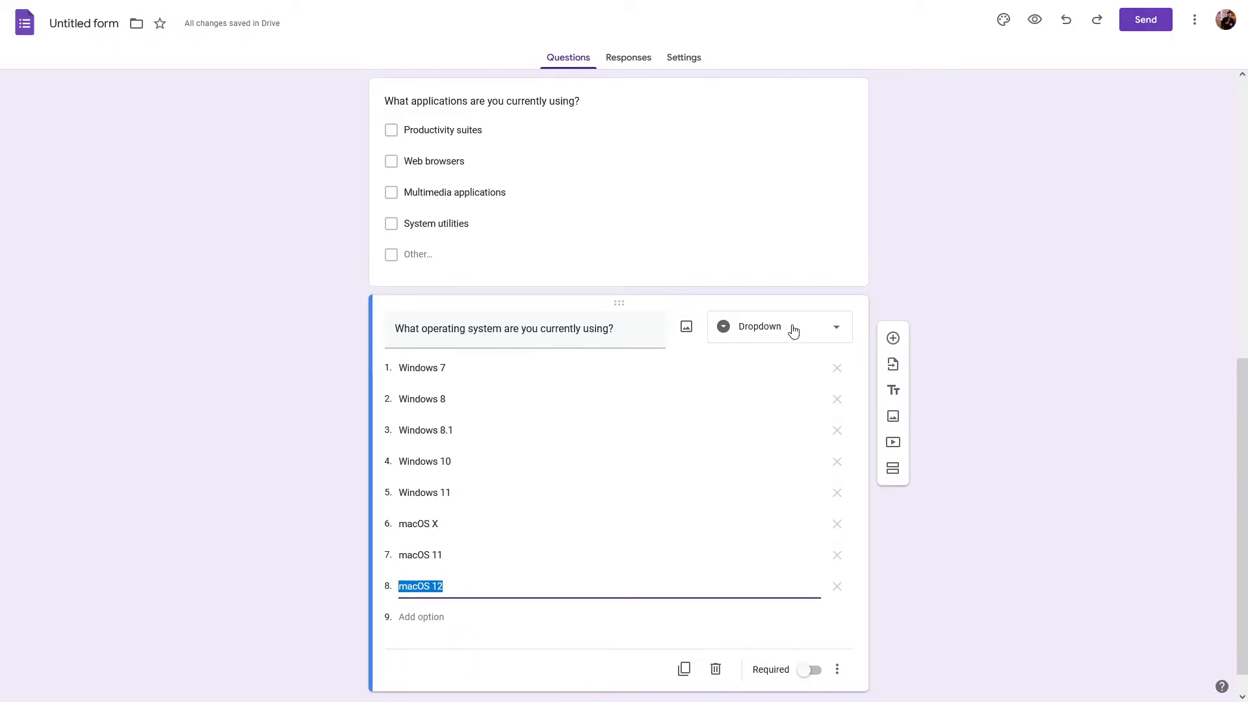
left_click(436, 367)
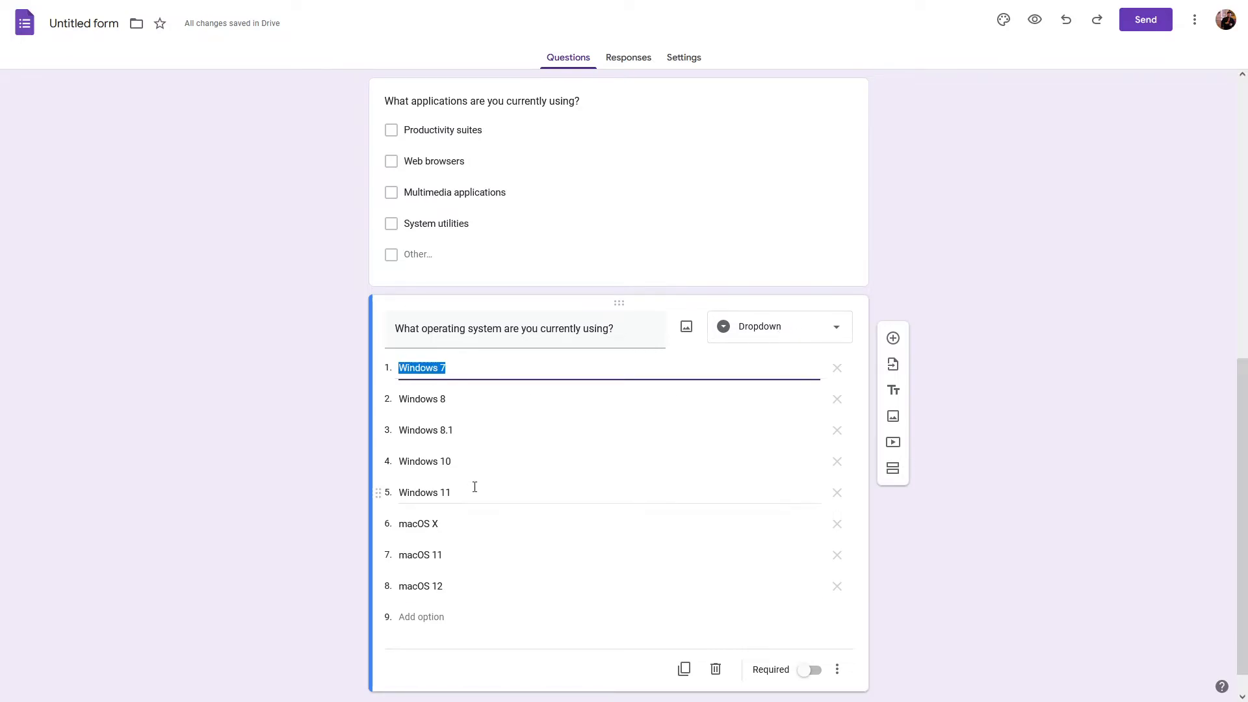
scroll(474, 489, "up", 1)
scroll(474, 492, "down", 1)
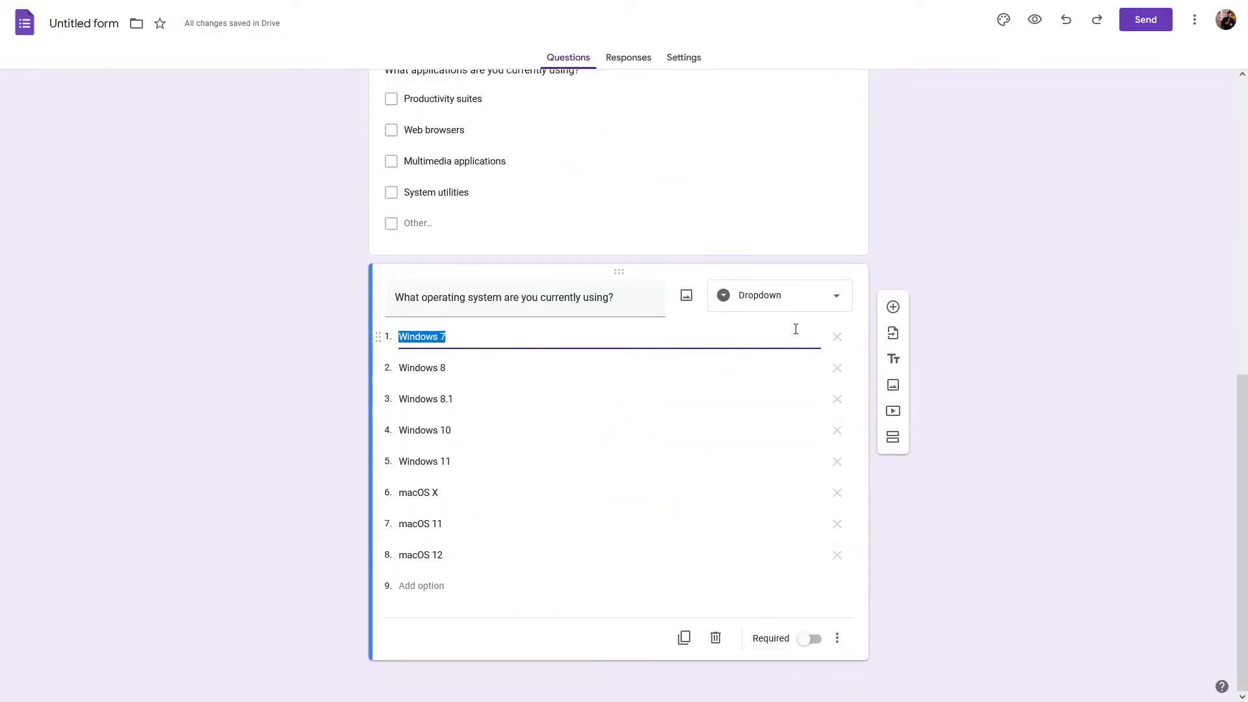
Step: Add a new question below the operating system question and try the File upload answer type, then cancel it
left_click(892, 307)
left_click(769, 586)
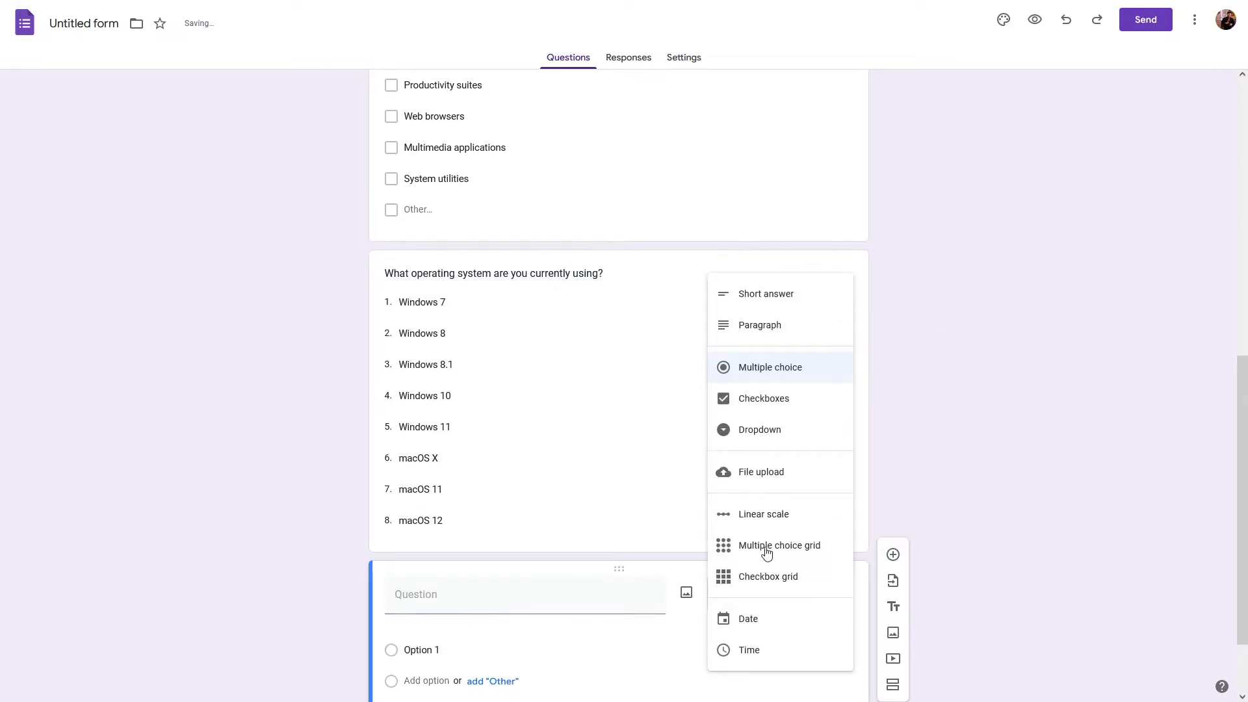
left_click(763, 479)
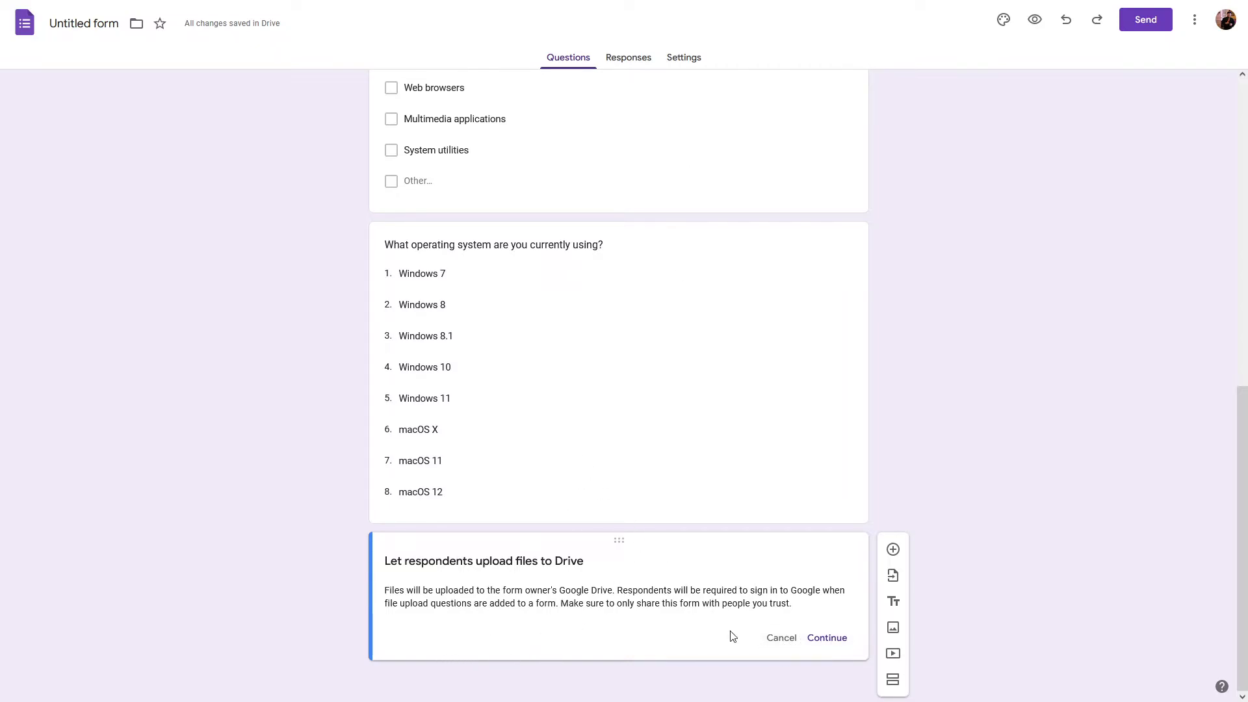
left_click(770, 643)
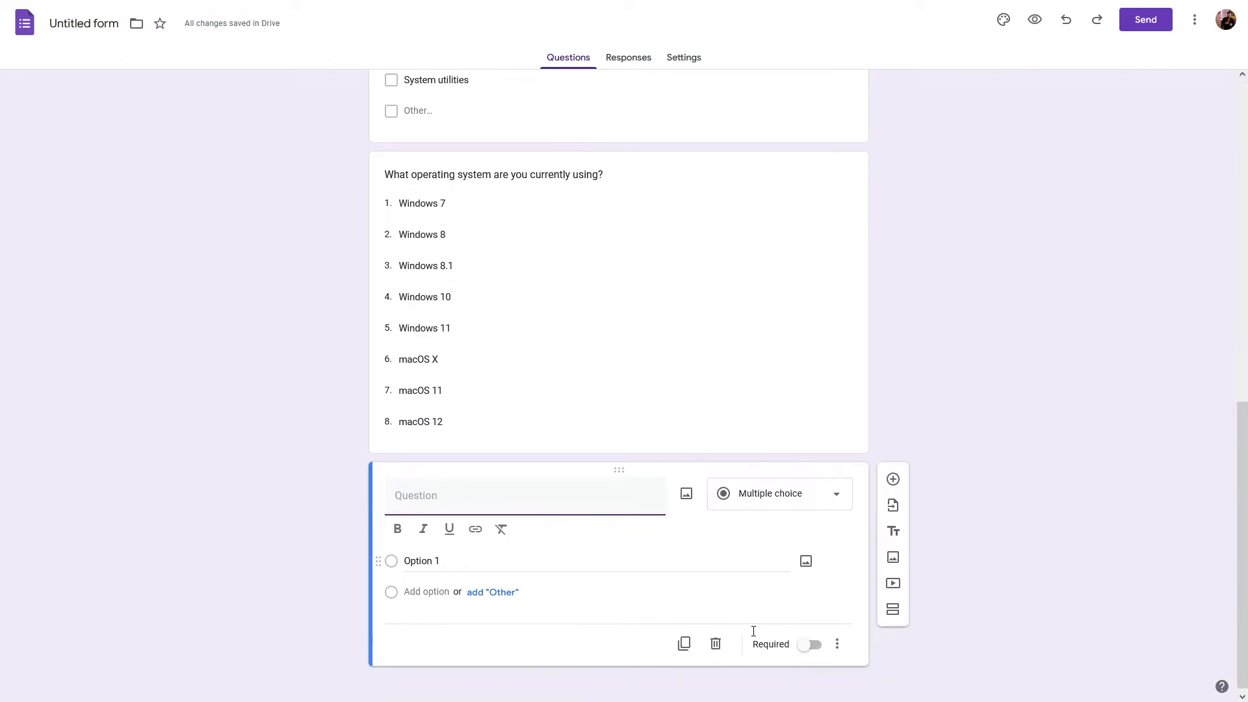
Step: Set the new question to a Linear scale, labelling 1 "Least satisified" and 5 "Most satisfied"
left_click(761, 499)
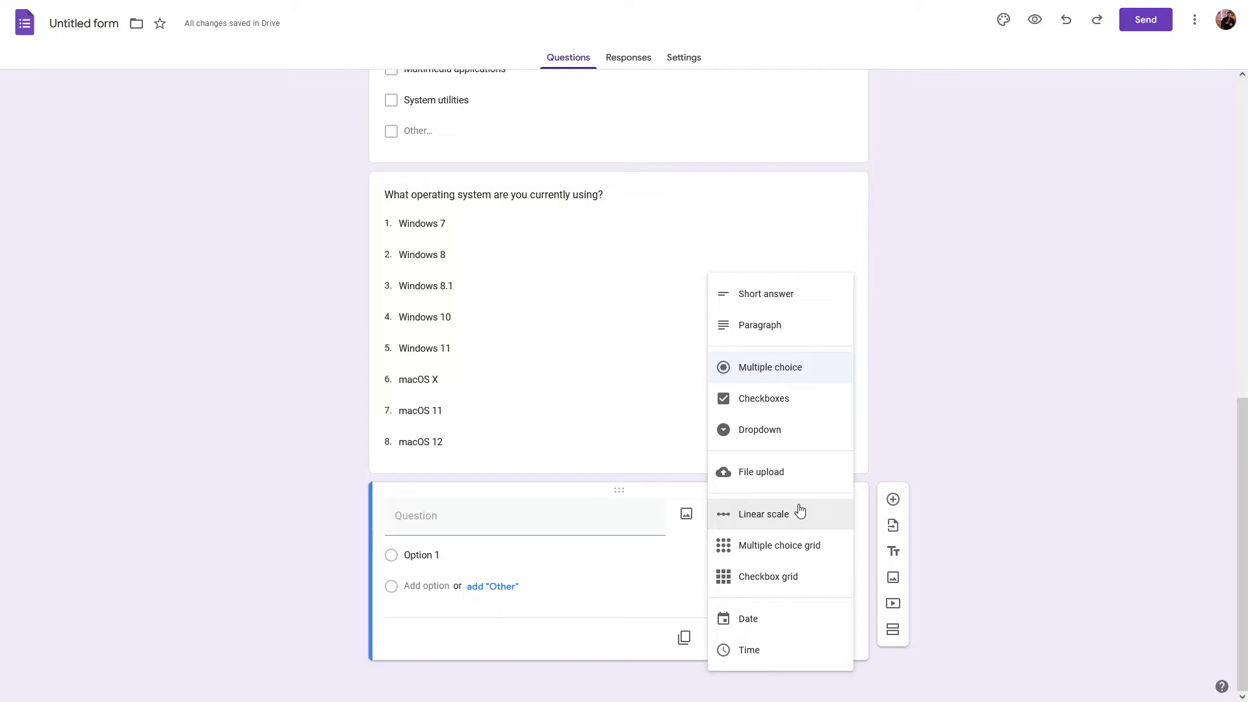
left_click(767, 514)
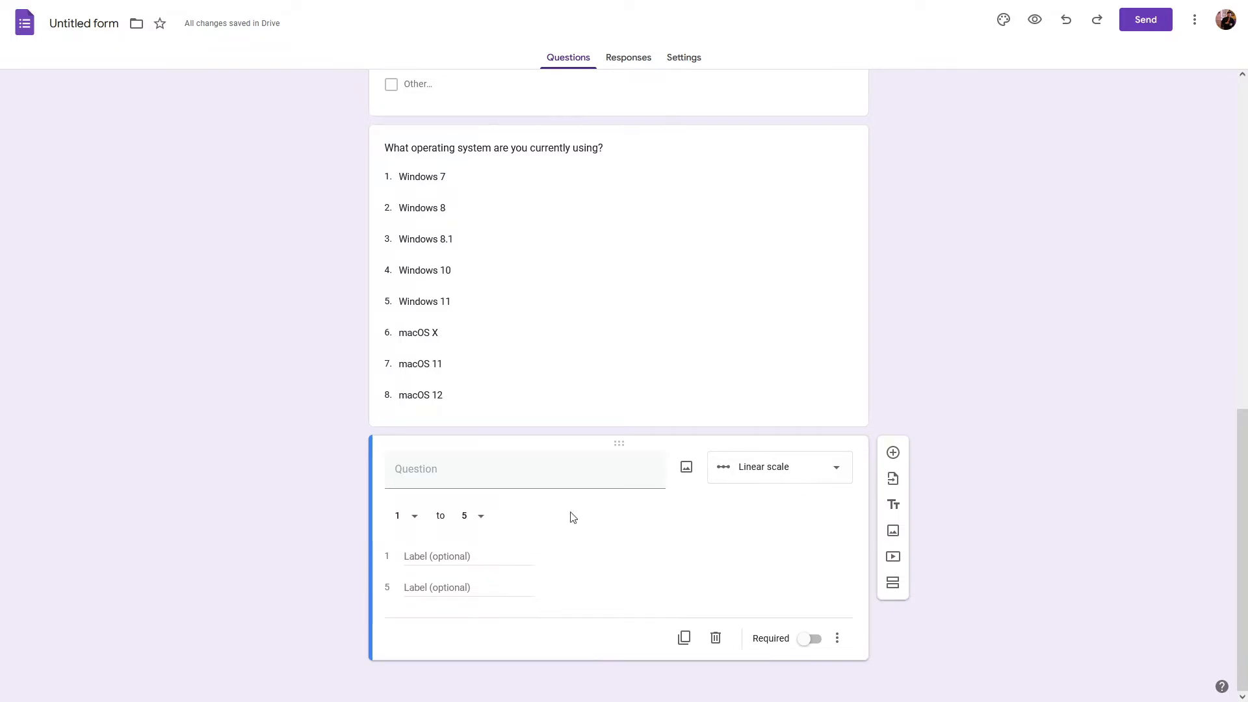
left_click(431, 555)
type("Least satisified")
left_click(436, 587)
type("Most satisfie")
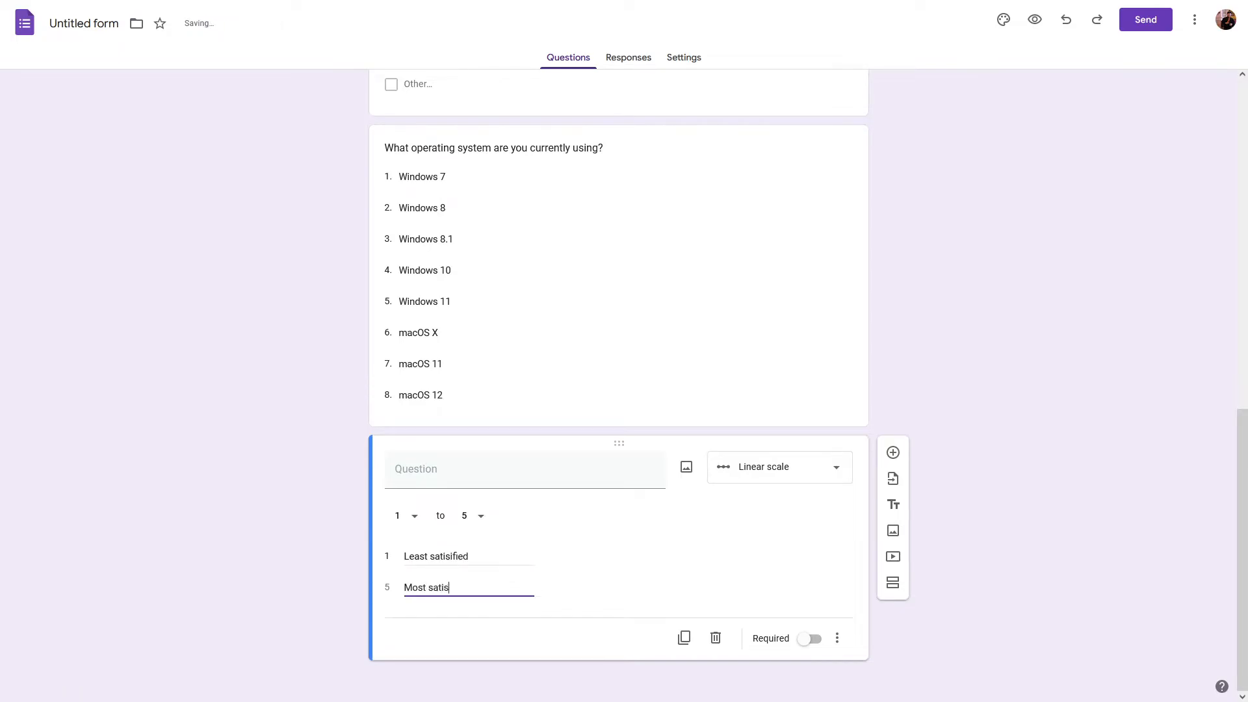
Step: Enter "How much are you satisfied with the quality of videos on the channel?" as the linear scale question's text
left_click(492, 476)
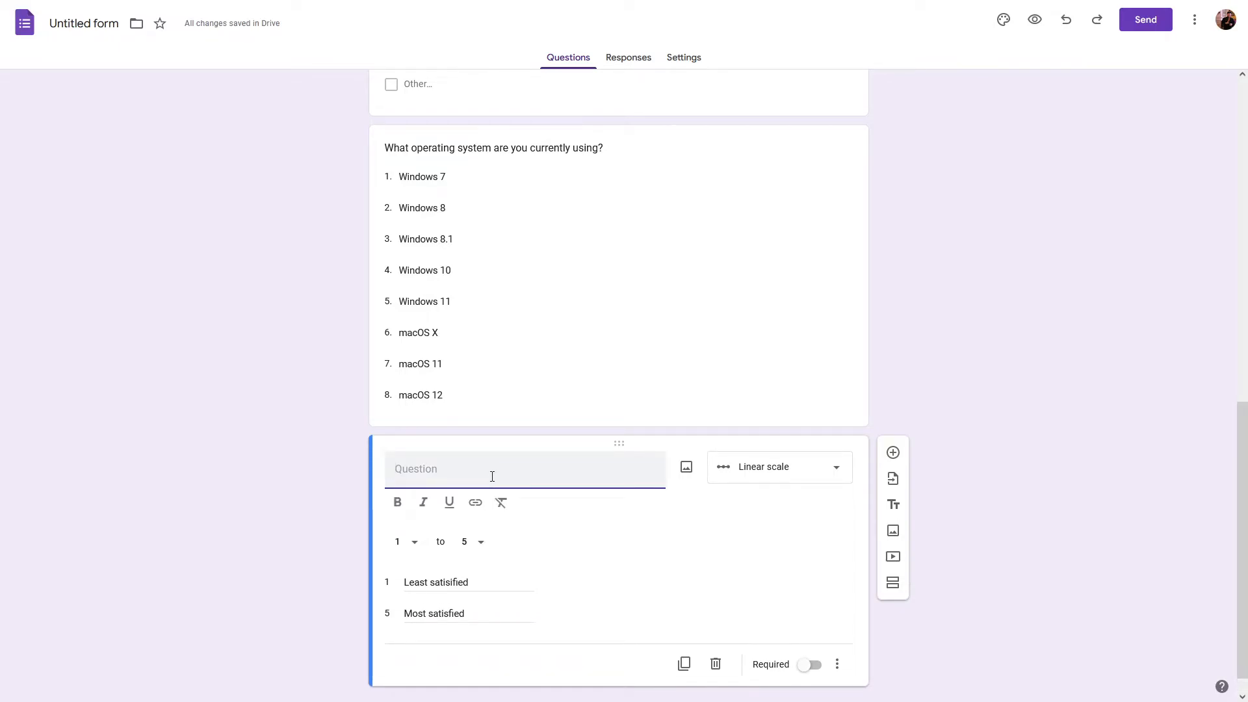
type("How much are you sati")
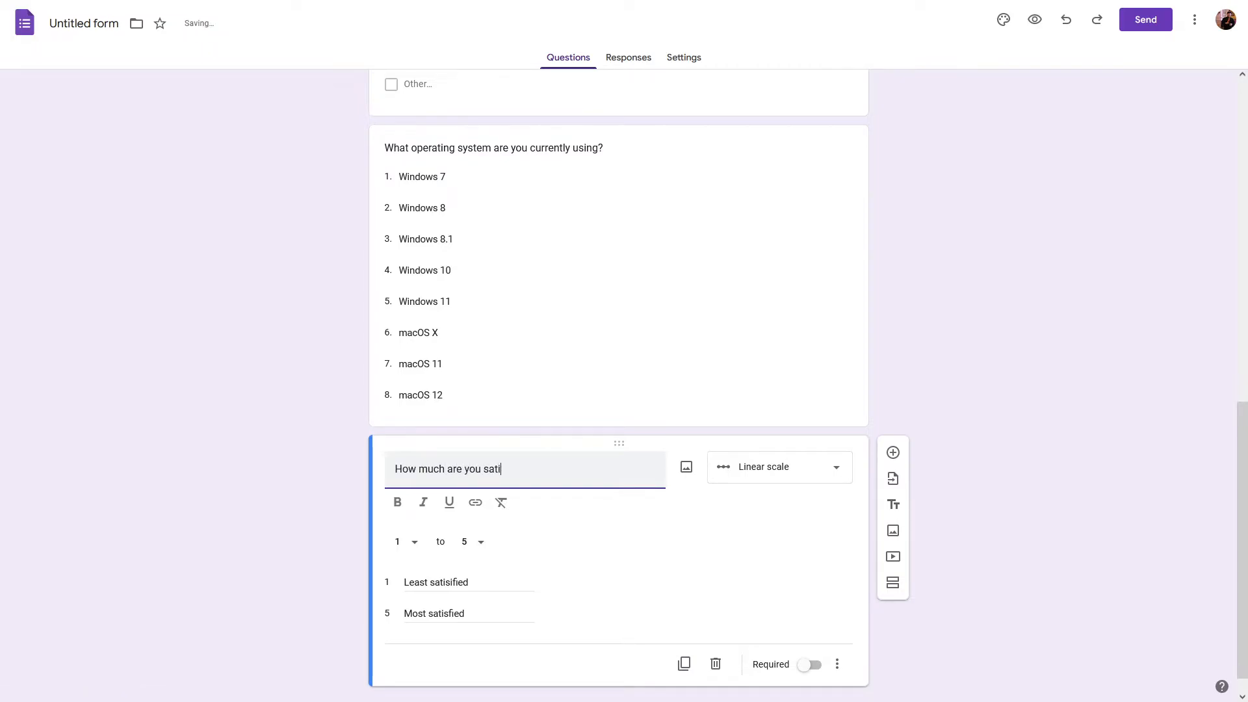
type("sfied with the q")
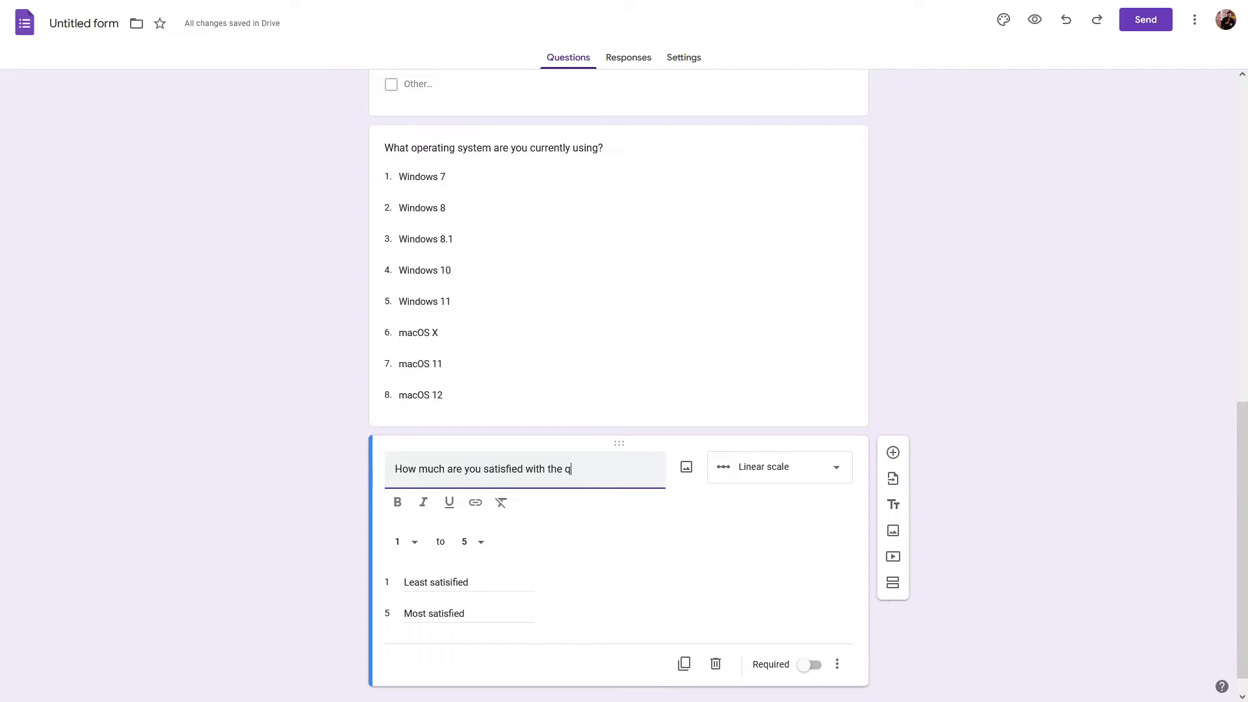
type("uality of videos on the channel?")
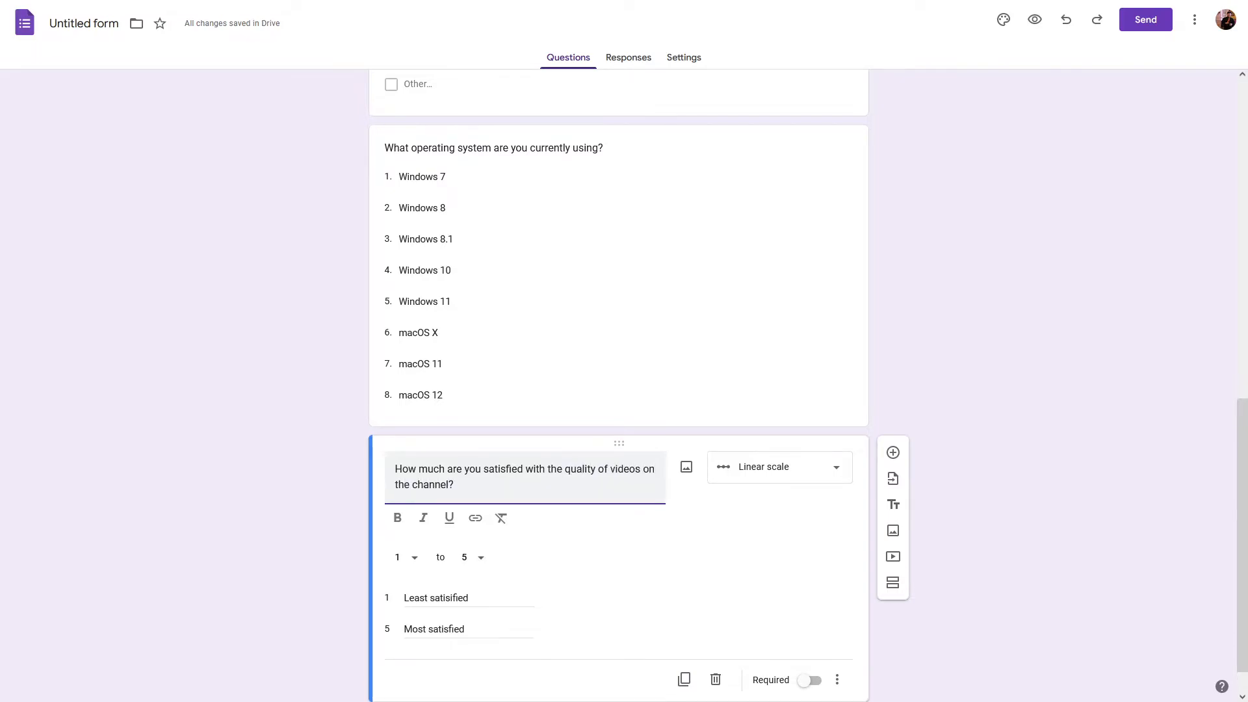
Step: Add a new question below the video satisfaction scale and set its answer type to Multiple choice grid
left_click(459, 597)
left_click(473, 602)
left_click(893, 452)
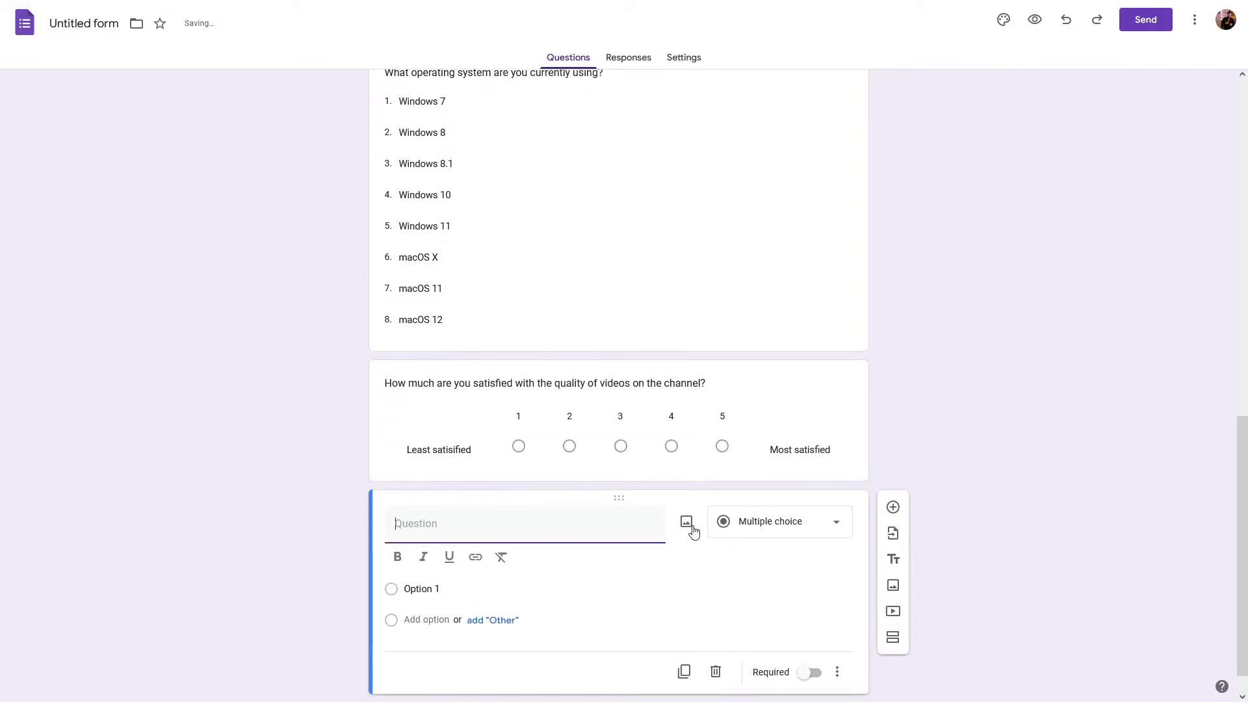
left_click(762, 497)
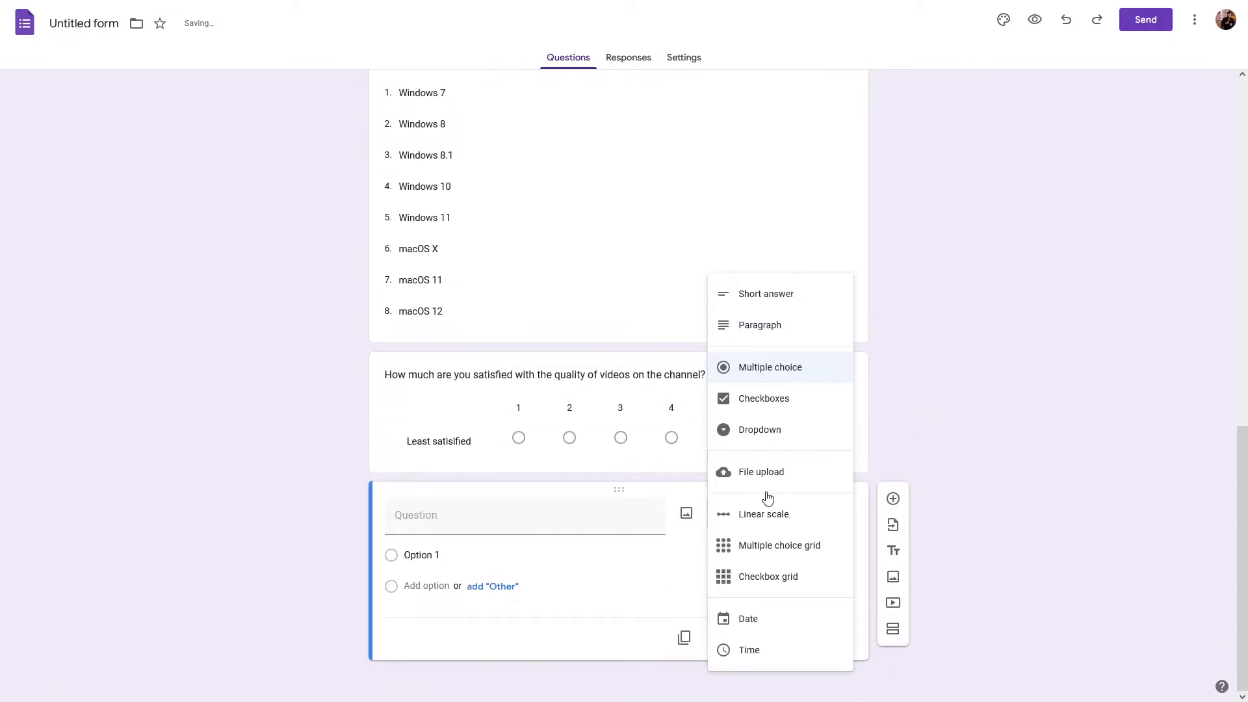
left_click(545, 374)
left_click(393, 656)
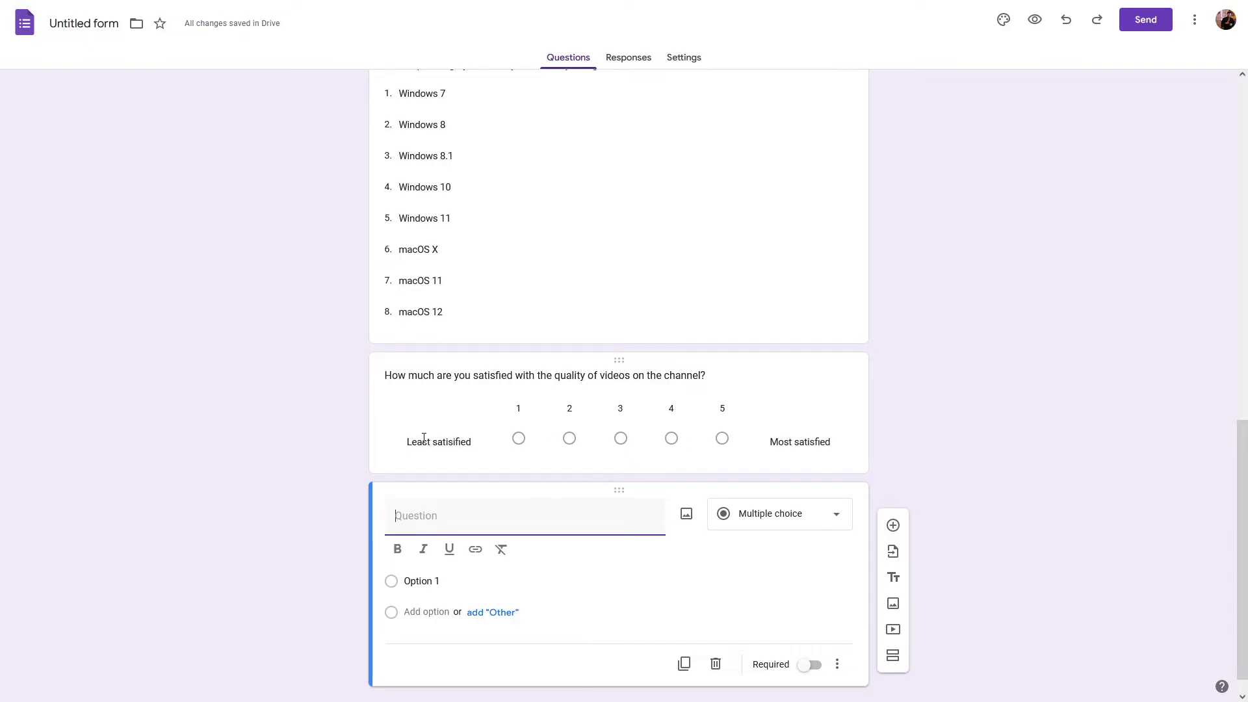
left_click(759, 513)
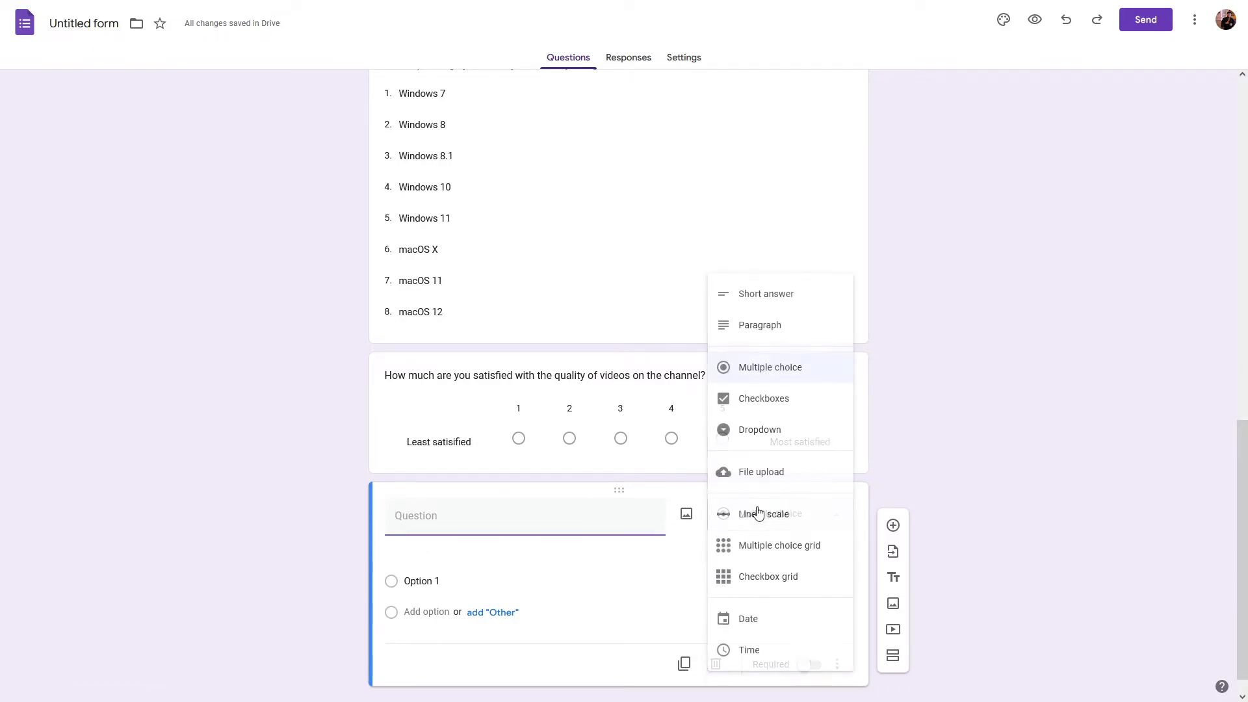
left_click(762, 559)
Step: Enter "How would you rate the videos based on the following qualities?" as the grid question's text
left_click(542, 495)
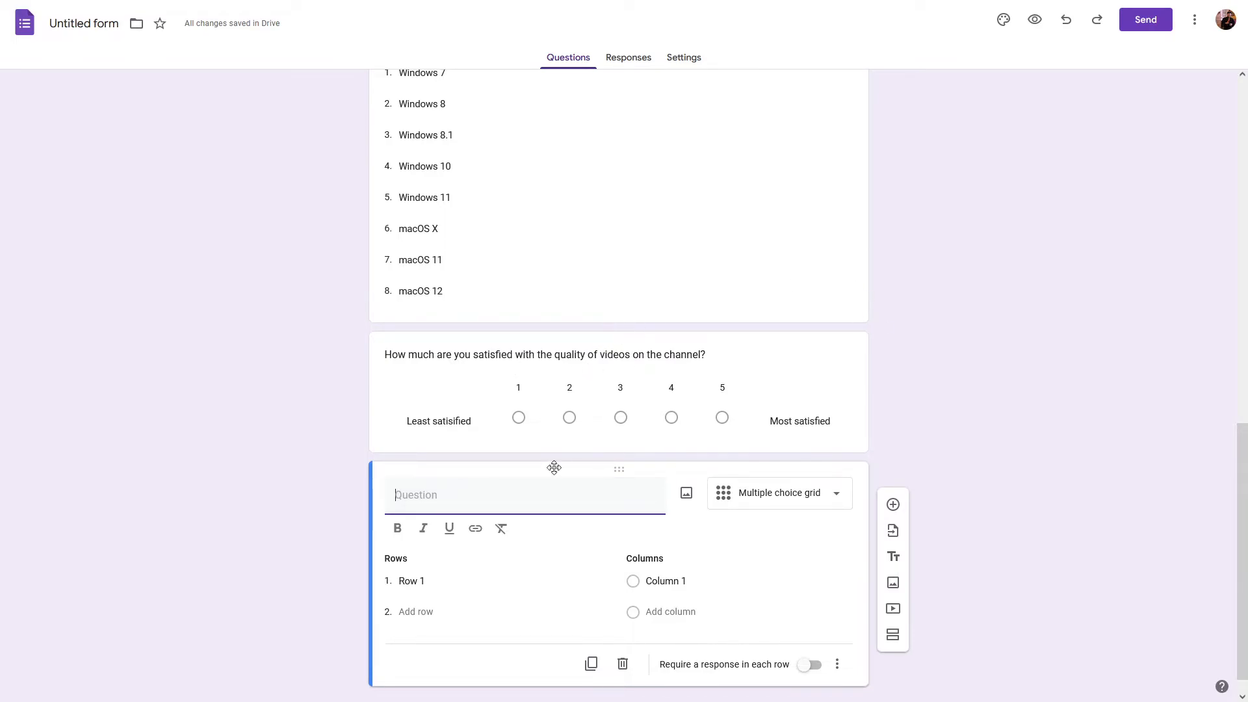
type("How wou")
type("ld you rate the ")
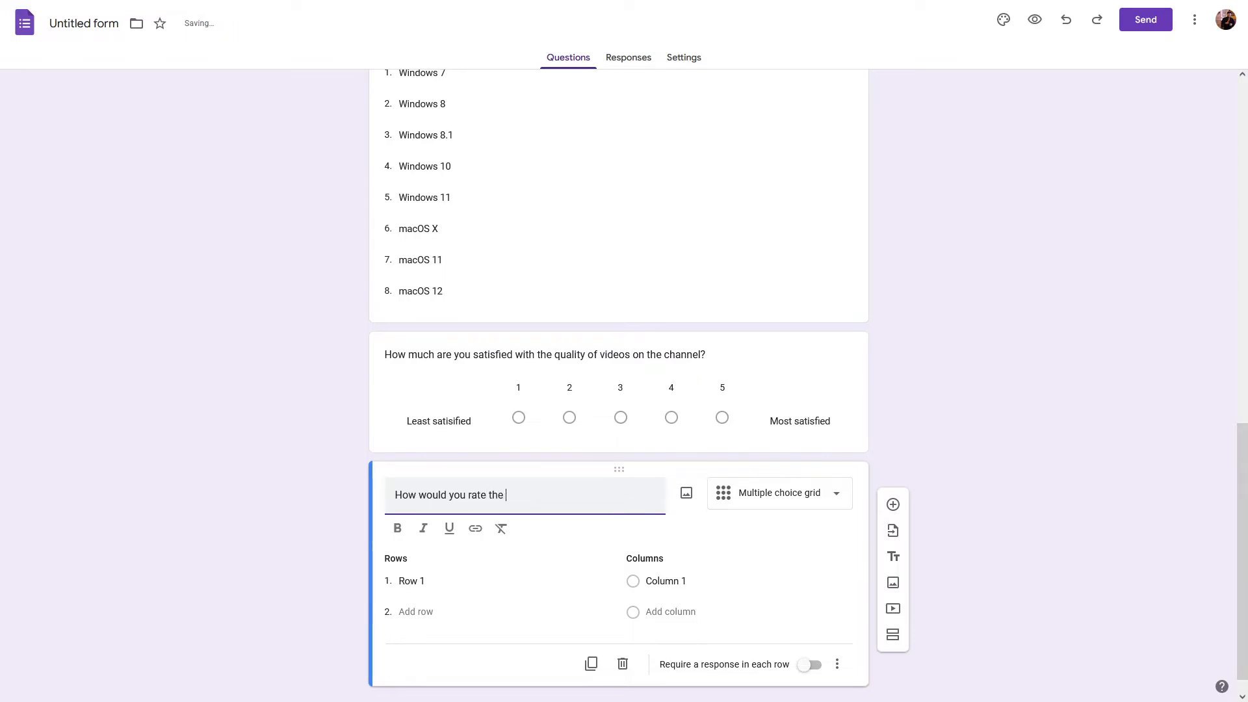
type("videos based on the following qualities?")
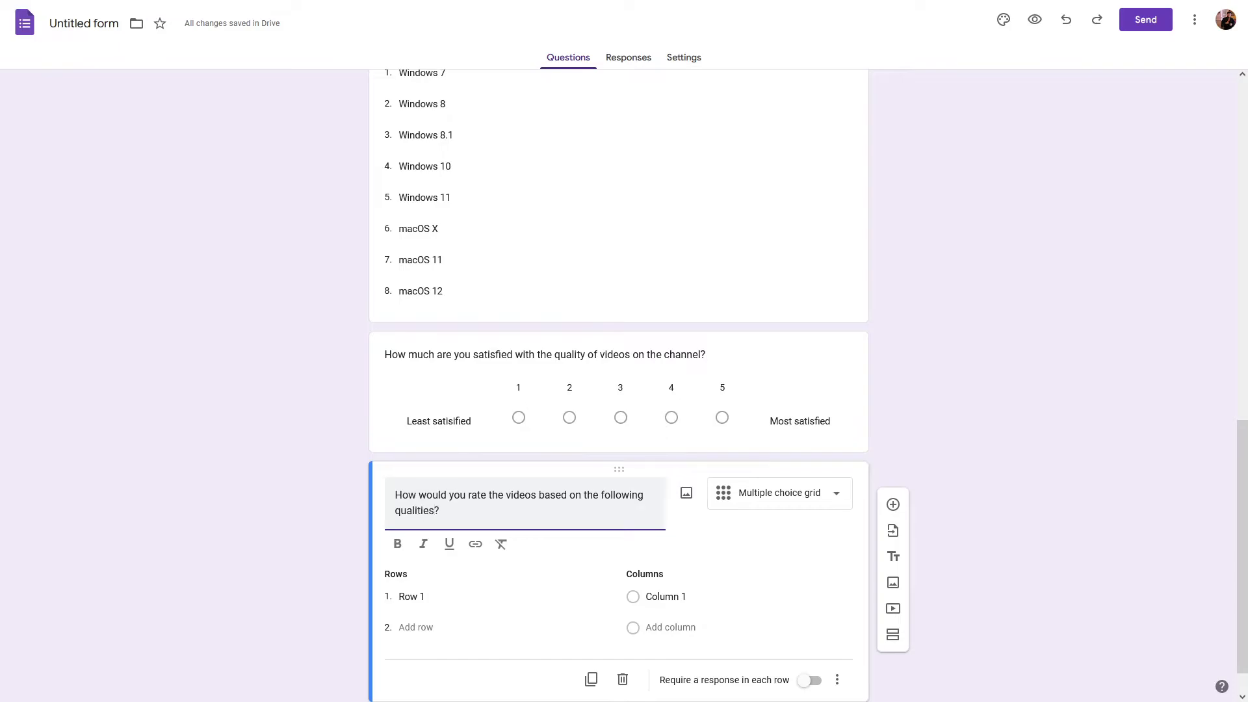
Step: Name the grid's first two rows "Length" and "Variety"
left_click(423, 595)
type("Content length")
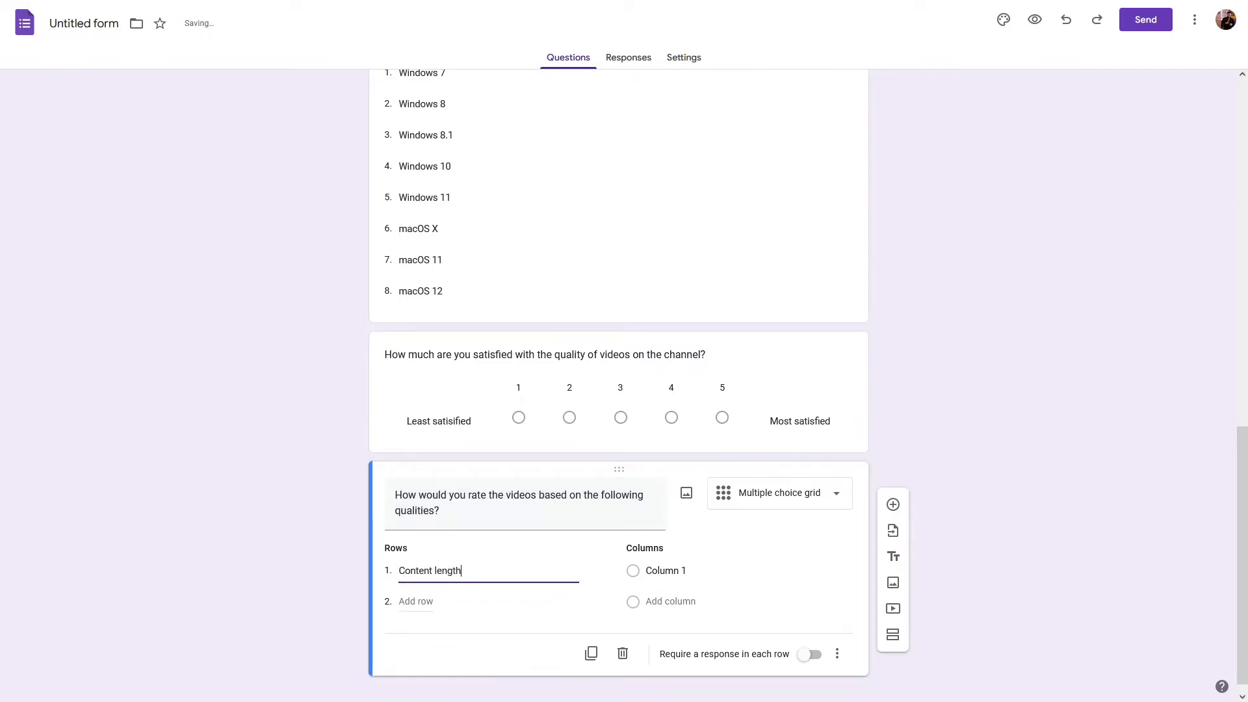
left_click(409, 601)
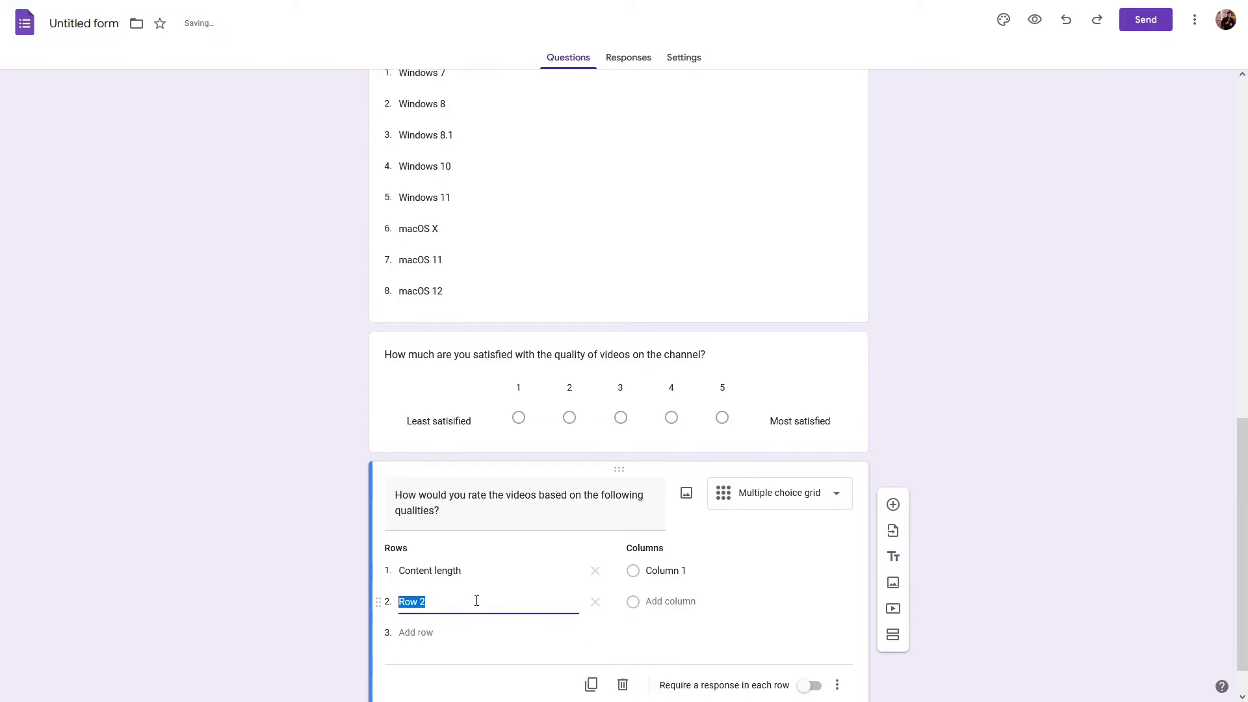
type("Variety")
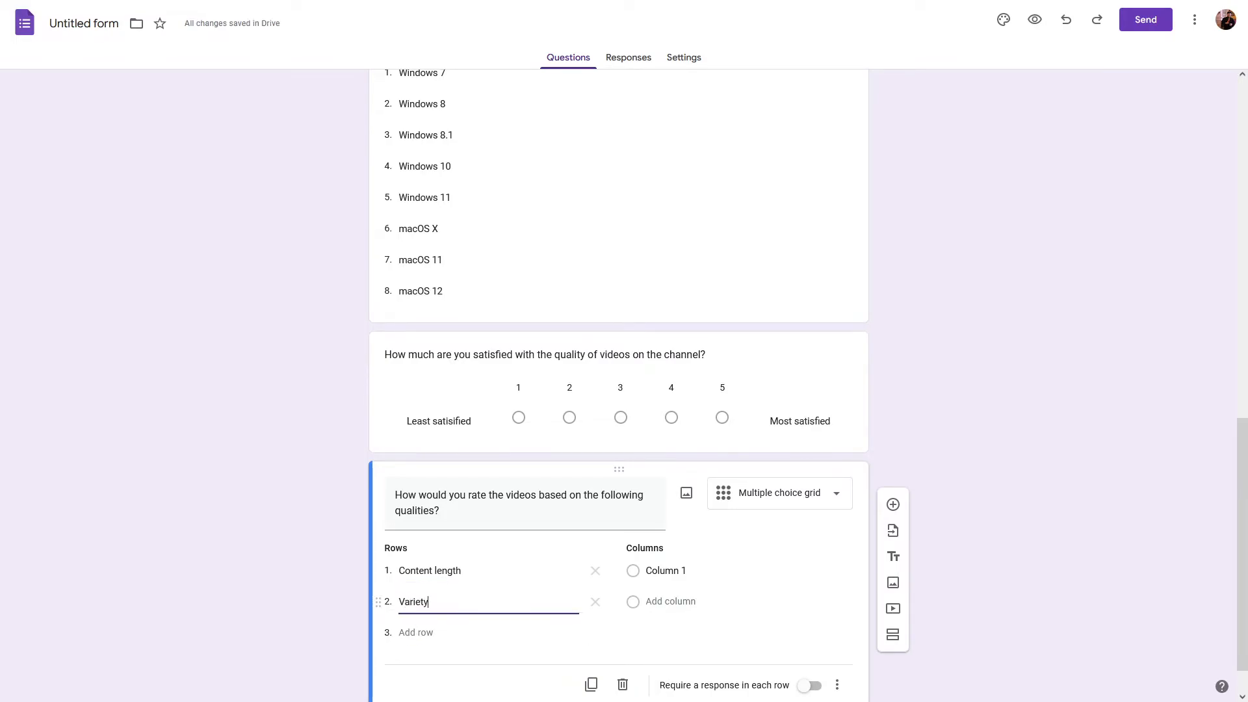
left_click(429, 571)
left_click_drag(436, 571, 340, 579)
key("BackSpace")
type("L")
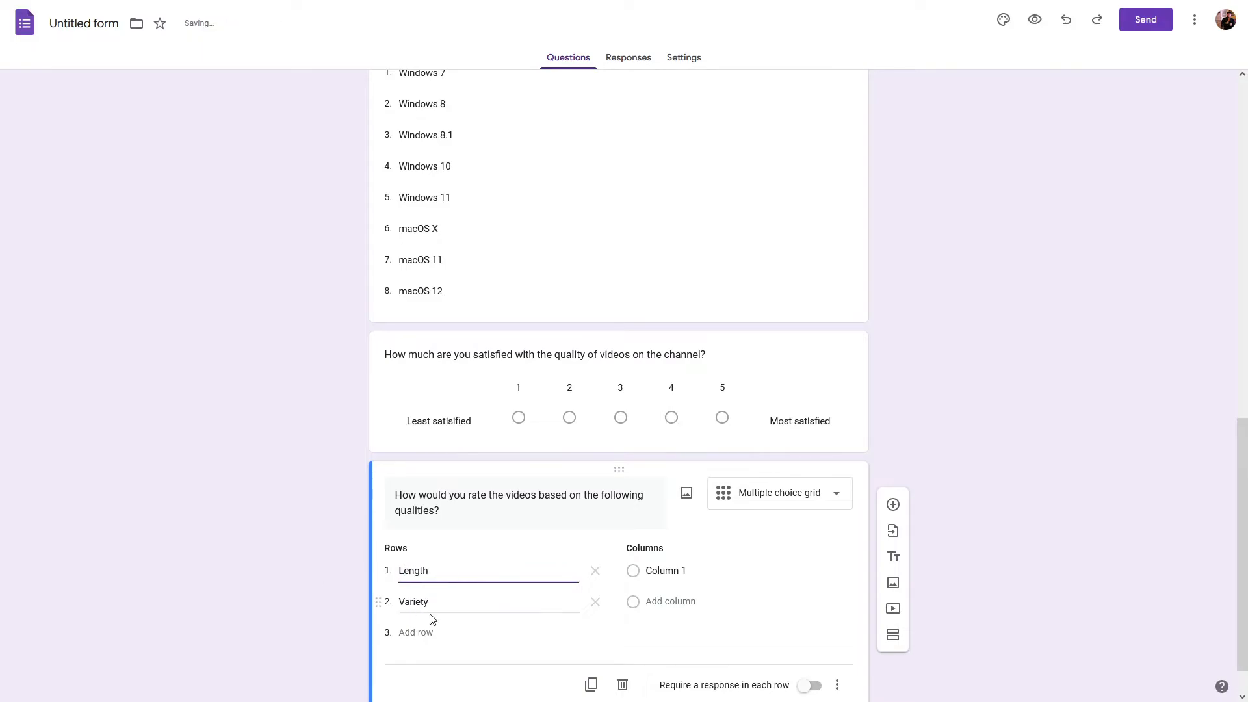
Step: Add "Information density" and "Usefulness" as the grid's third and fourth rows, leaving no extra row
left_click(409, 632)
scroll(459, 538, "down", 2)
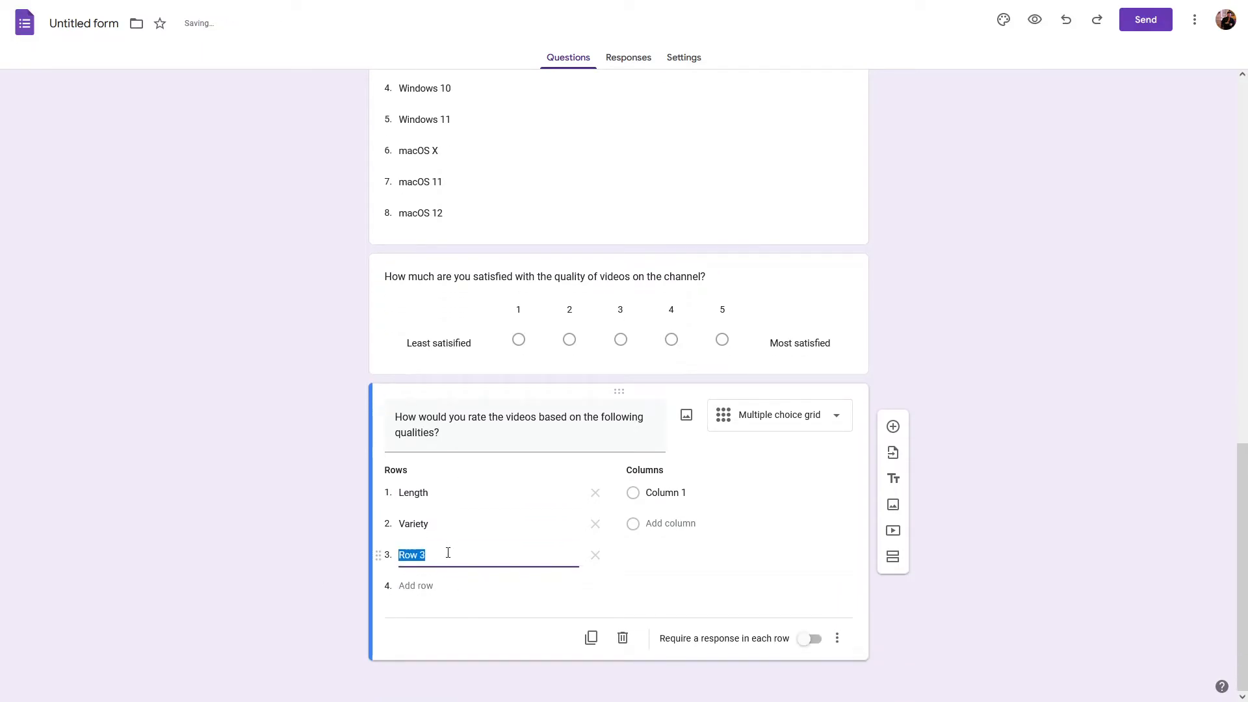
type("P")
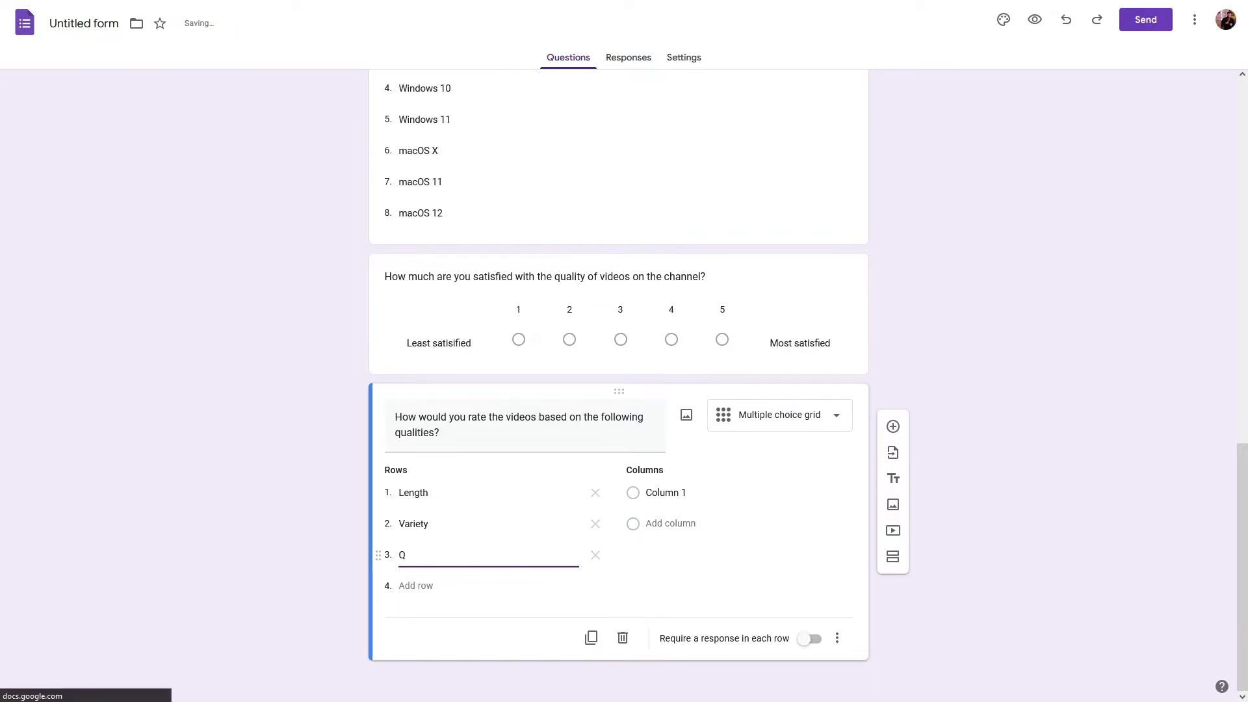
type("Information des")
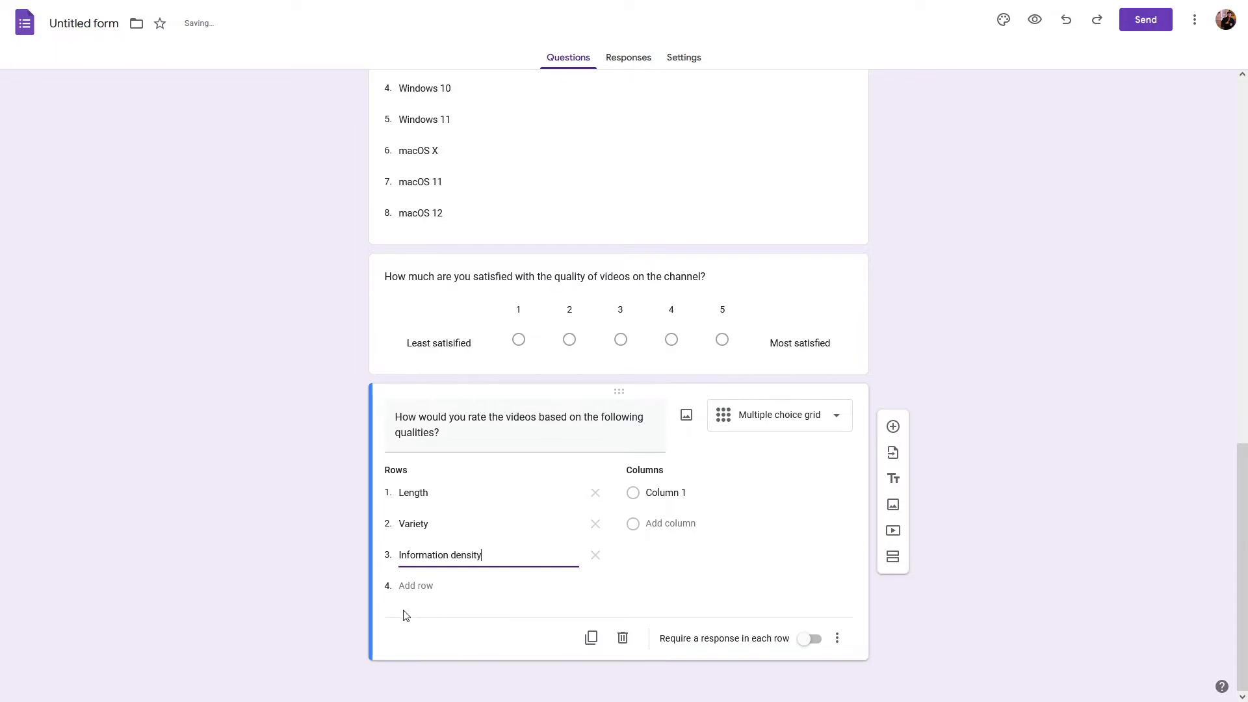
left_click(419, 585)
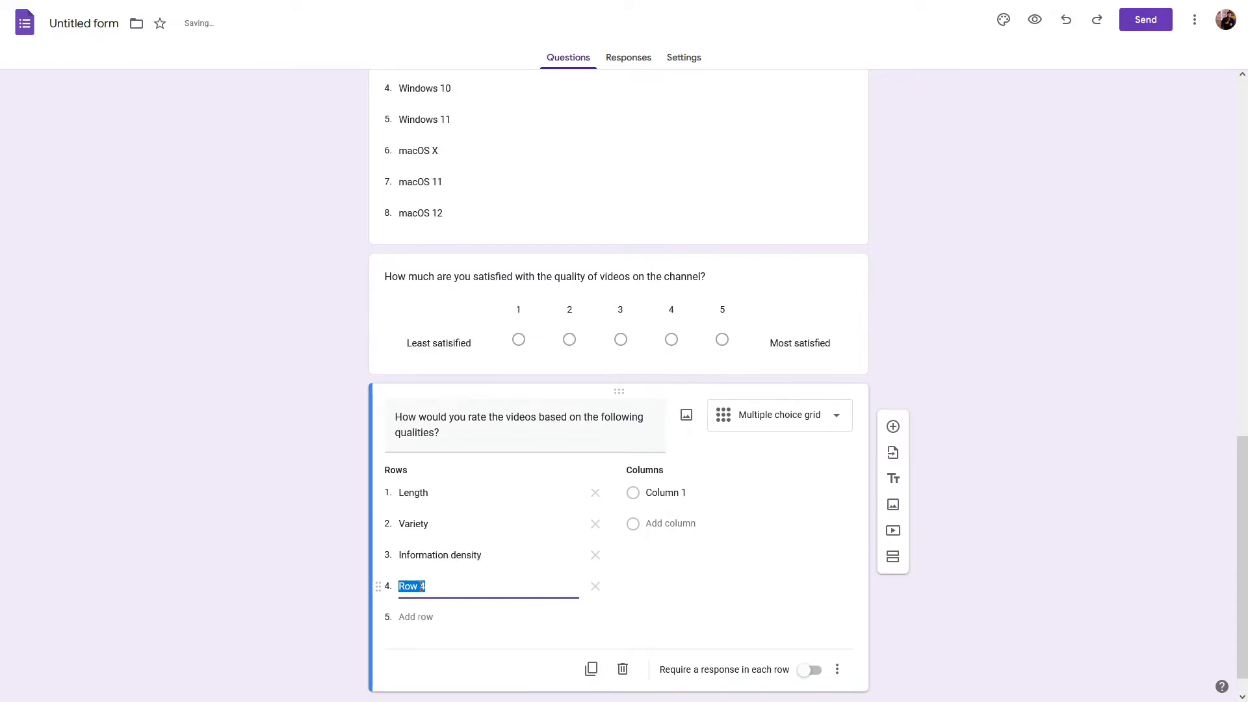
type("Useful")
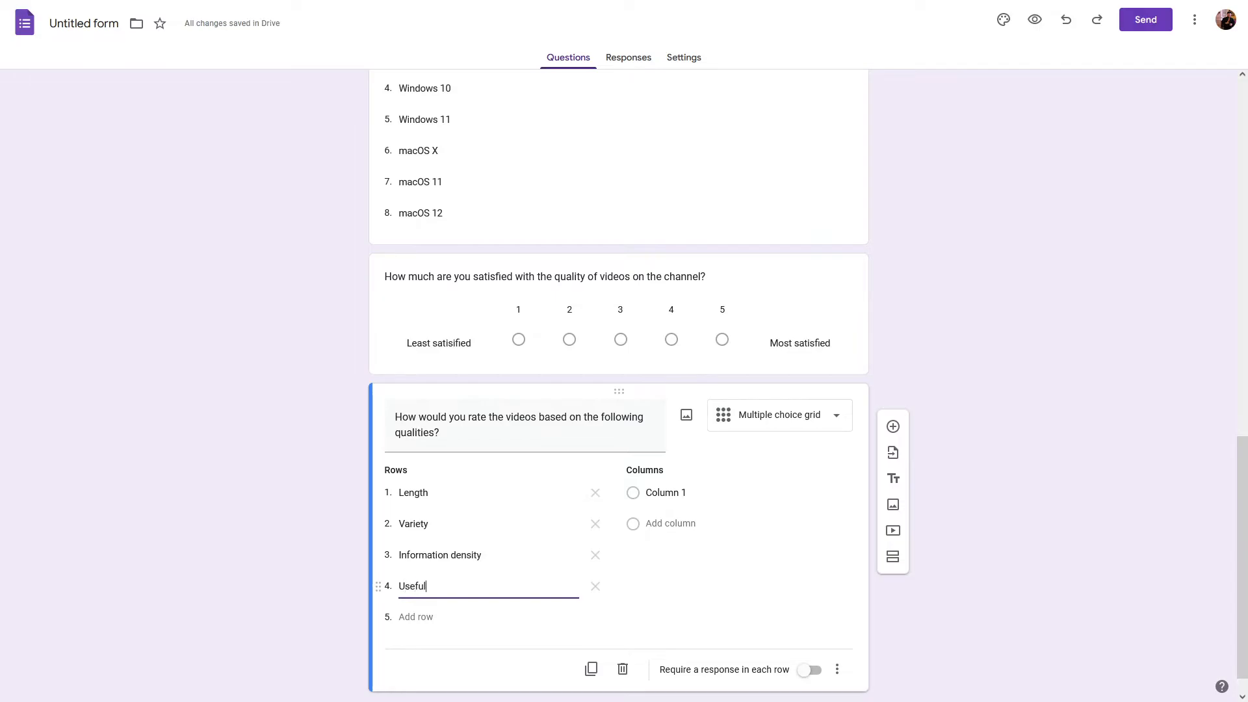
type("ness")
left_click(428, 617)
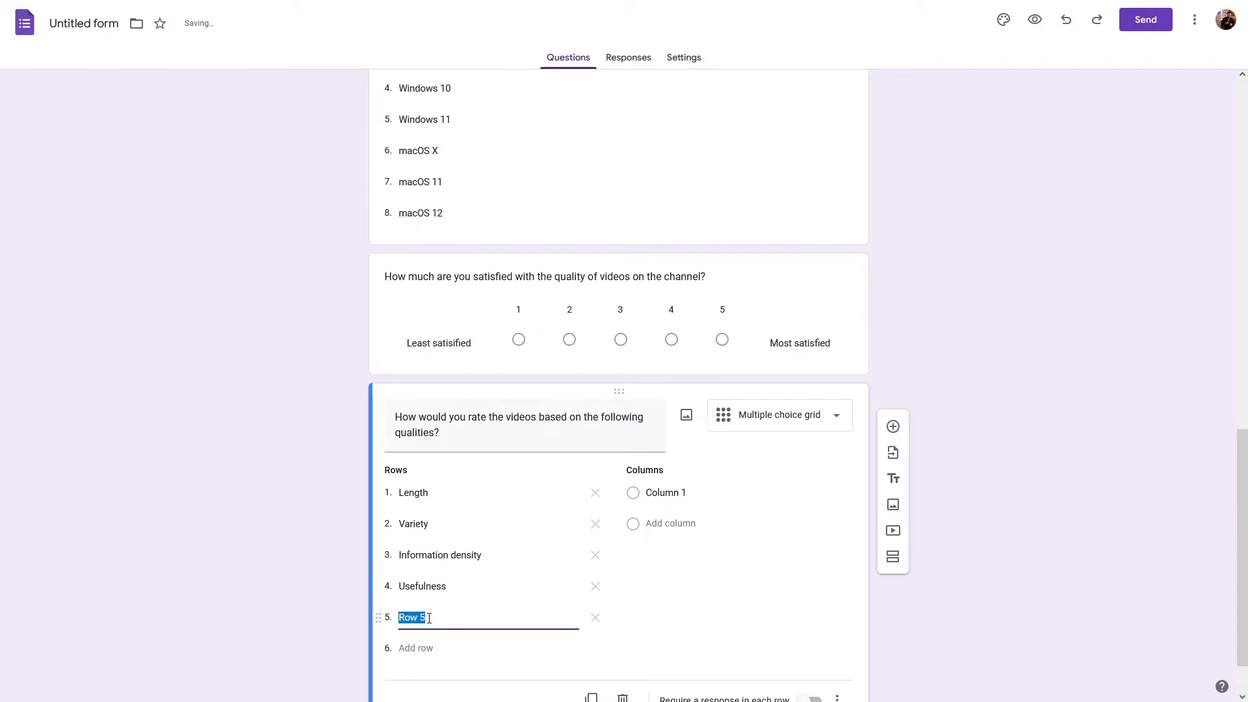
left_click(595, 616)
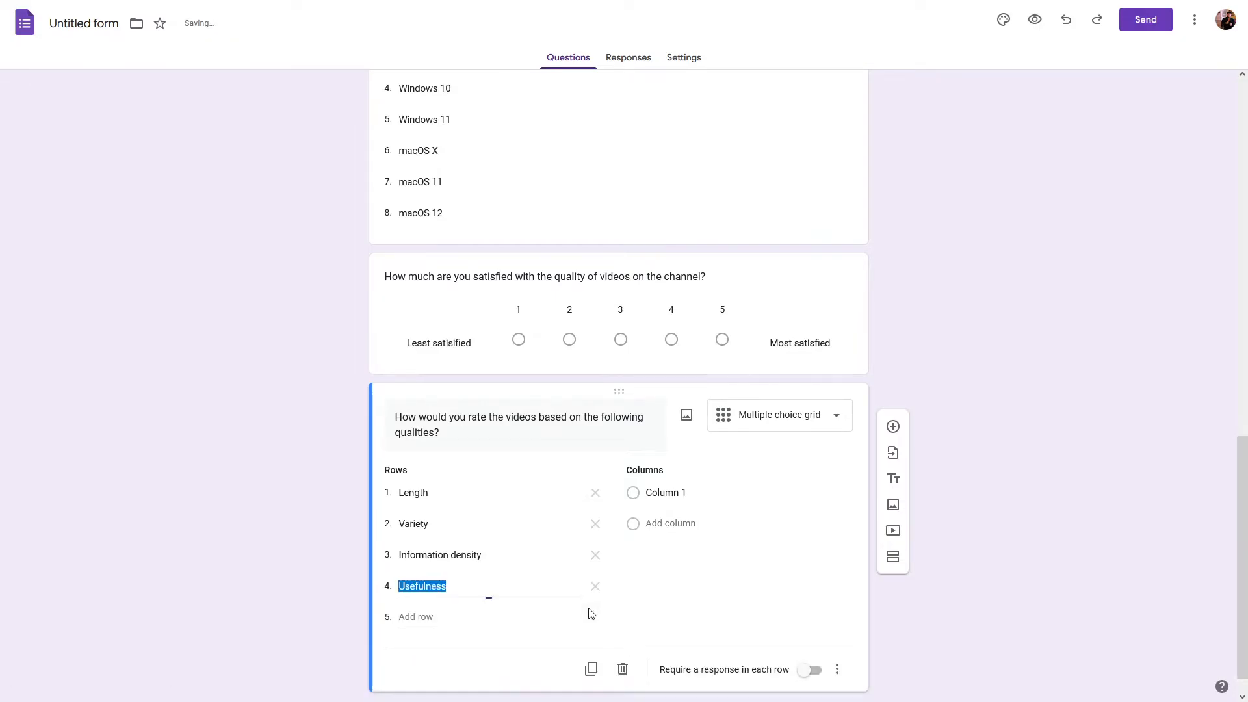
Step: Set the grid's columns to "Least suitable", "Somewhat suitable", "Suitable" and "Very suitable"
left_click(696, 489)
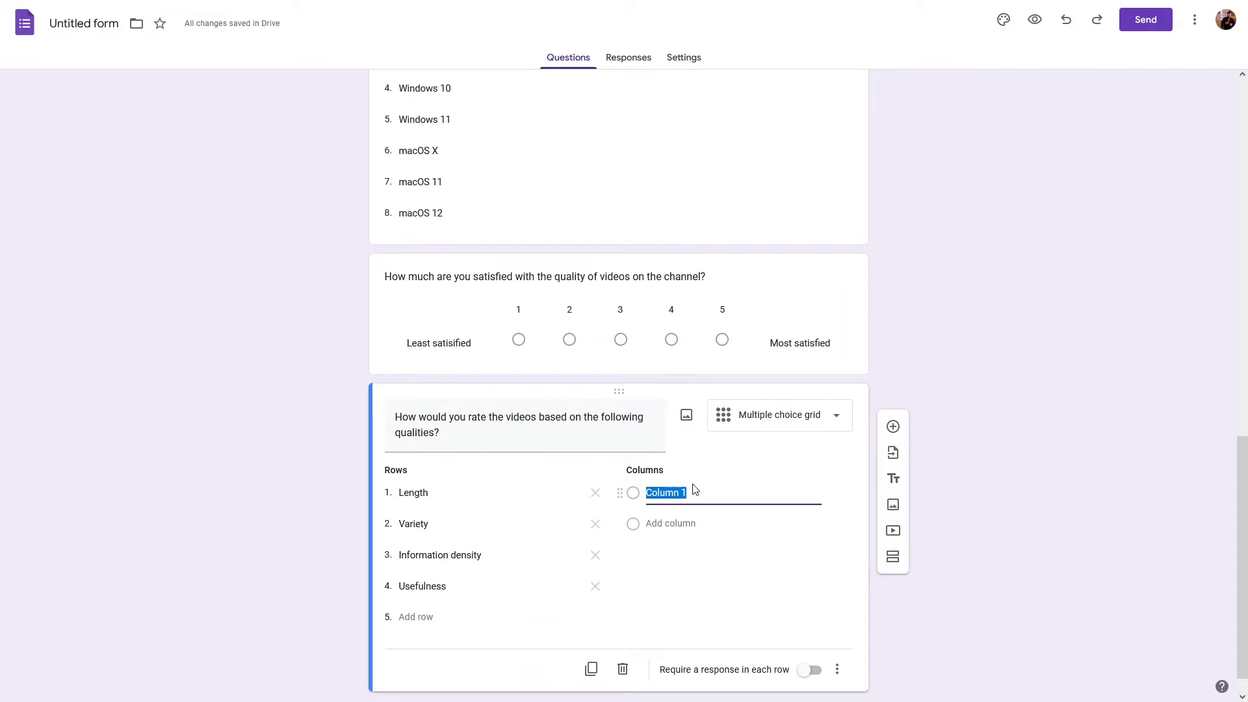
key("BackSpace")
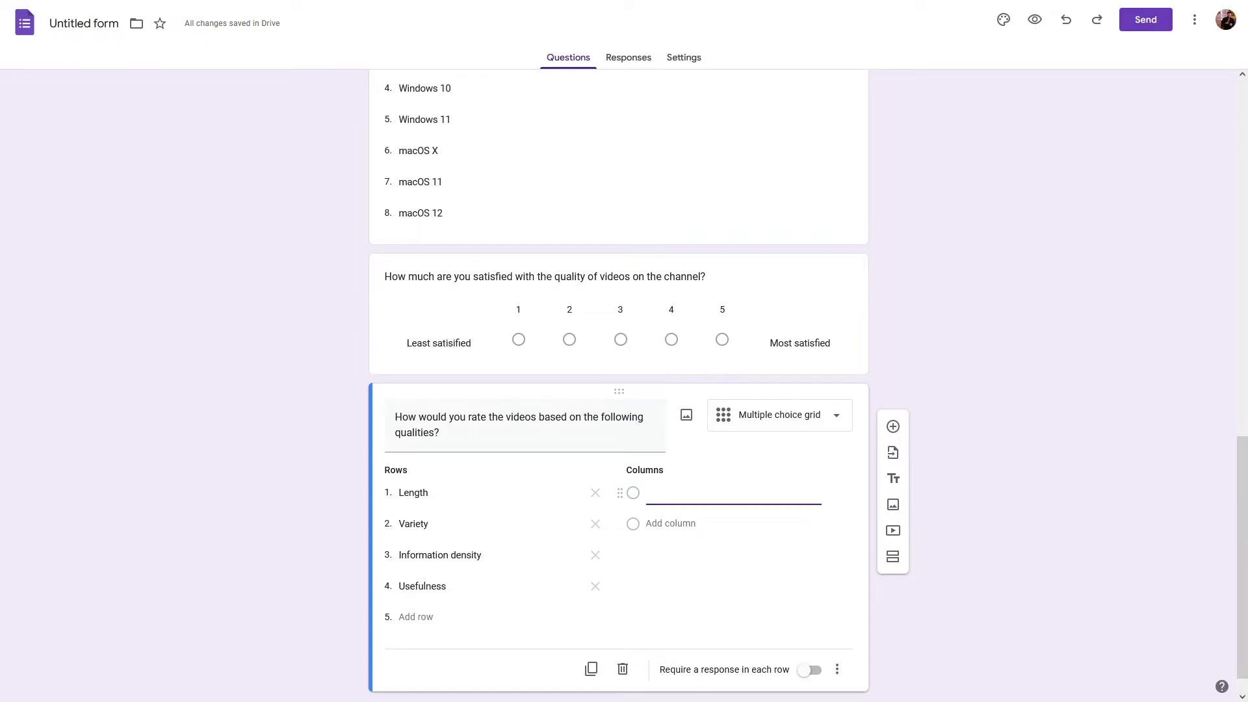
type("Least suitable")
key("Return")
type("Somewhat s")
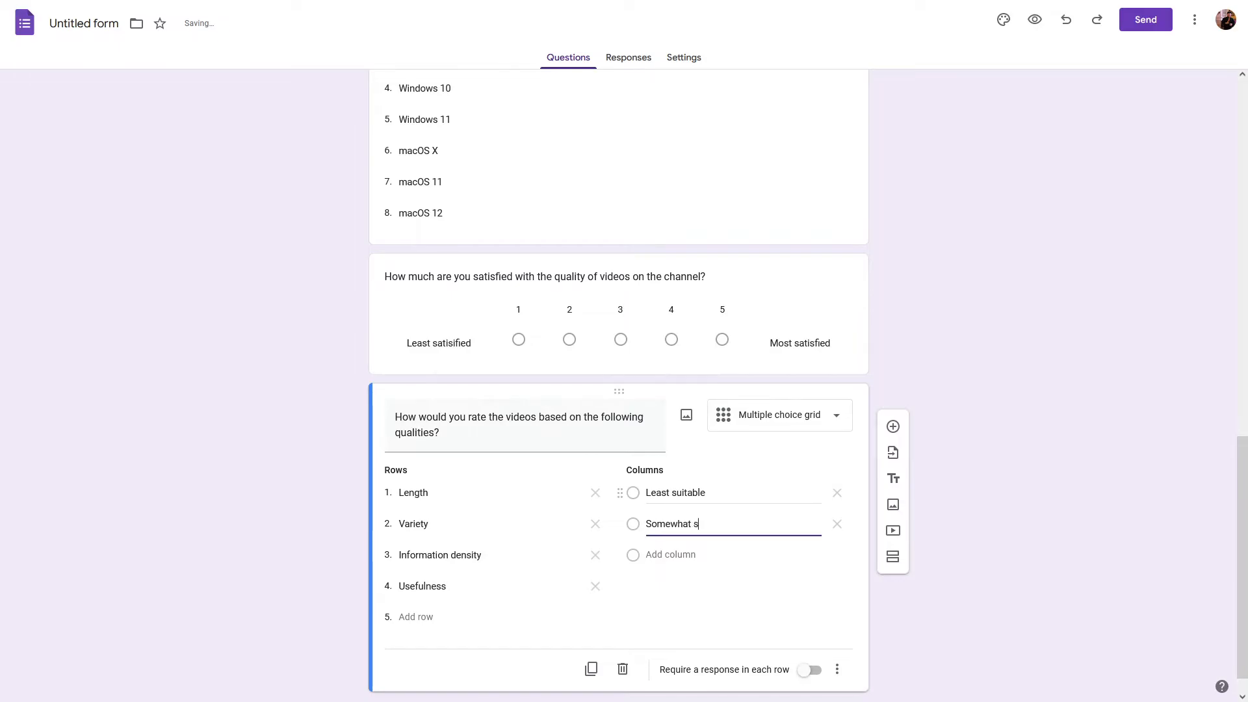
type("uitable")
key("Return")
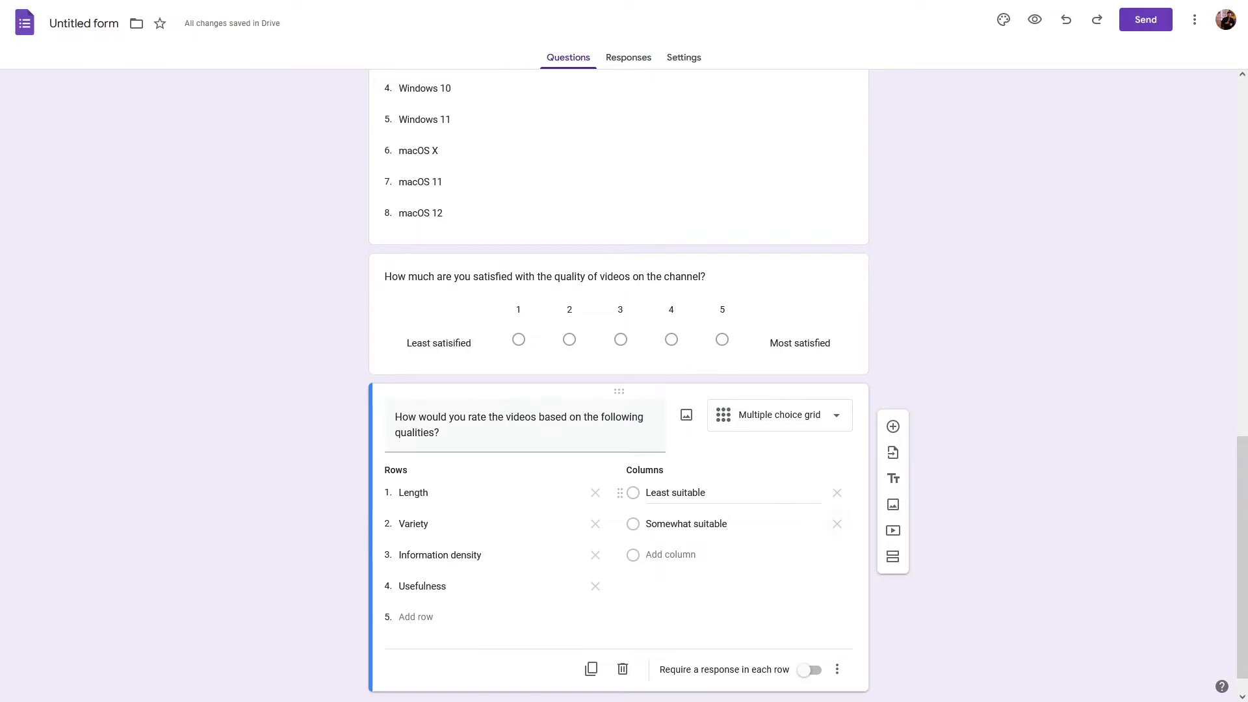
type("Suitable")
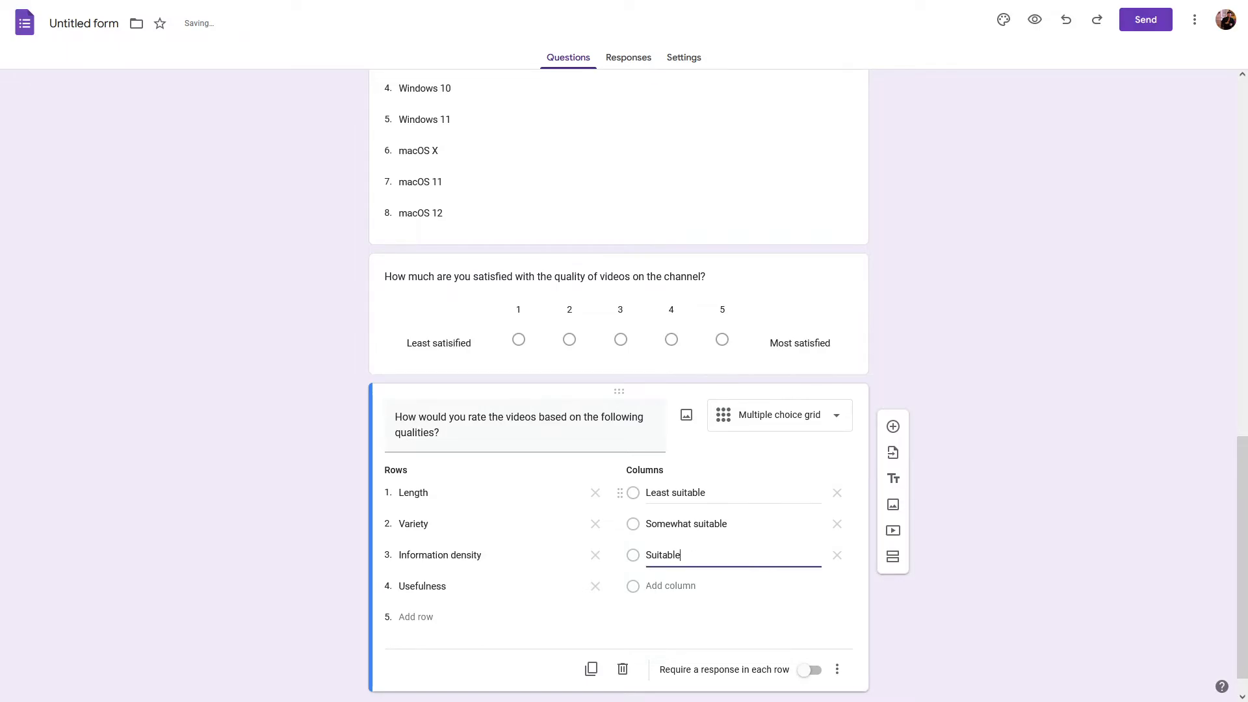
key("Return")
type("V")
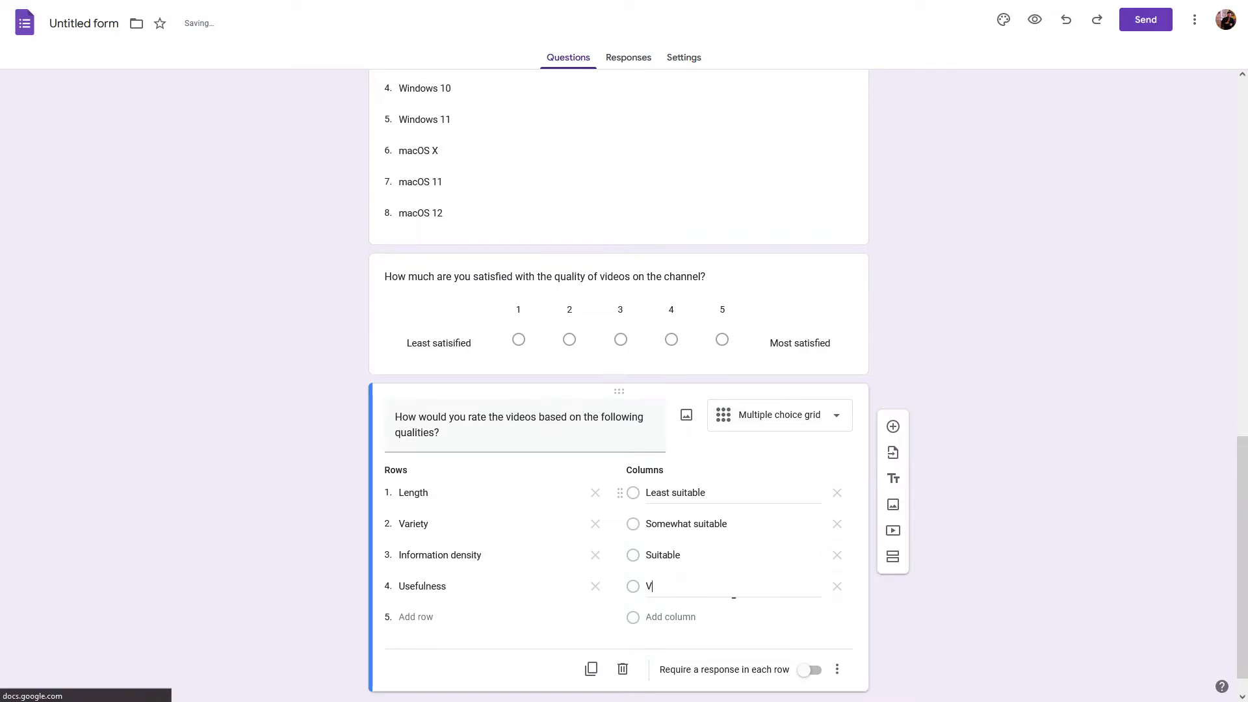
type("ery suitable")
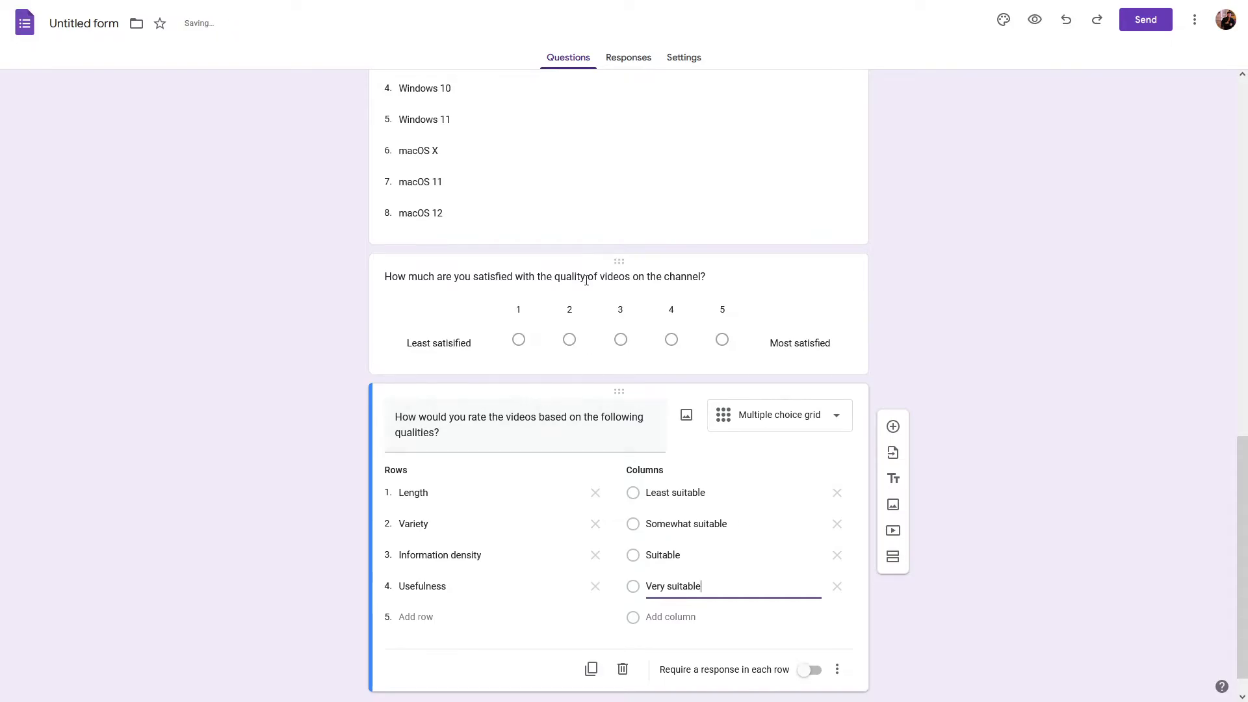
Step: Duplicate the video rating grid question and change the copy's answer type to Checkbox grid
left_click(586, 280)
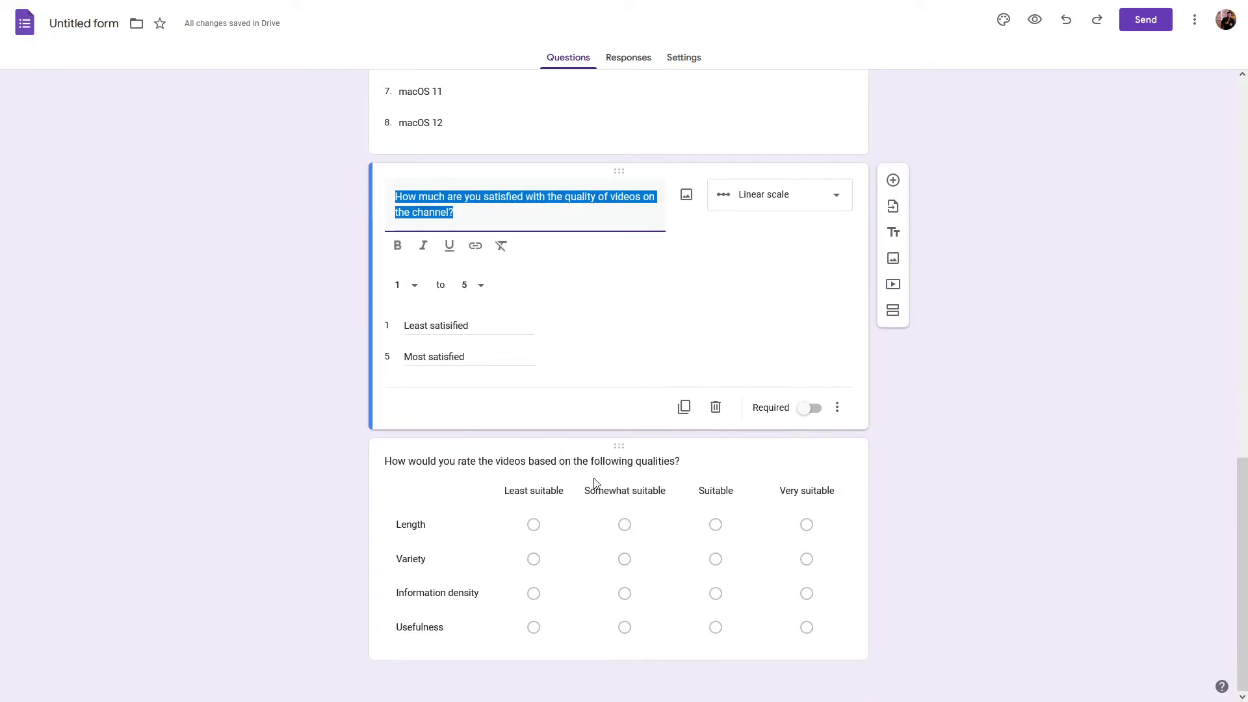
scroll(390, 176, "up", 3)
left_click(481, 183)
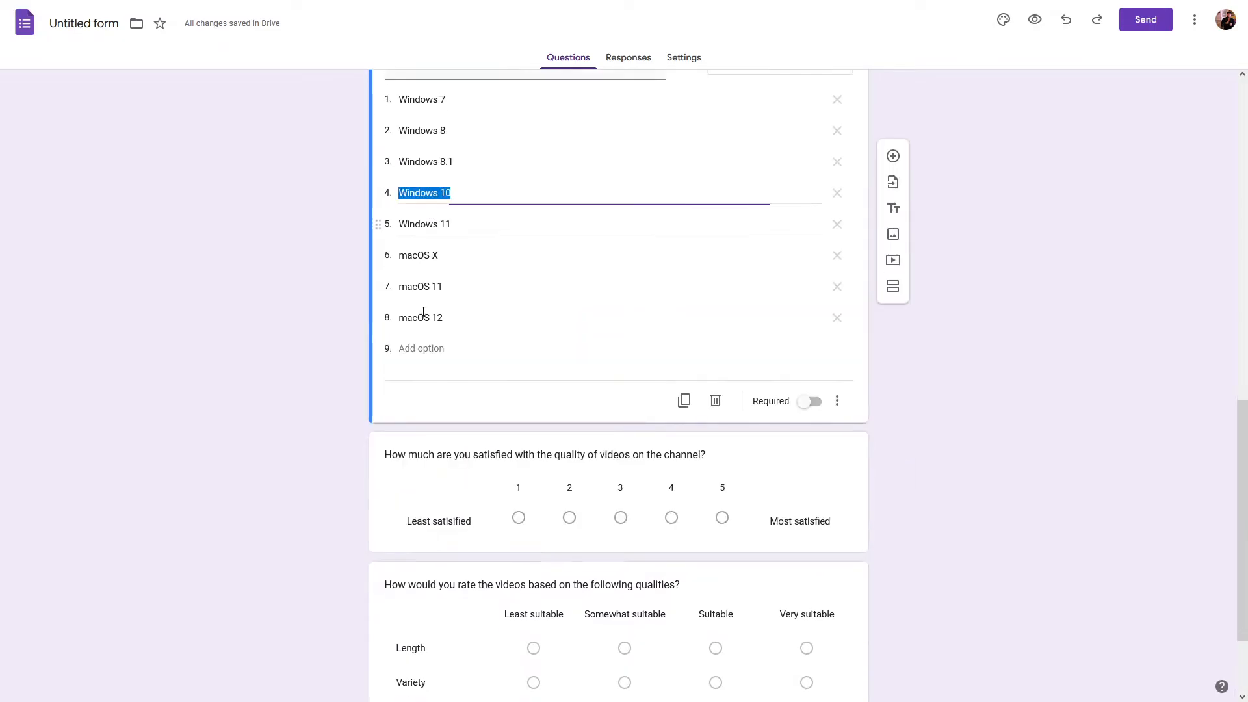
scroll(468, 351, "down", 2)
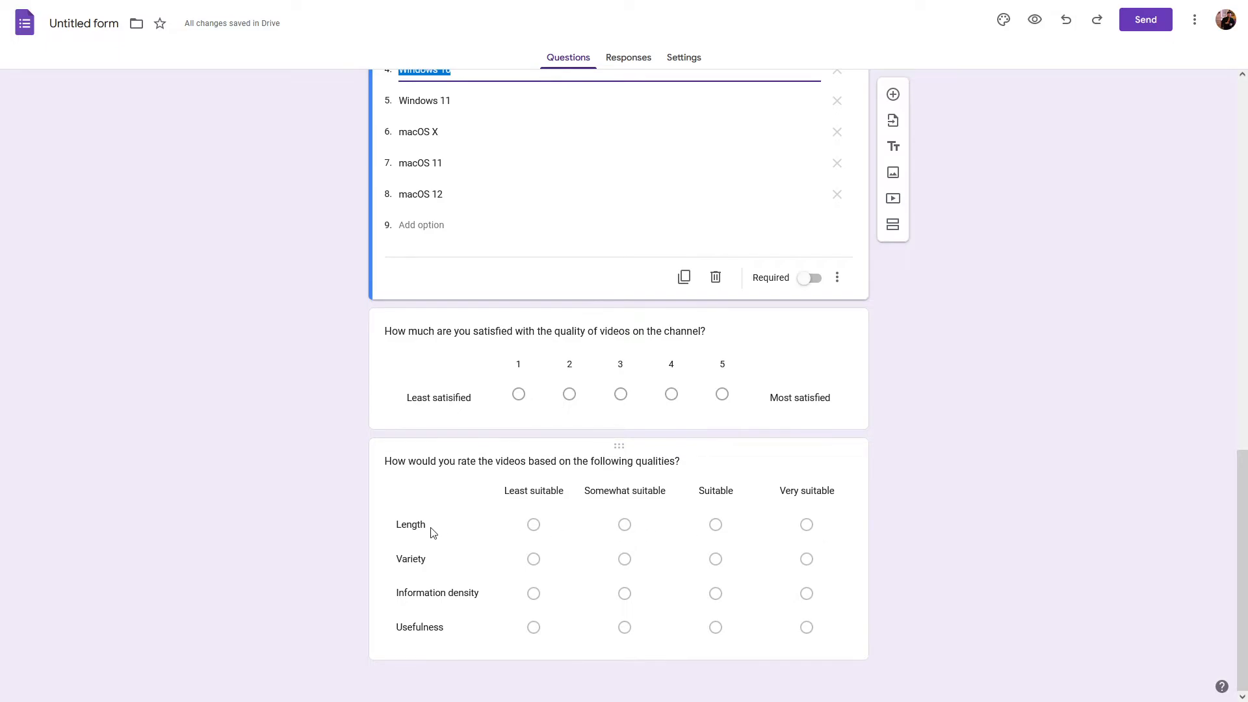
left_click(564, 494)
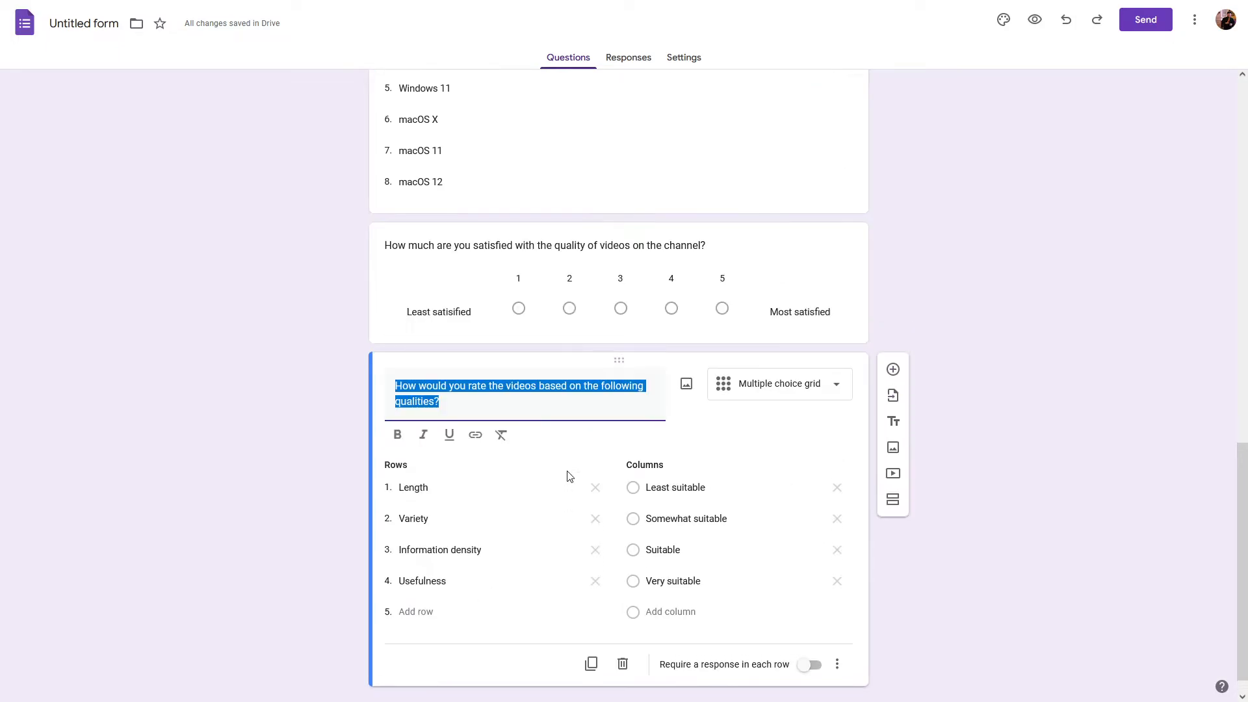
left_click(591, 664)
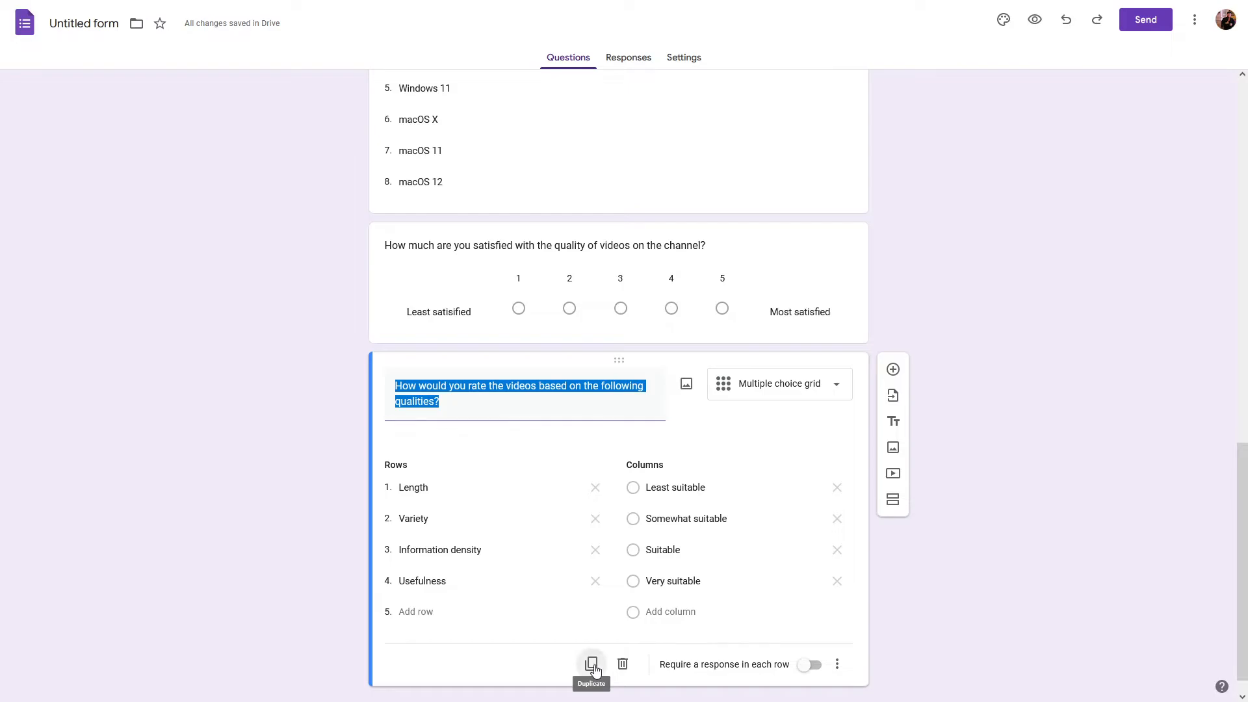
left_click(771, 447)
left_click(756, 476)
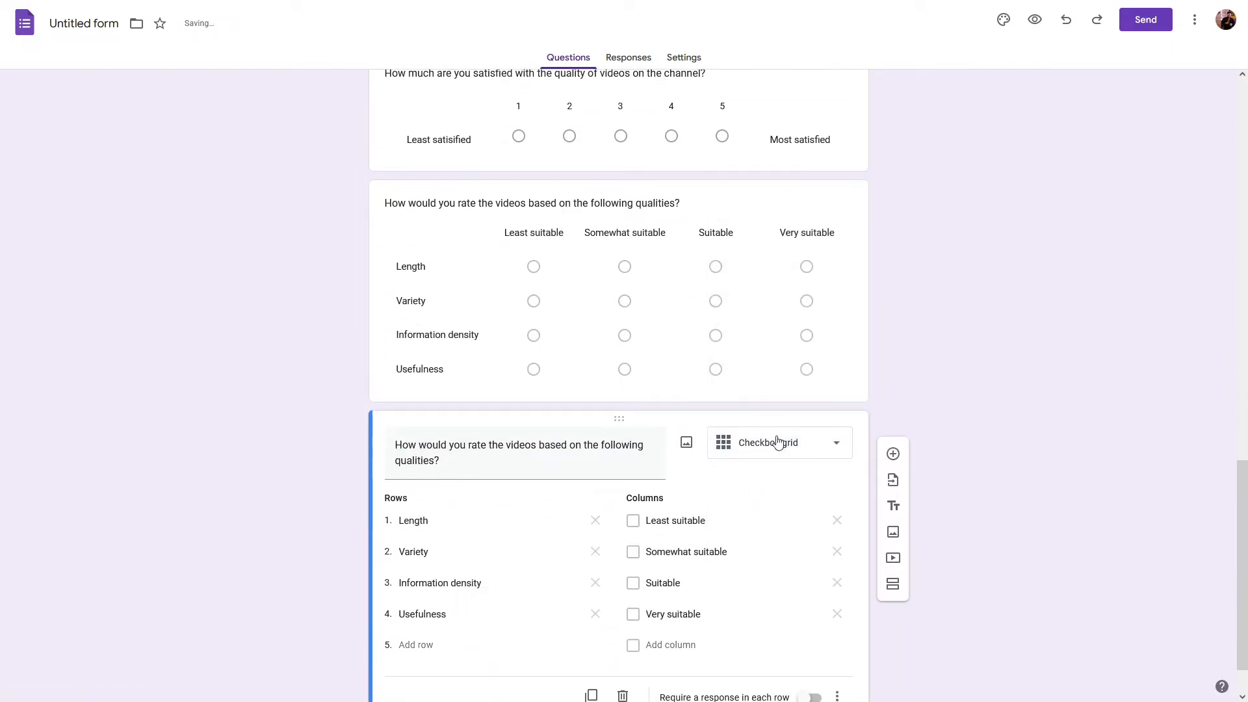
Step: Compare the layout of the multiple choice grid question with its checkbox grid copy
left_click(777, 443)
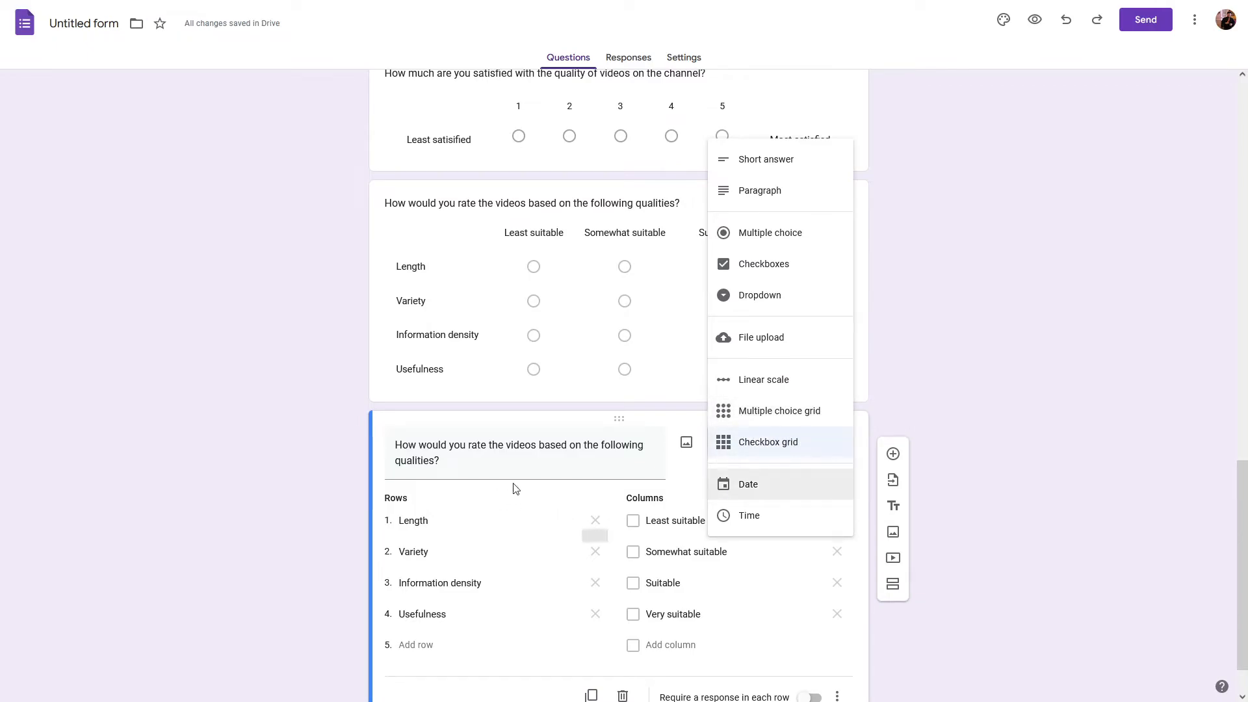
left_click(525, 463)
scroll(492, 616, "down", 2)
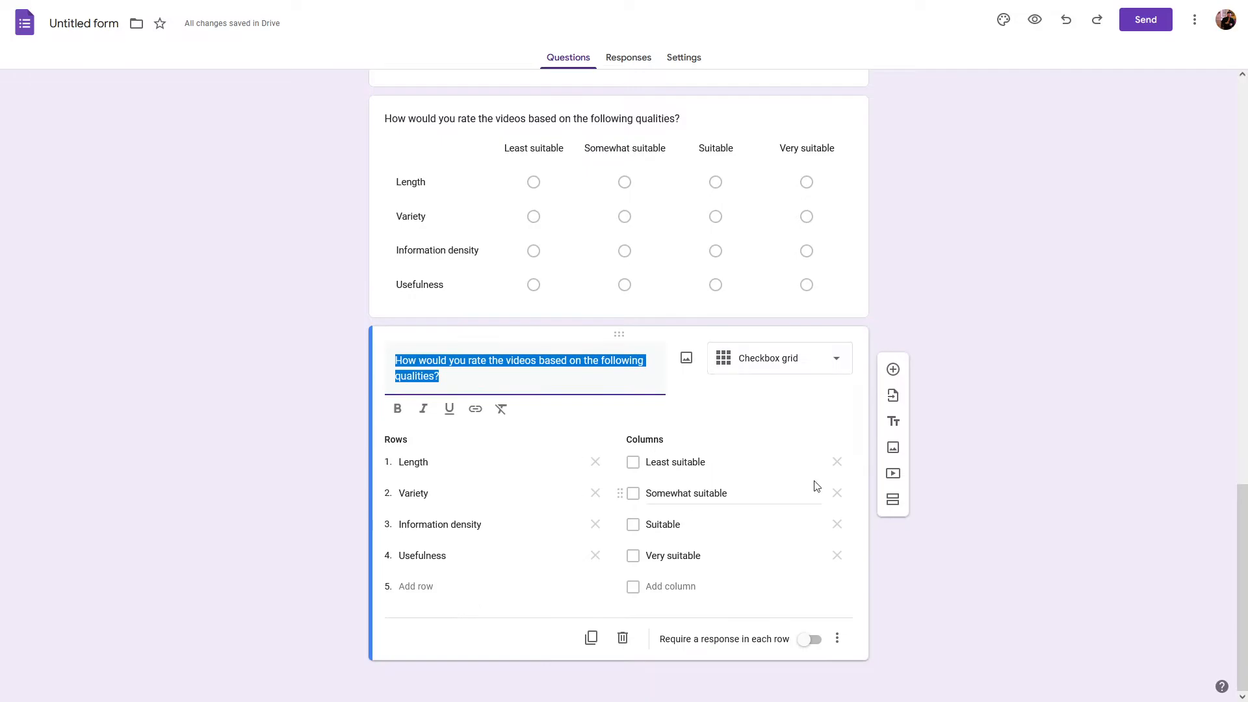
left_click(620, 113)
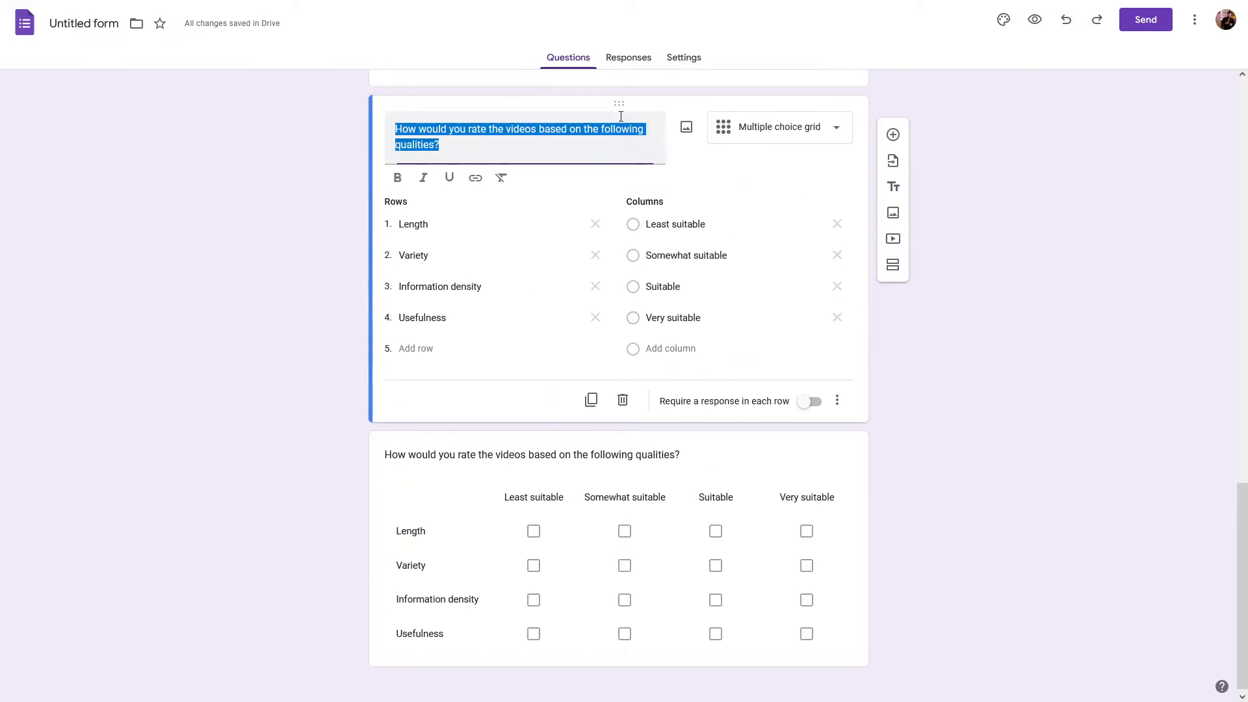
left_click(698, 520)
scroll(686, 403, "up", 2)
left_click(693, 464)
scroll(693, 464, "down", 1)
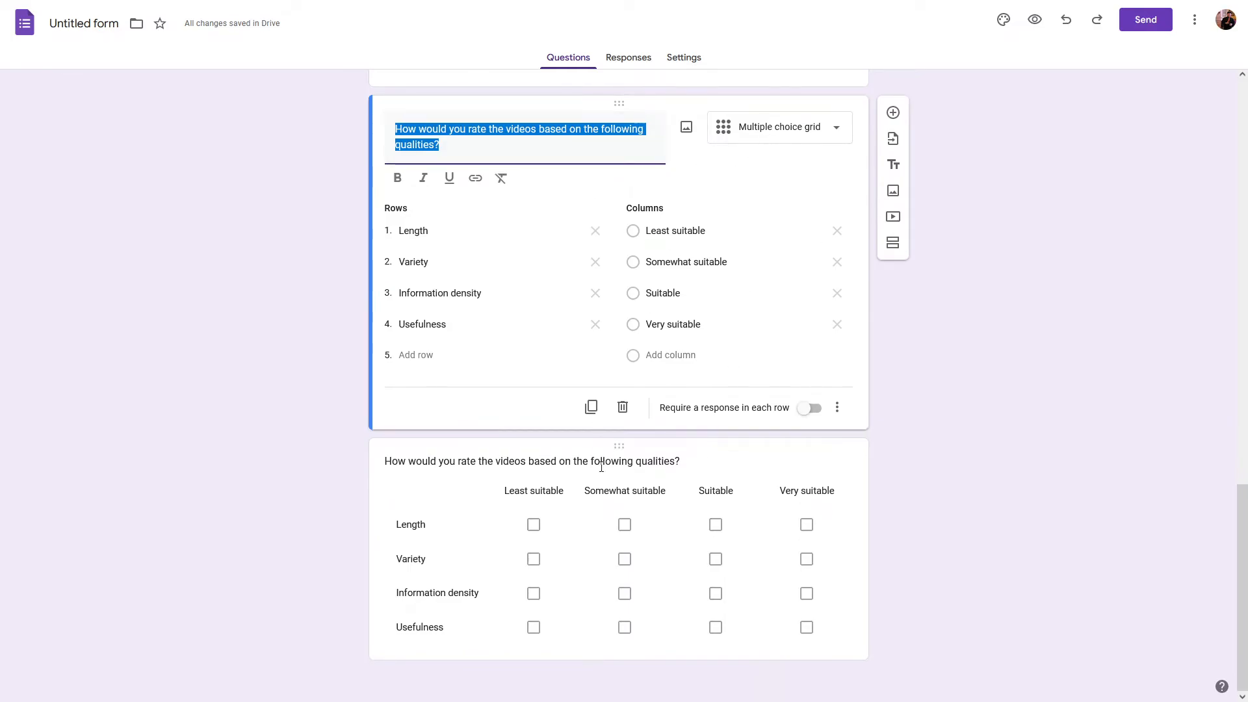
Step: Add a Date question below the checkbox grid titled "When is your birthday?"
left_click(640, 502)
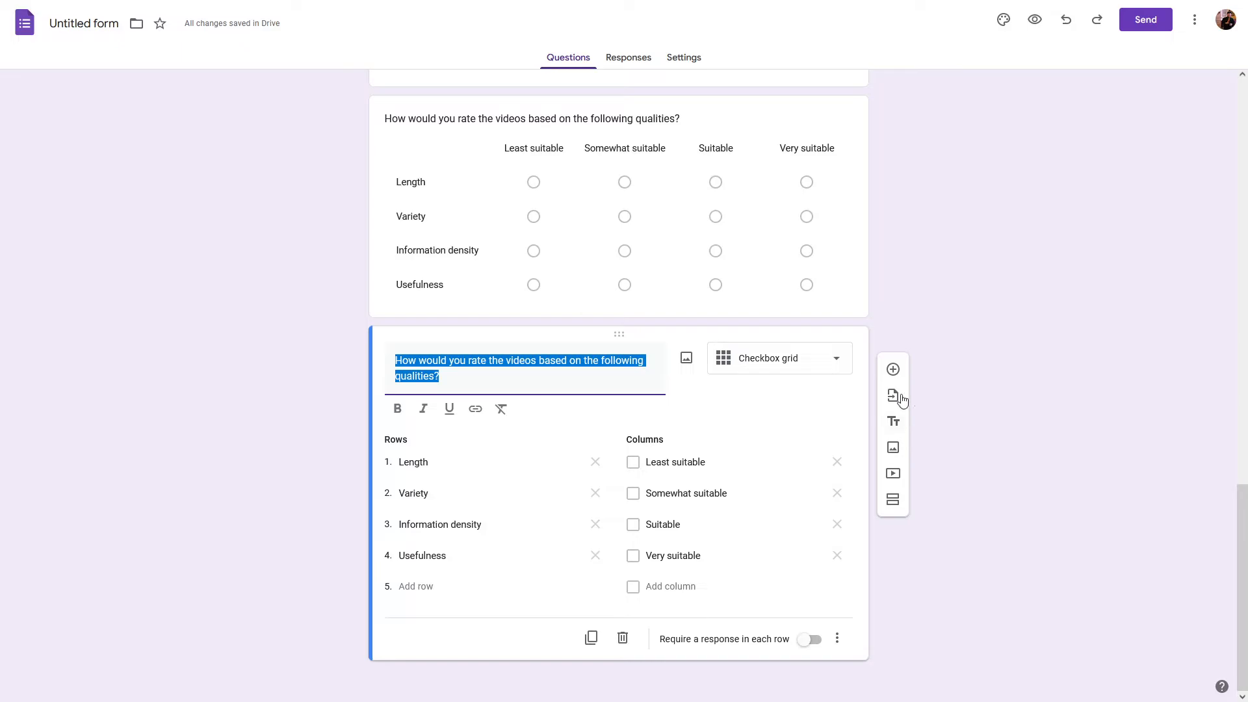
left_click(893, 369)
left_click(761, 578)
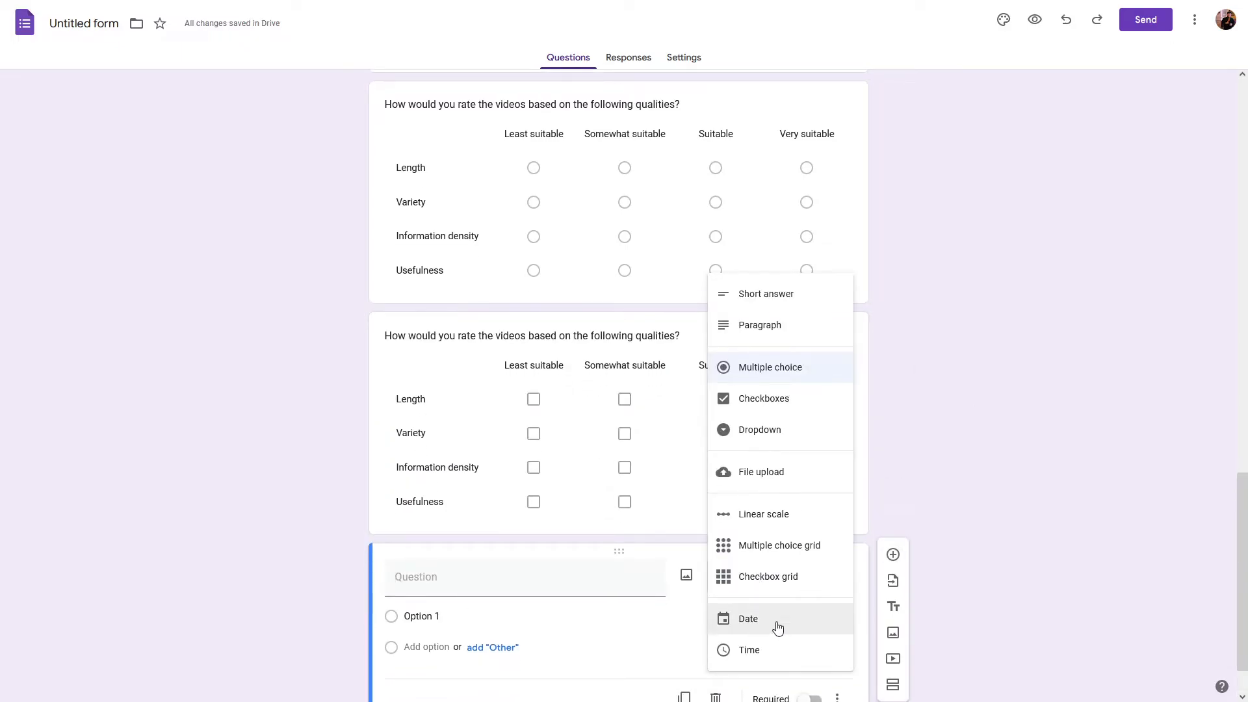
left_click(778, 628)
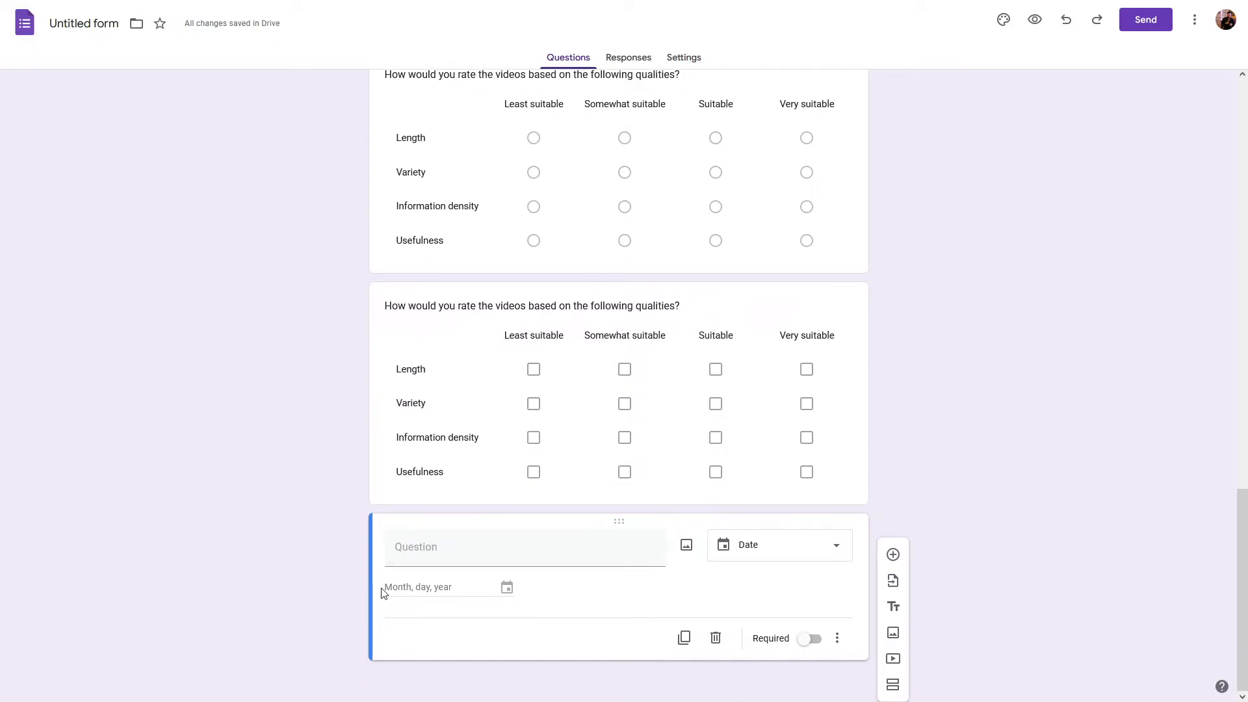
left_click(470, 556)
type("What")
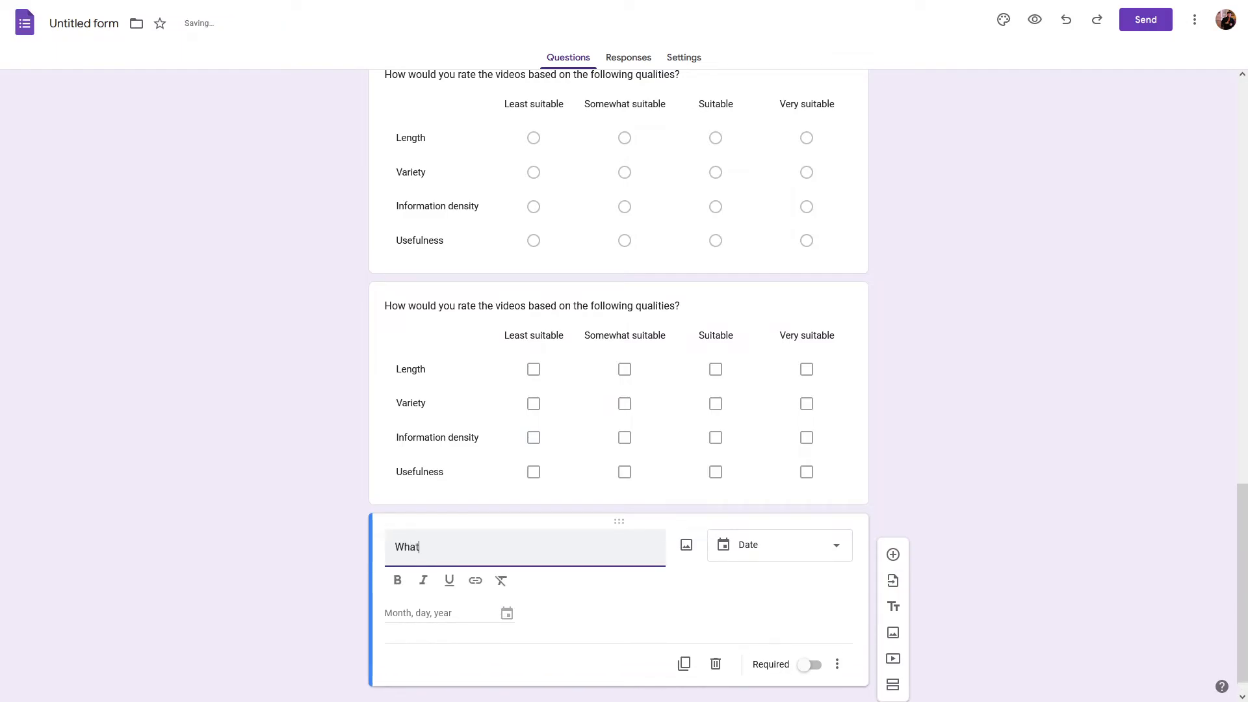
key("BackSpace")
key("BackSpace")
type("en is your birthday")
Step: Add a Time question after the birthday question titled "What time do you usually watch our videos?"
left_click(893, 554)
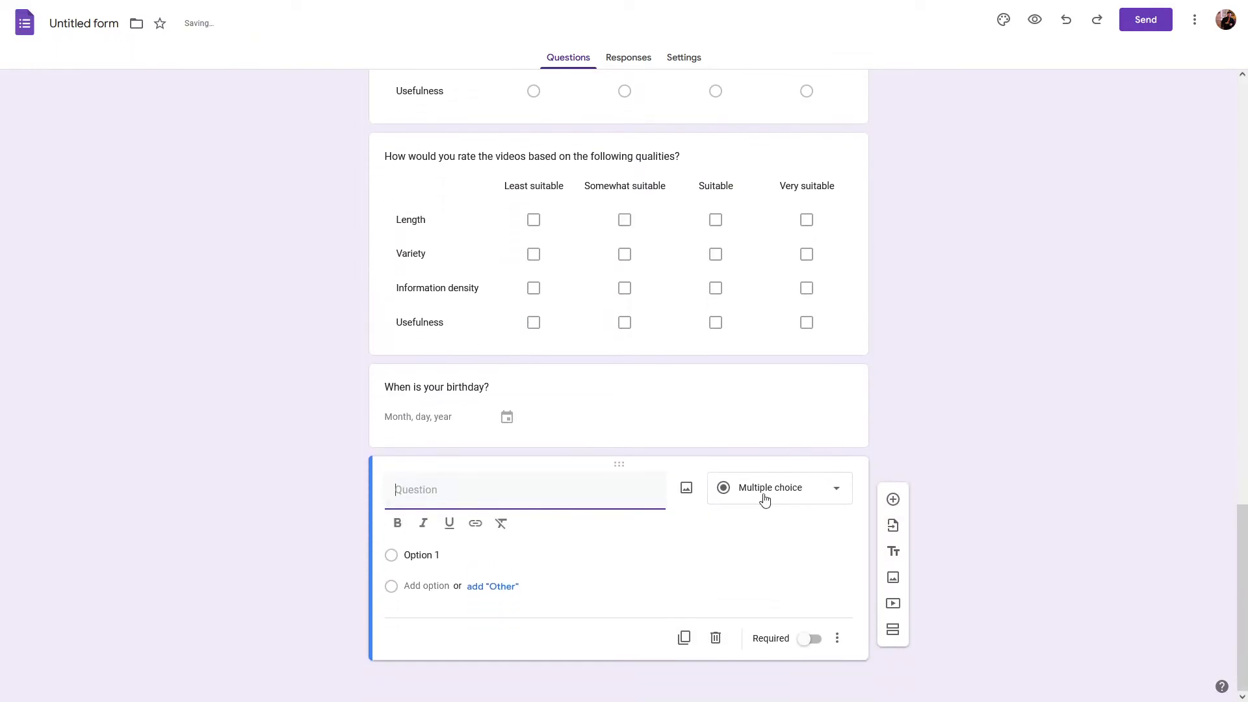
left_click(763, 498)
left_click(751, 643)
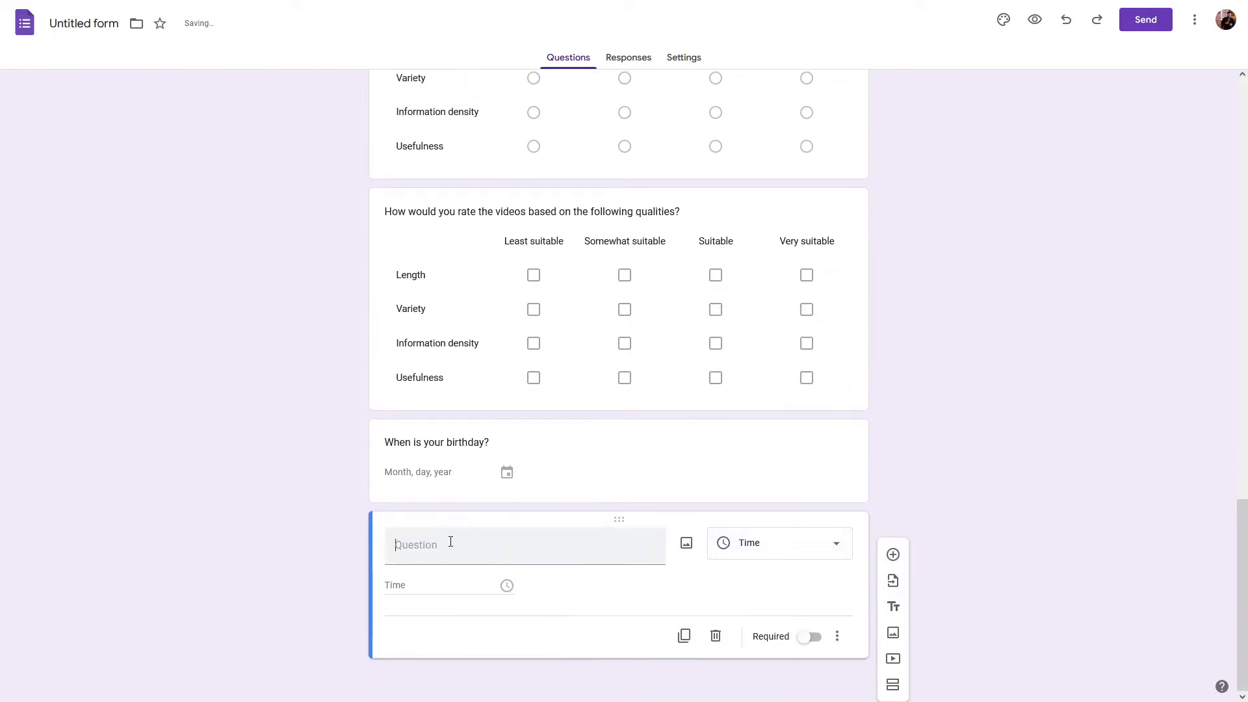
left_click(455, 542)
type("At what")
key("ctrl+a")
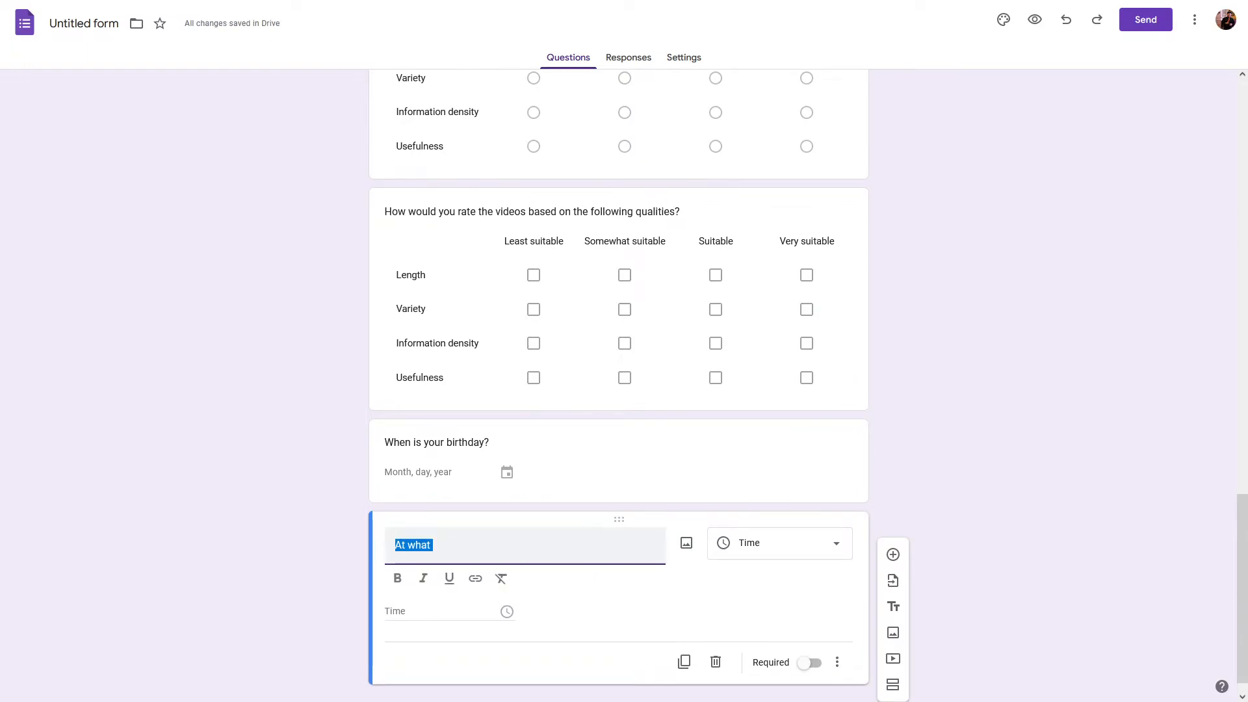
type("What time do you usually watch our videos?")
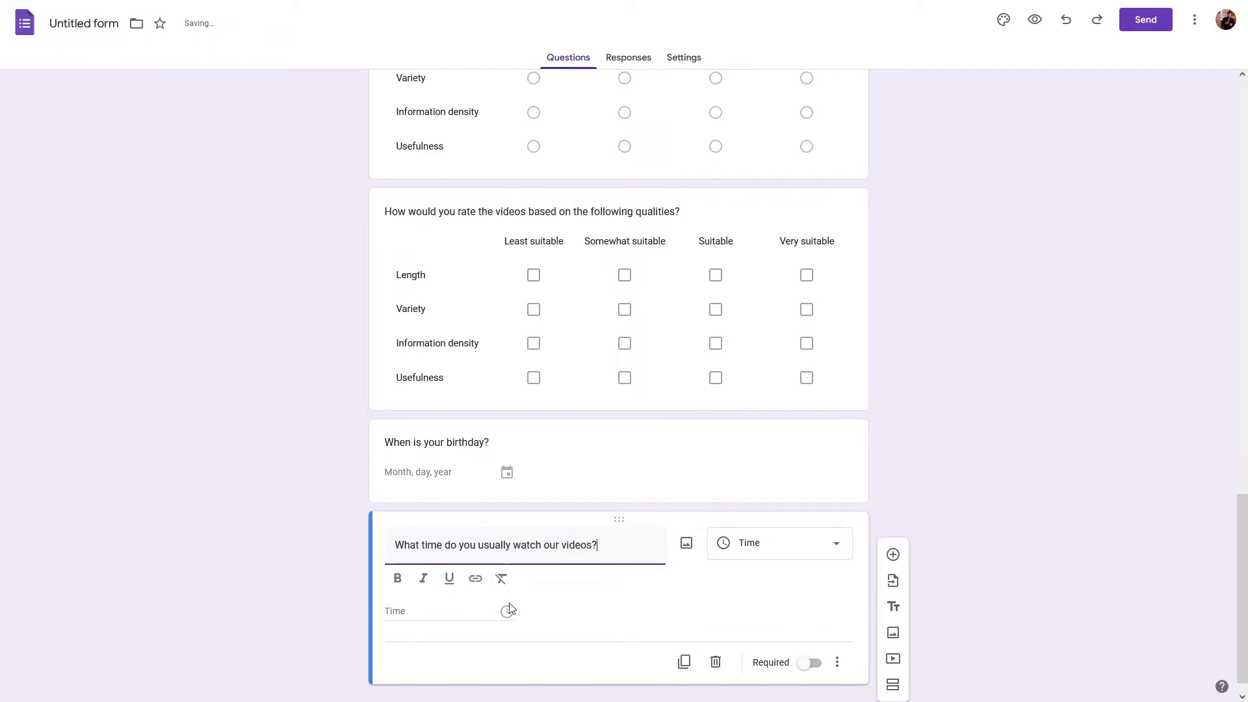
Step: Preview the form and review its title, description and respondent account line
left_click(481, 435)
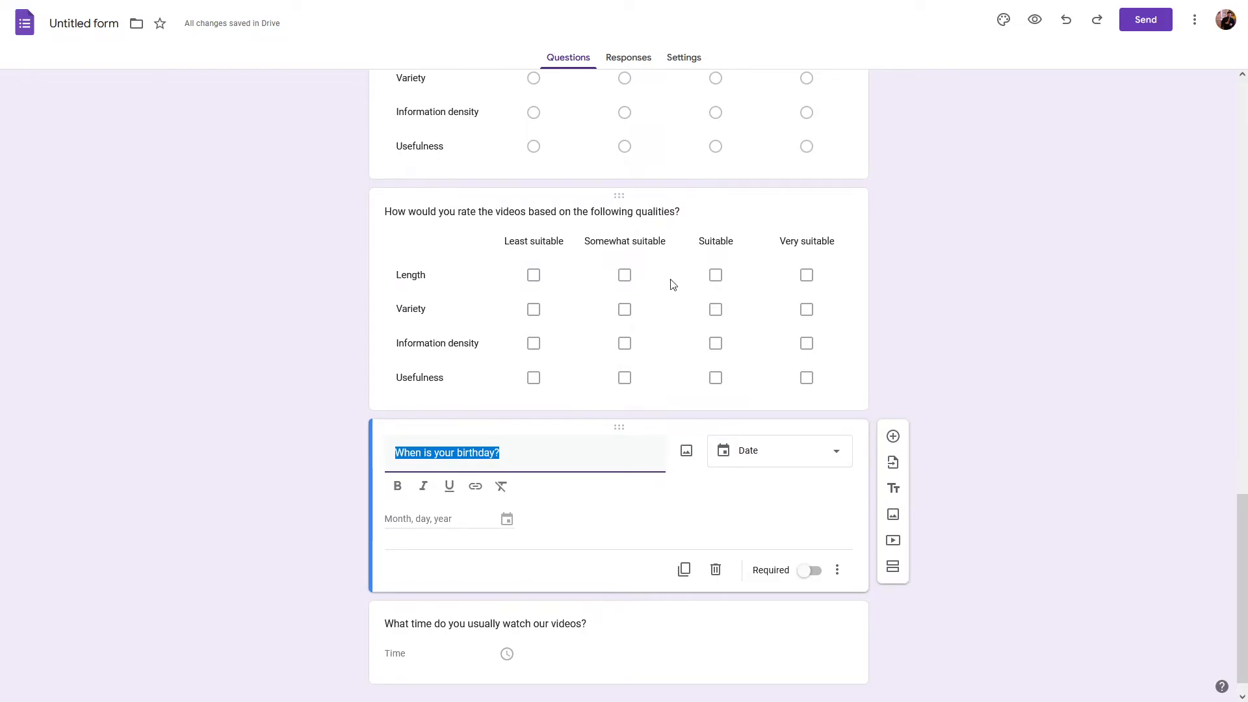
left_click(1035, 21)
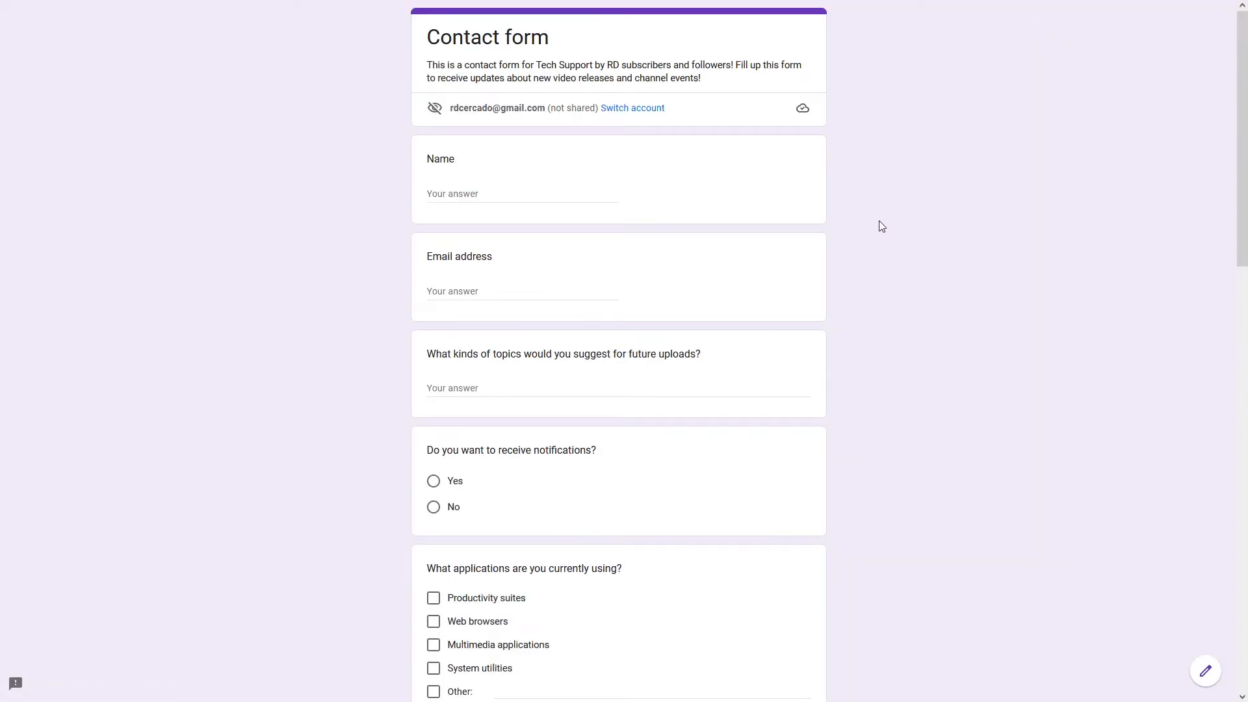
left_click_drag(434, 37, 559, 43)
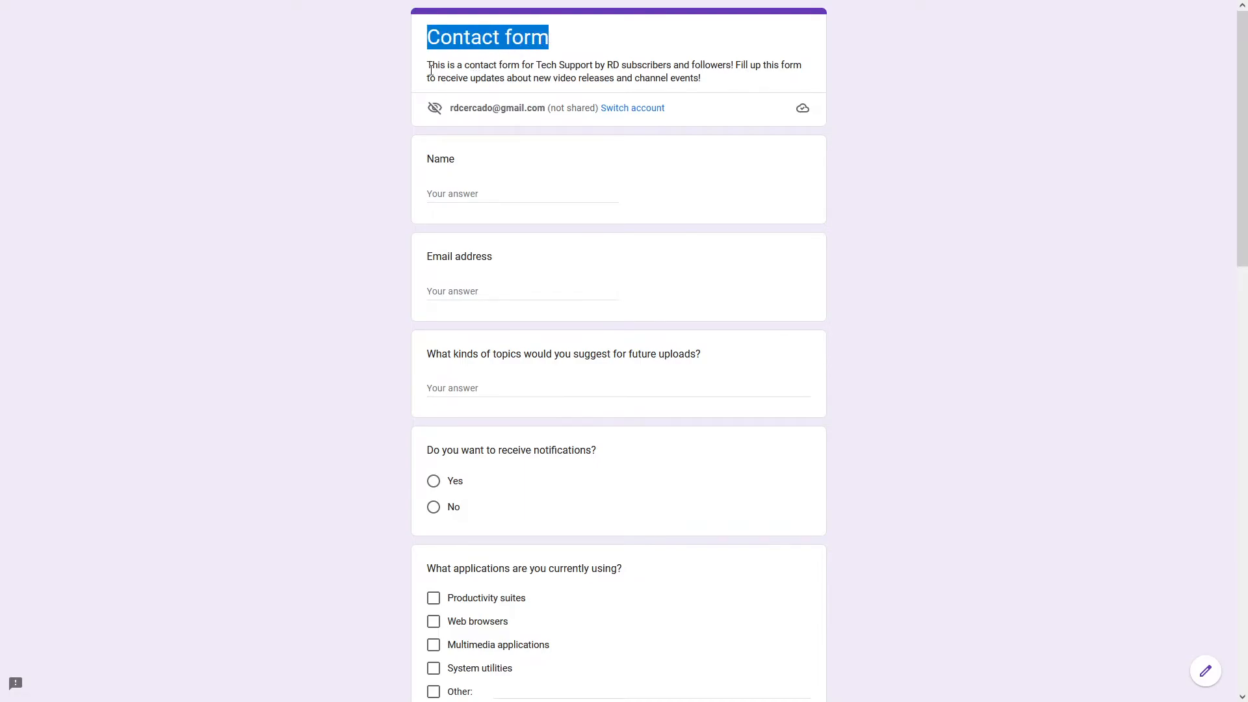
mouse_move(427, 67)
left_mouse_down()
mouse_move(729, 66)
mouse_move(727, 83)
mouse_move(407, 76)
mouse_move(415, 68)
left_mouse_up()
left_click(726, 83)
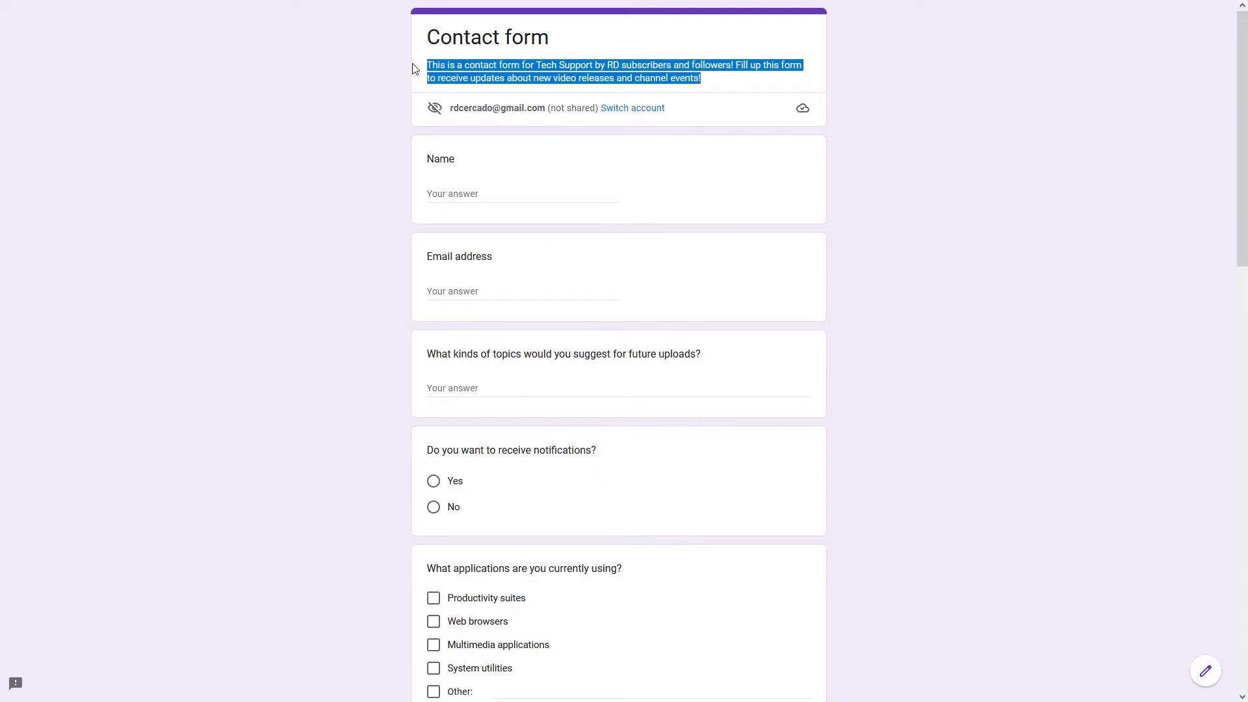
left_click(379, 106)
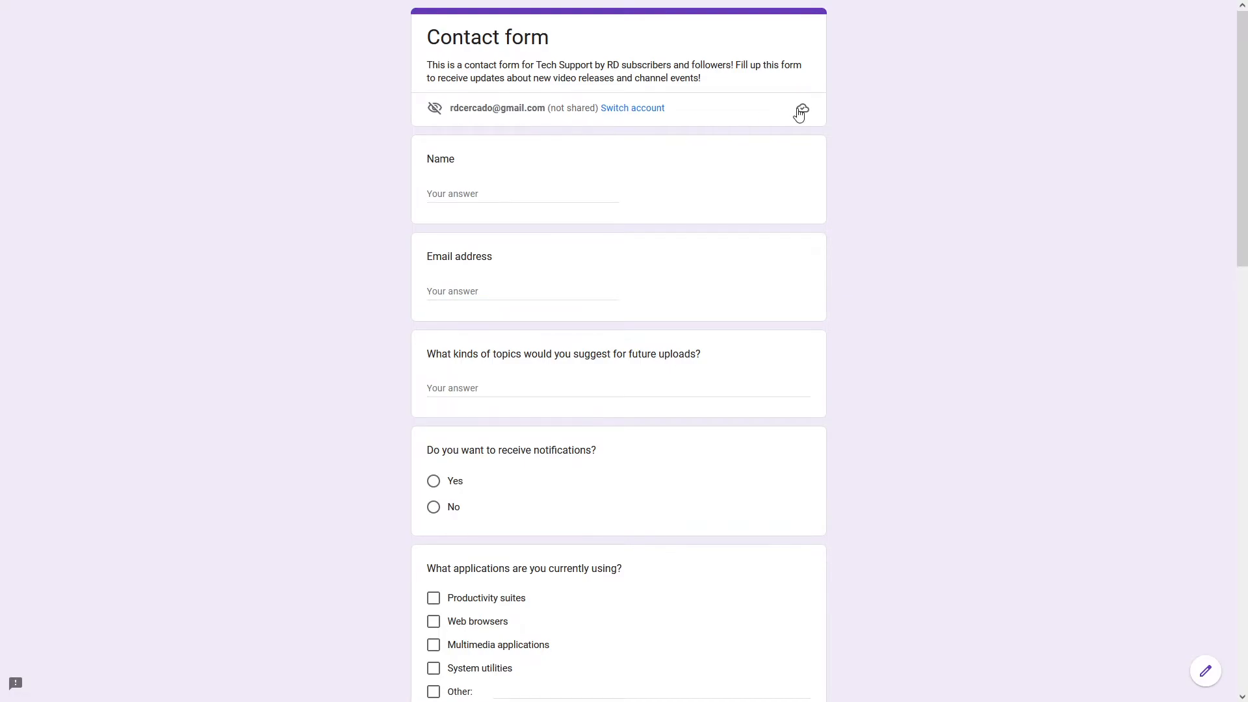
left_click_drag(557, 109, 582, 109)
left_click(582, 109)
Step: Fill in the respondent's full name and e-mail address in the form preview
left_click(493, 191)
left_click(468, 291)
left_click(467, 197)
type("John Doe")
left_click(482, 290)
type("someone@example.com")
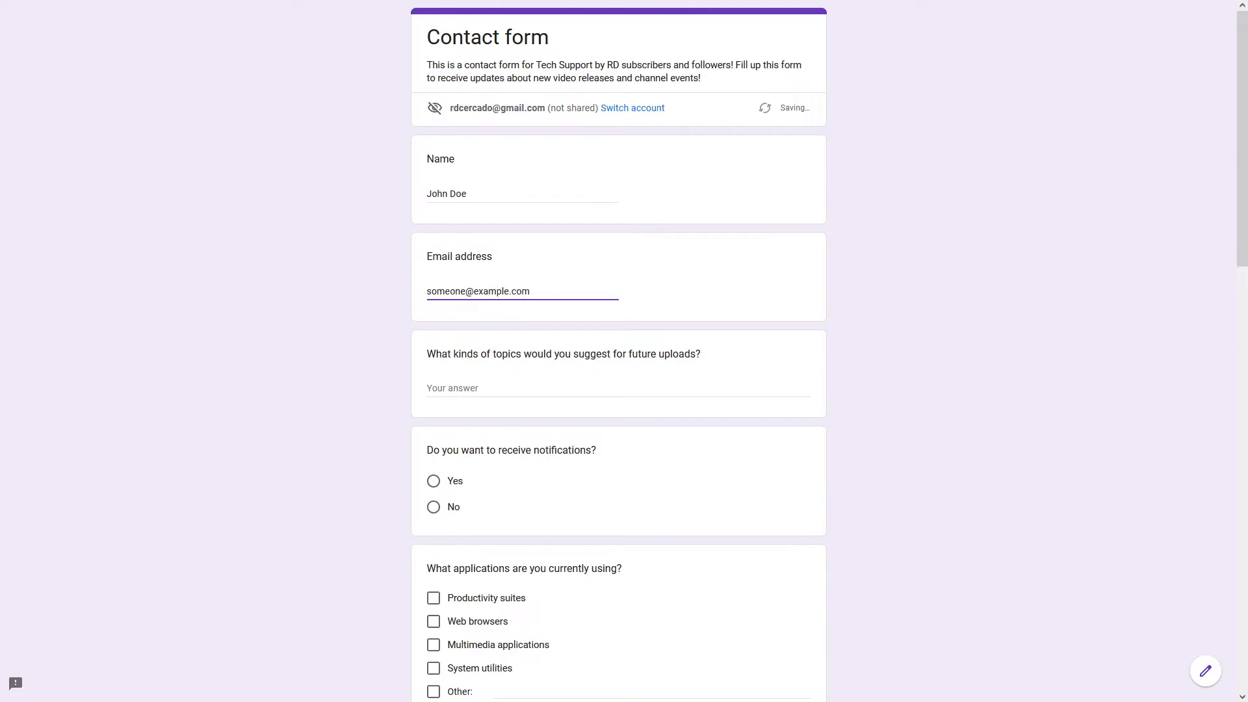
left_click(504, 195)
left_click(531, 290)
left_click(505, 192)
left_click_drag(504, 192, 397, 194)
left_click(476, 192)
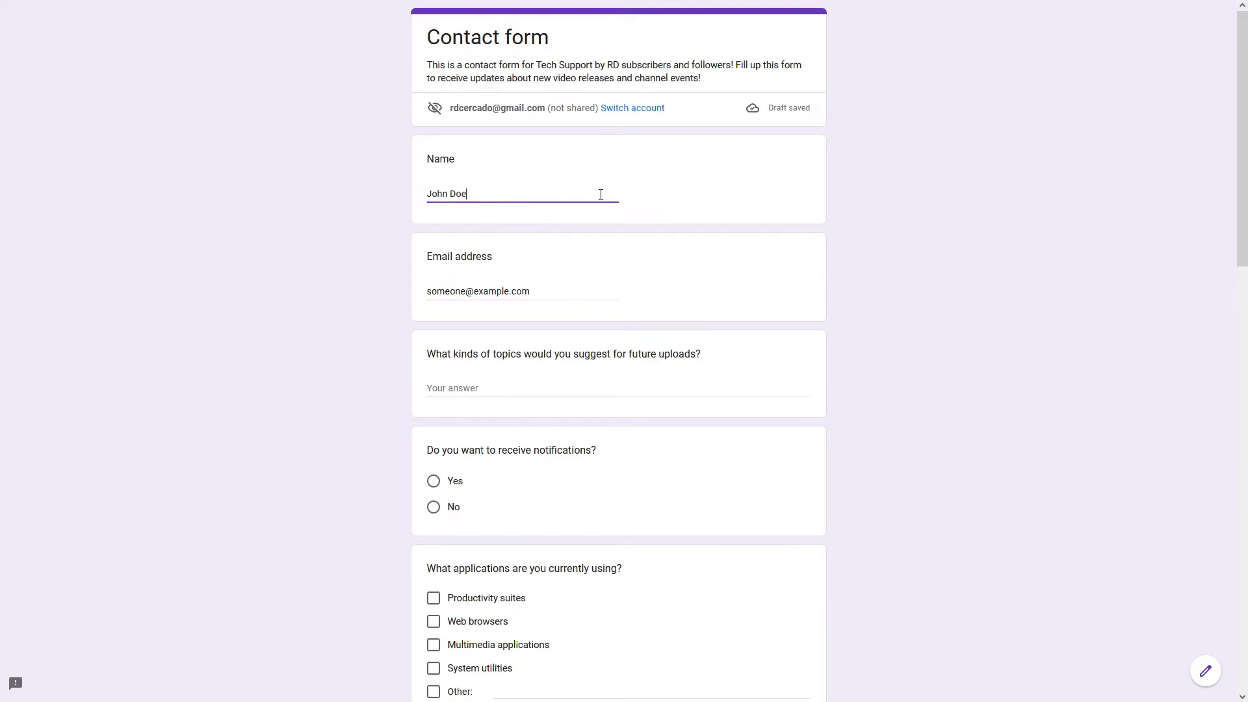
Step: Answer the future topics question with "The quick brown fox jumps over the lazy dog." repeated six times
left_click(528, 389)
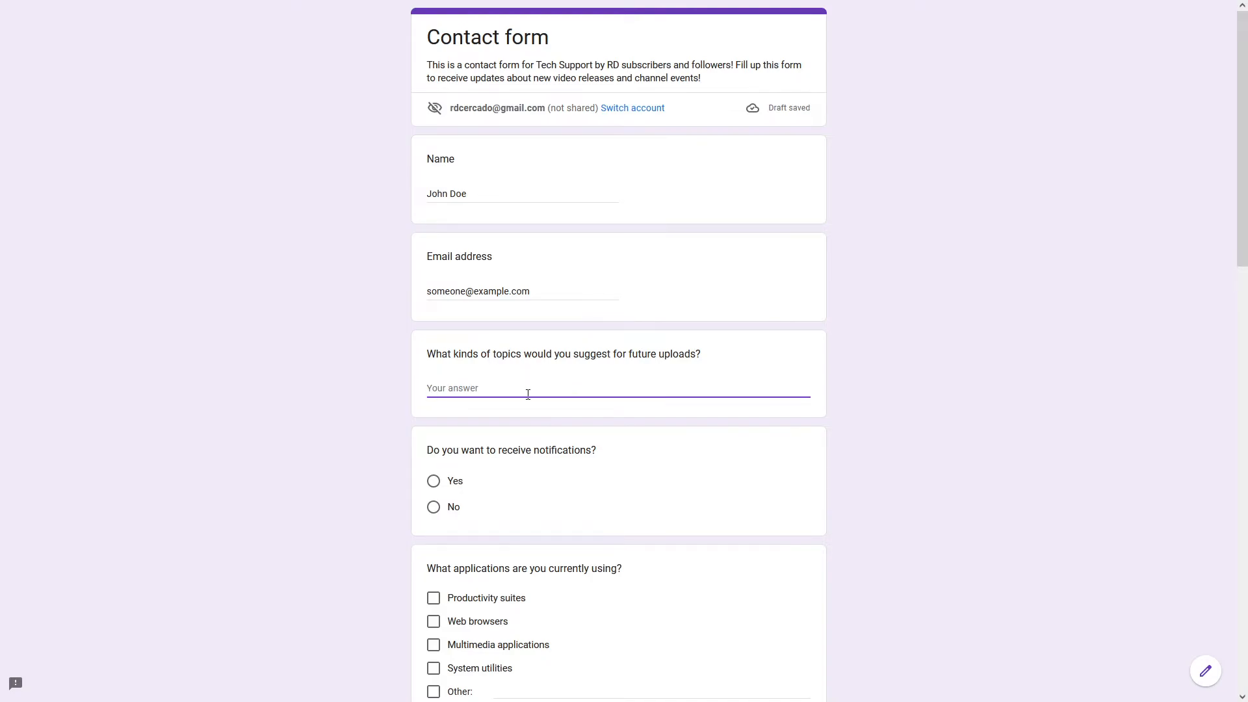
type("The quick brown fox jumps over the lazy dog. The quick")
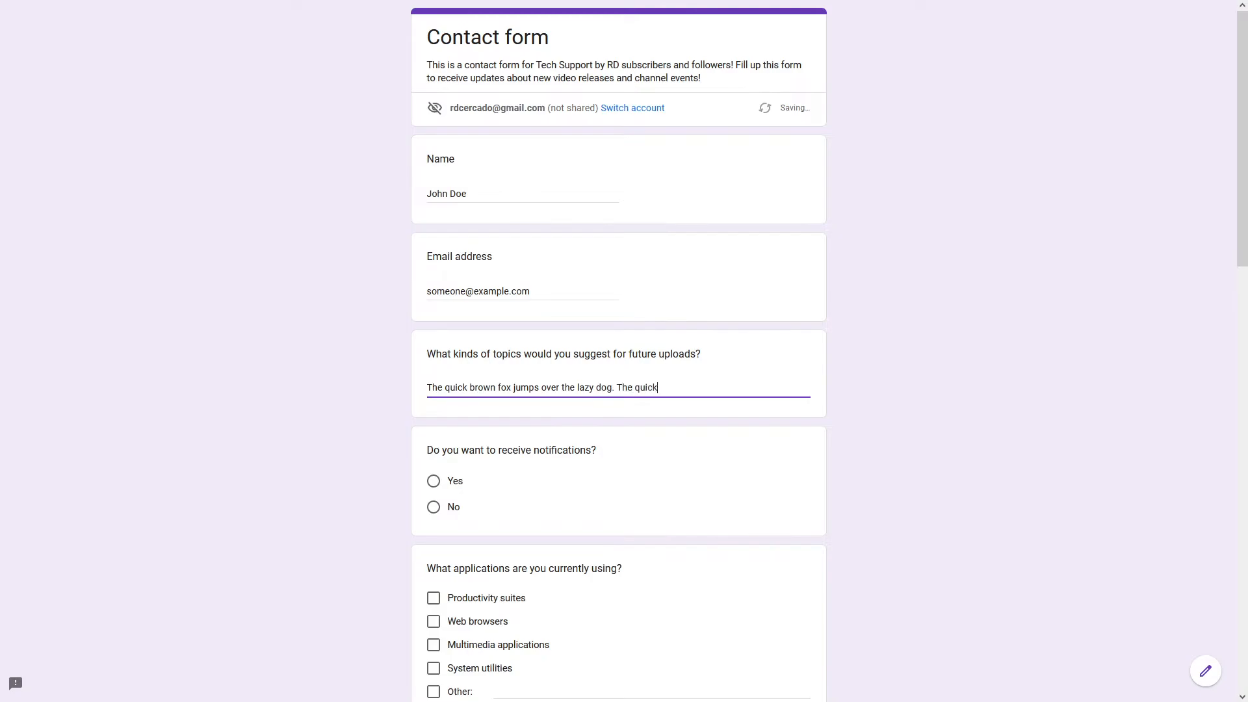
type(" brown fox jumps over the lazy dog.")
key("ctrl+a")
key("ctrl+c")
key("Right")
key("ctrl+v")
key("ctrl+v")
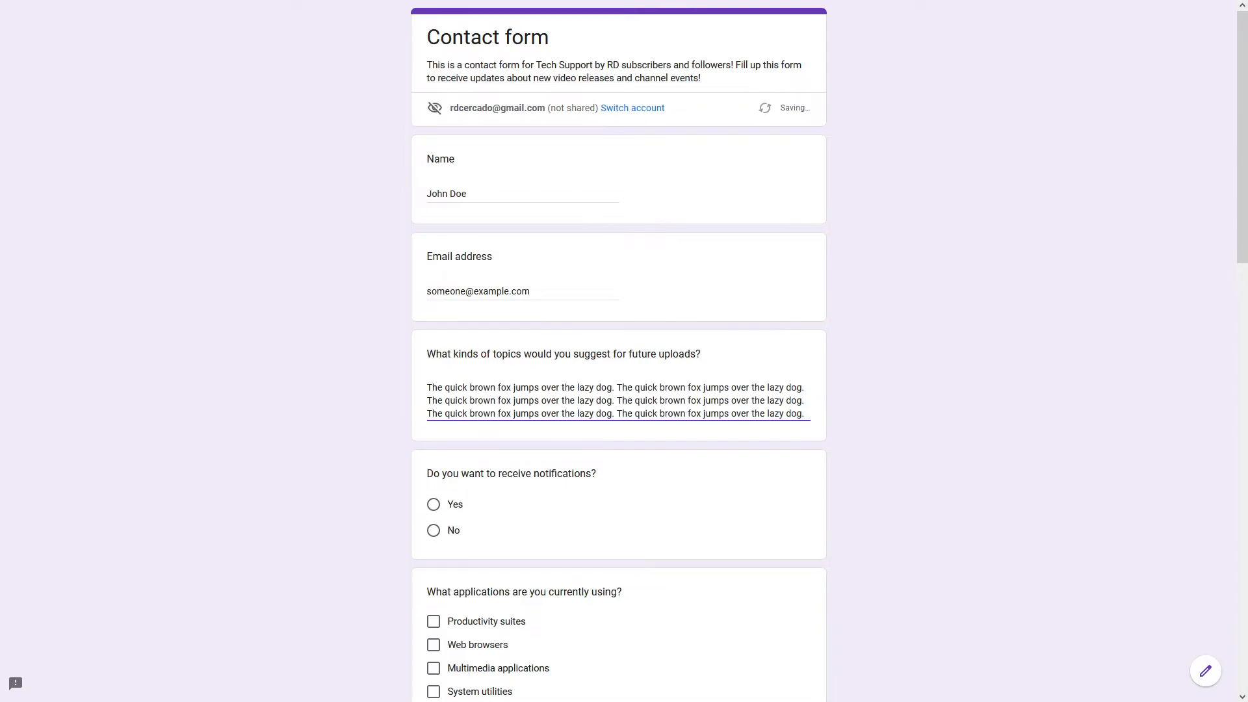
left_click_drag(432, 384, 411, 419)
left_click(766, 413)
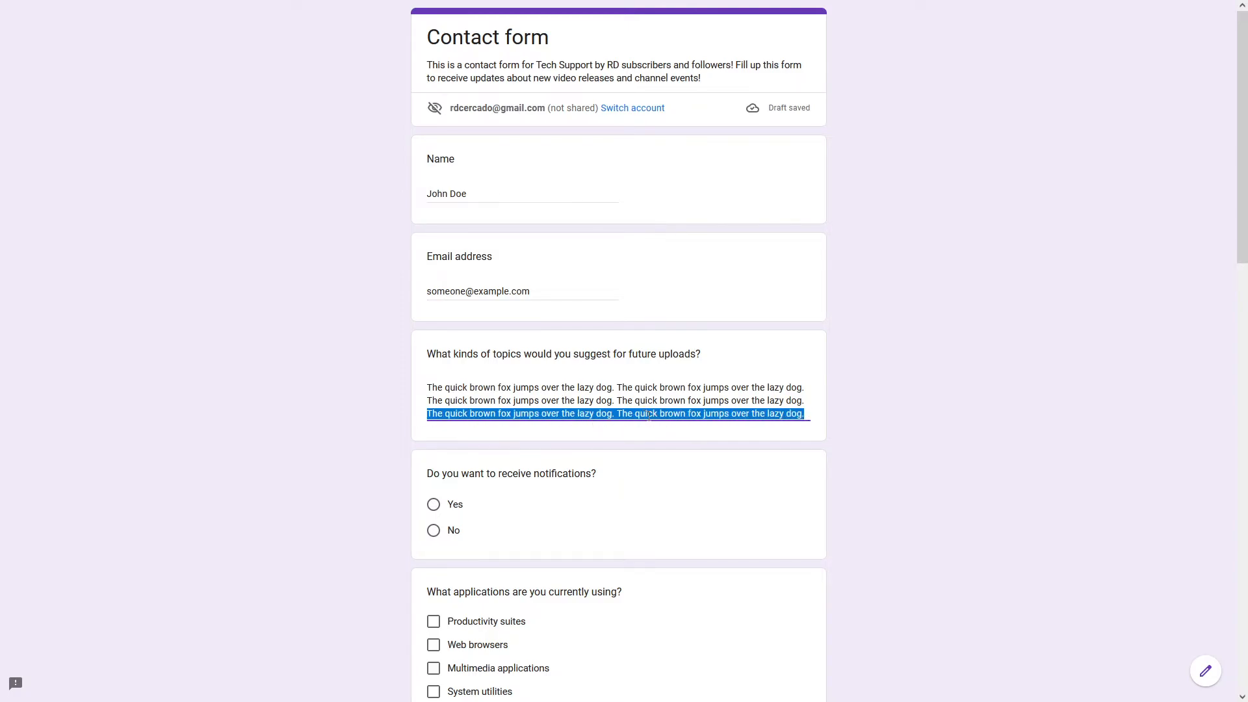
Step: Try the copied sample sentences in the Name field to compare its short answer with the topics paragraph
left_click(487, 193)
key("ctrl+a")
key("ctrl+v")
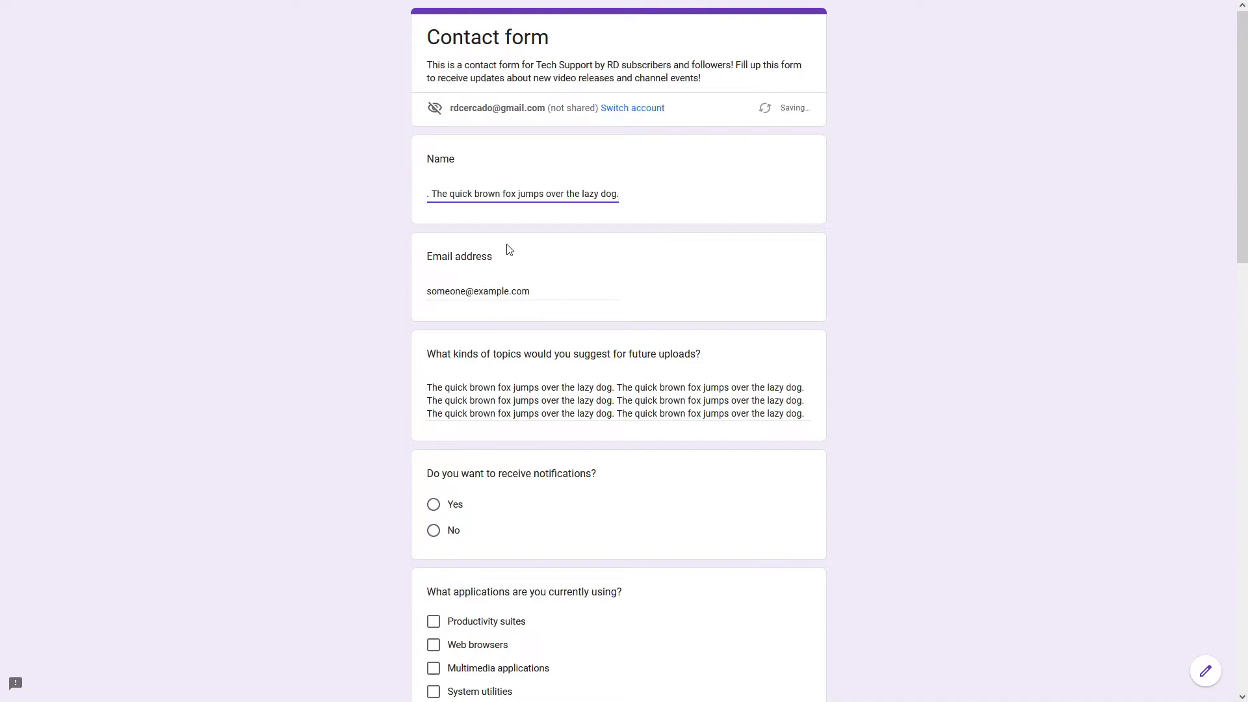
left_click_drag(481, 193, 419, 198)
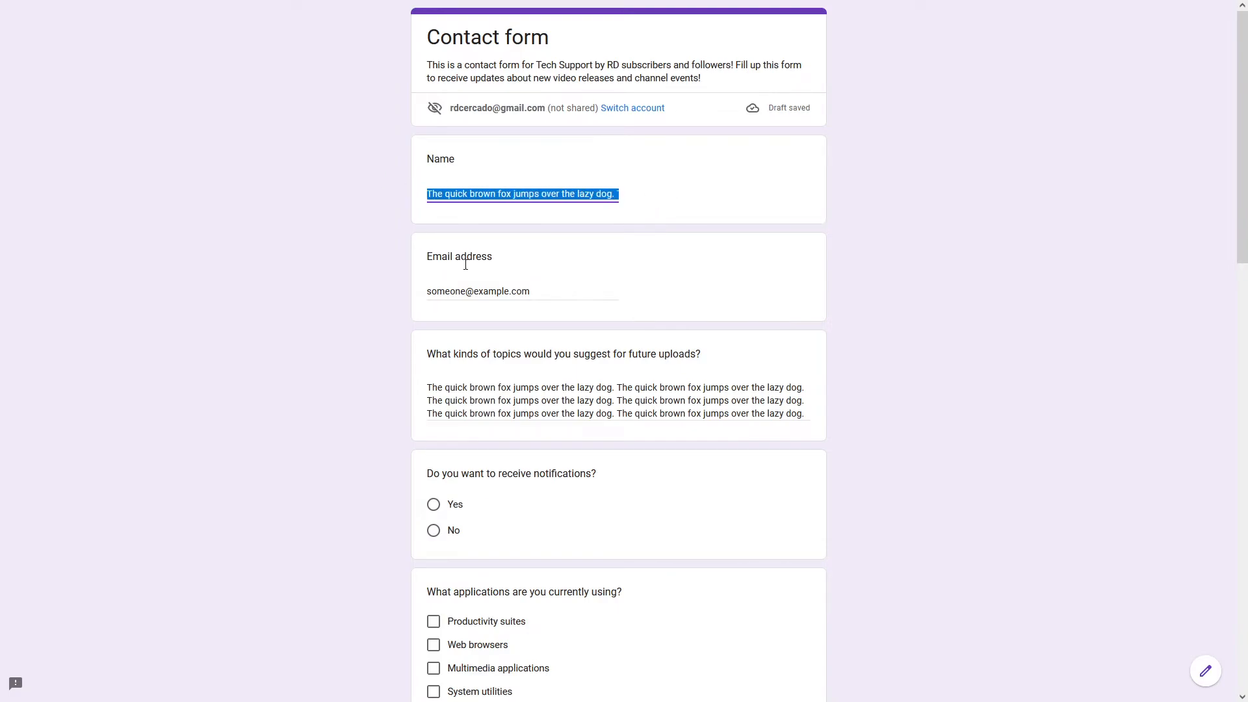
left_click(438, 388)
mouse_move(428, 388)
left_mouse_down()
mouse_move(810, 432)
mouse_move(667, 393)
mouse_move(427, 388)
left_mouse_up()
left_click(805, 405)
left_click(428, 388)
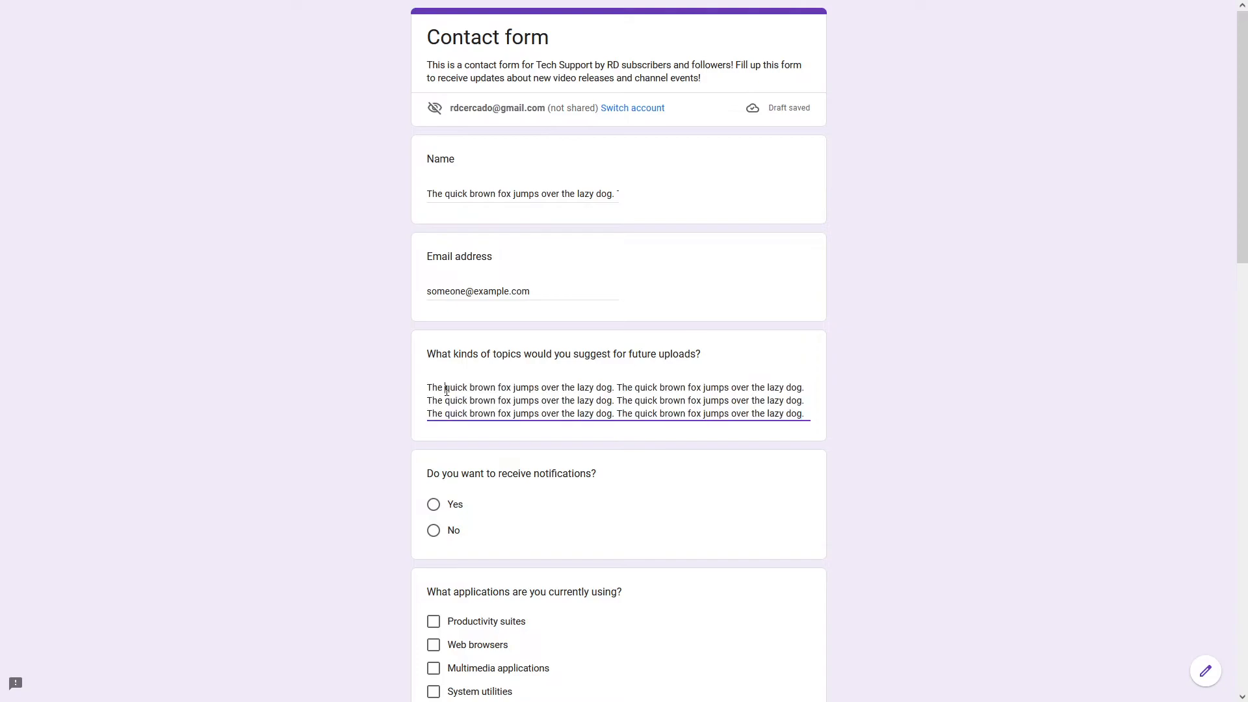
Step: Replace the Name answer with the respondent's full name
left_click(465, 191)
triple_click(466, 191)
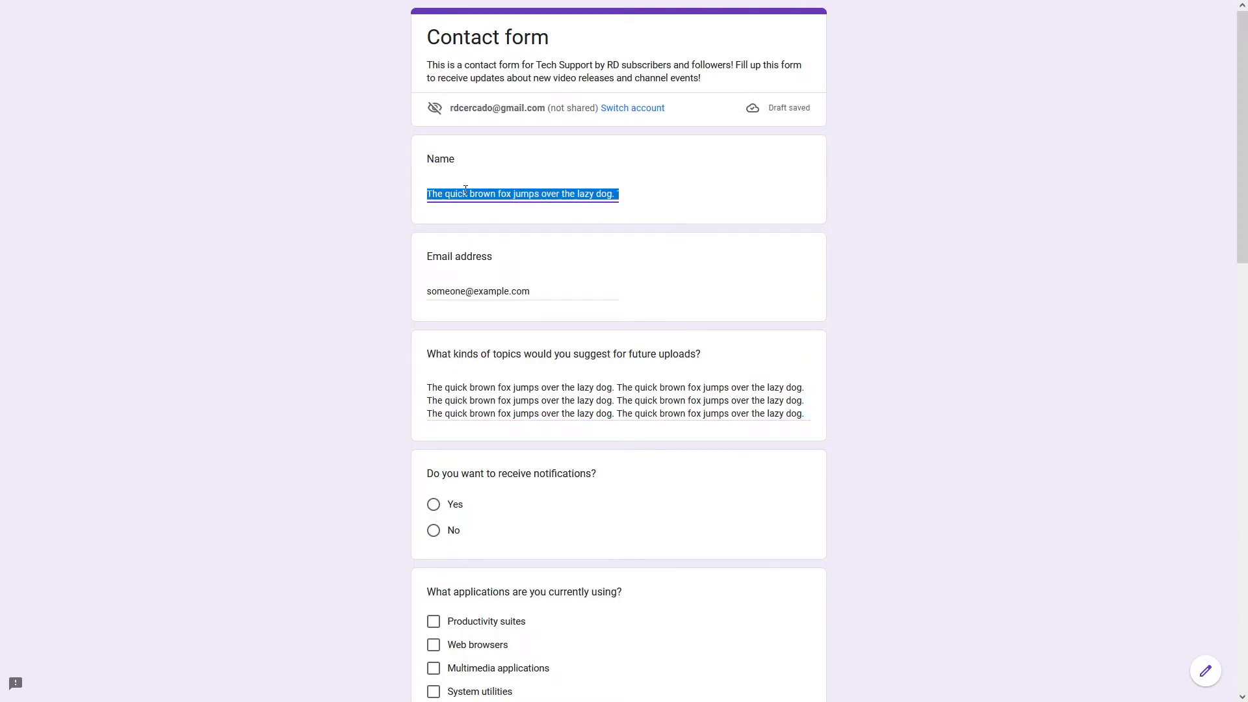
type("John Doe")
Step: Test both choices of the notifications question and leave its answer set to Yes
scroll(462, 201, "down", 3)
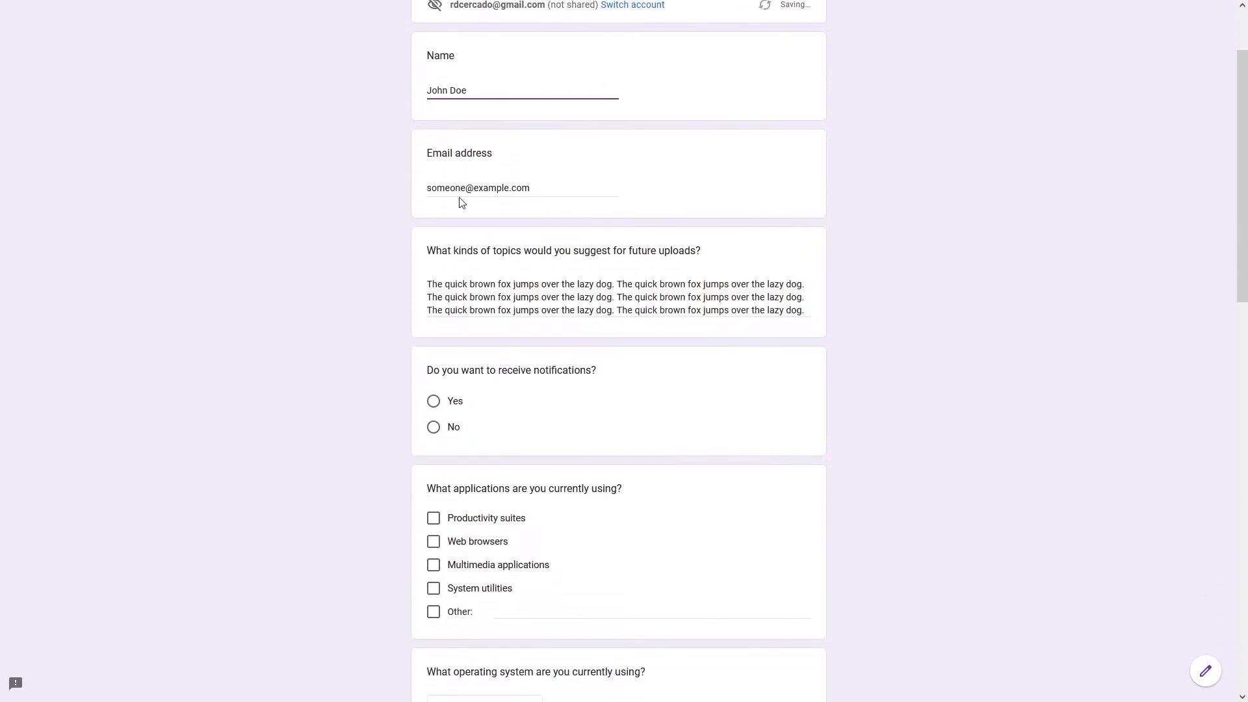
left_click_drag(445, 274, 569, 275)
left_click(577, 276)
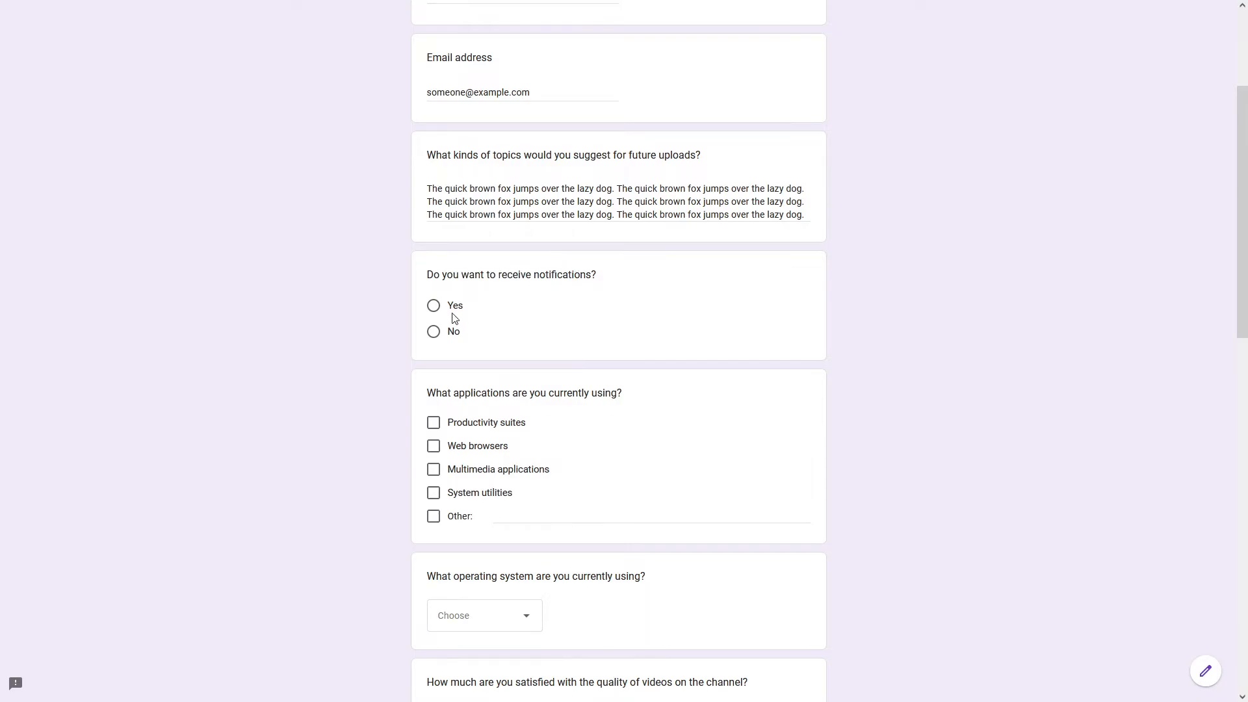
left_click(459, 310)
left_click(456, 334)
left_click(457, 311)
left_click(455, 334)
left_click(457, 307)
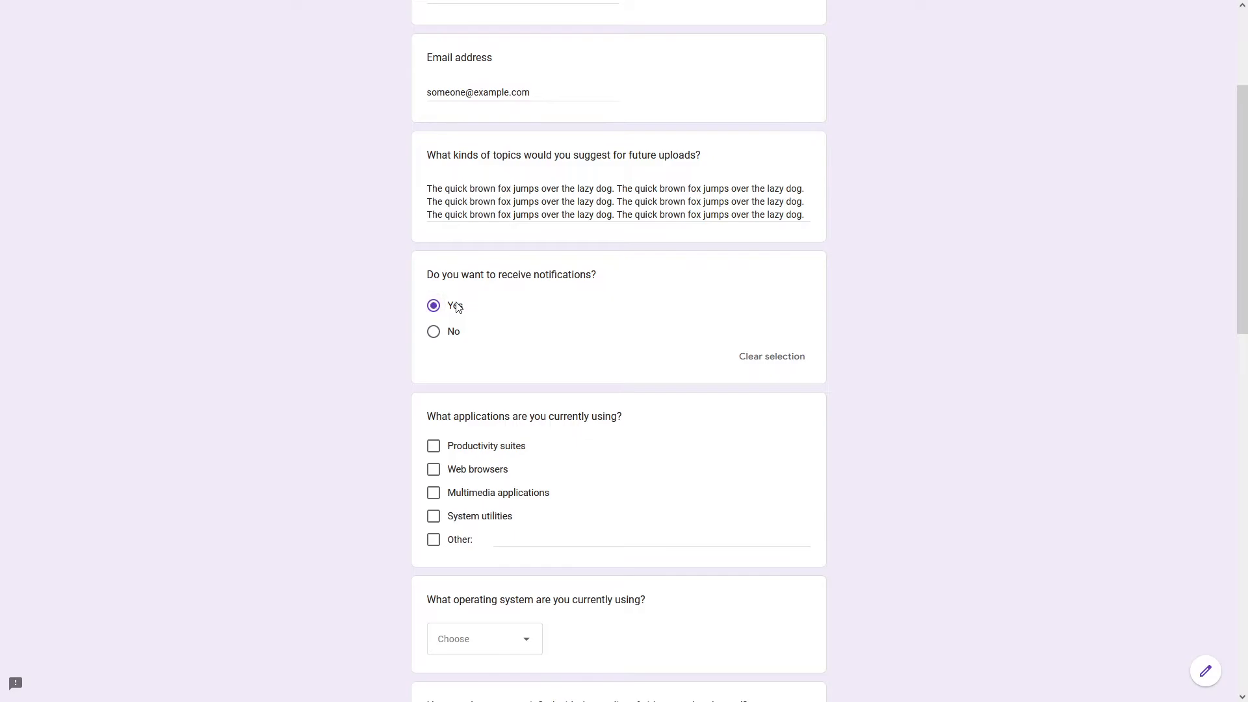
Step: Select all four listed application types plus Other, and enter "Games" as the Other answer
scroll(502, 312, "down", 2)
left_click_drag(465, 283, 597, 284)
left_click(596, 285)
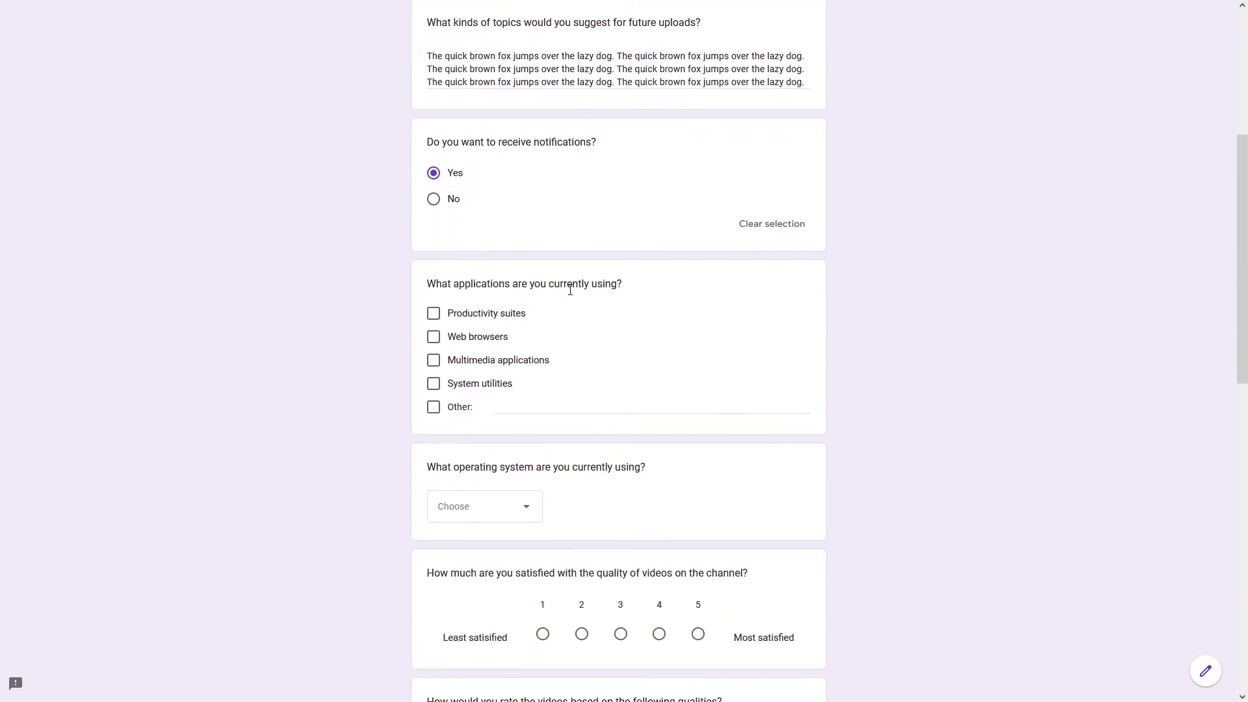
left_click(481, 316)
left_click(477, 324)
left_click(463, 339)
left_click(462, 313)
left_click(467, 339)
left_click(467, 362)
left_click(468, 362)
left_click(471, 386)
left_click(460, 361)
left_click(460, 363)
left_click(463, 340)
left_click(456, 360)
left_click(434, 408)
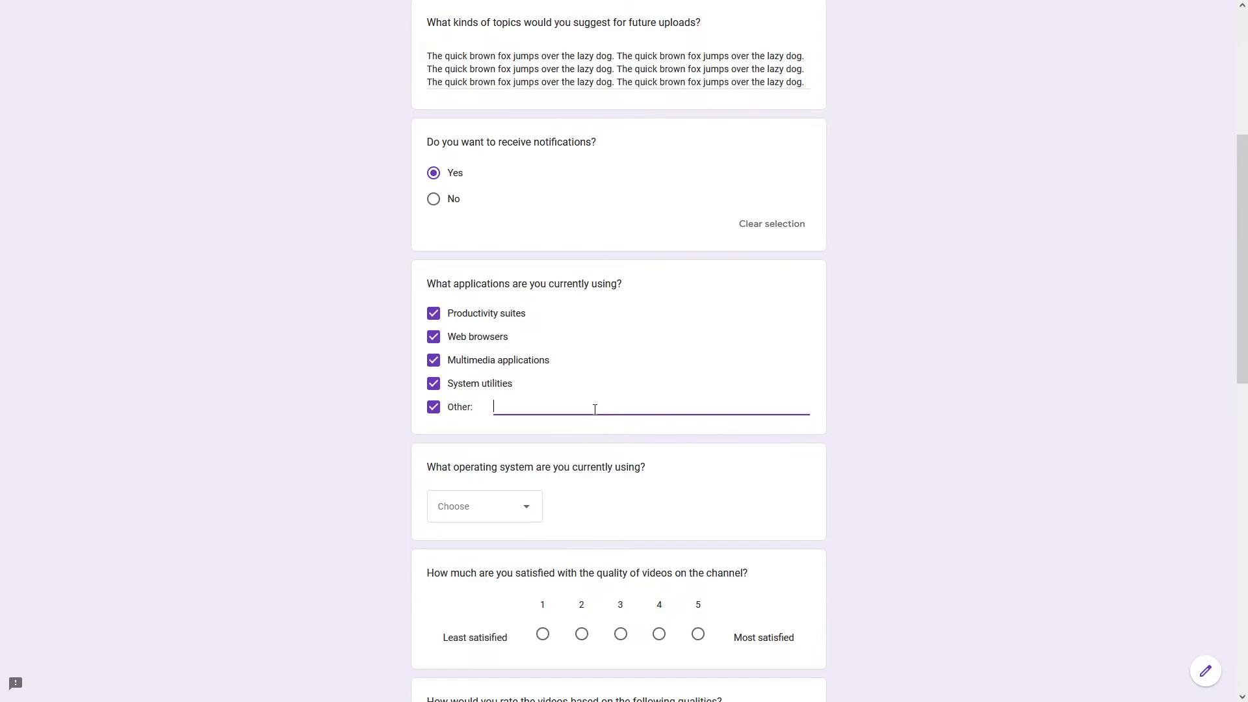
type("Games")
Step: Choose Windows 10 as the answer to the operating system question
left_click(496, 467)
scroll(533, 429, "down", 2)
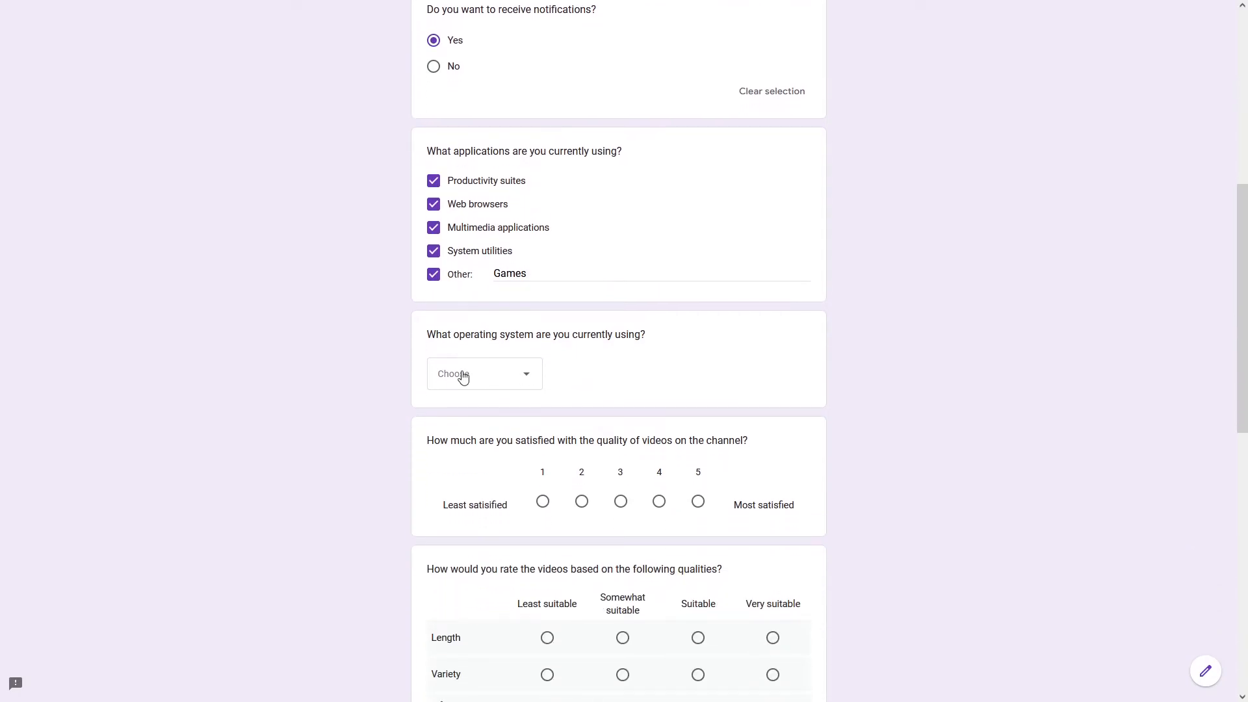
left_click(528, 369)
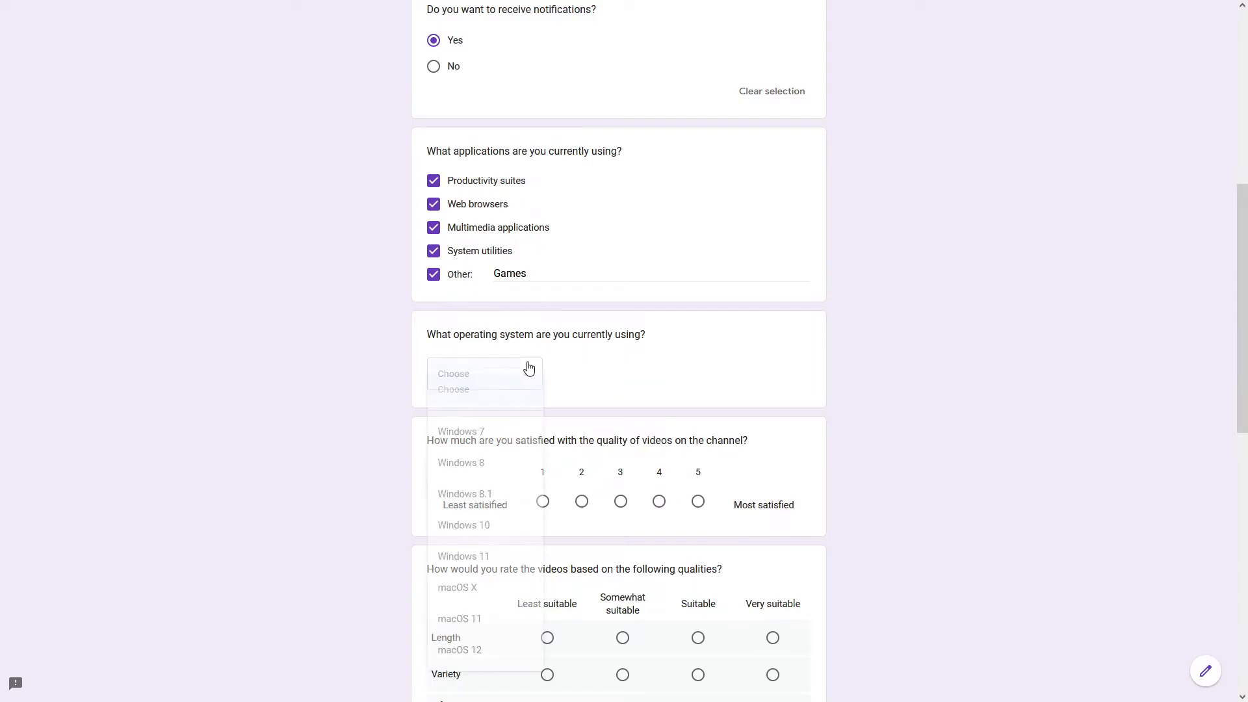
left_click(505, 525)
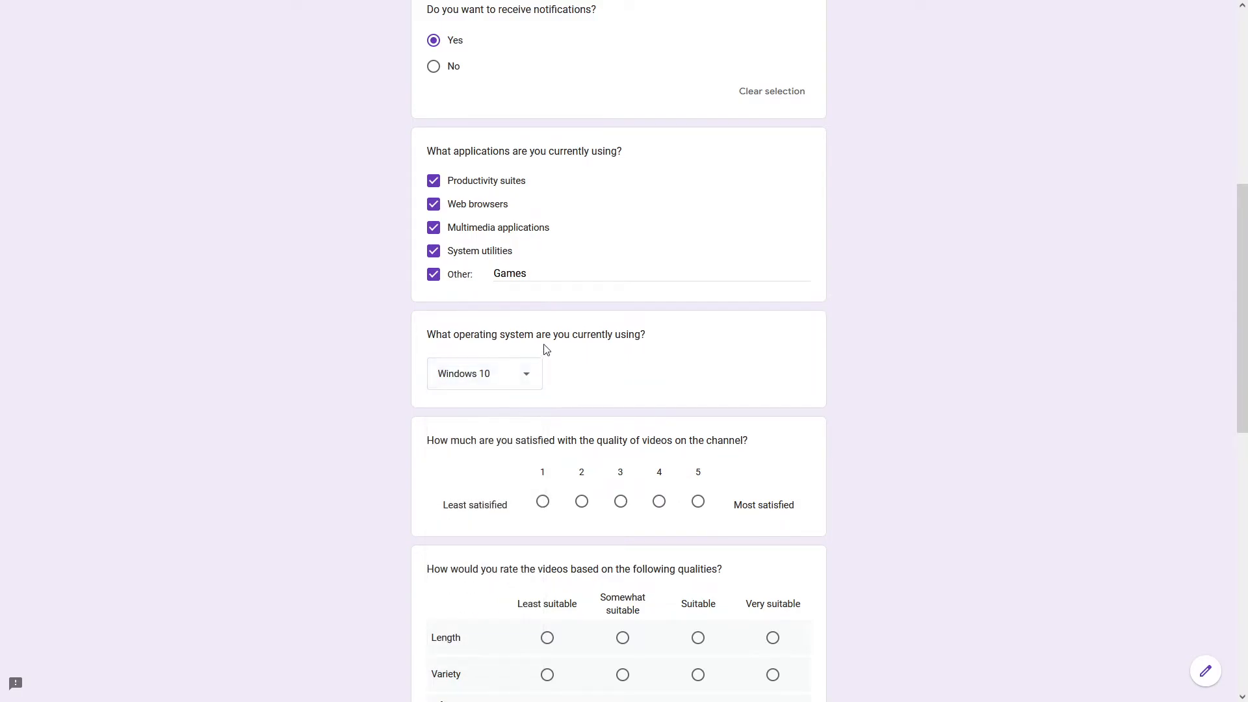
Step: Try several ratings on the video quality satisfaction scale and finish with 5
left_click_drag(436, 446, 735, 453)
left_click(707, 433)
scroll(607, 452, "down", 2)
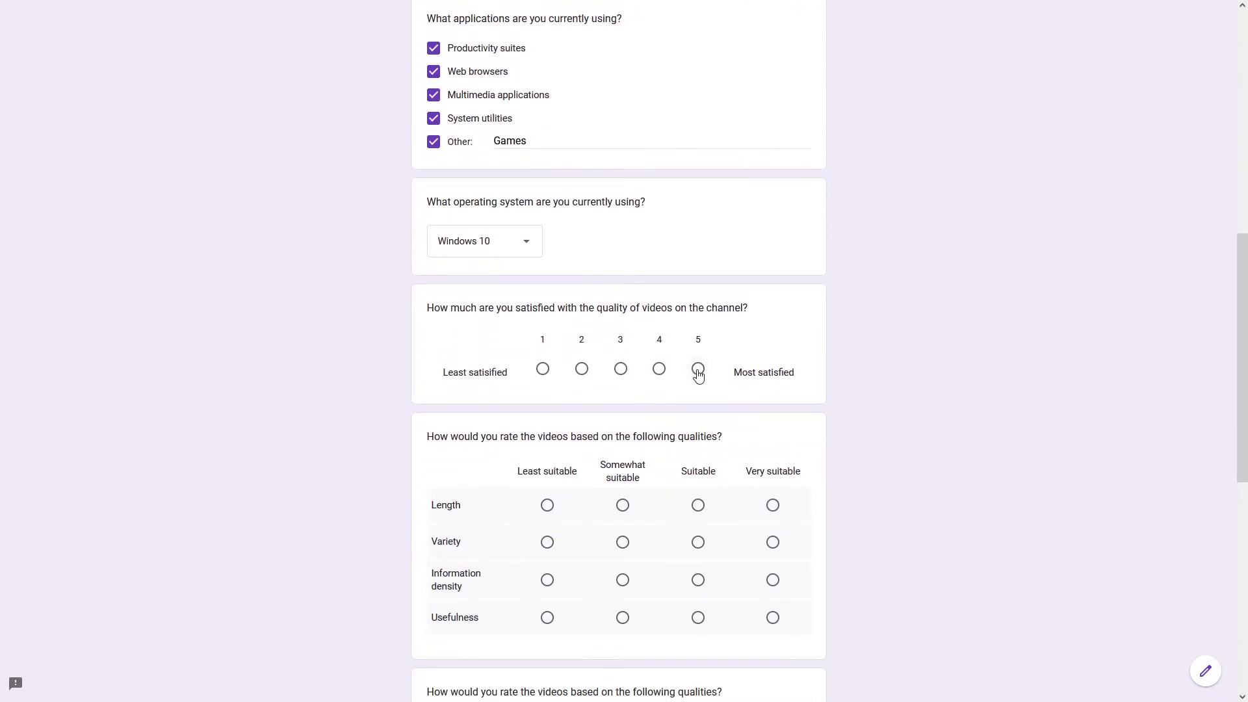
left_click(697, 370)
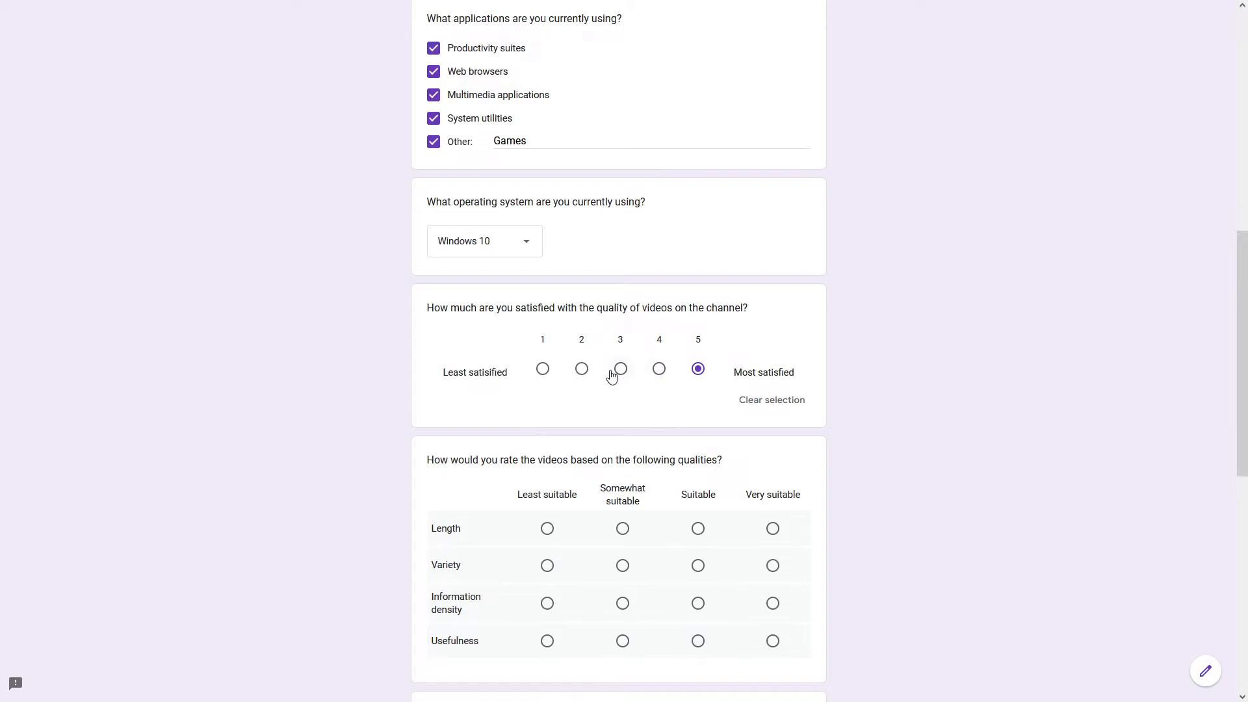
left_click(542, 369)
left_click(659, 369)
left_click(699, 370)
double_click(617, 370)
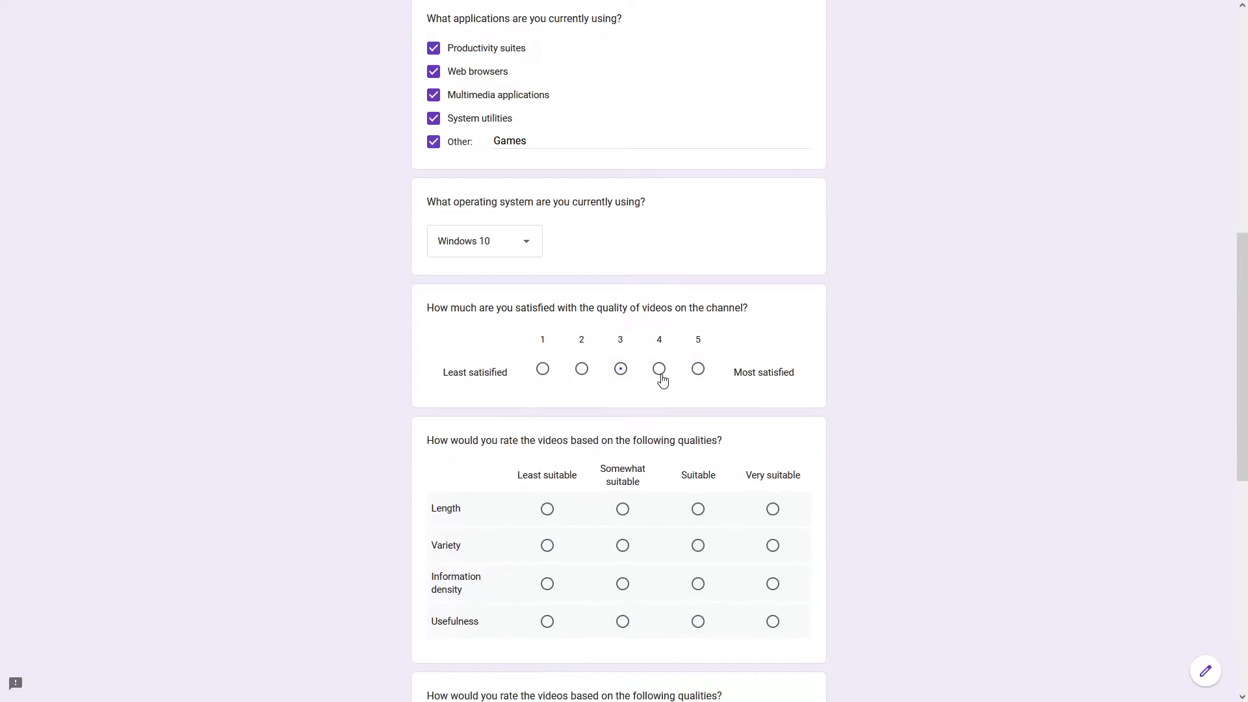
left_click(689, 371)
scroll(693, 372, "down", 2)
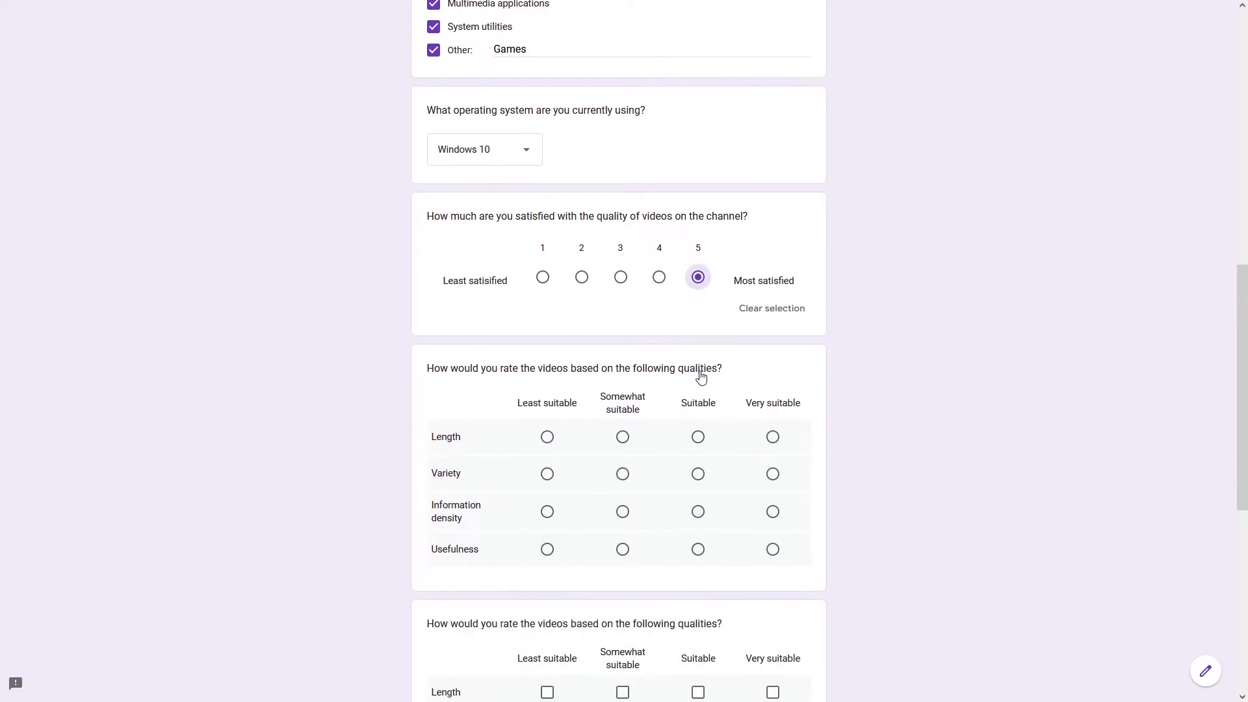
Step: Try several ratings for Length in the single-choice video qualities grid and finish with Very suitable
scroll(520, 367, "down", 1)
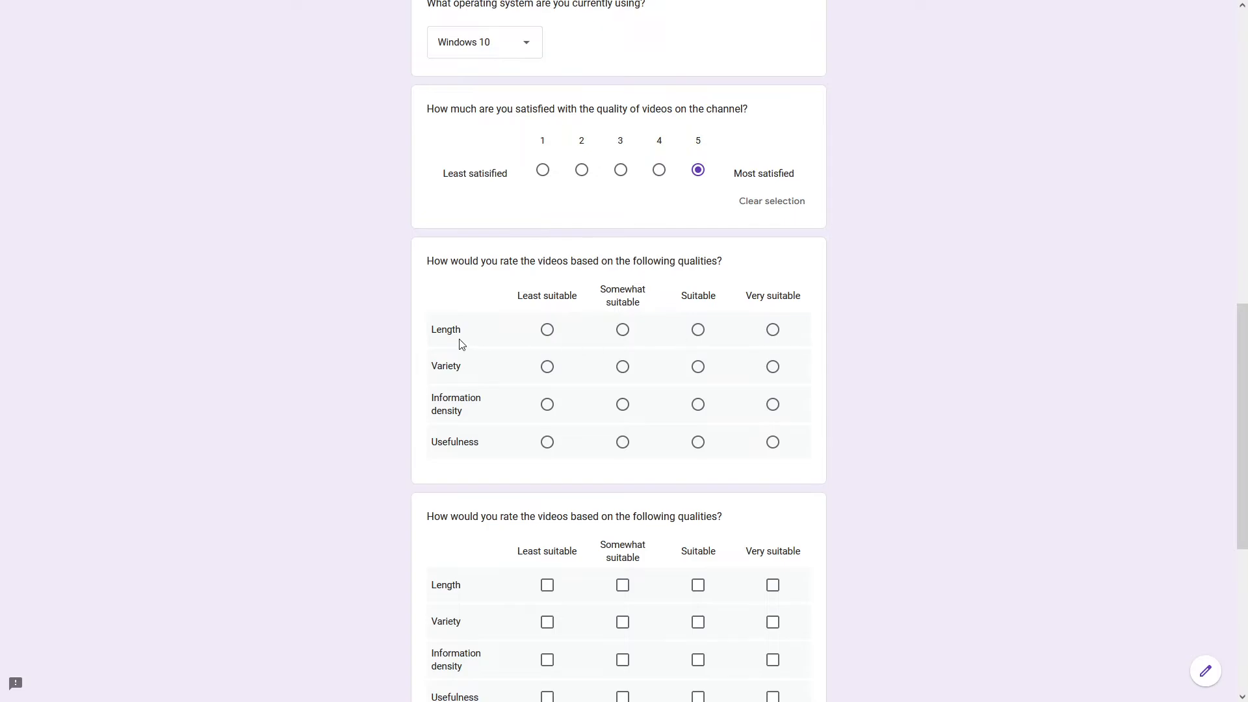
left_click(547, 330)
left_click(772, 331)
left_click(698, 330)
left_click(620, 331)
left_click(698, 330)
left_click(772, 330)
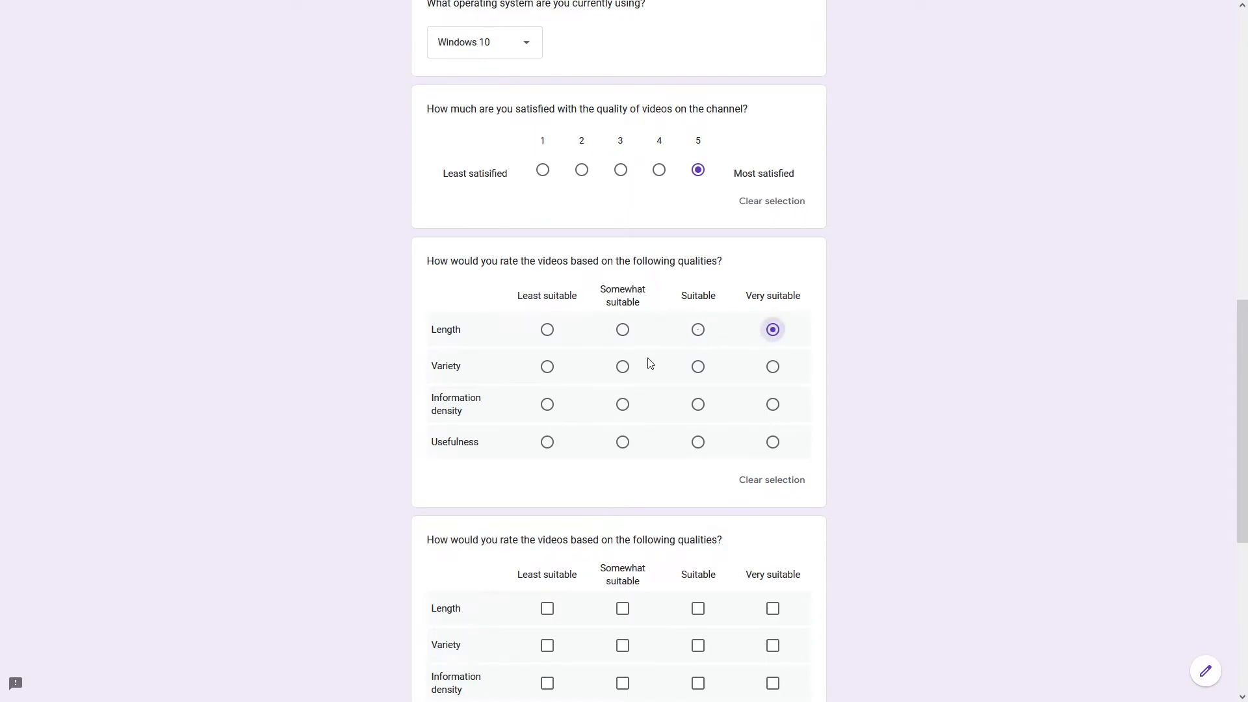
Step: Rate Variety as Suitable, and Information density and Usefulness as Very suitable, in the single-choice grid
left_click(623, 369)
left_click(700, 370)
left_click(770, 406)
left_click(548, 443)
left_click(698, 443)
left_click(772, 443)
Step: In the checkbox grid, tick Least suitable for Length, Somewhat suitable for Variety, Suitable for Information density, and Suitable and Very suitable for Usefulness
scroll(693, 455, "down", 3)
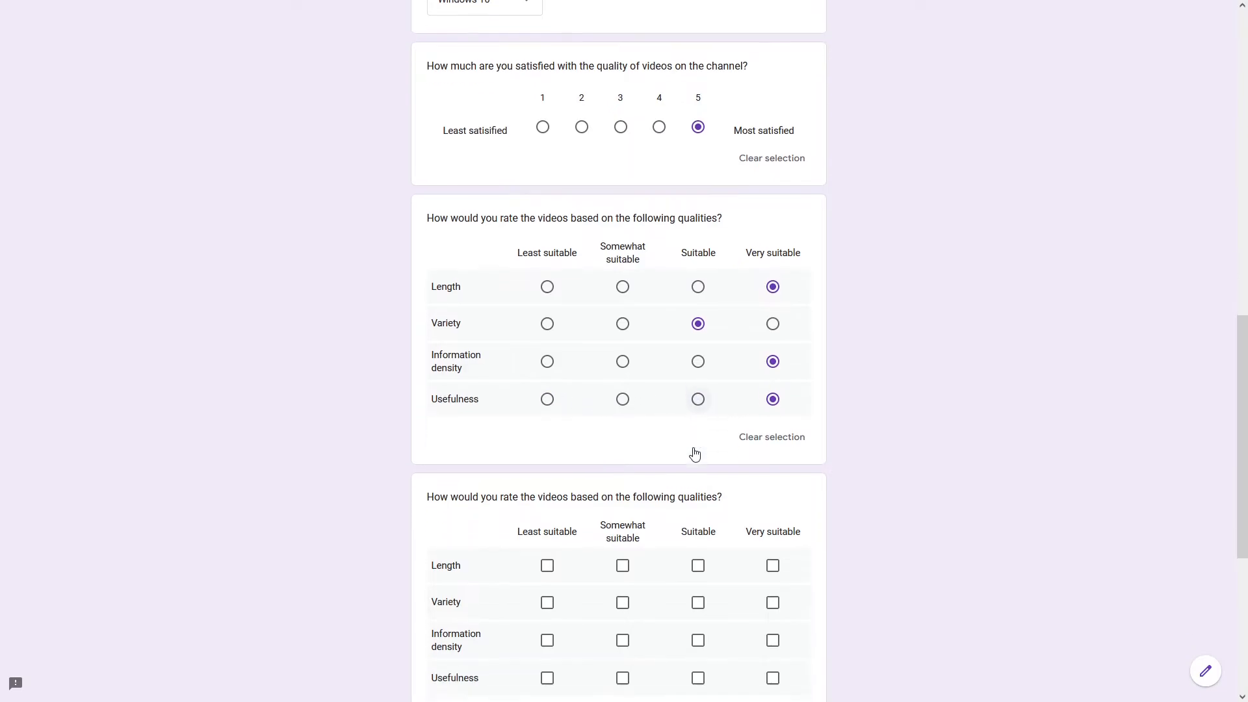
left_click_drag(497, 341, 729, 340)
left_click(704, 337)
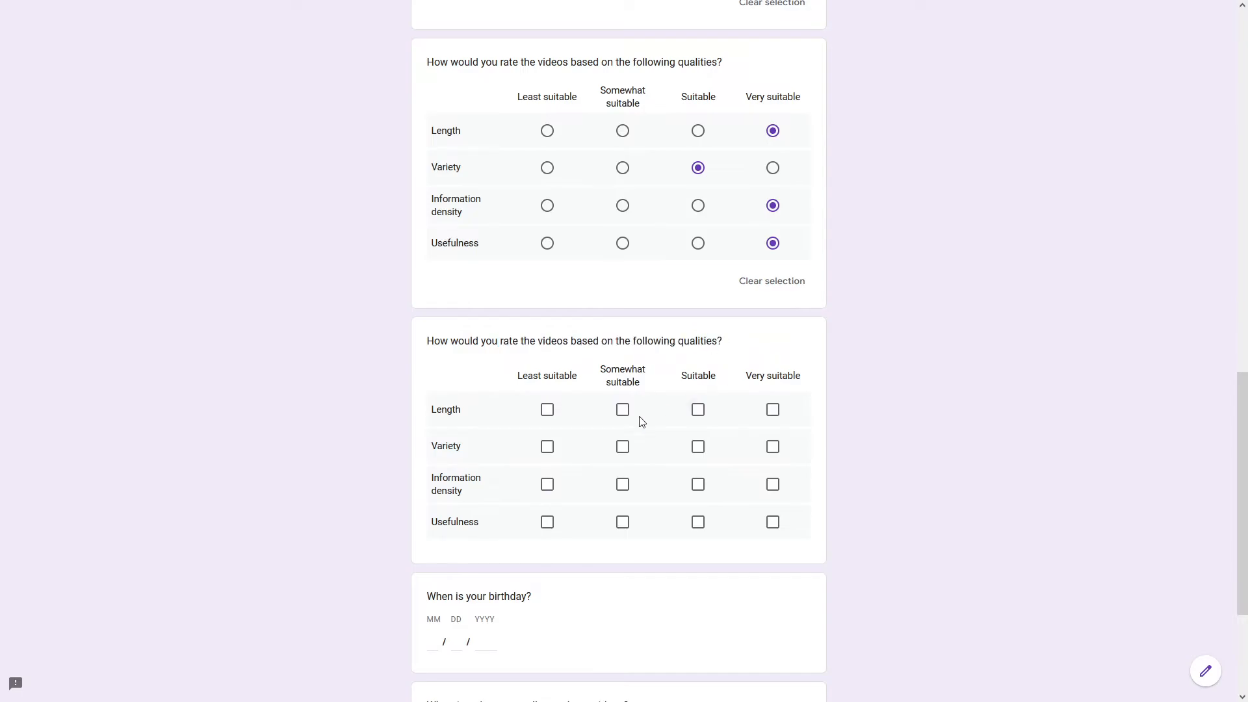
scroll(682, 422, "down", 1)
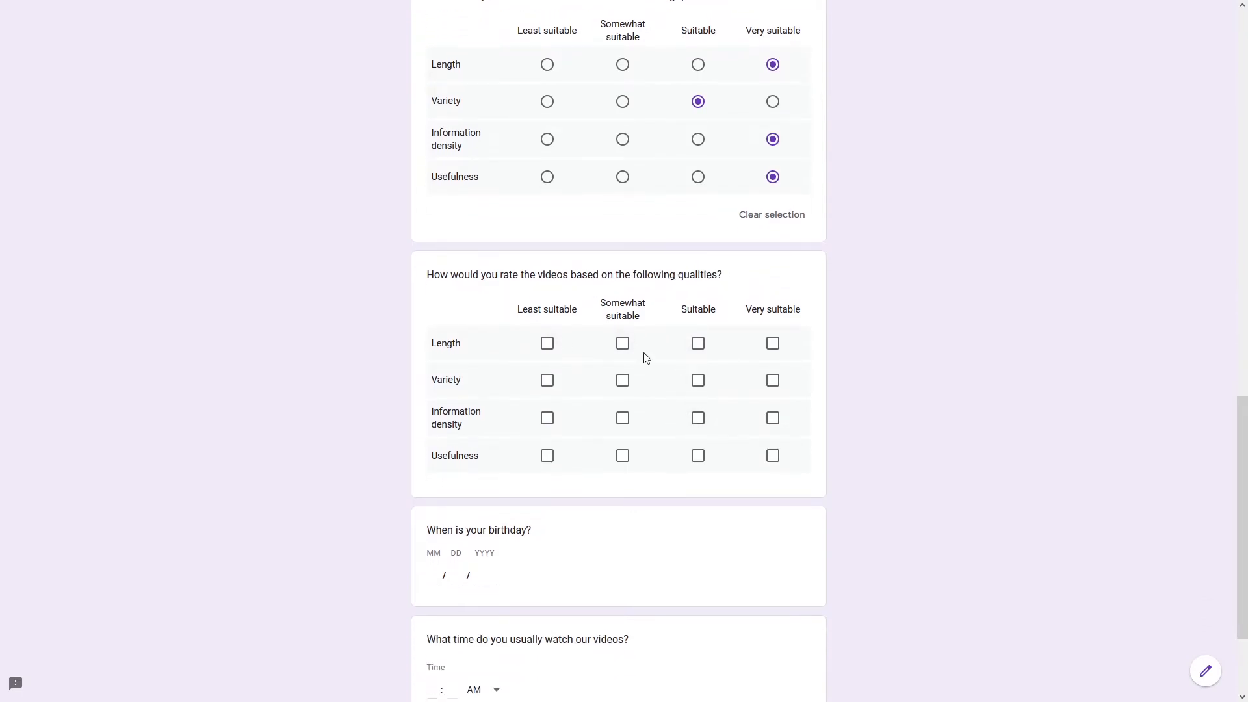
scroll(672, 223, "up", 1)
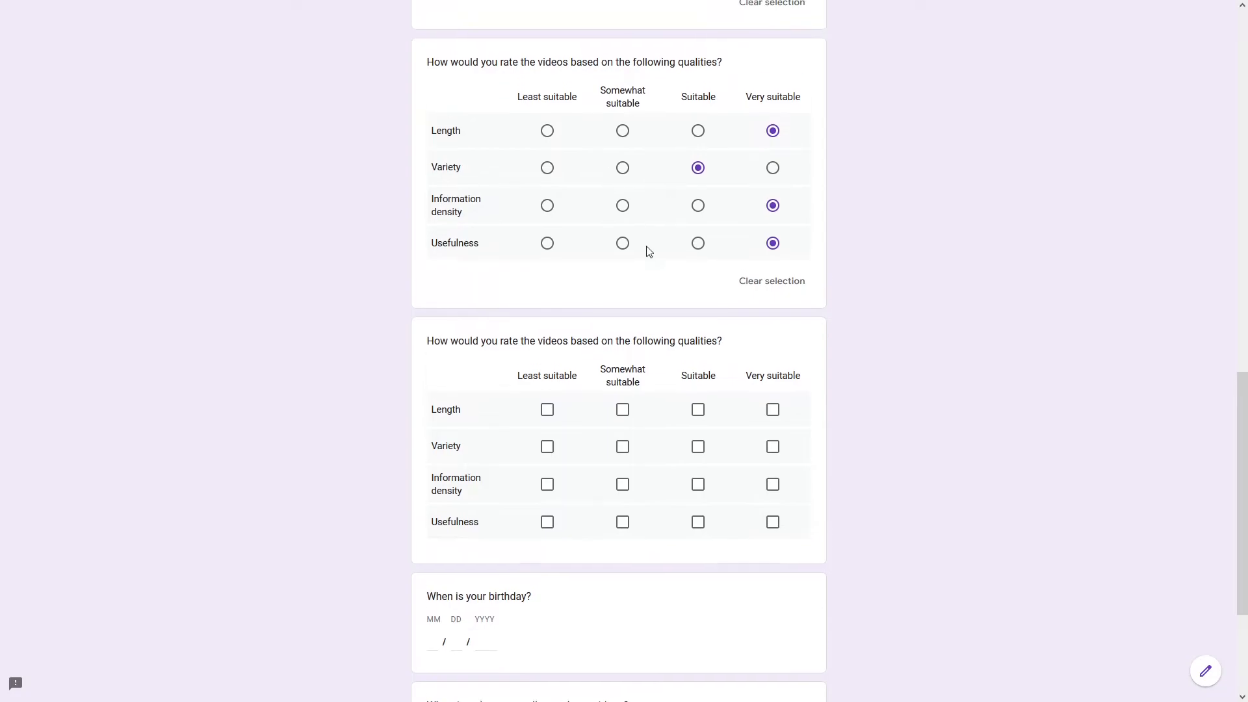
left_click(547, 409)
left_click(622, 447)
left_click(698, 485)
left_click(772, 522)
left_click(697, 522)
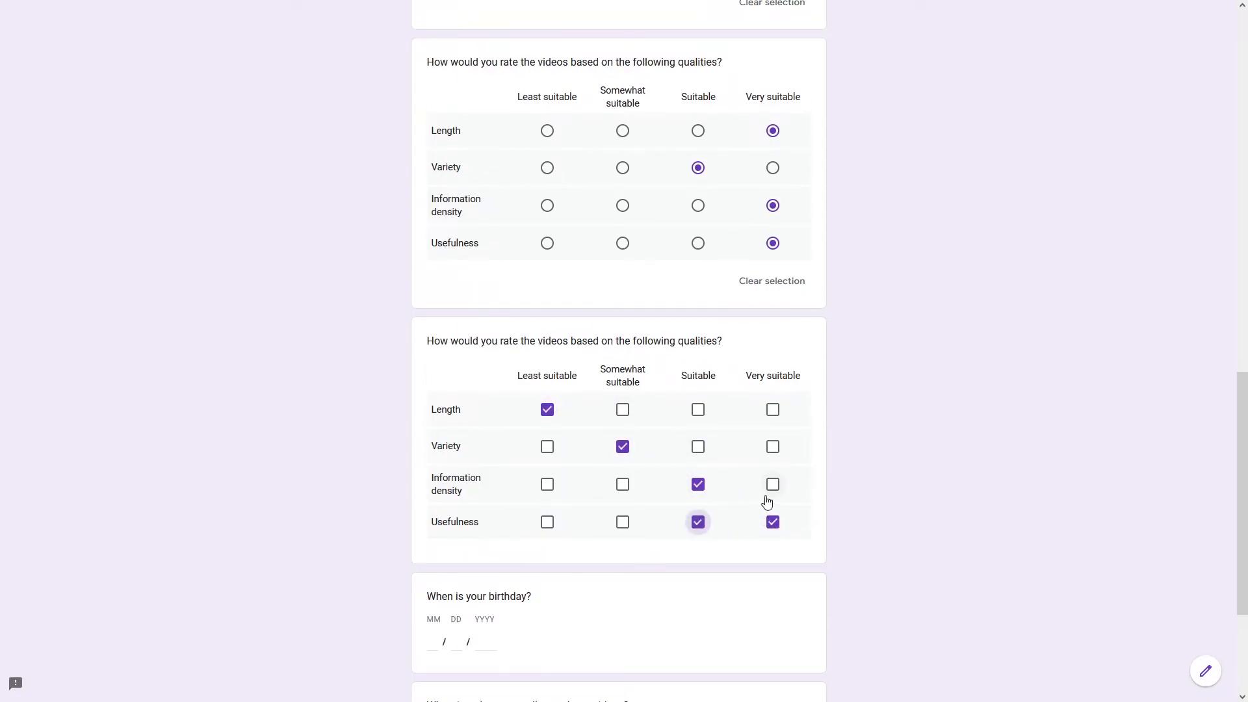
Step: Also tick Very suitable for Information density, Least suitable and Suitable for Variety, and the three remaining ratings for Length
left_click(772, 485)
left_click(547, 447)
left_click(697, 447)
left_click(622, 409)
left_click(698, 409)
left_click(772, 409)
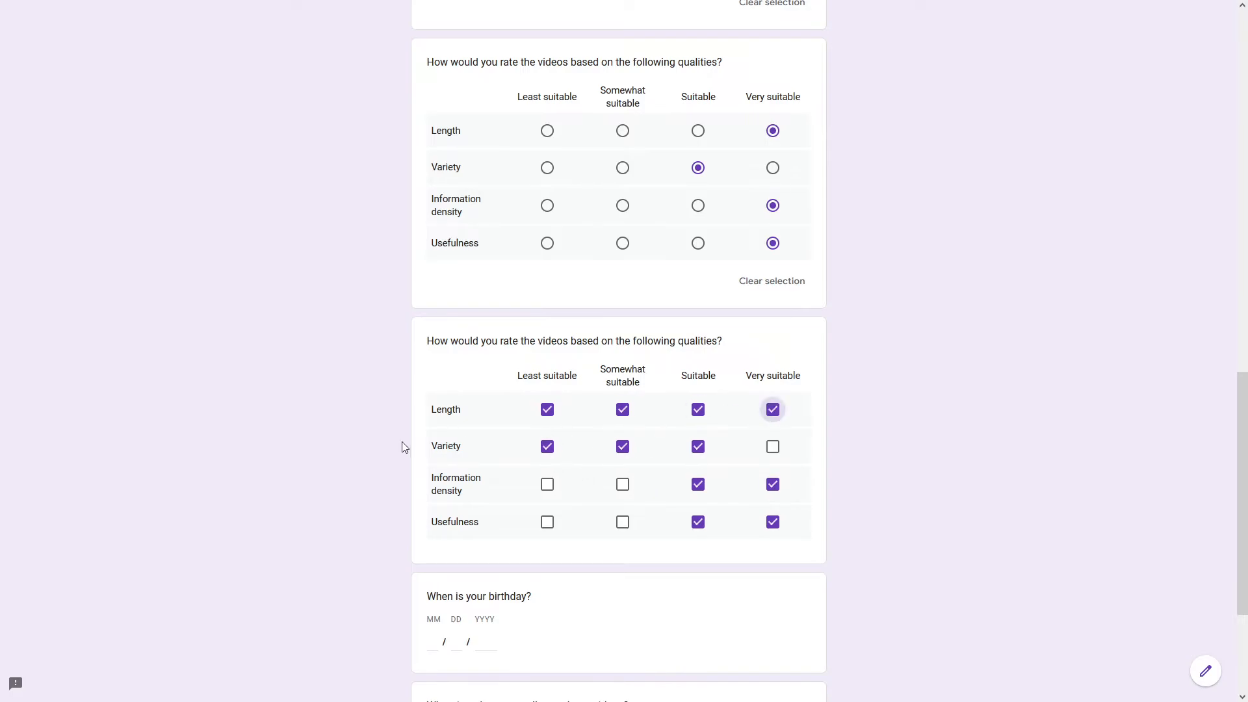
Step: Fill in the month, day and year of birth in the birthday question
scroll(602, 375, "down", 3)
scroll(602, 375, "down", 1)
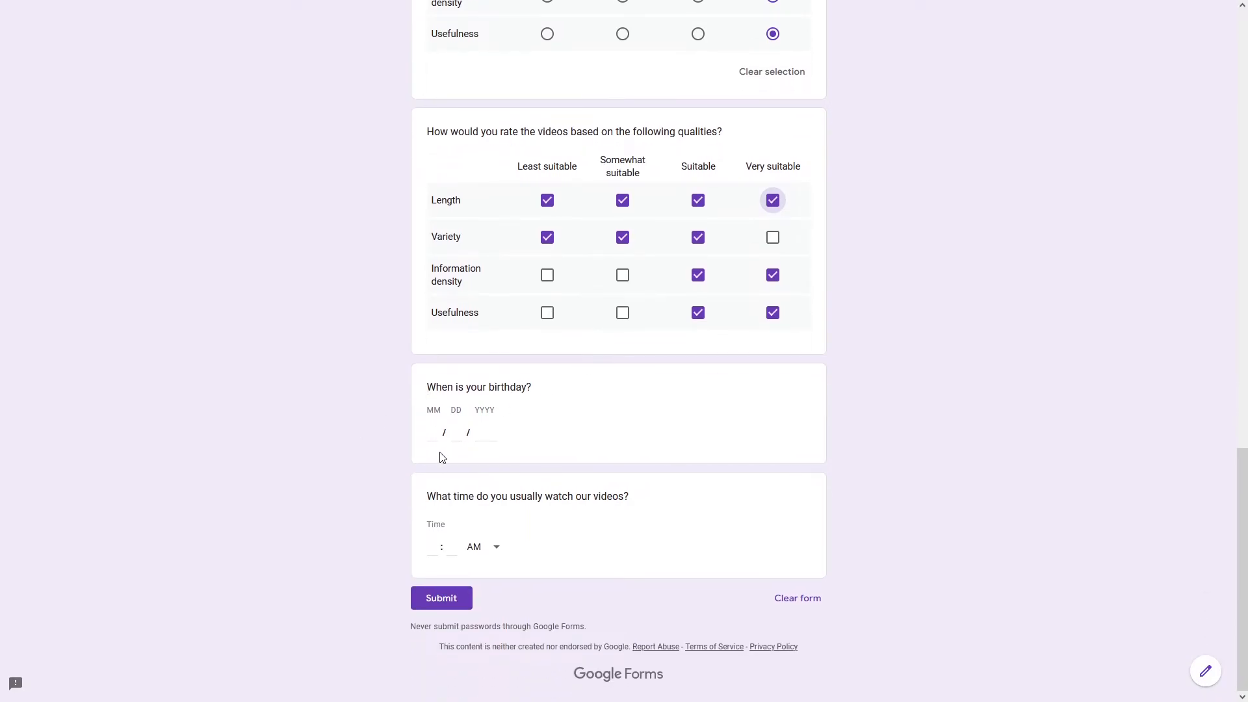
left_click(429, 433)
type("01 / 01 / 1970")
Step: Set the usual video watching time to 03:00 PM
left_click(486, 550)
left_click(487, 577)
left_click(478, 552)
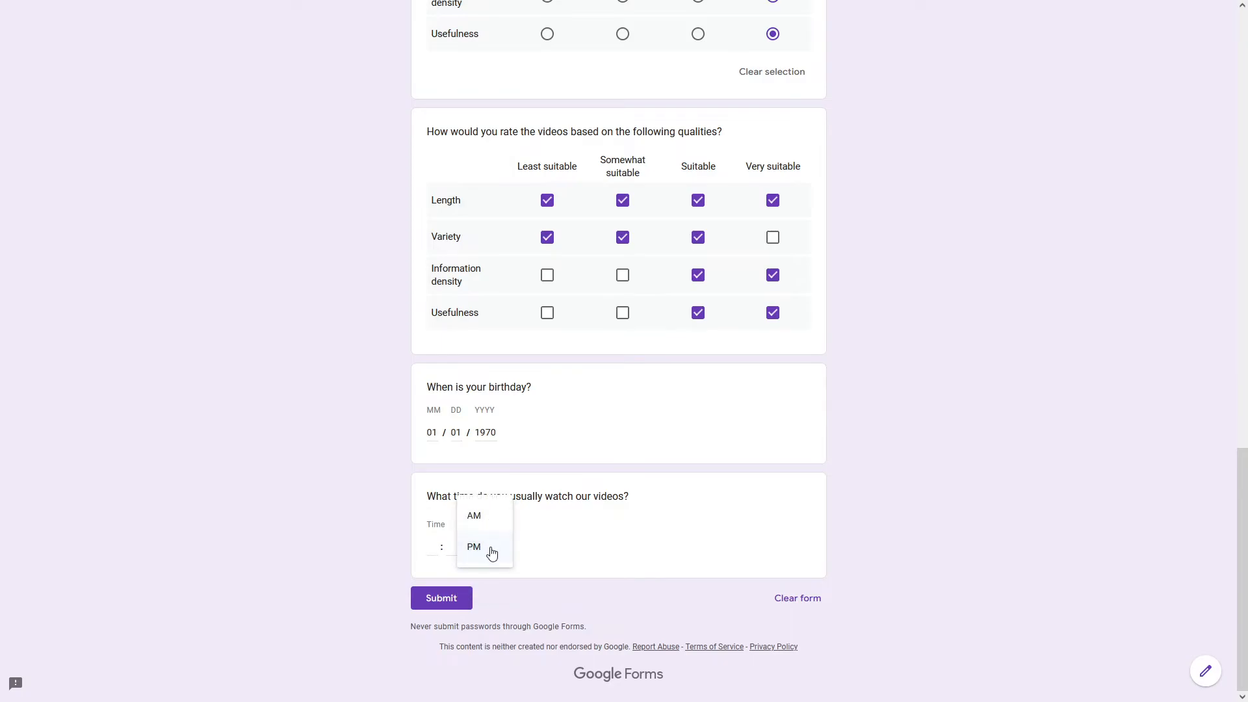
left_click(477, 552)
left_click(428, 545)
type("0300")
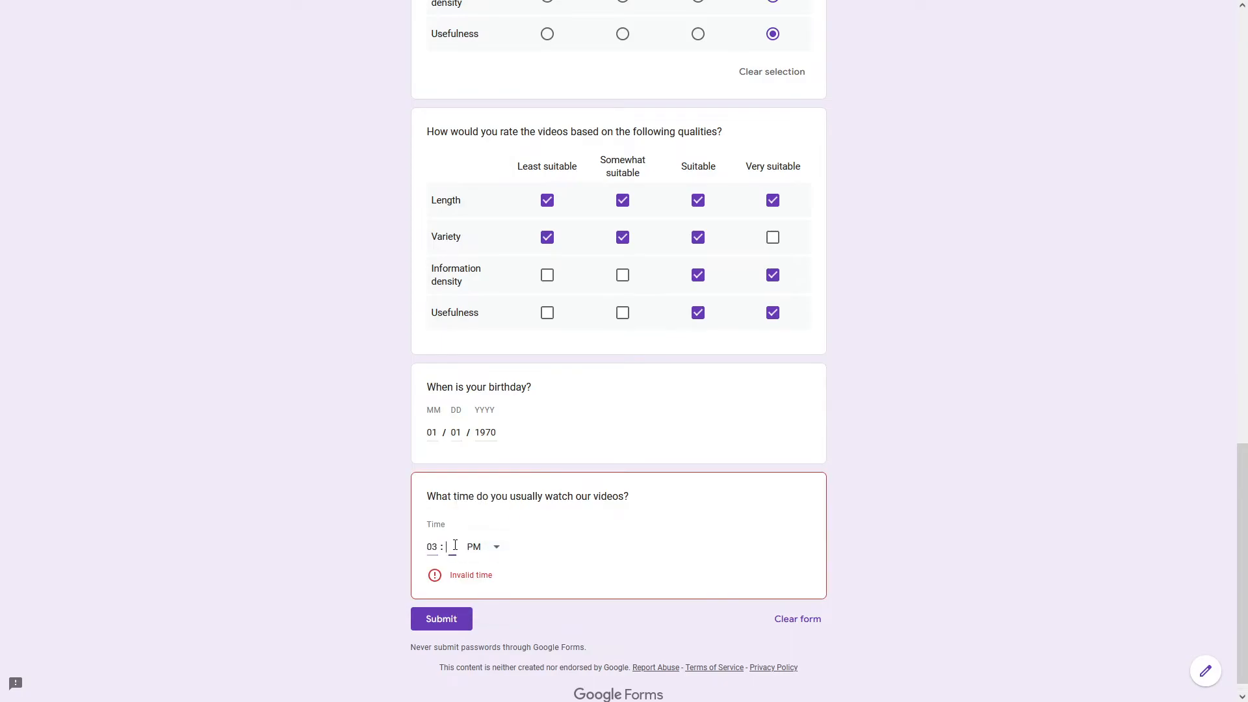
Step: Check the birthday fields, submit the completed contact form, and close its preview
left_click(486, 432)
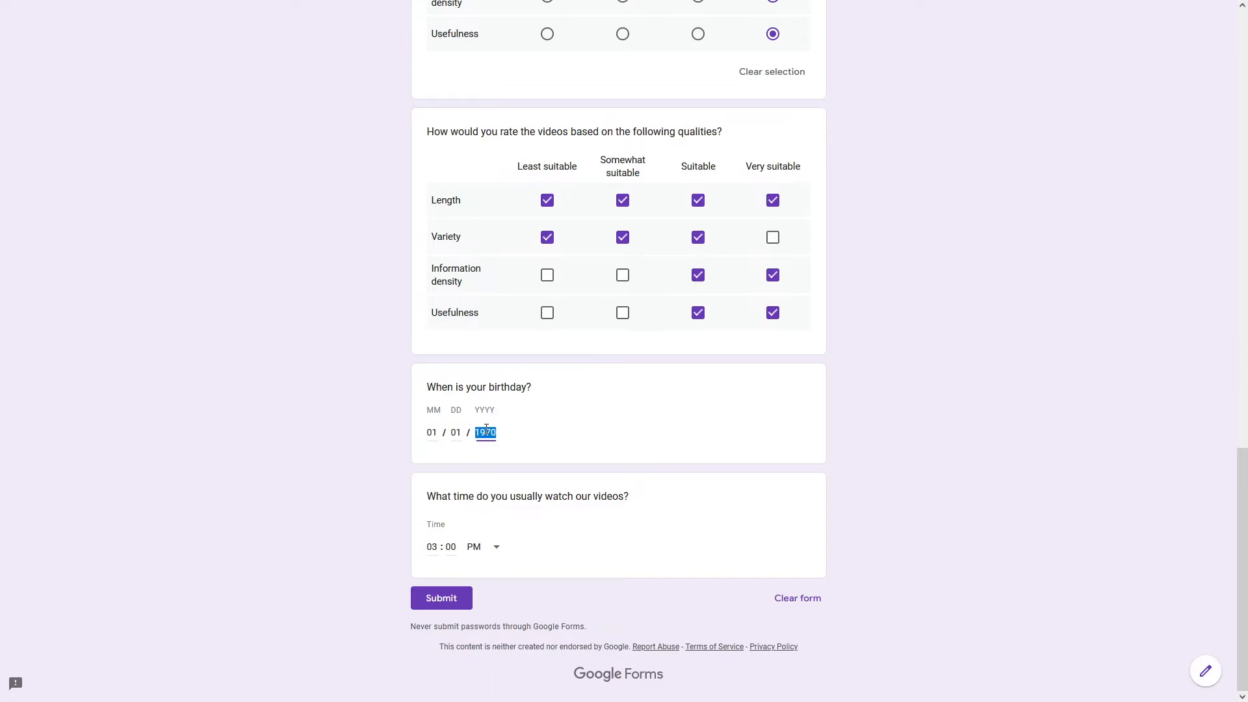
left_click(432, 433)
left_click(450, 437)
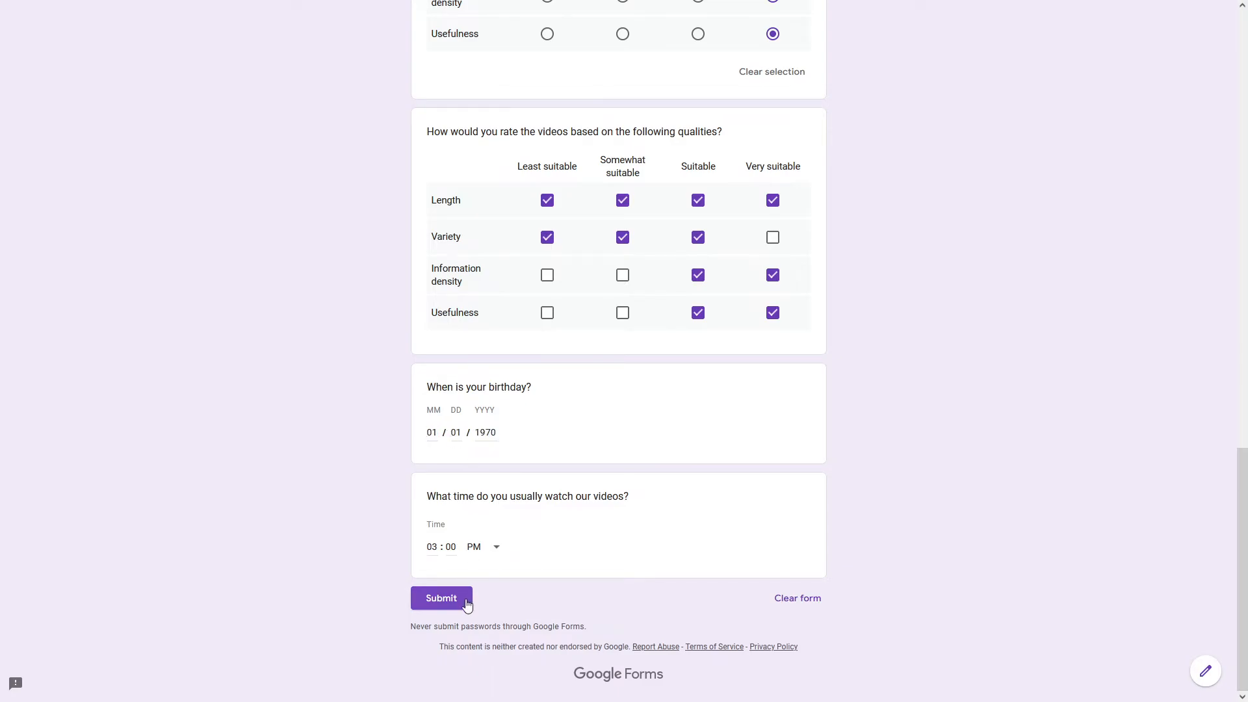
left_click(442, 602)
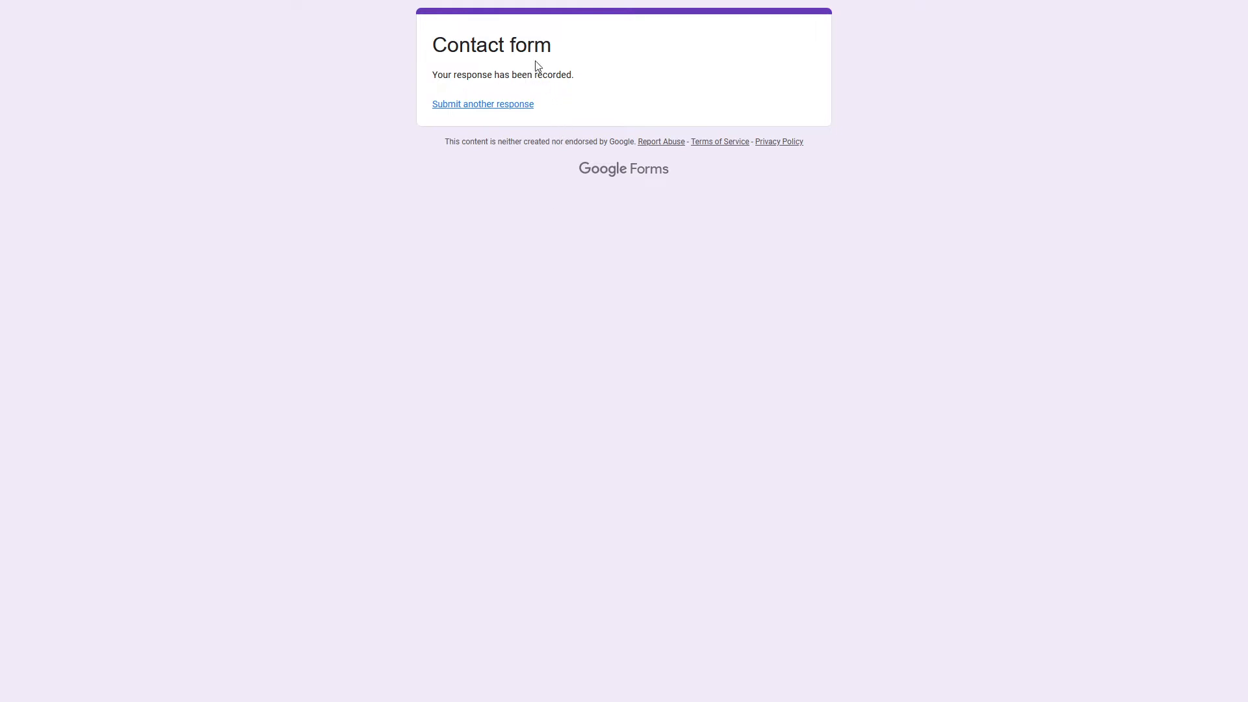
mouse_move(540, 3)
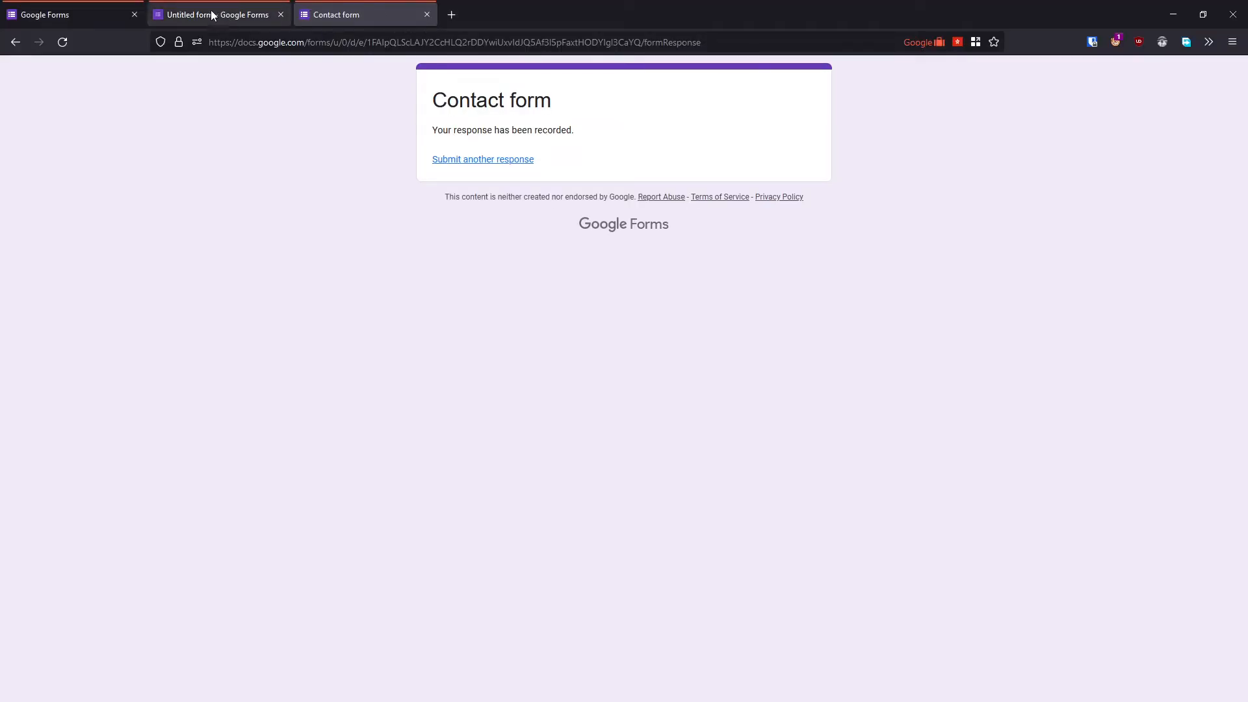
left_click(427, 15)
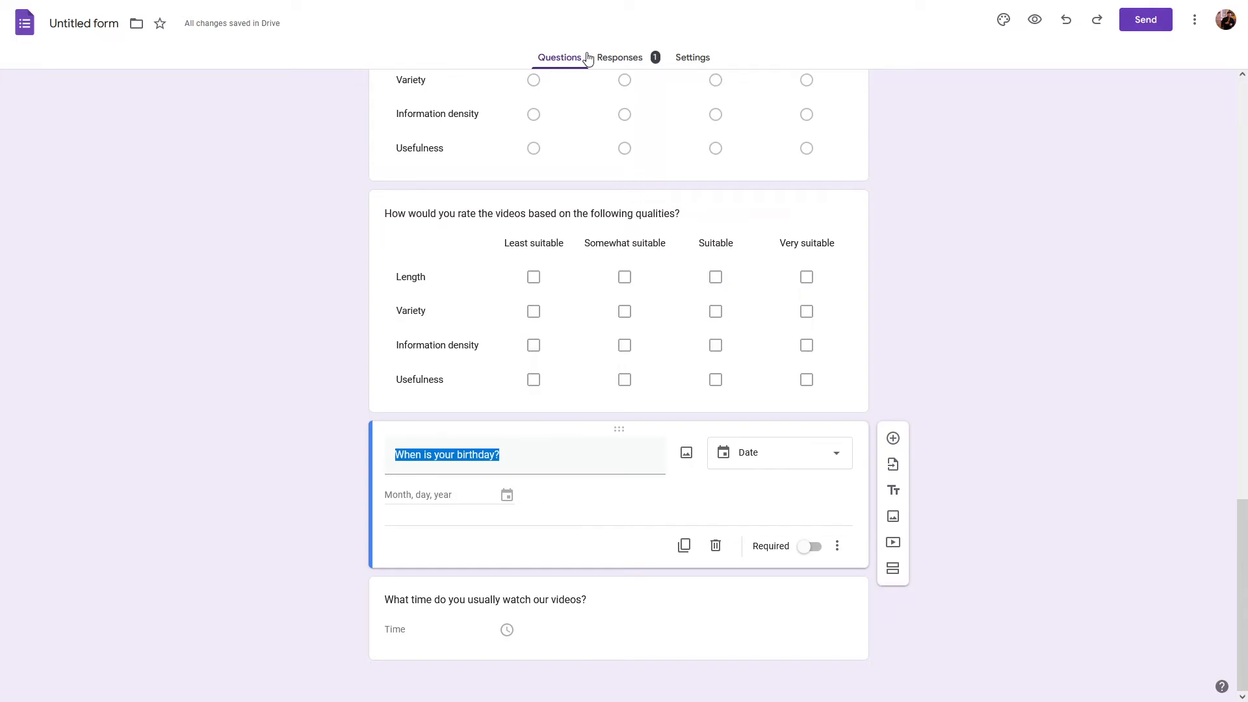
Step: Open the form's responses and review the summary of answers from the name question down to the watching time
left_click(652, 63)
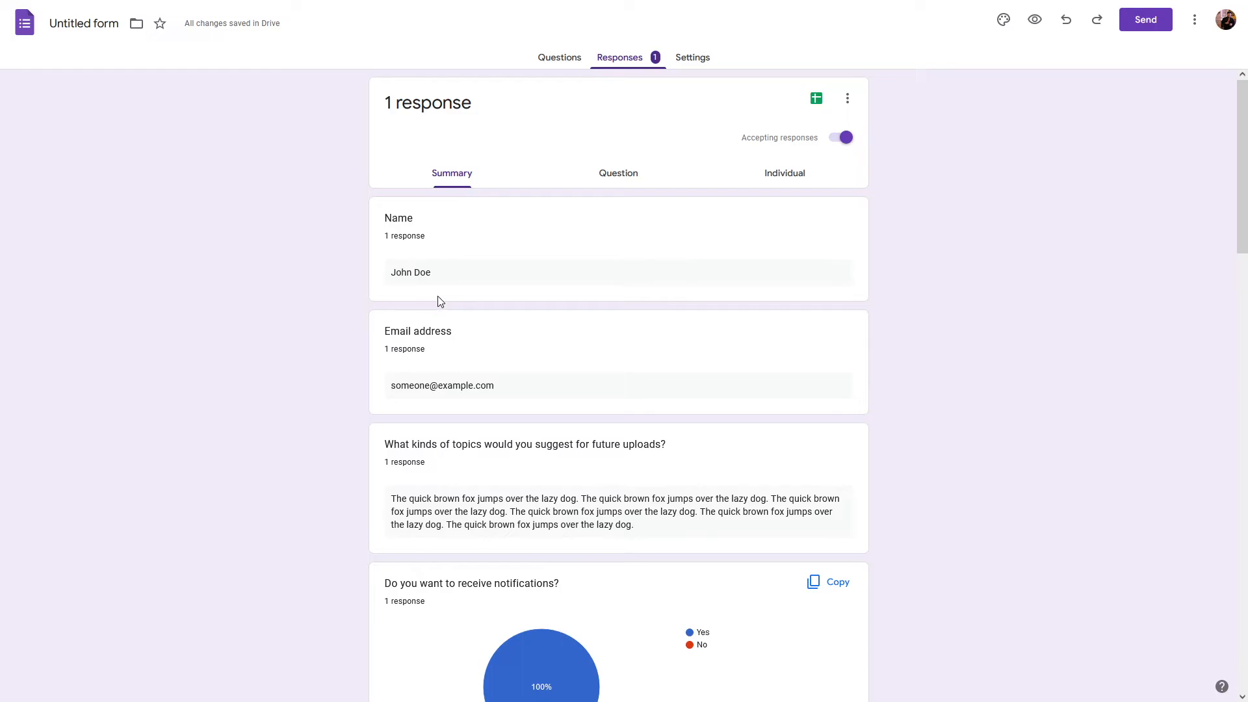
left_click_drag(410, 273, 500, 311)
scroll(426, 277, "down", 1)
scroll(509, 323, "down", 2)
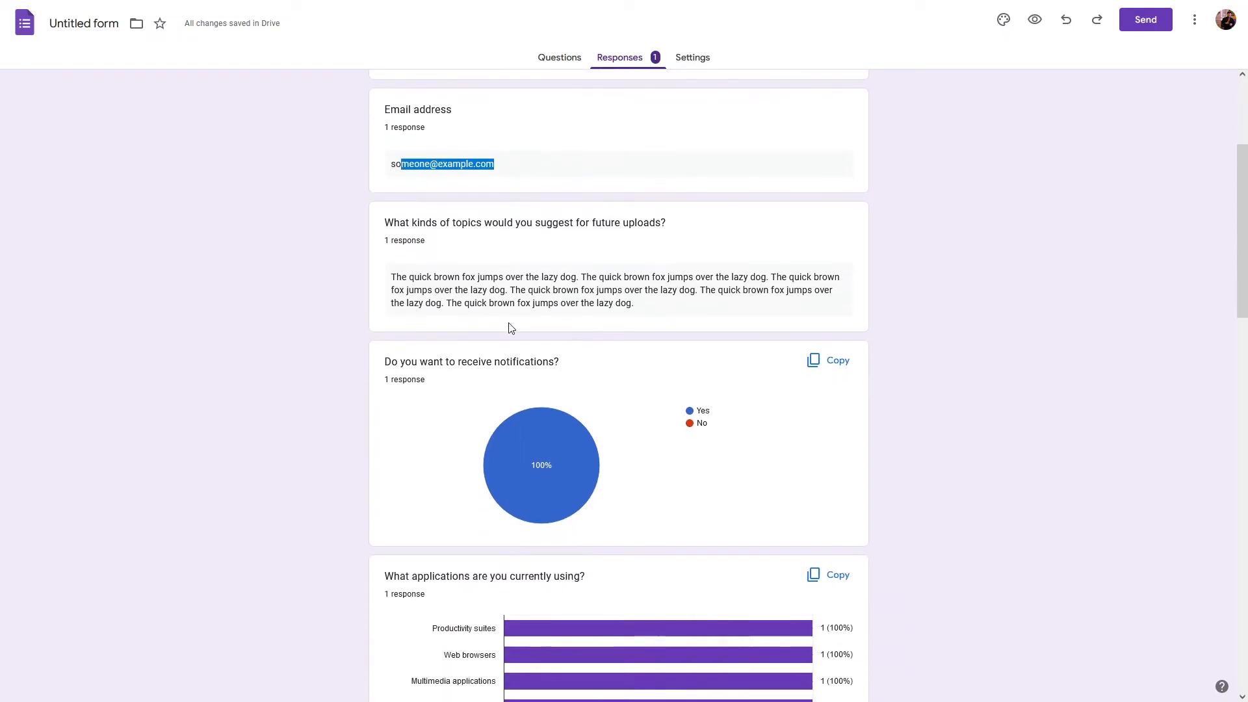
left_click_drag(421, 275, 626, 303)
scroll(650, 305, "down", 2)
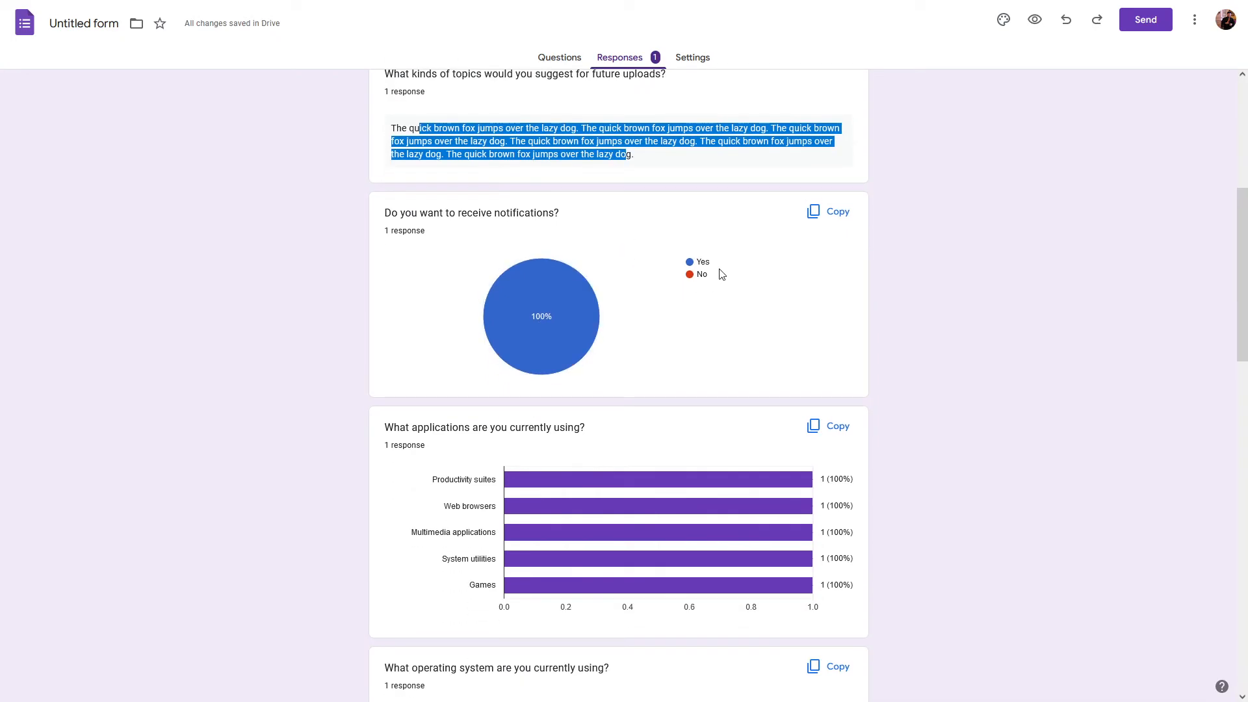
scroll(677, 336, "down", 3)
left_click_drag(465, 256, 496, 258)
left_click(459, 330)
scroll(489, 351, "up", 4)
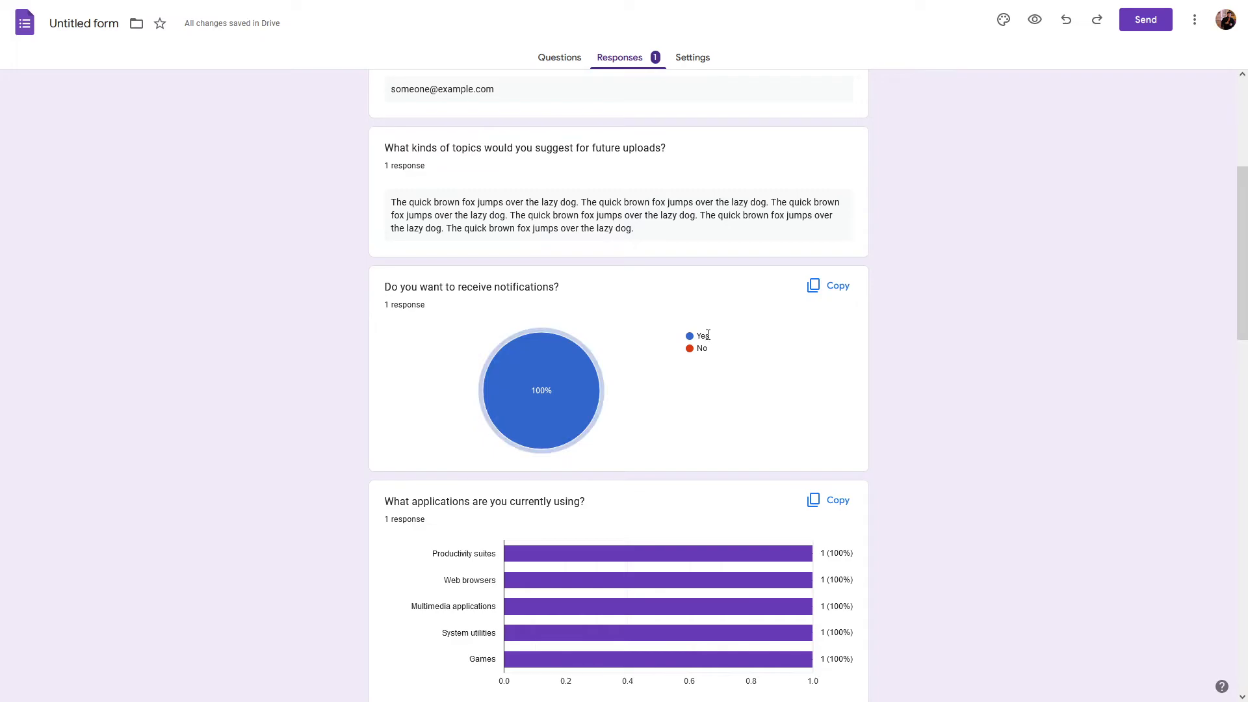
scroll(533, 357, "down", 6)
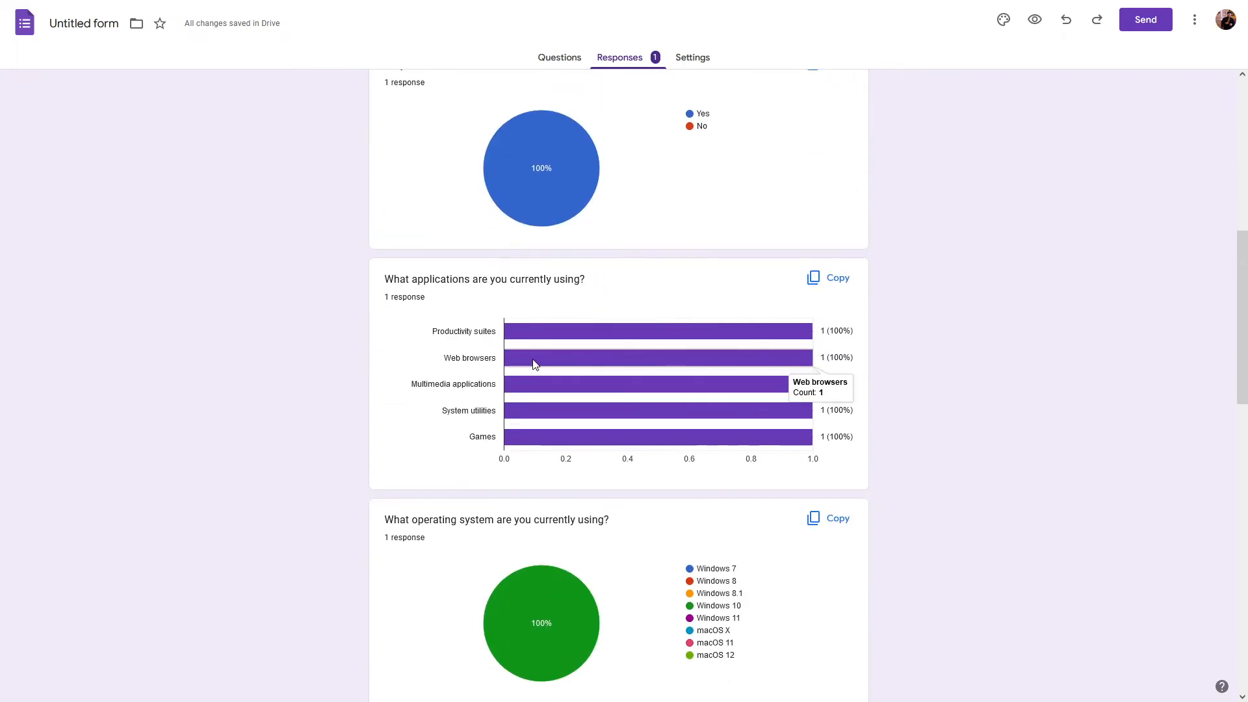
scroll(721, 436, "down", 7)
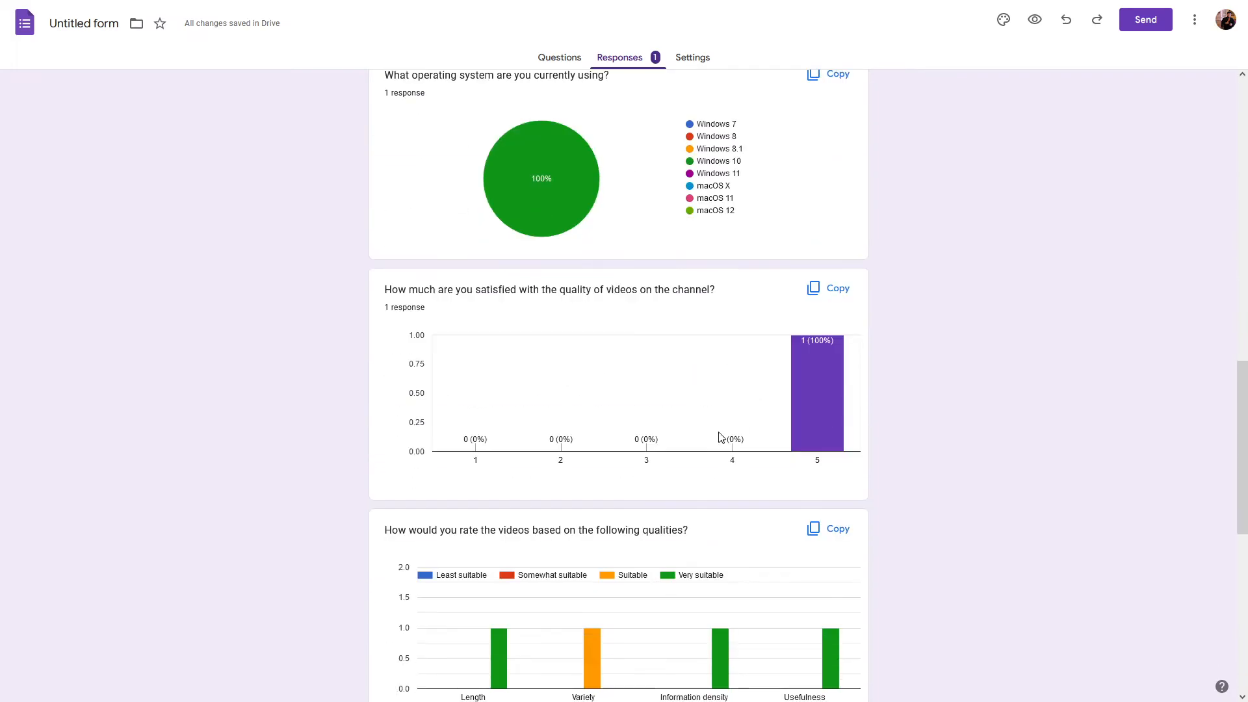
mouse_move(585, 389)
scroll(563, 362, "down", 4)
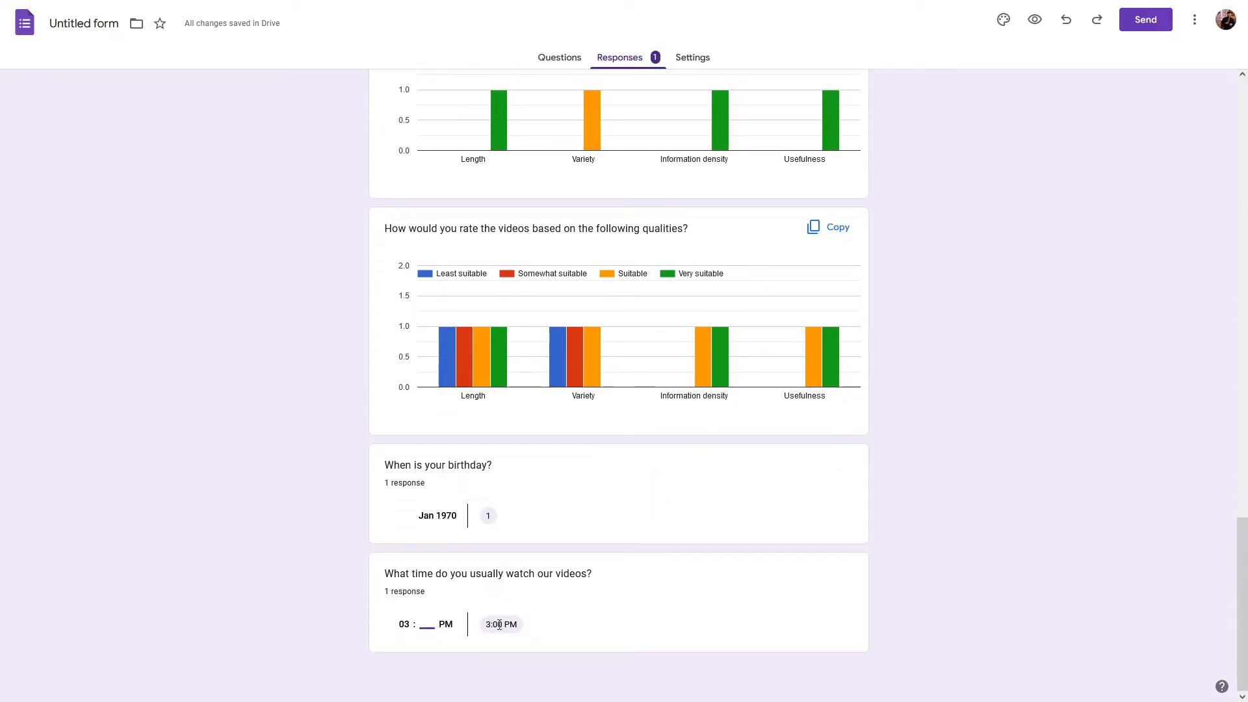
Step: Go through the response summary once more from the name answer to the birthday question, and return to its start
scroll(500, 624, "up", 20)
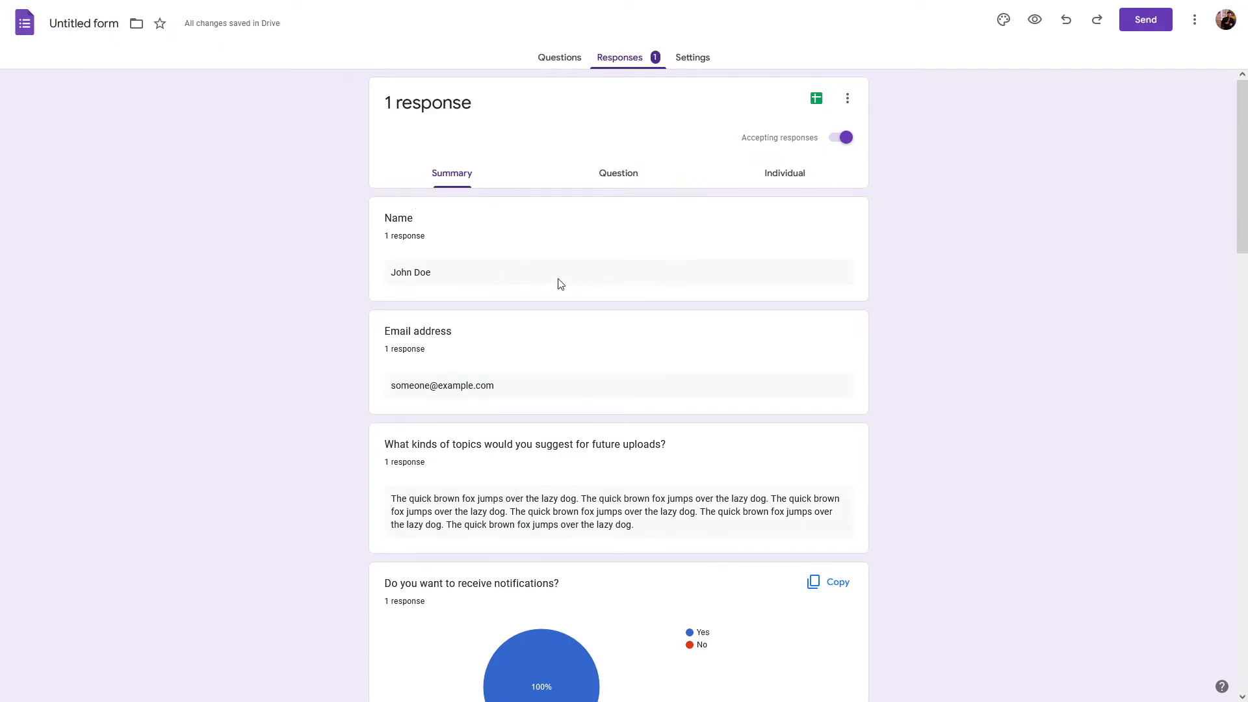
left_click_drag(396, 270, 462, 273)
left_click(465, 275)
scroll(474, 275, "down", 3)
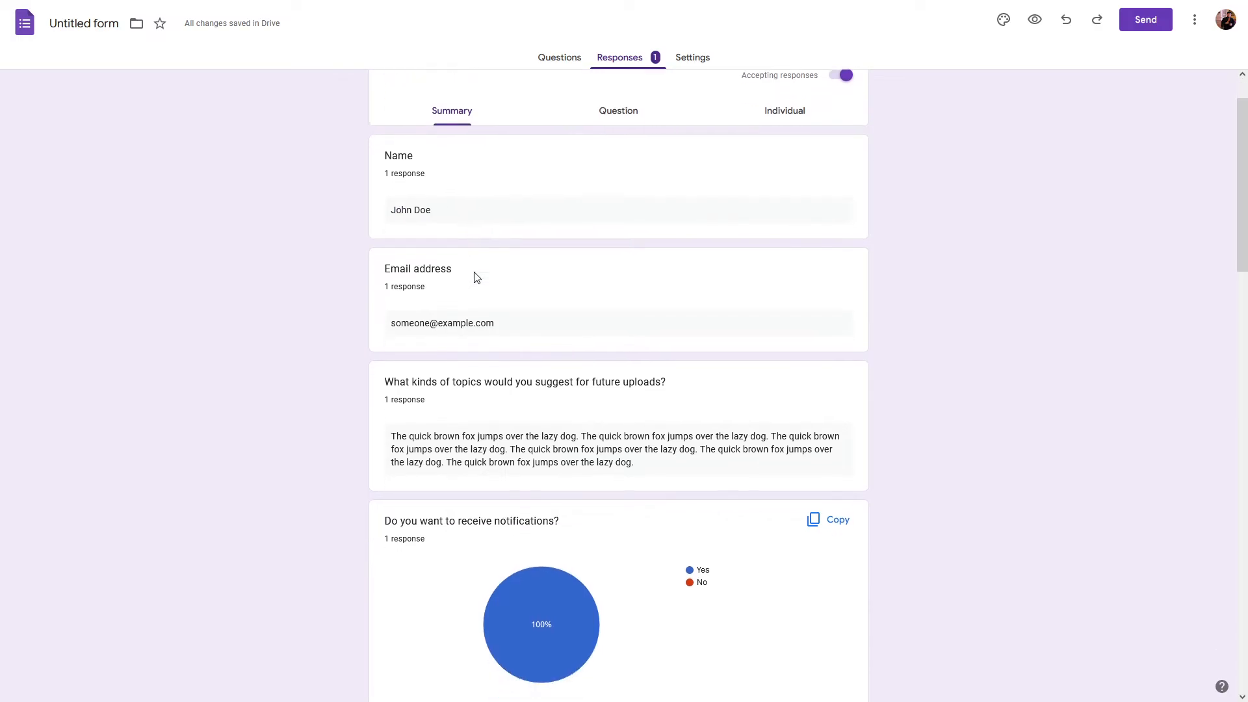
scroll(586, 435, "down", 3)
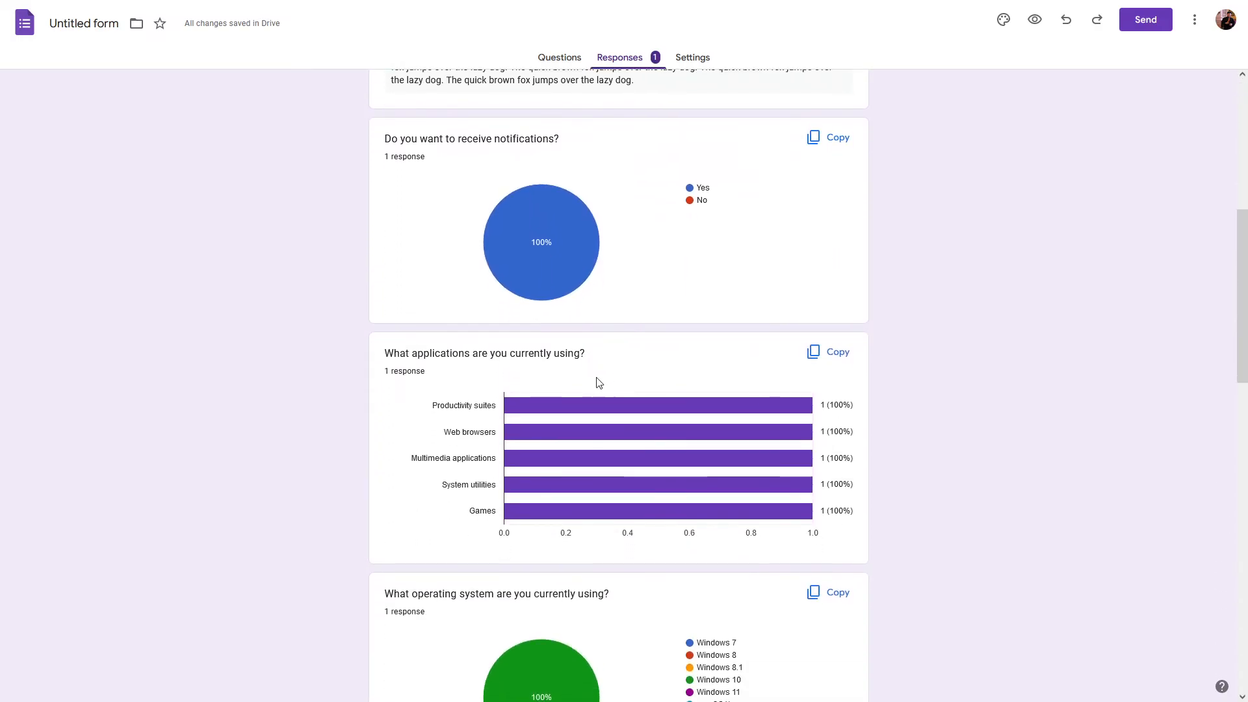
scroll(575, 516, "down", 7)
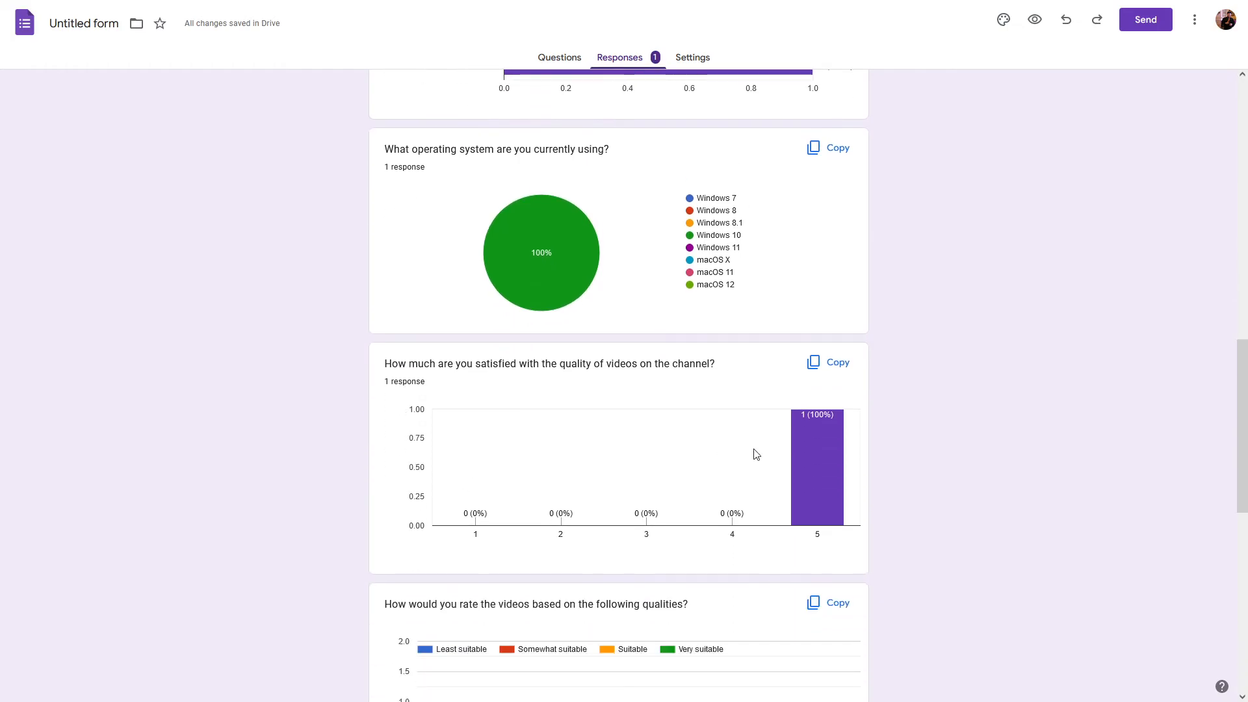
scroll(761, 450, "down", 7)
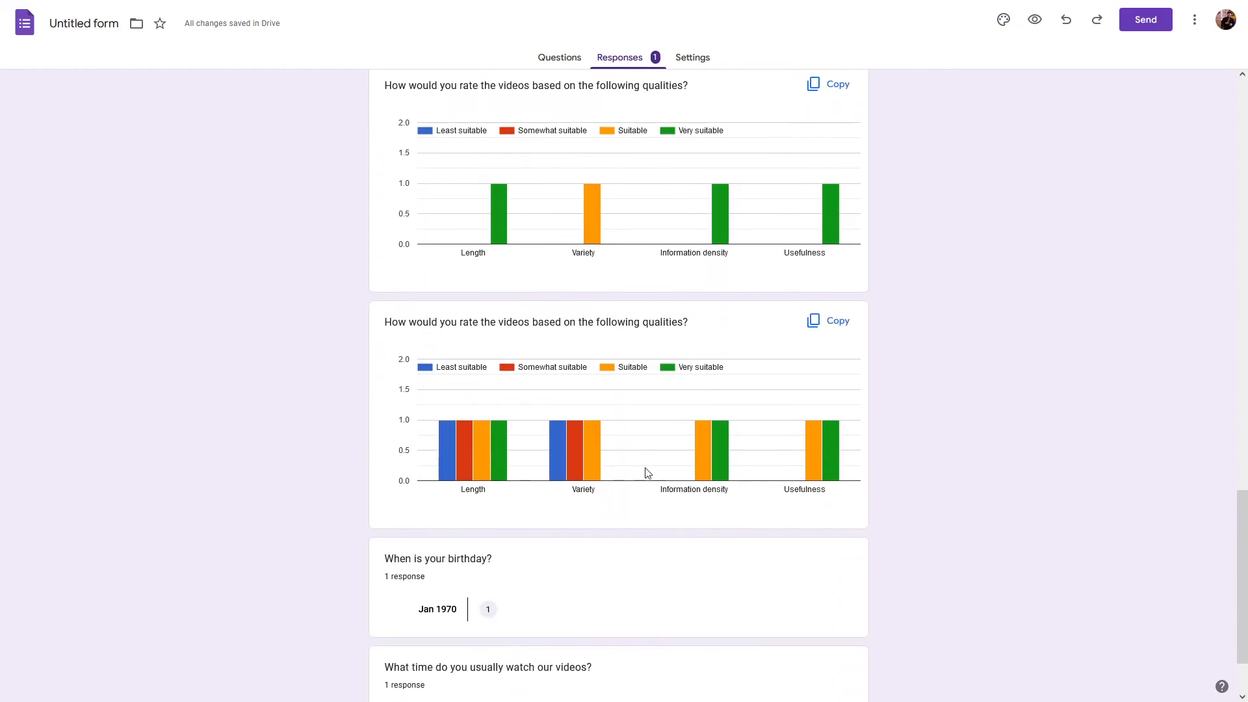
scroll(686, 490, "up", 20)
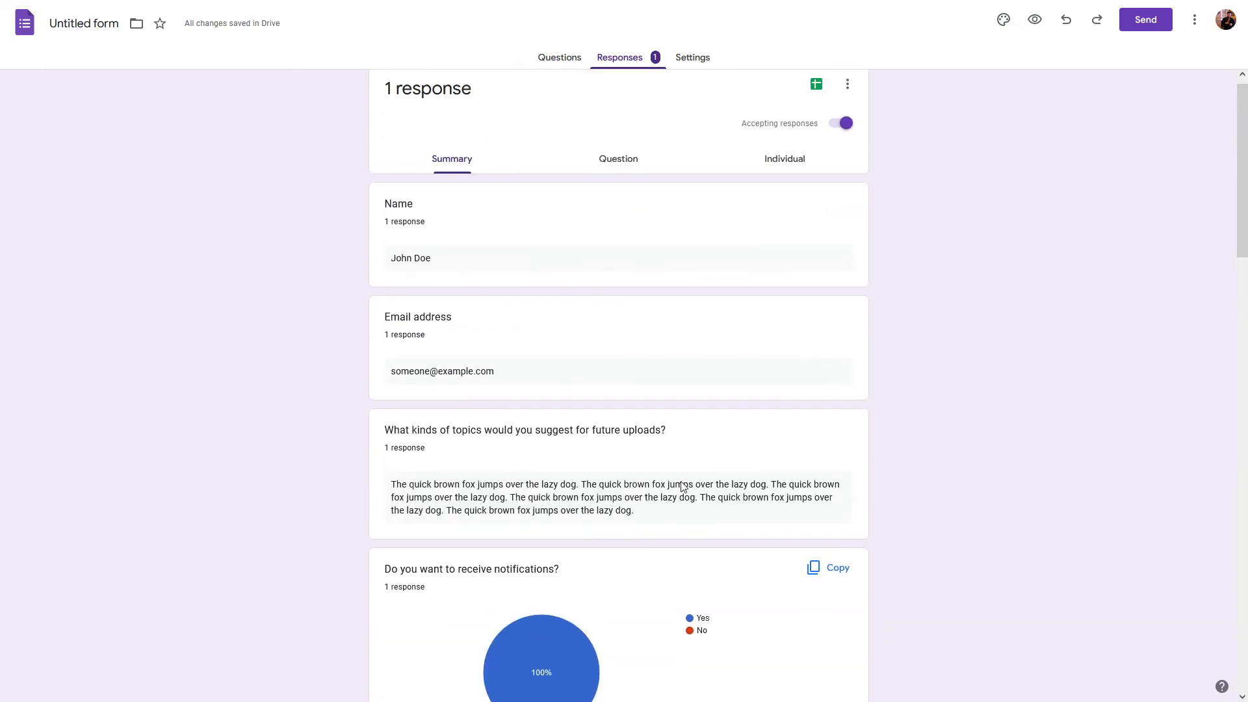
Step: View the responses by question and display the answers to "What applications are you currently using?"
left_click(589, 175)
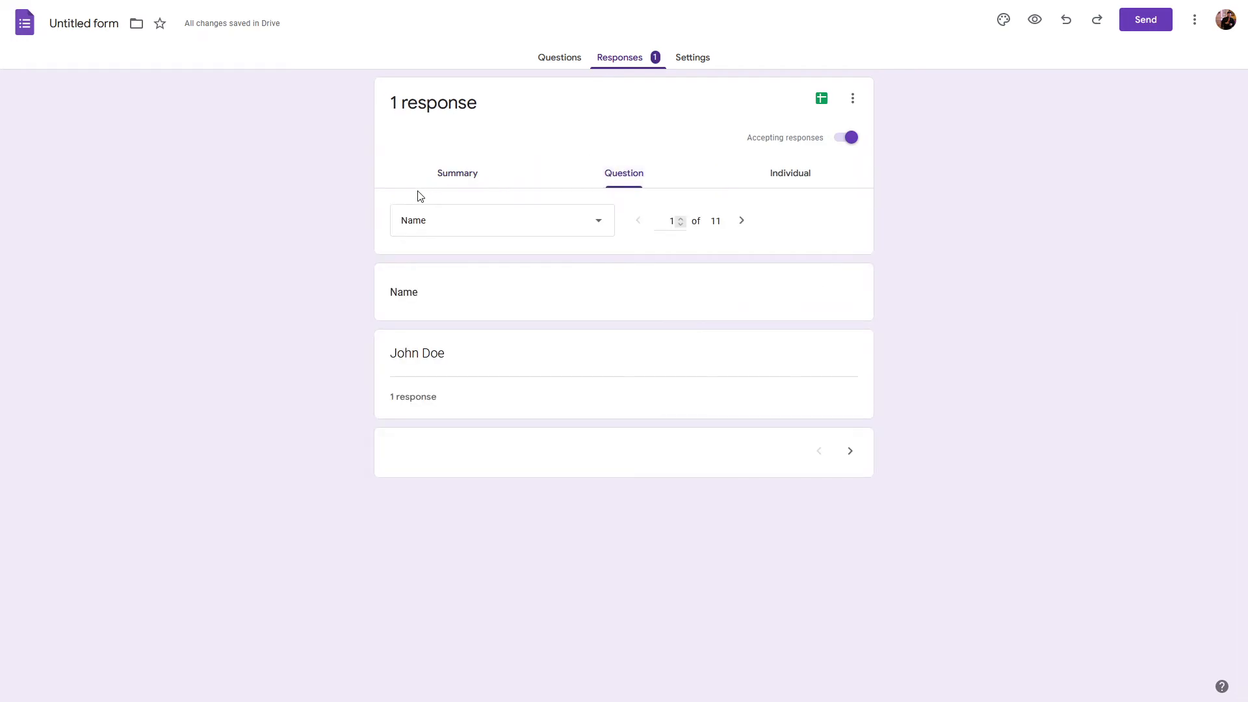
left_click(584, 230)
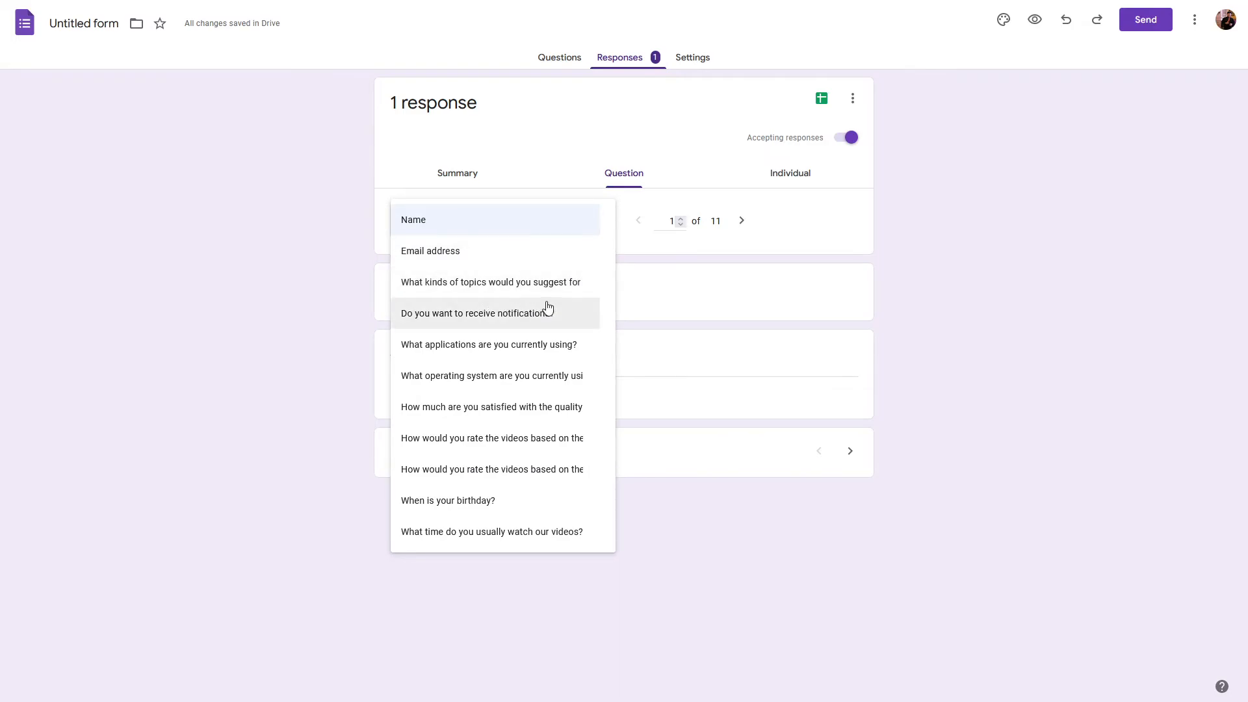
left_click(477, 357)
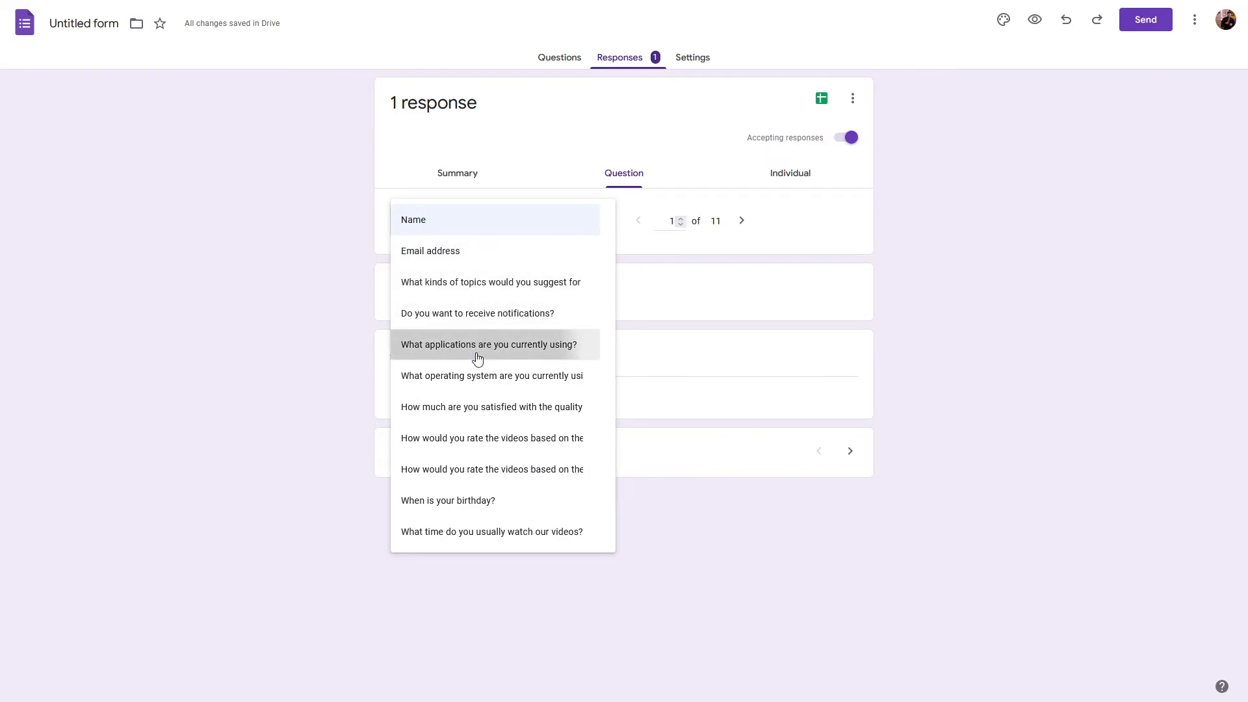
left_click_drag(439, 296, 490, 296)
left_click(509, 306)
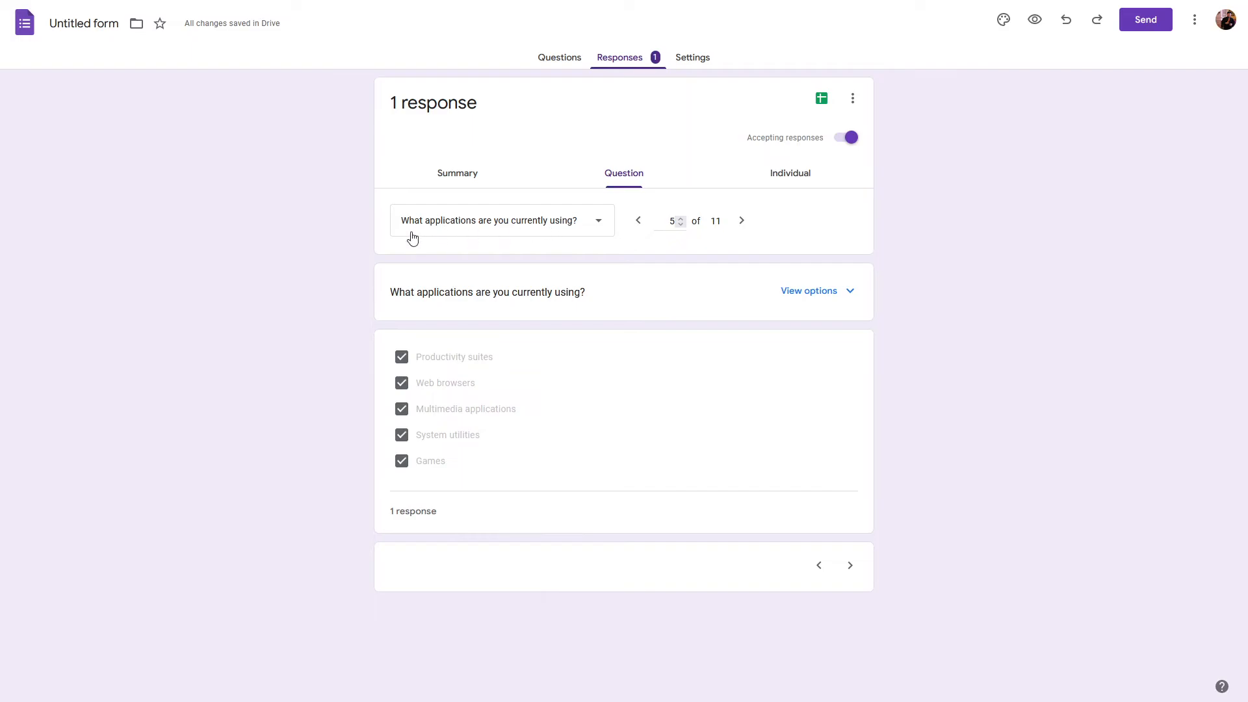
Step: View the responses individually and read through the submitted answers, examining the suggested topics for future uploads
left_click(801, 184)
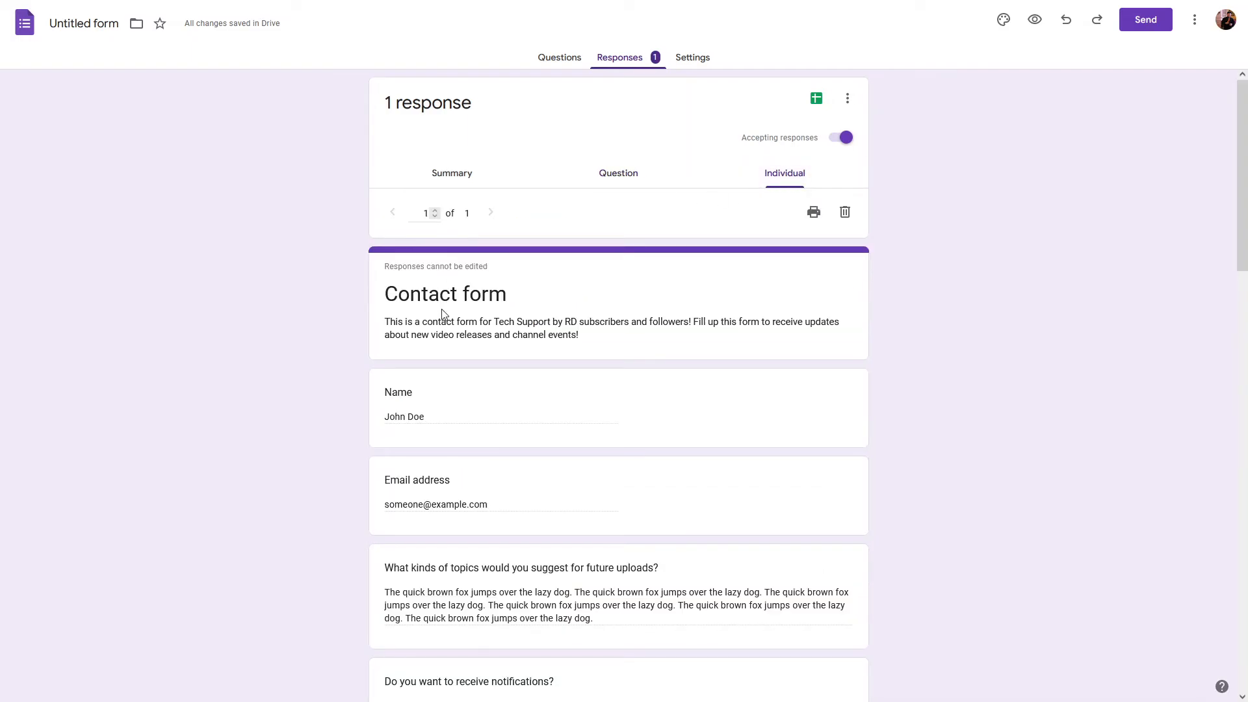
scroll(442, 314, "down", 4)
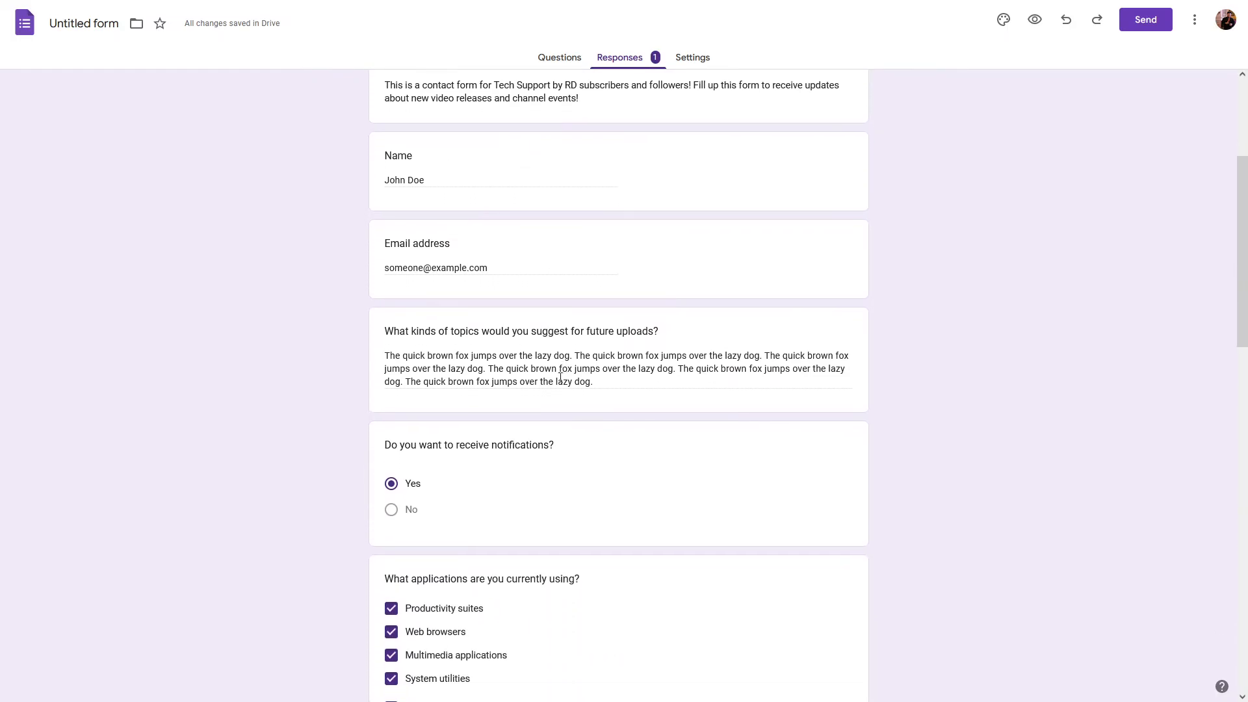
scroll(561, 377, "down", 15)
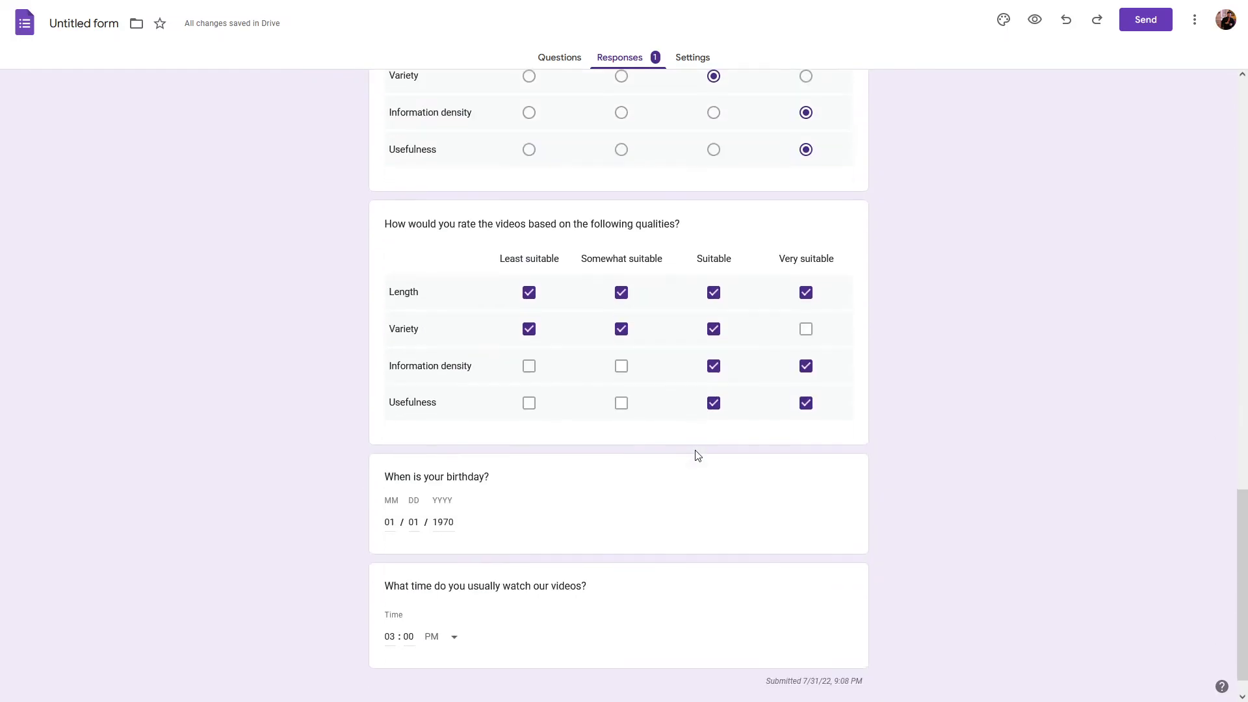
scroll(559, 549, "up", 20)
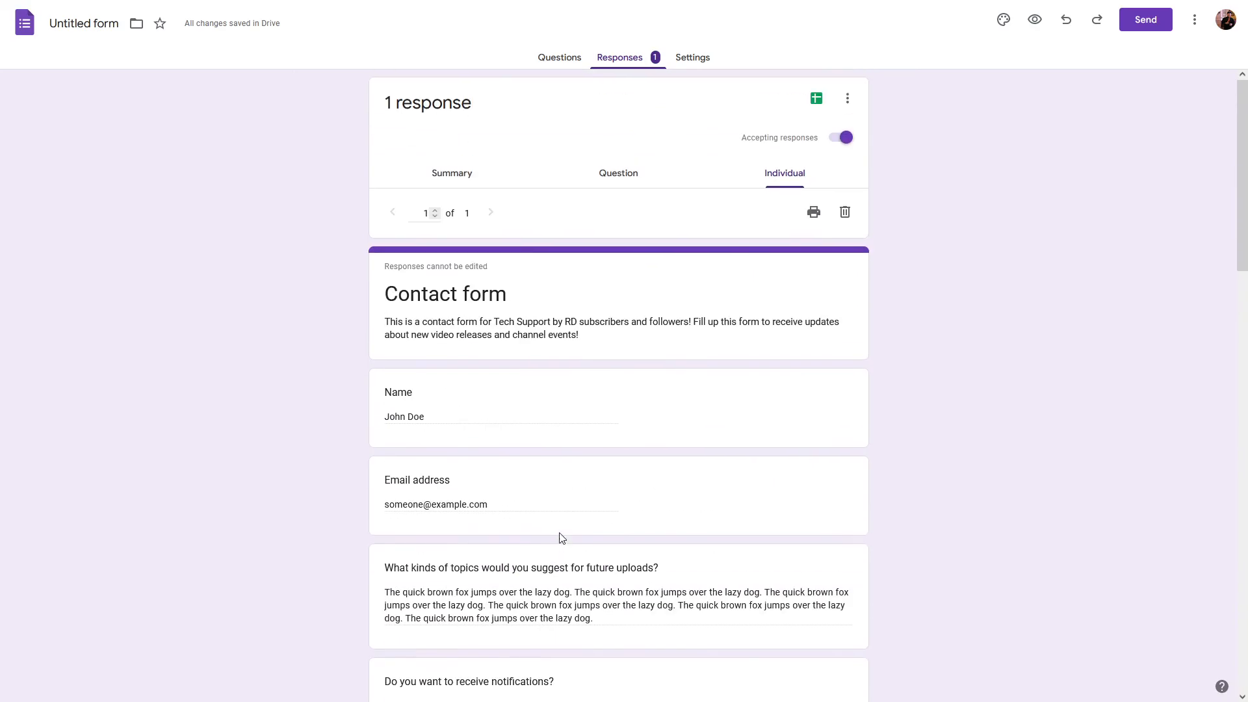
scroll(475, 335, "down", 4)
left_click_drag(476, 296, 604, 325)
left_click(605, 326)
triple_click(607, 330)
left_click(607, 330)
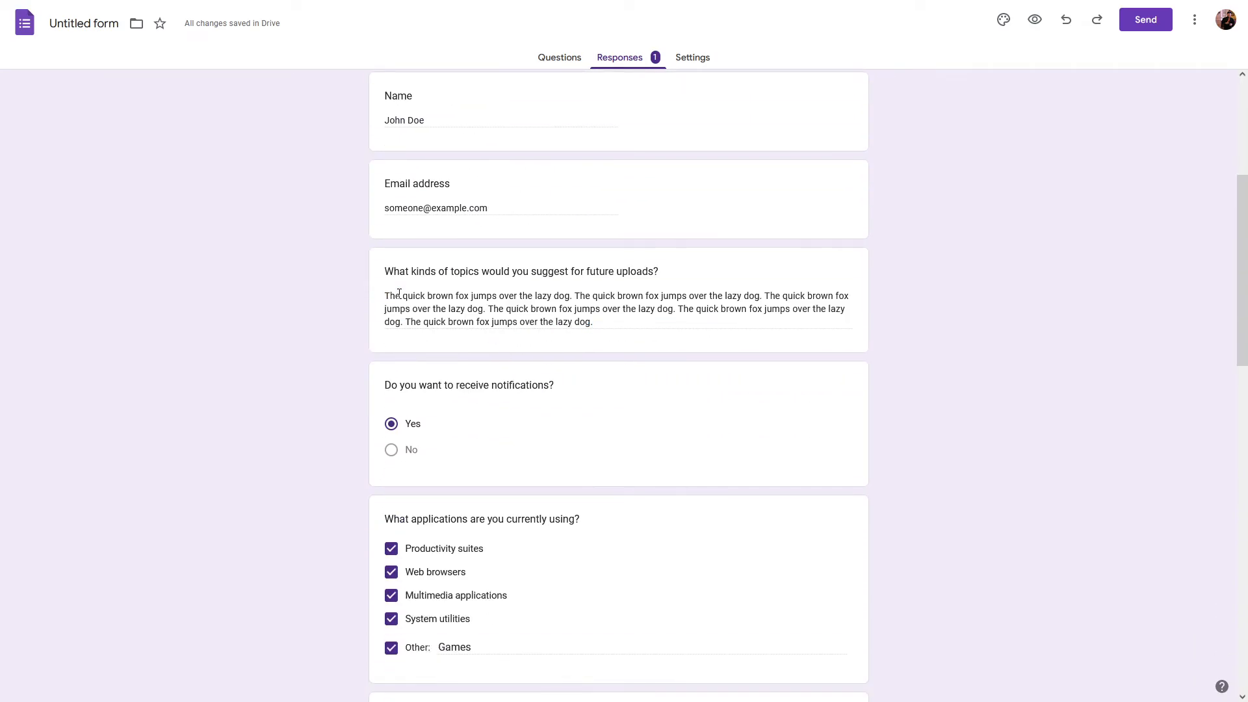
scroll(446, 334, "up", 4)
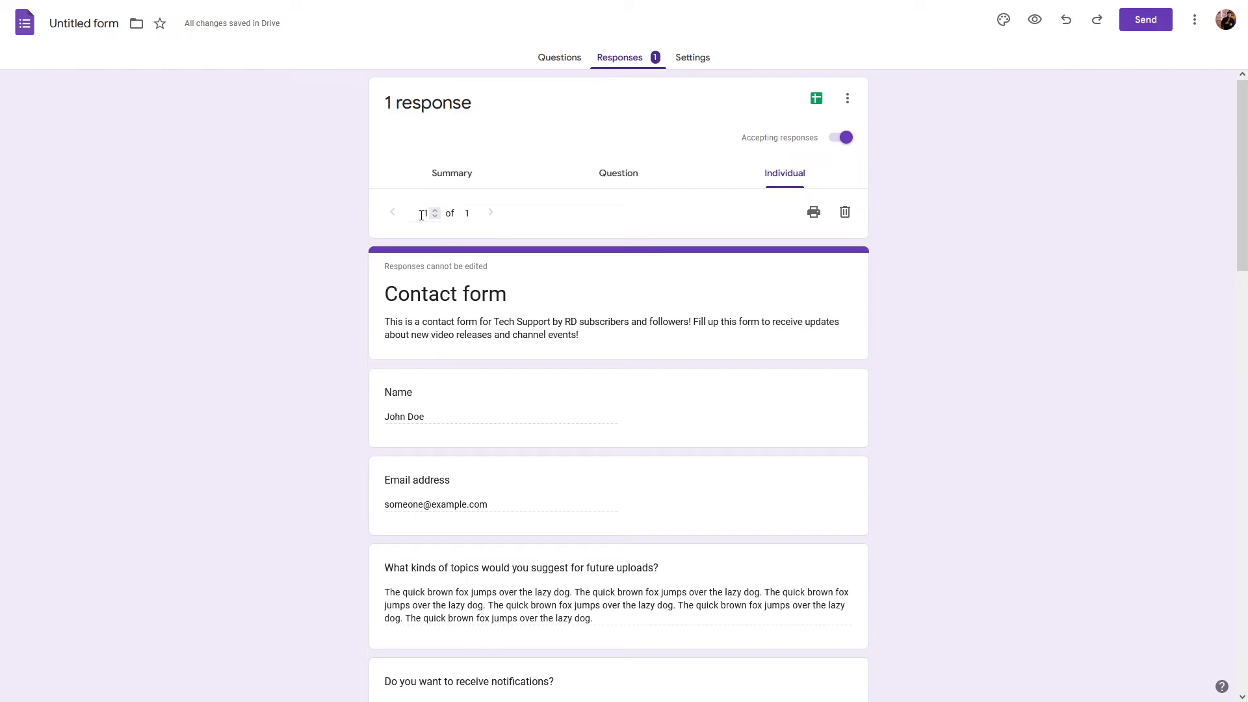
Step: Review the individual response once more down to the video rating grids and birthday answer, and return to its start
scroll(517, 312, "down", 10)
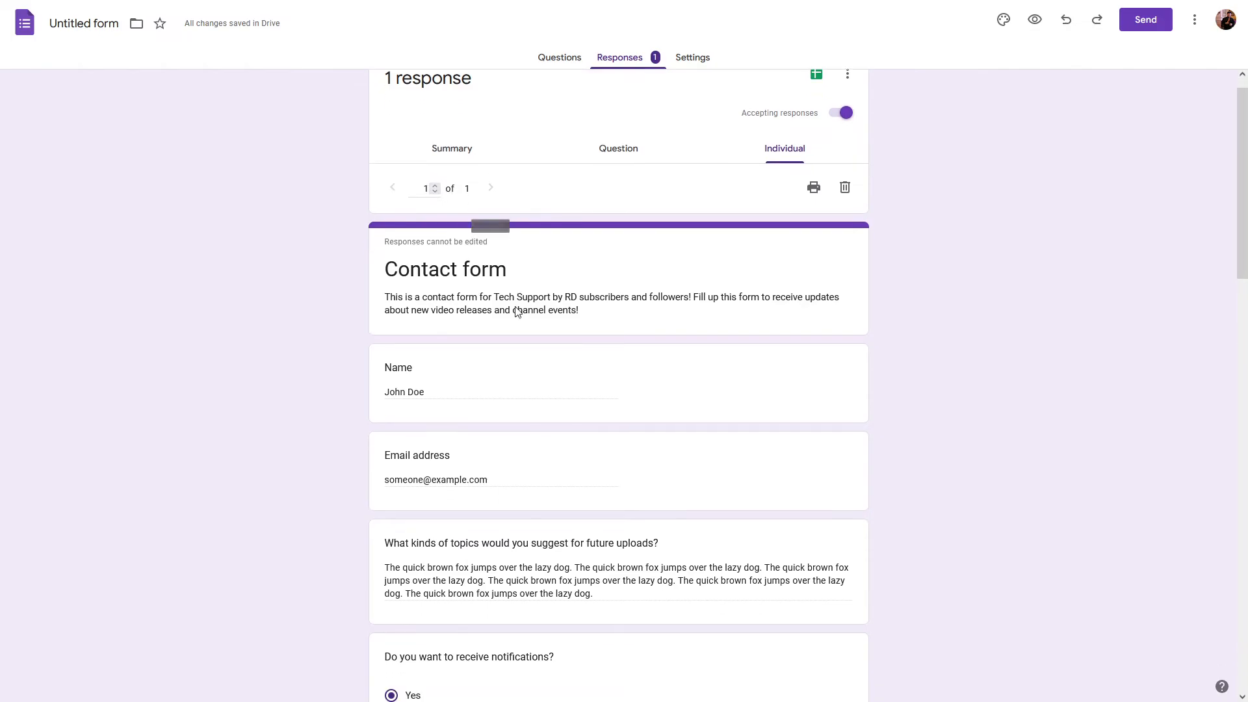
scroll(519, 315, "down", 9)
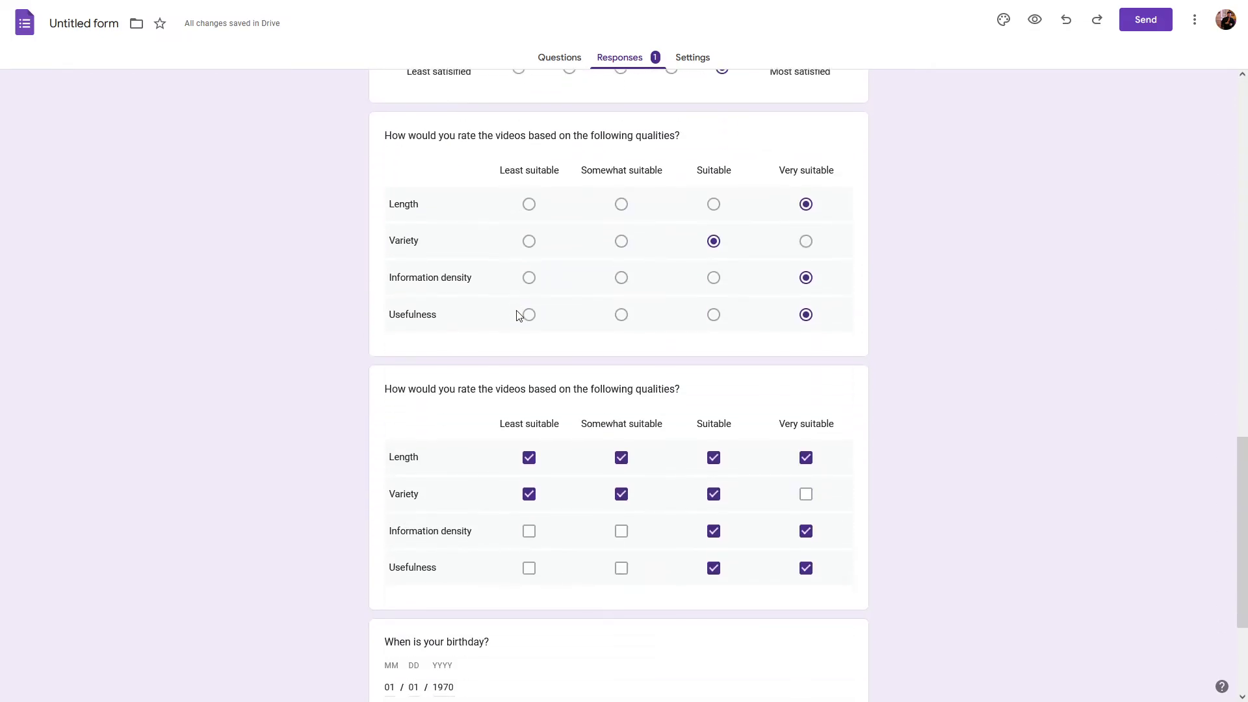
scroll(780, 668, "up", 1)
scroll(806, 651, "down", 1)
left_click_drag(803, 650, 864, 650)
left_click(863, 649)
middle_click(861, 649)
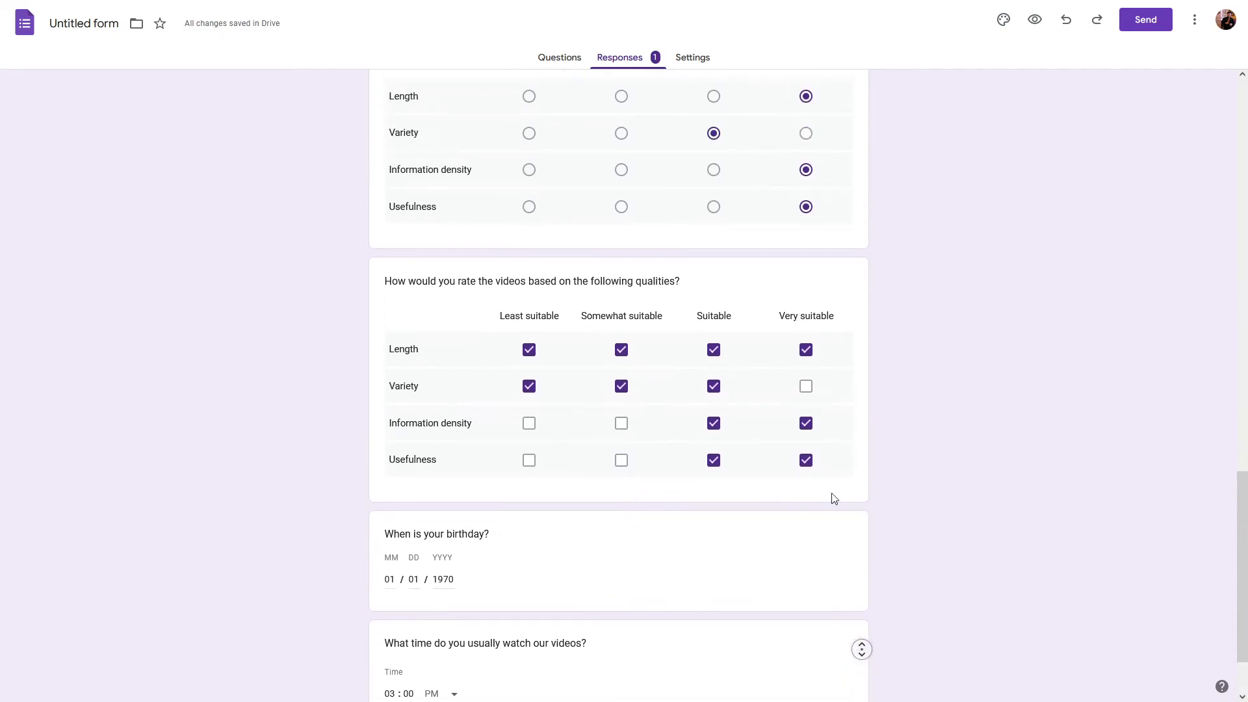
scroll(835, 515, "up", 20)
middle_click(801, 245)
Step: Open the form's settings and expand the options for how responses are collected and protected
left_click(561, 59)
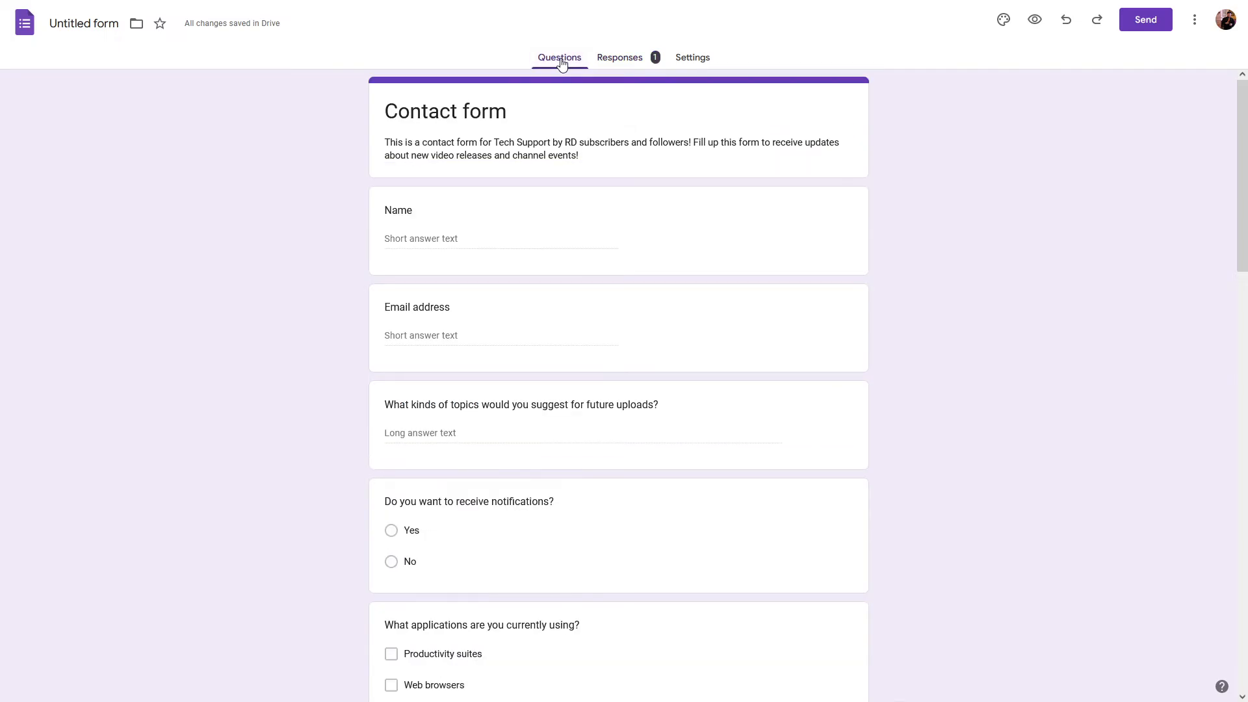
left_click(676, 64)
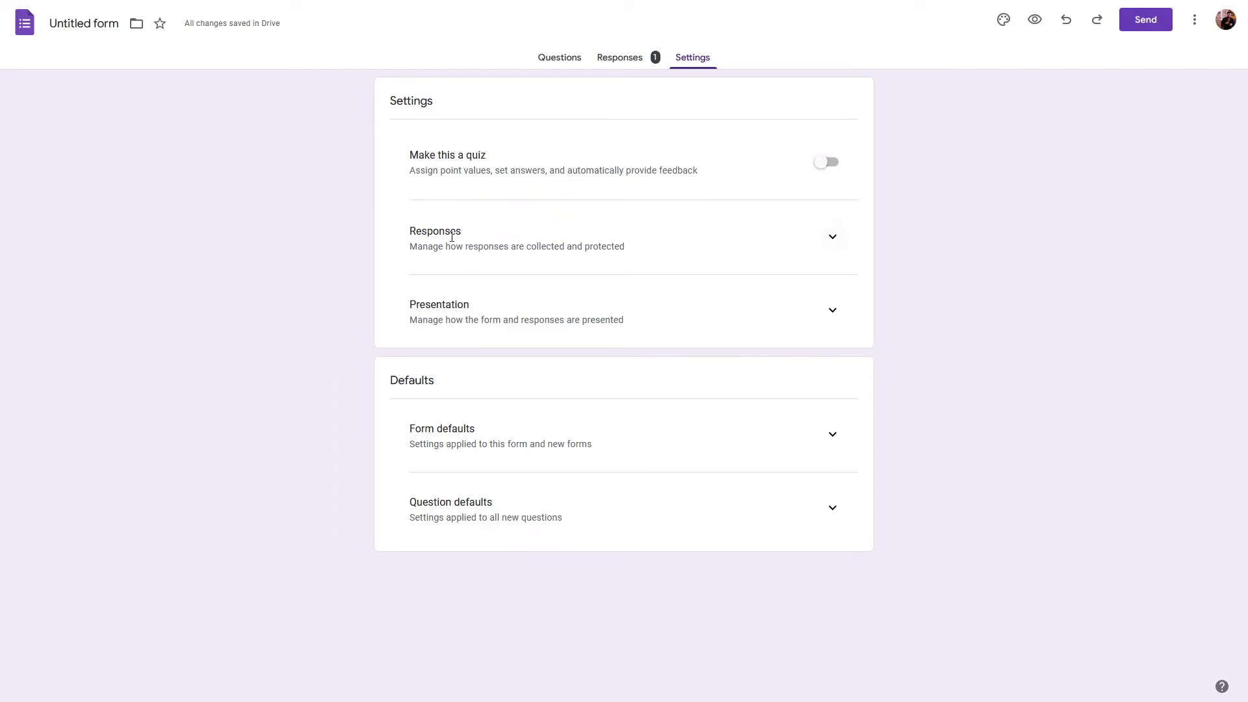
left_click(824, 244)
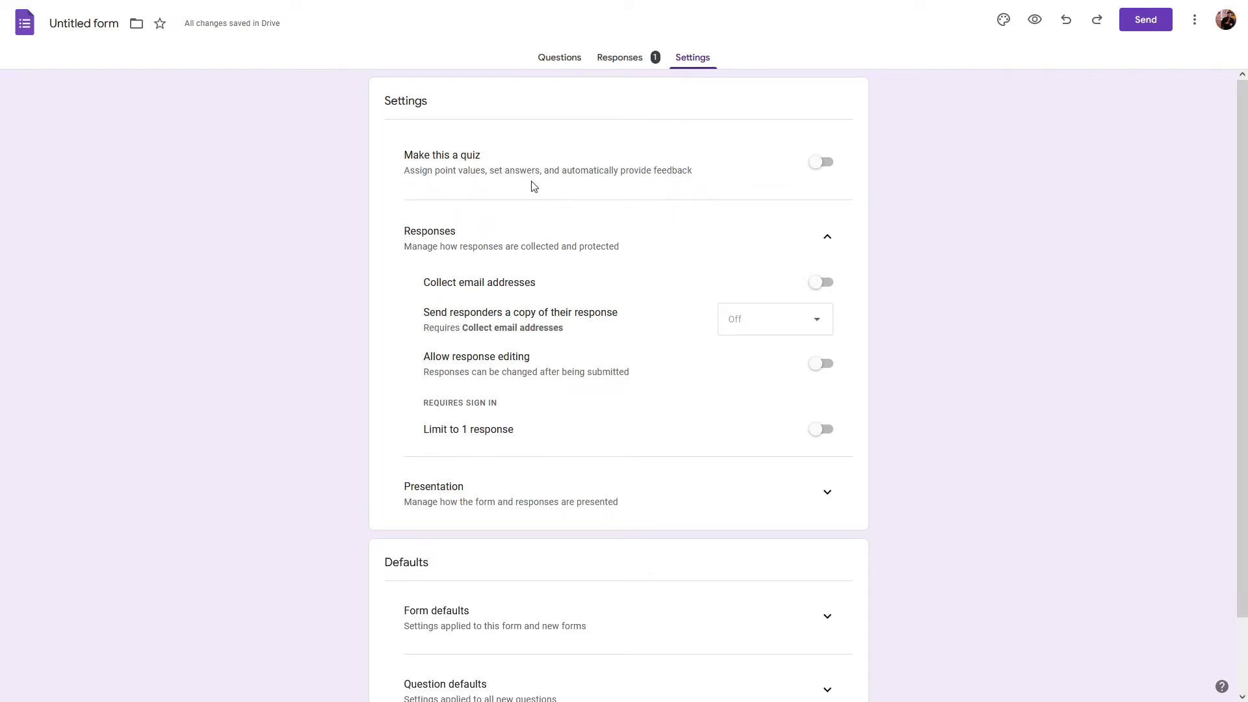
Step: Turn on collecting email addresses and send responders a copy of their response when requested
left_click(826, 285)
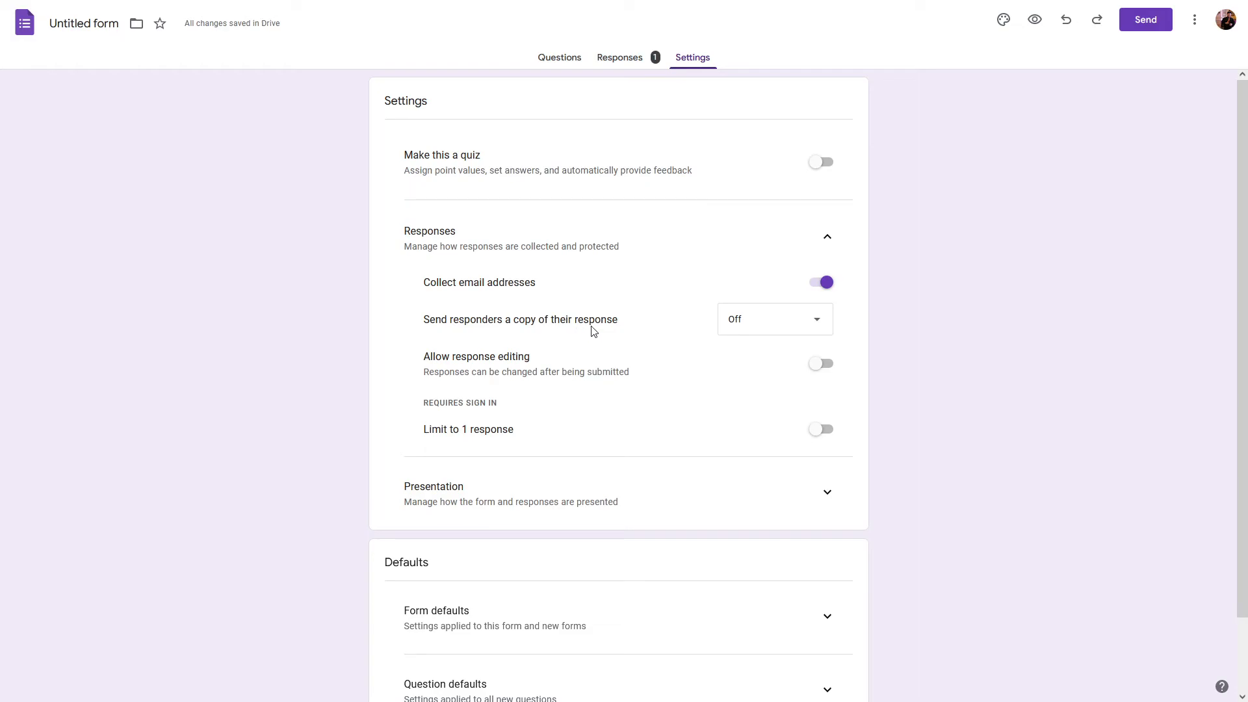
left_click(768, 333)
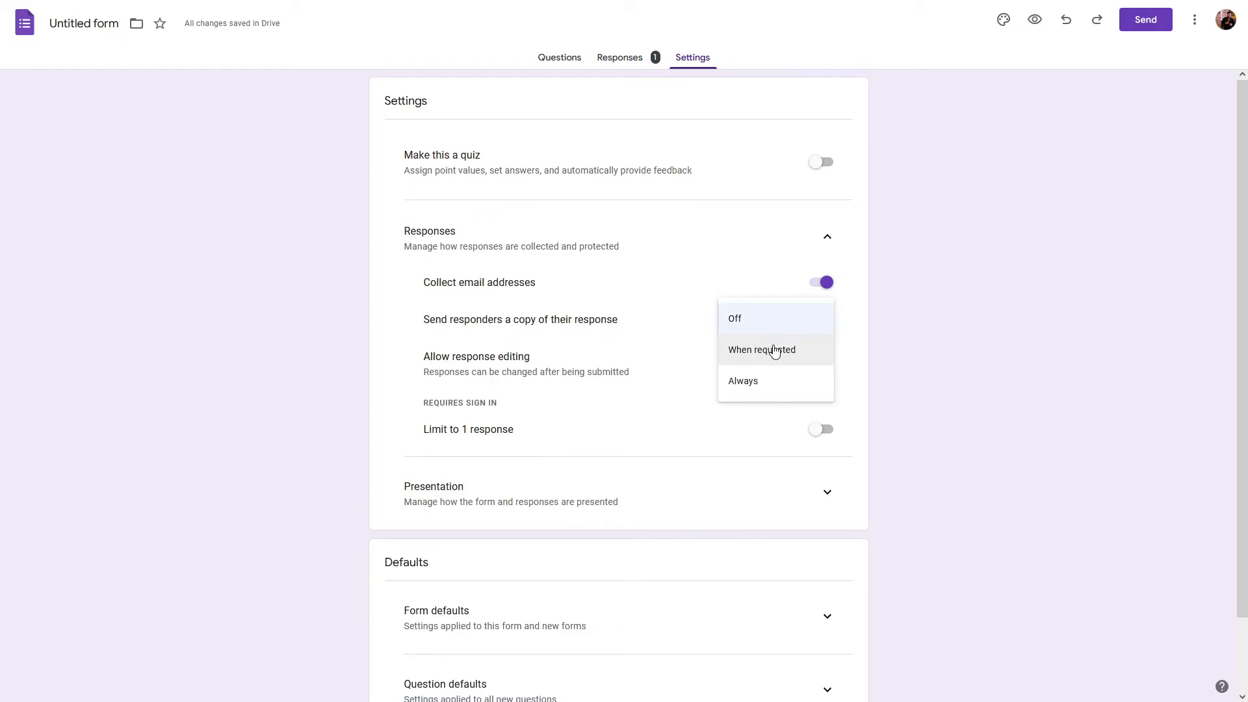
left_click(775, 352)
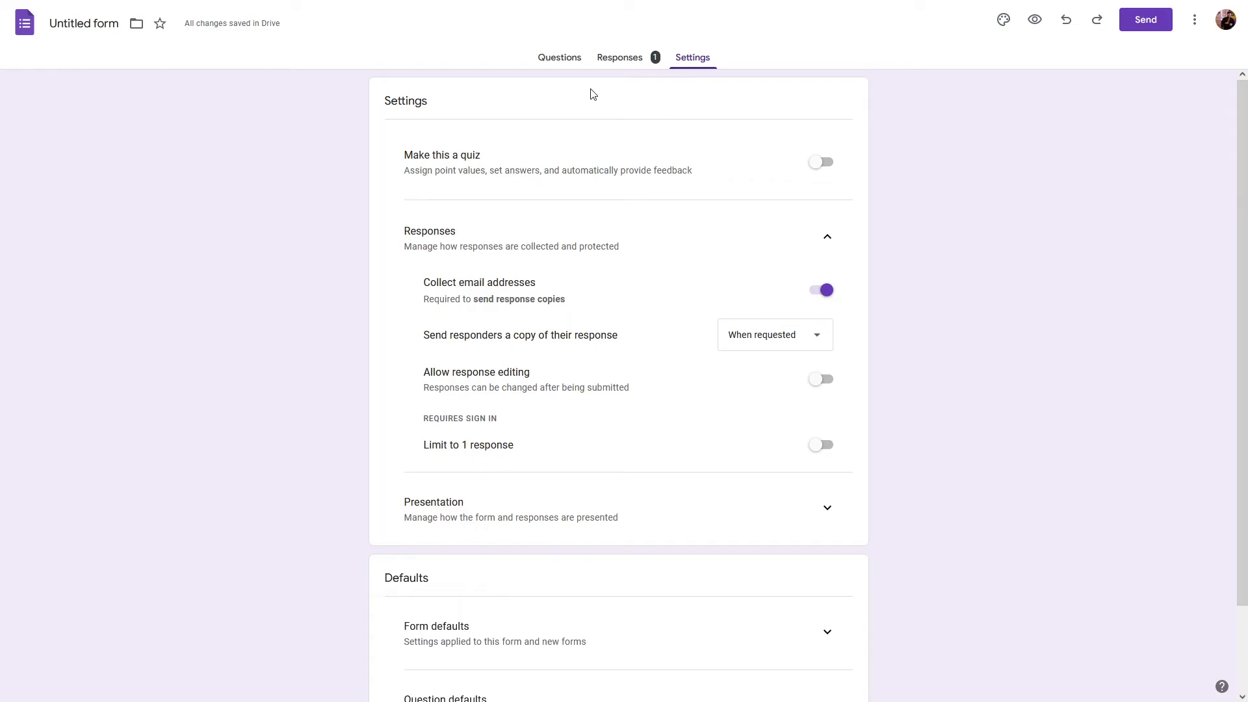
Step: Set response copies to Always, switch them back to Off, and turn off collecting email addresses
left_click(751, 351)
left_click(747, 369)
left_click(779, 338)
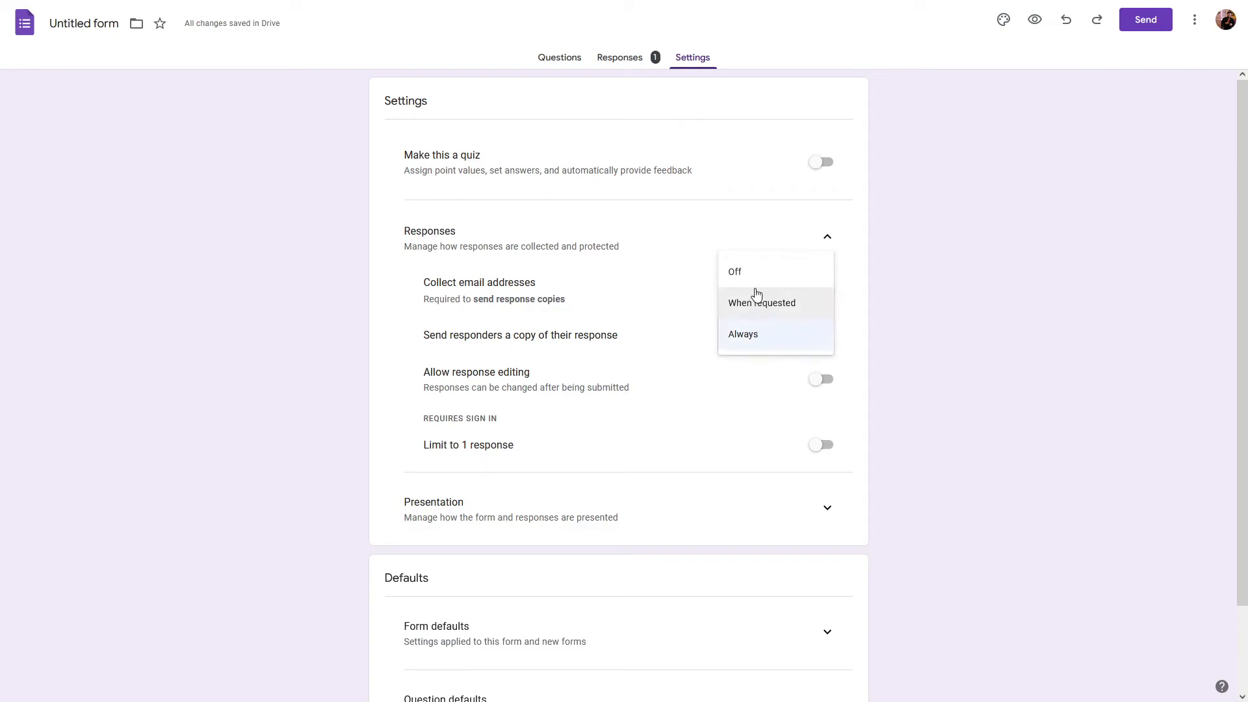
left_click(752, 283)
left_click(821, 283)
Step: Turn on response editing after submission and switch it off again
scroll(624, 321, "down", 2)
left_click_drag(430, 283, 533, 286)
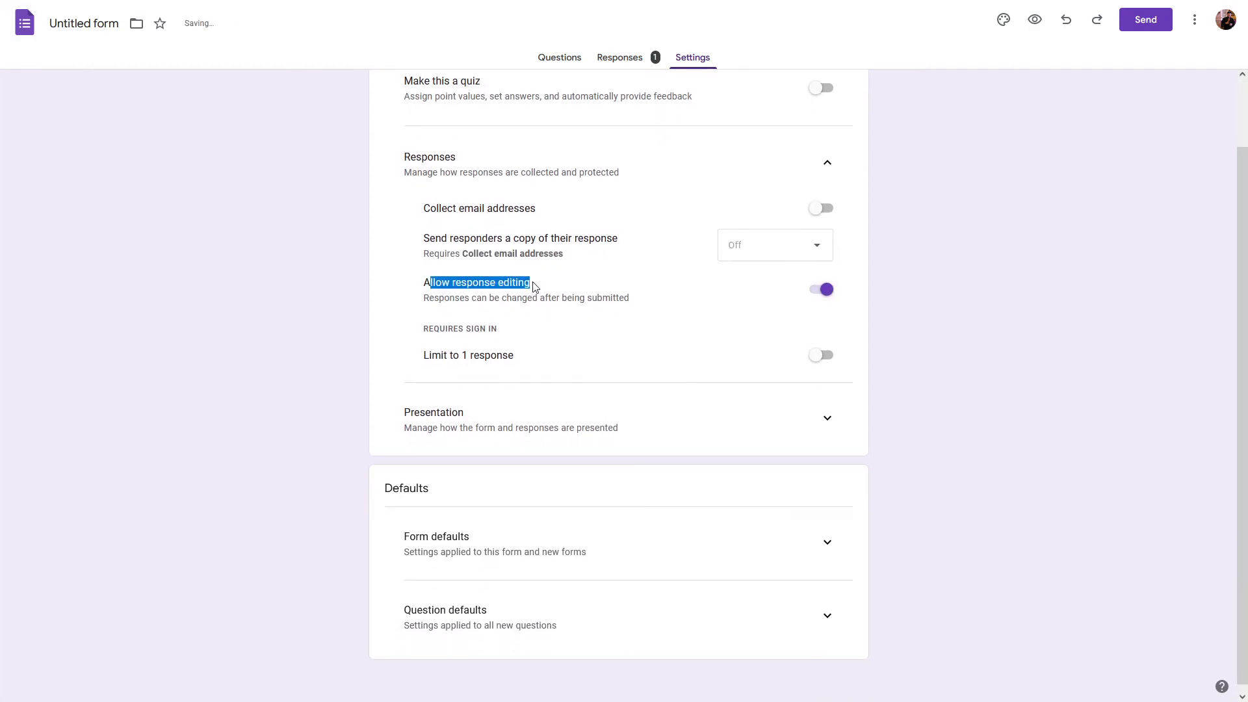
left_click(955, 298)
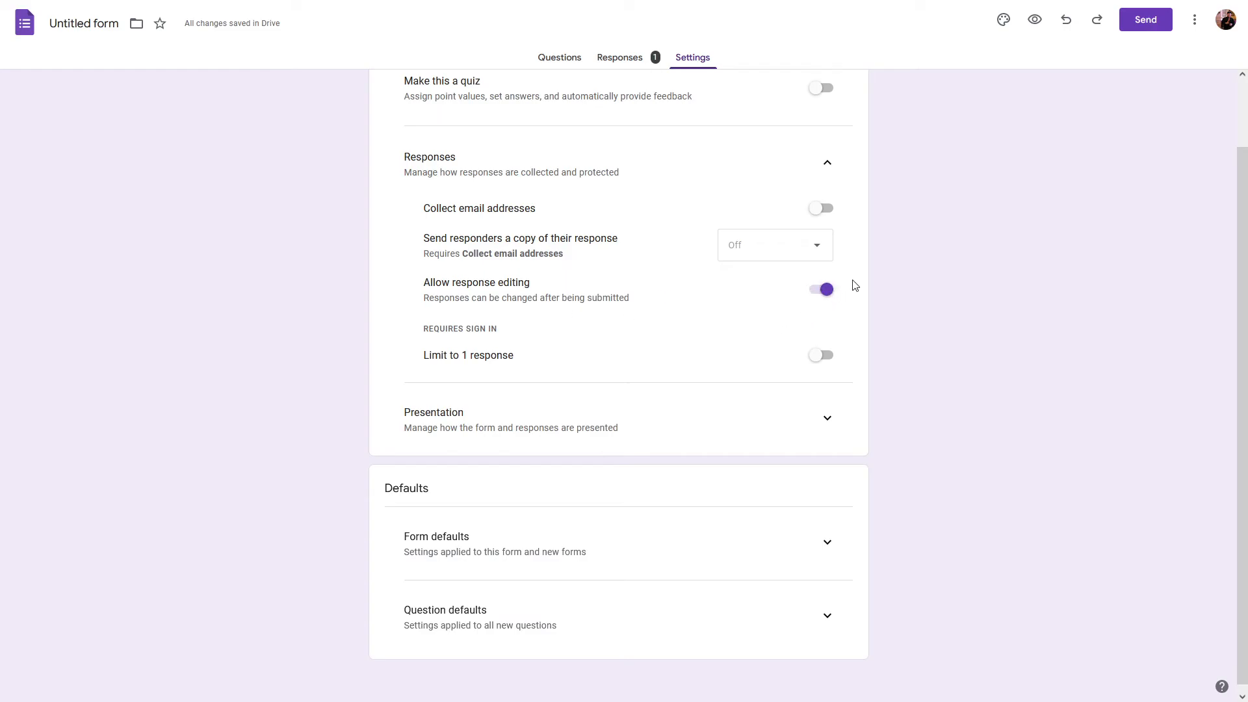
left_click(820, 290)
Step: Expand the presentation settings and examine the options for form display, confirmation message and restrictions
left_click(826, 418)
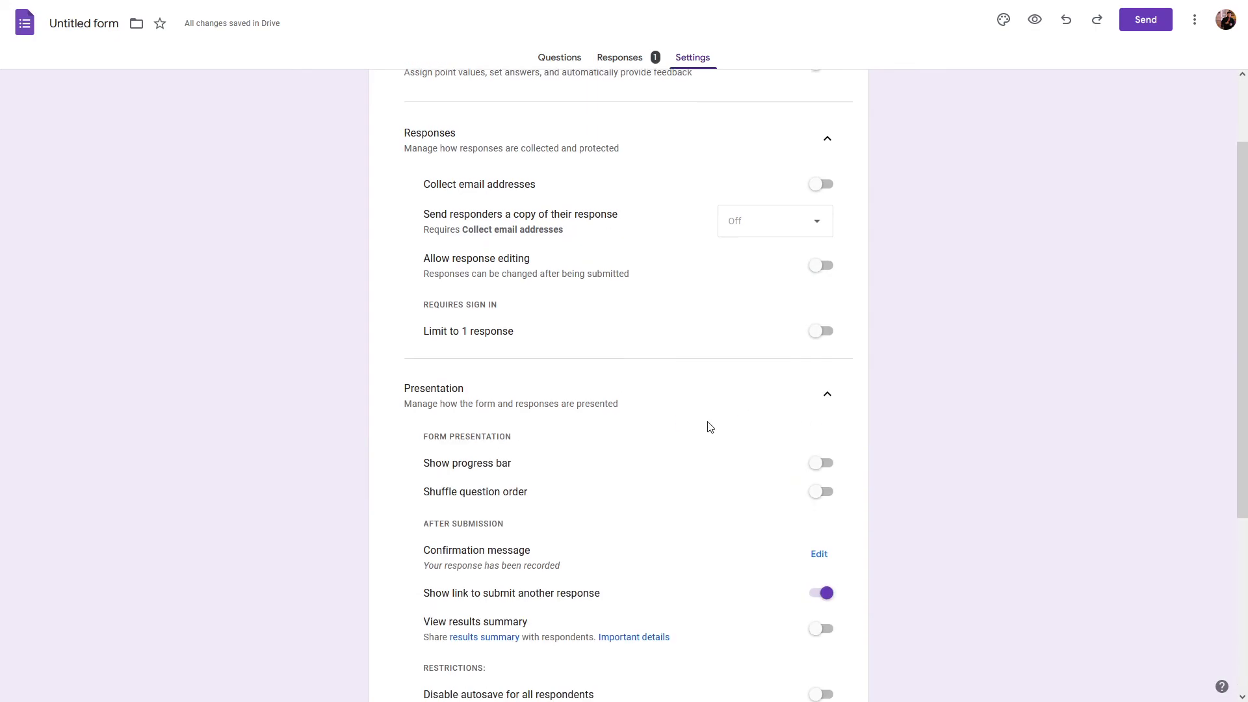
scroll(709, 427, "down", 2)
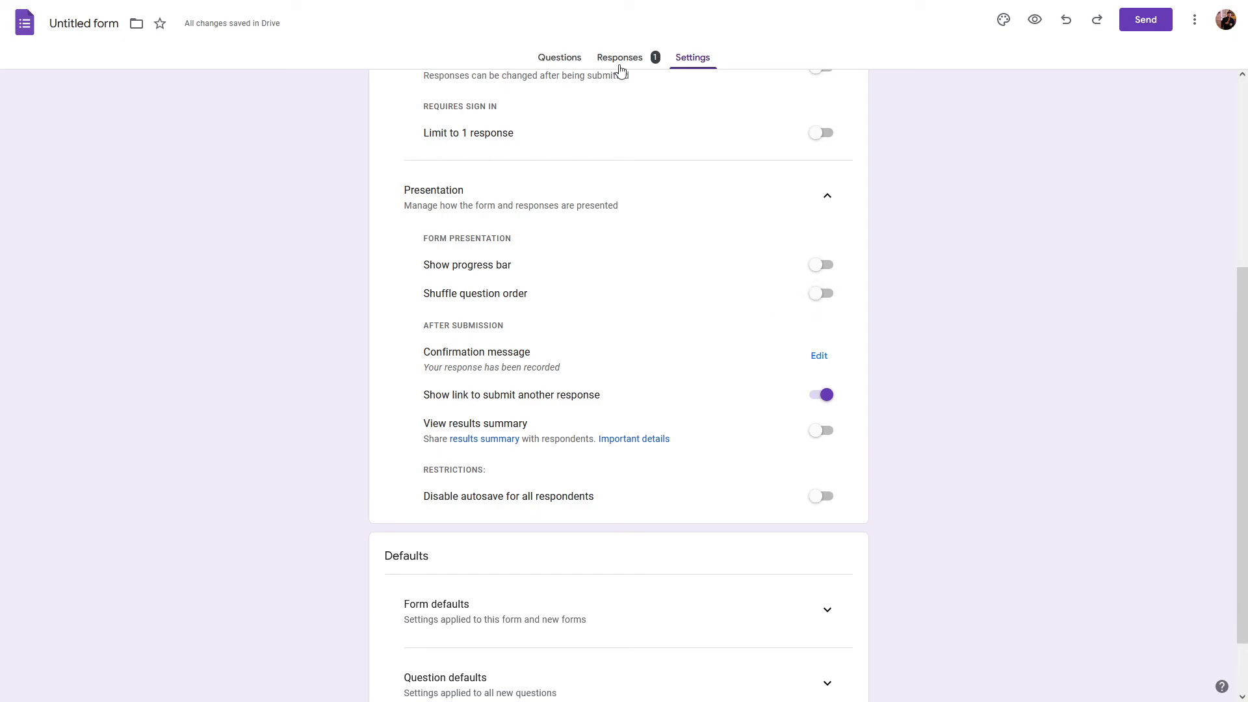
scroll(514, 308, "down", 2)
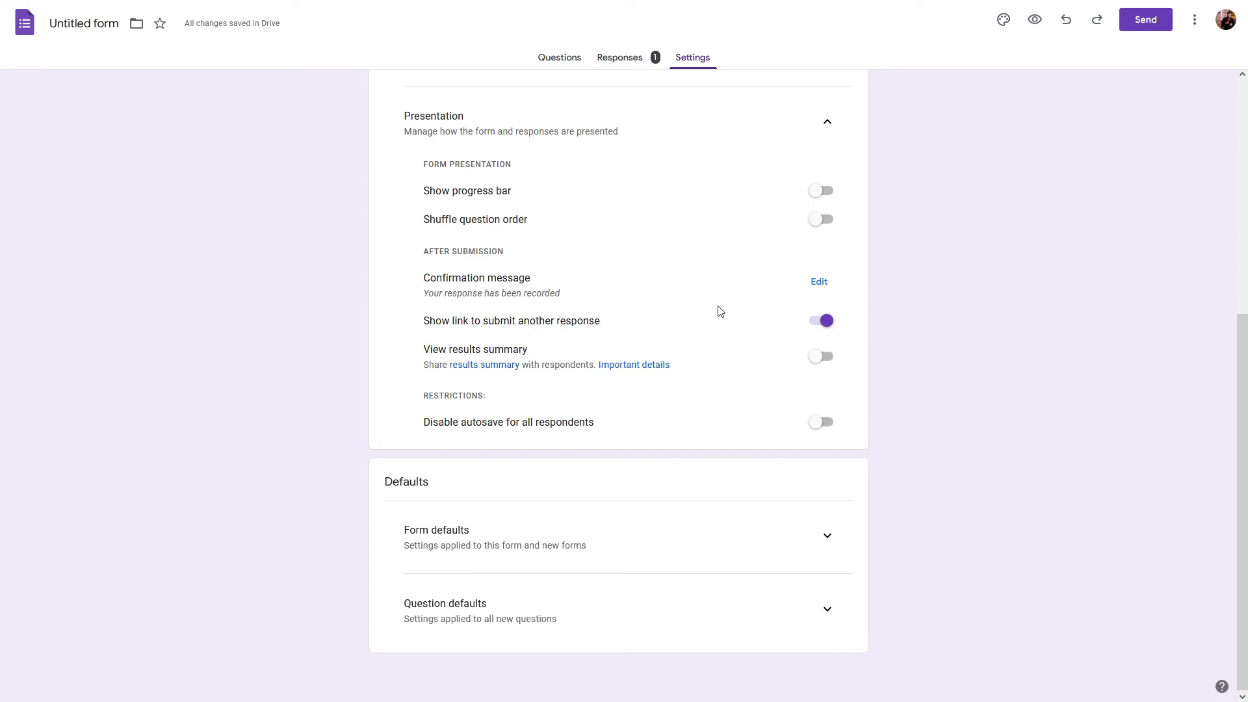
left_click_drag(423, 301, 569, 300)
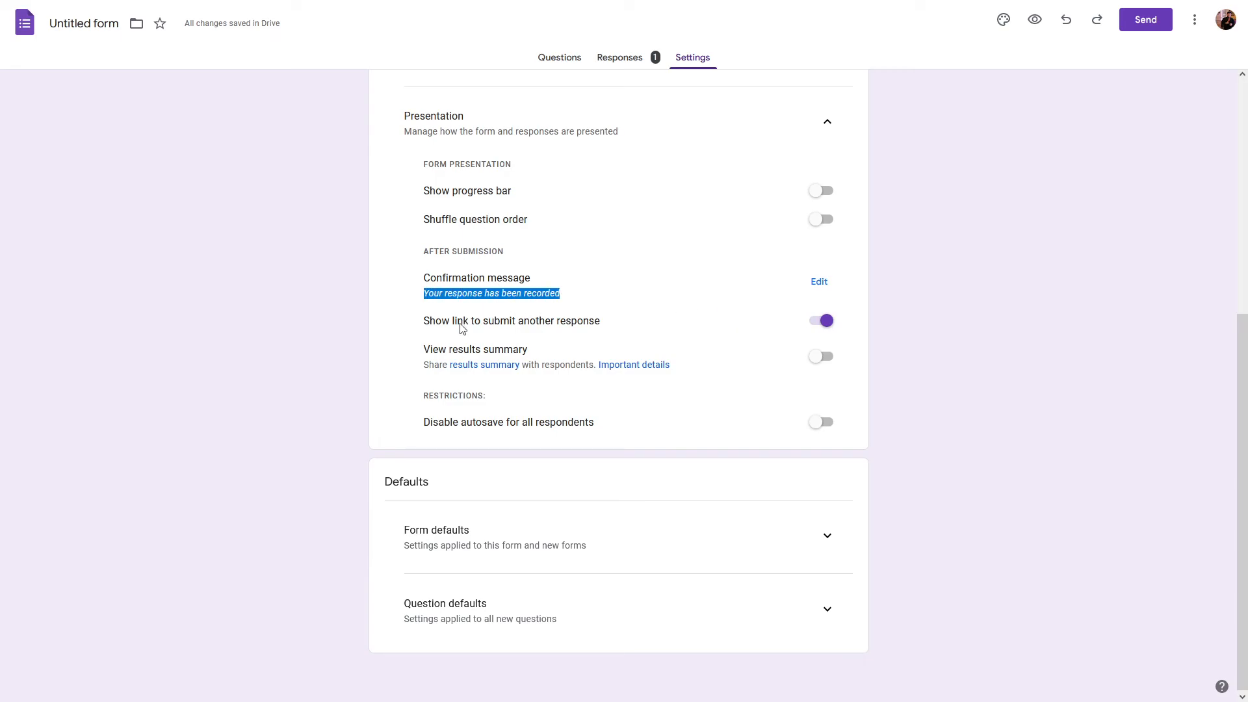
Step: Toggle the link to submit another response off and on, and try the results summary option for respondents
left_click_drag(424, 323, 581, 327)
left_click(821, 320)
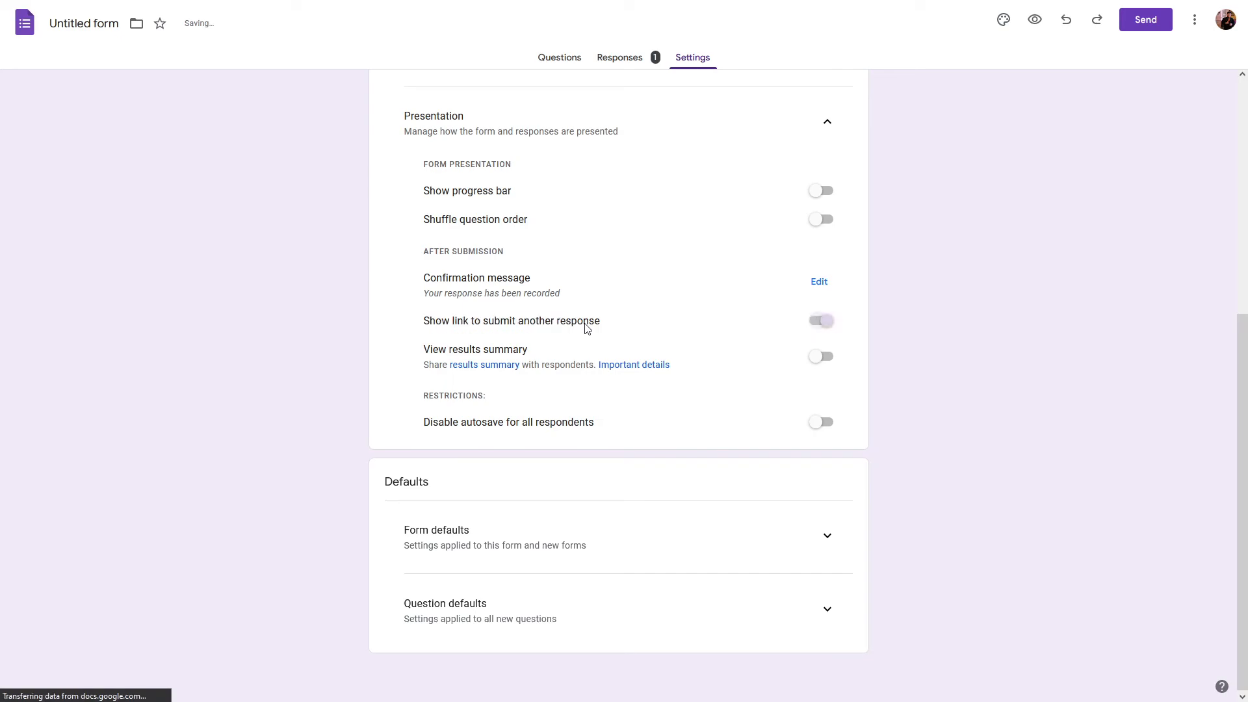
left_click(820, 321)
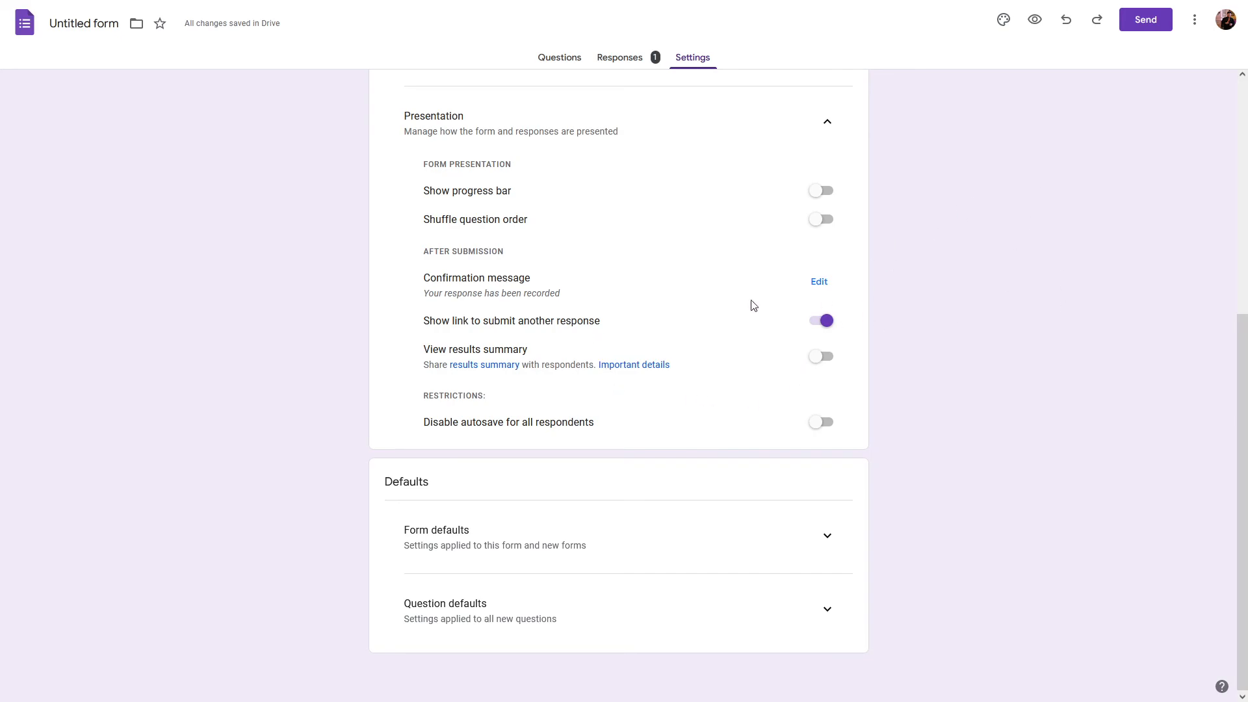
left_click_drag(423, 354, 527, 357)
left_click(822, 359)
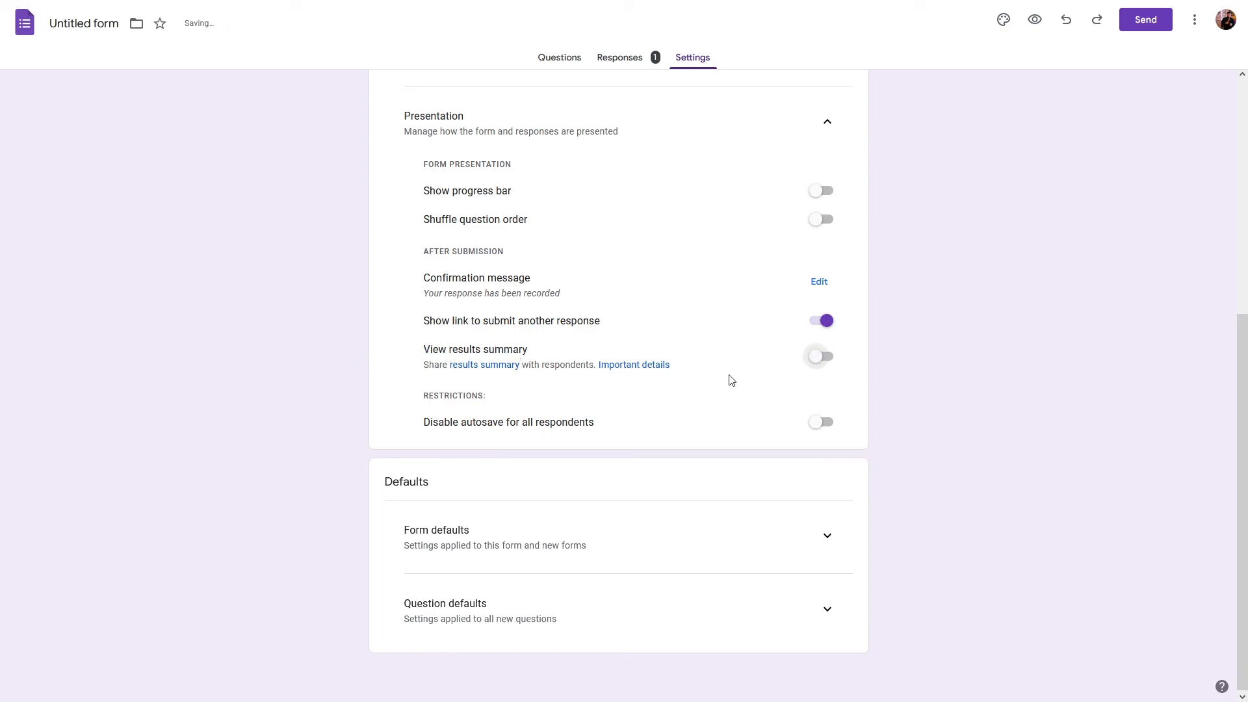
Step: Show the summary of the collected responses, and return to the form settings to look over the presentation options
left_click(622, 58)
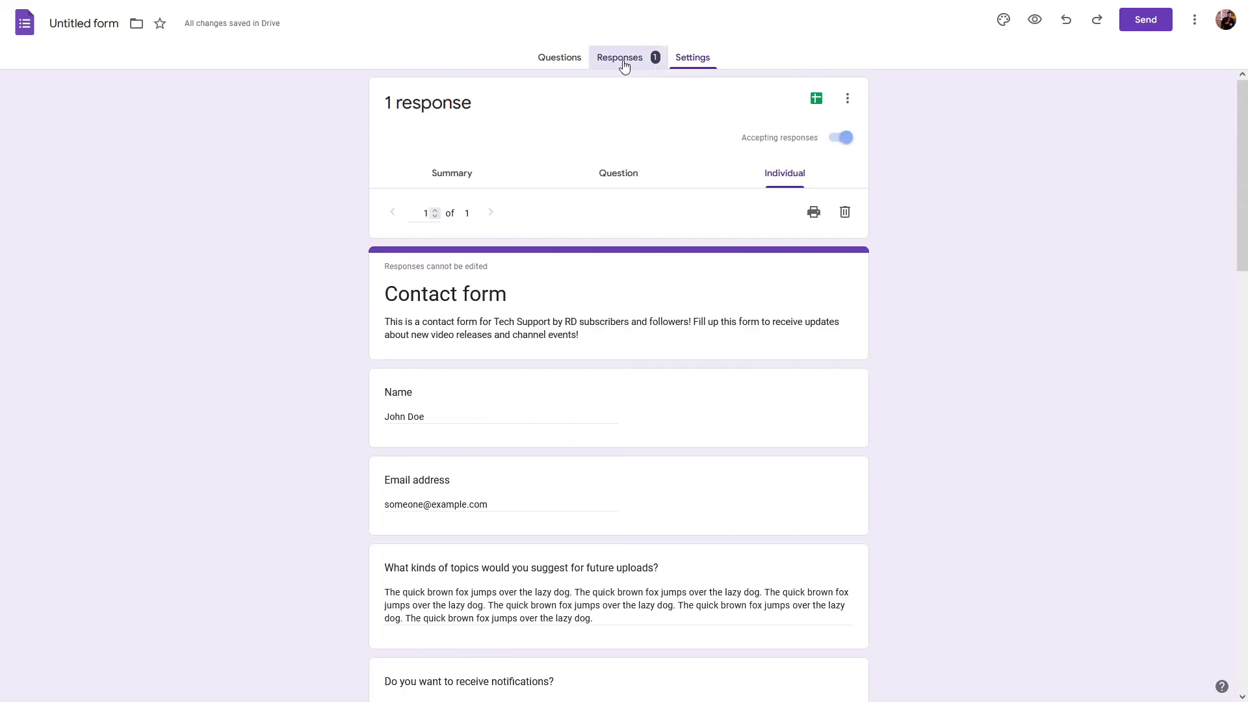
left_click(450, 175)
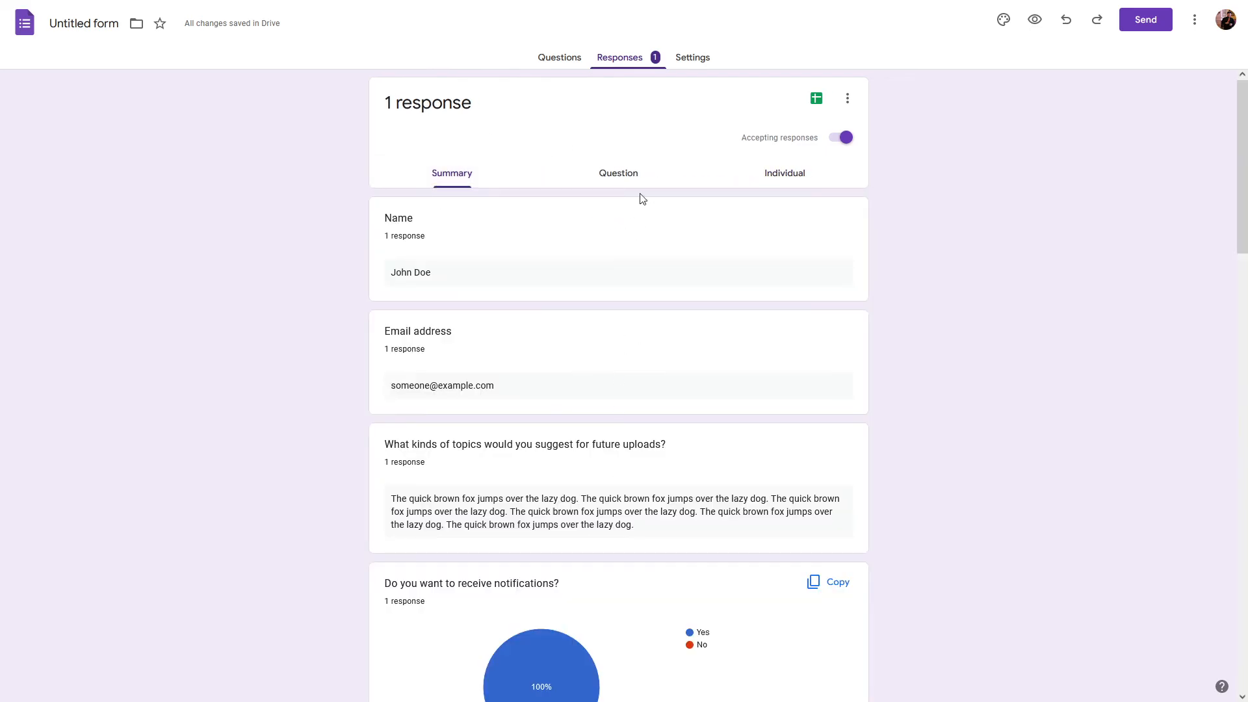
left_click(707, 68)
scroll(578, 472, "down", 5)
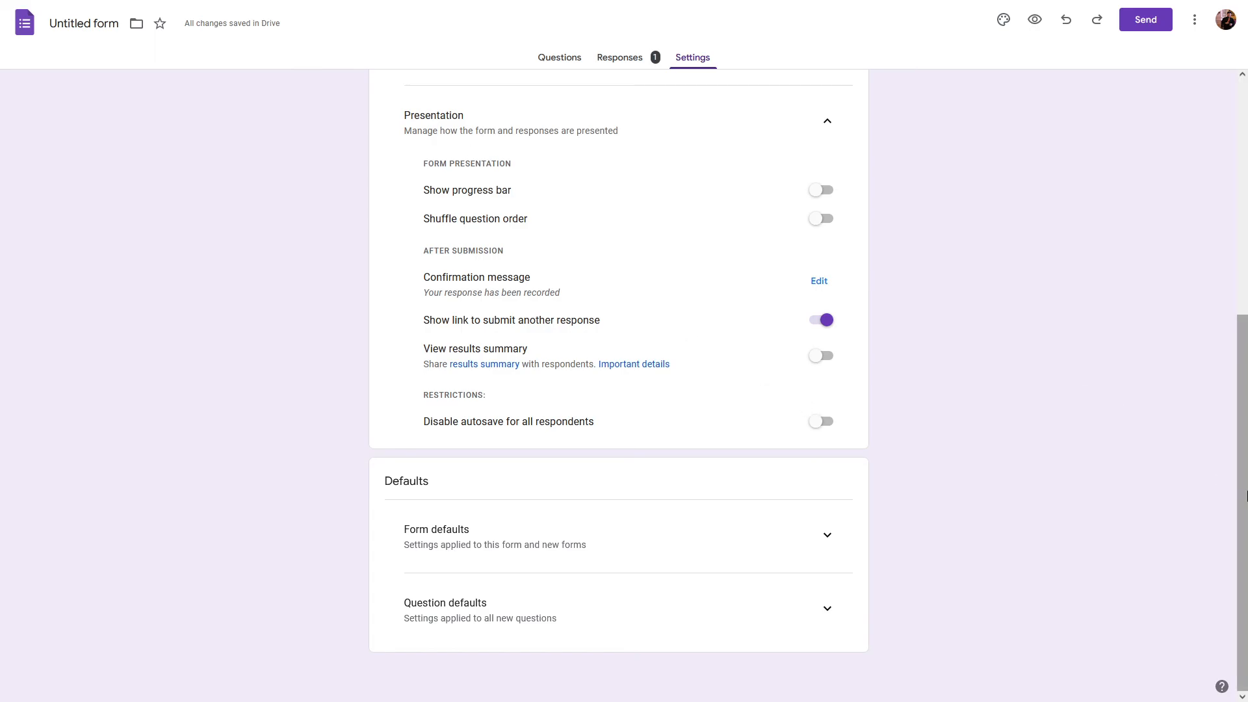
scroll(455, 150, "up", 6)
Step: Open the form's sending options from its questions, examine the email recipient, subject and message fields, and show the shareable link
left_click(557, 58)
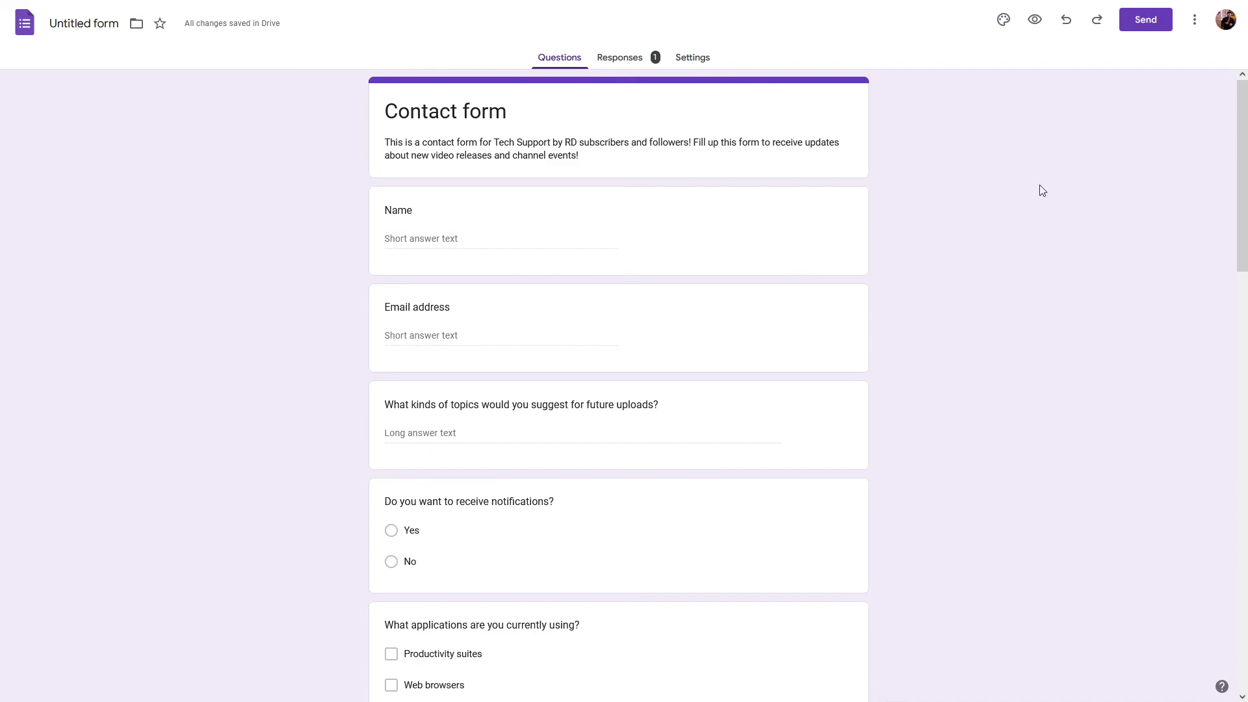
left_click(1146, 21)
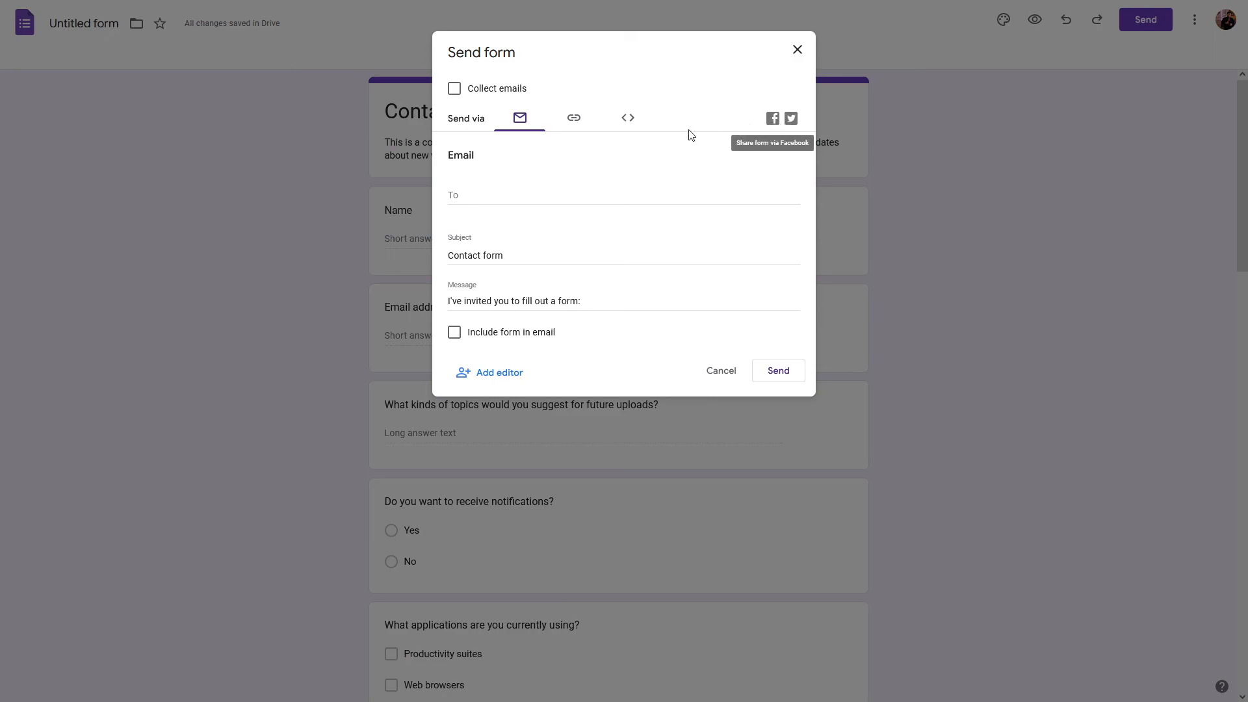
left_click(484, 193)
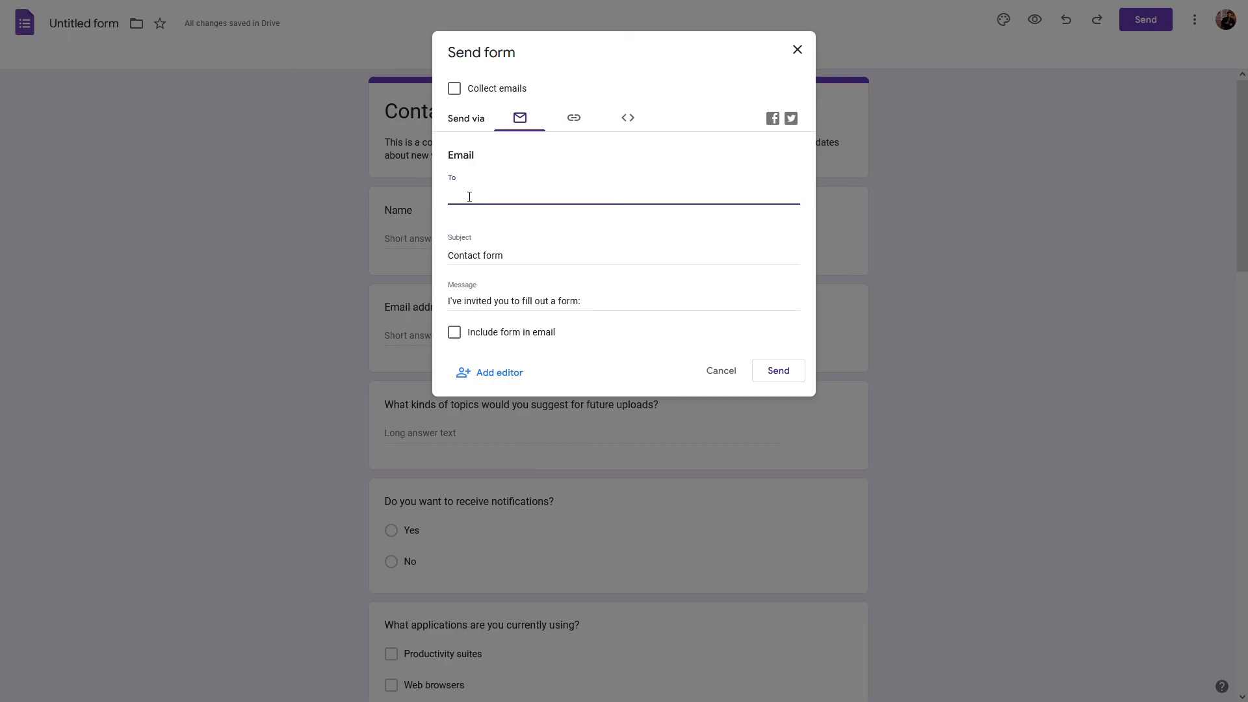
triple_click(522, 257)
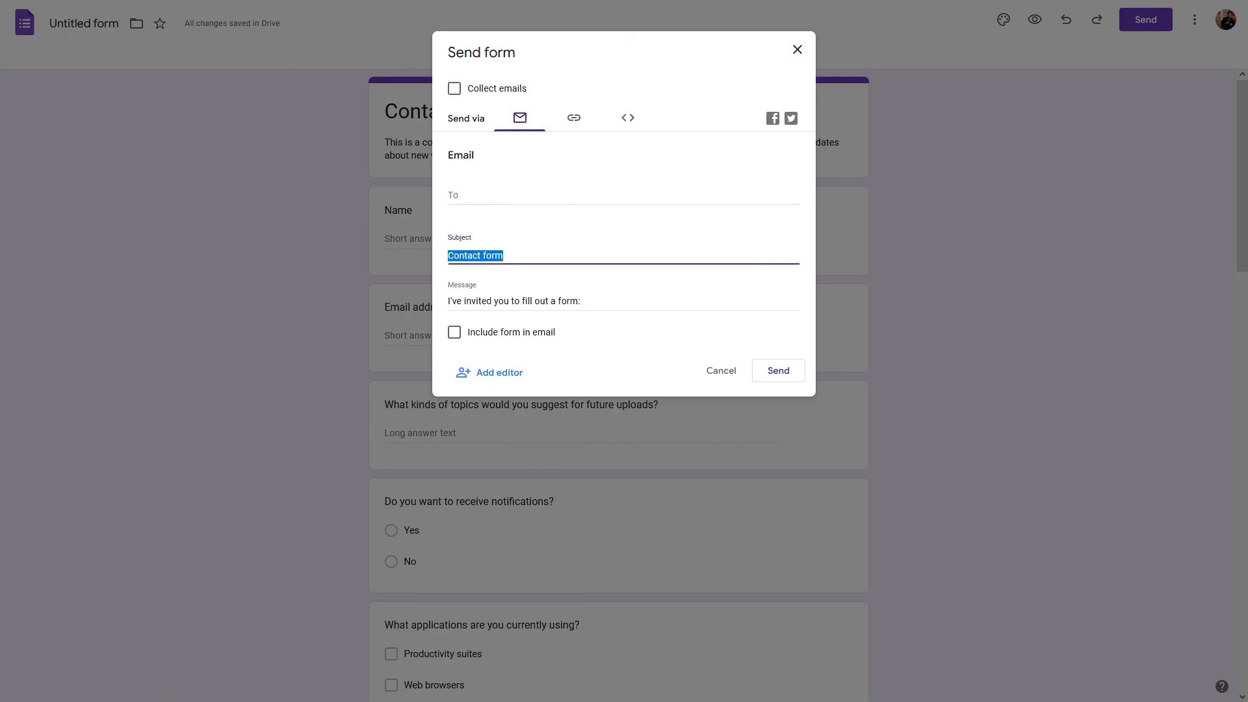
triple_click(605, 298)
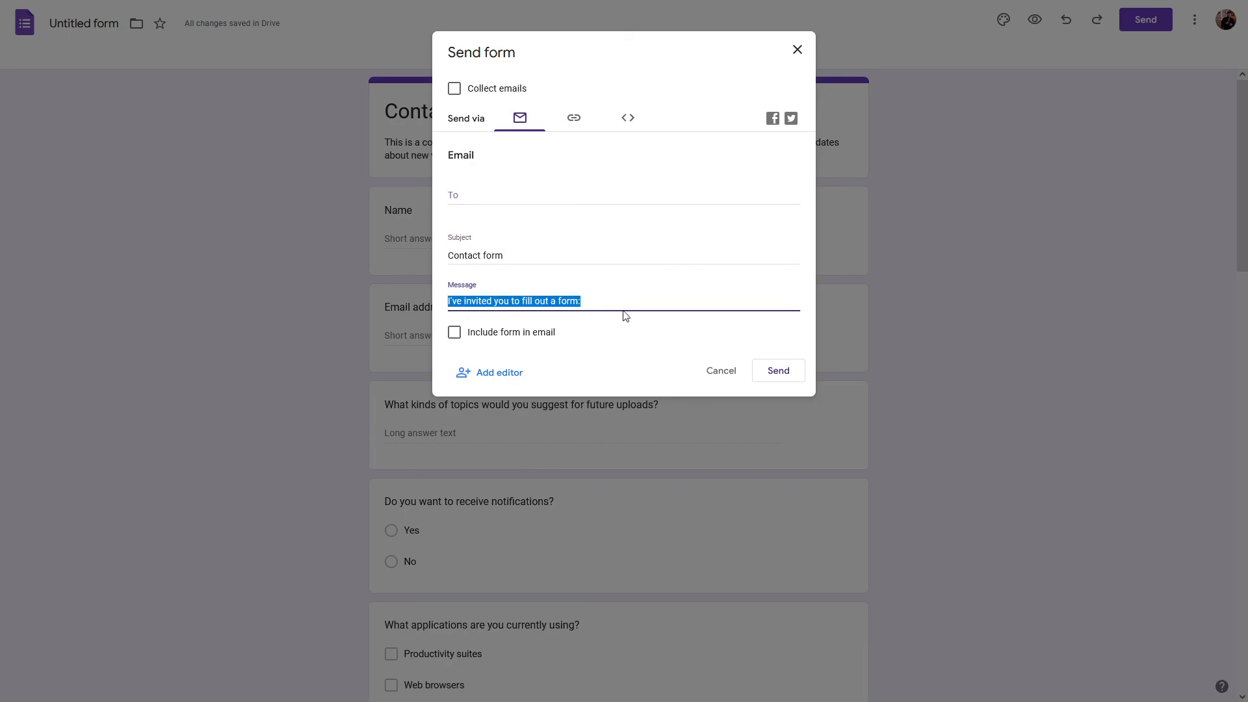
left_click(633, 300)
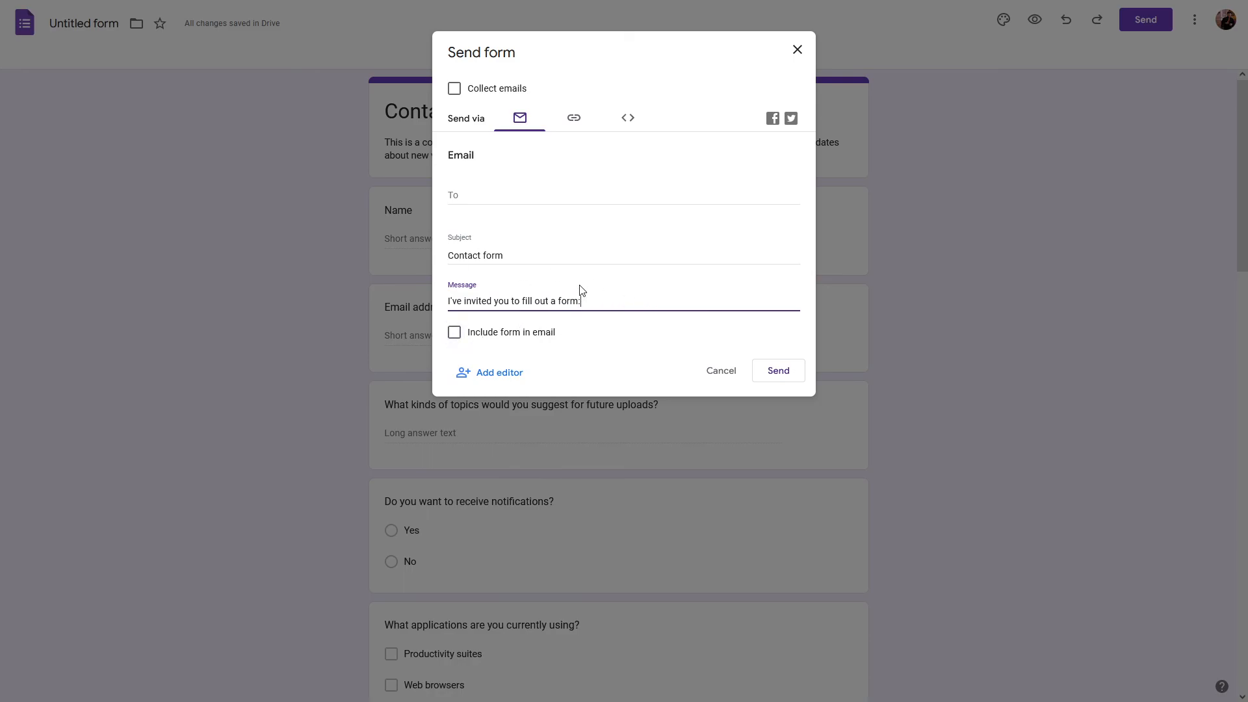
left_click(574, 120)
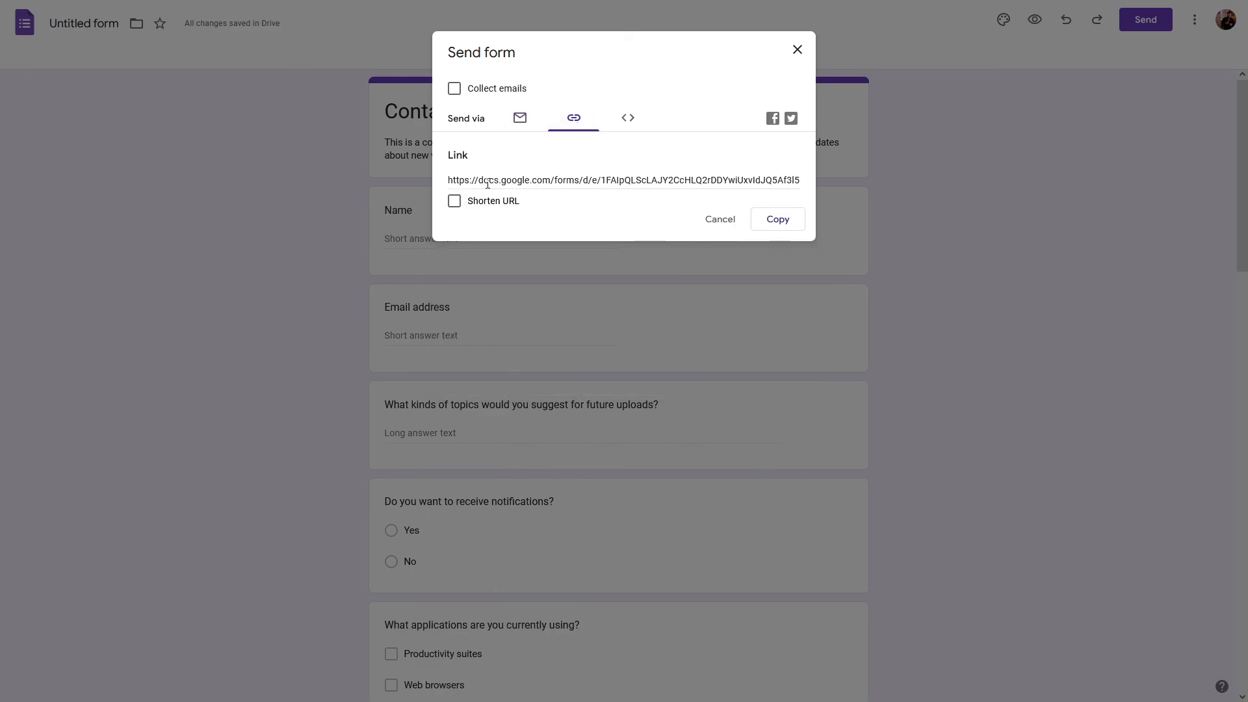
Step: Examine the form's shareable link, its embed HTML code with the width and height settings, and the email sending options
left_click(450, 179)
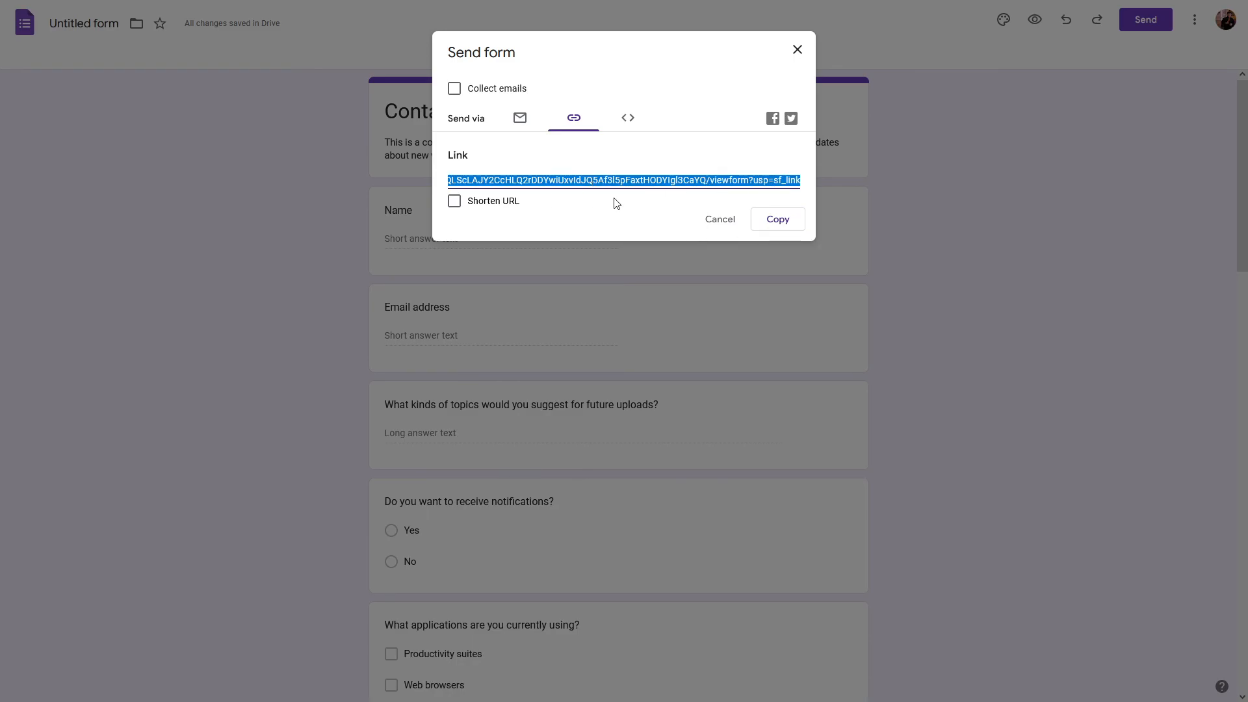
left_click(628, 121)
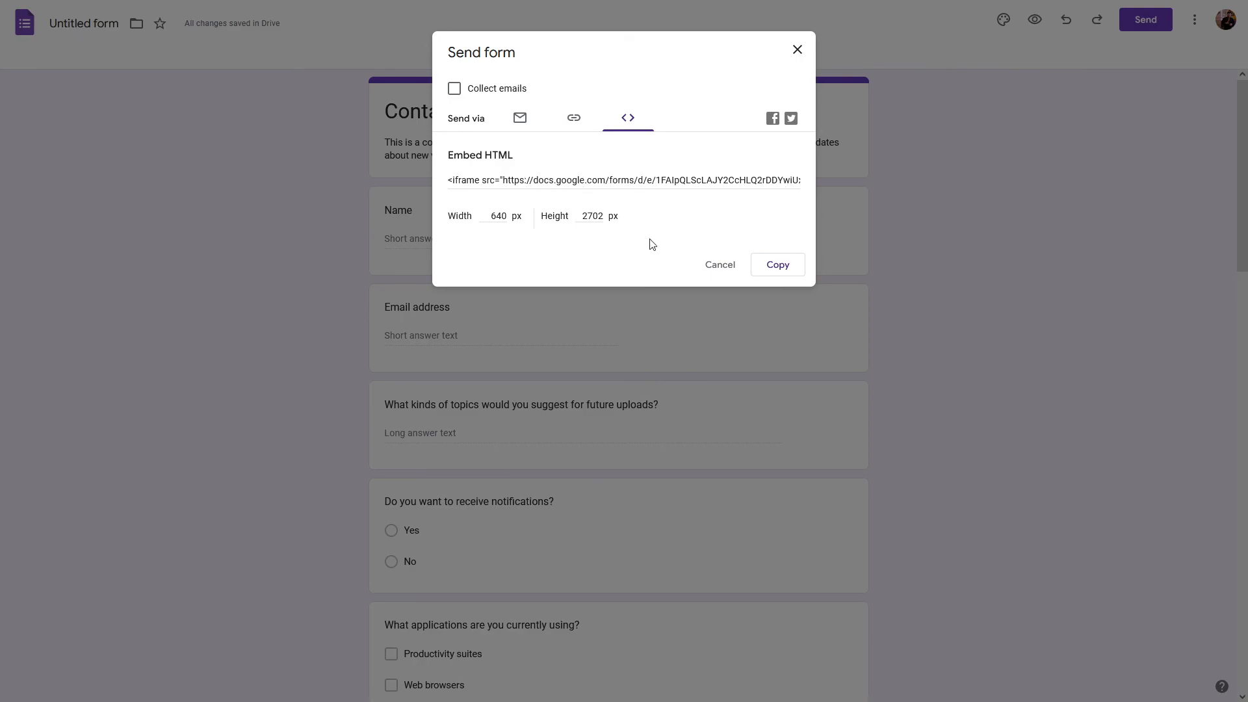
left_click(591, 214)
left_click(506, 219)
left_click(587, 183)
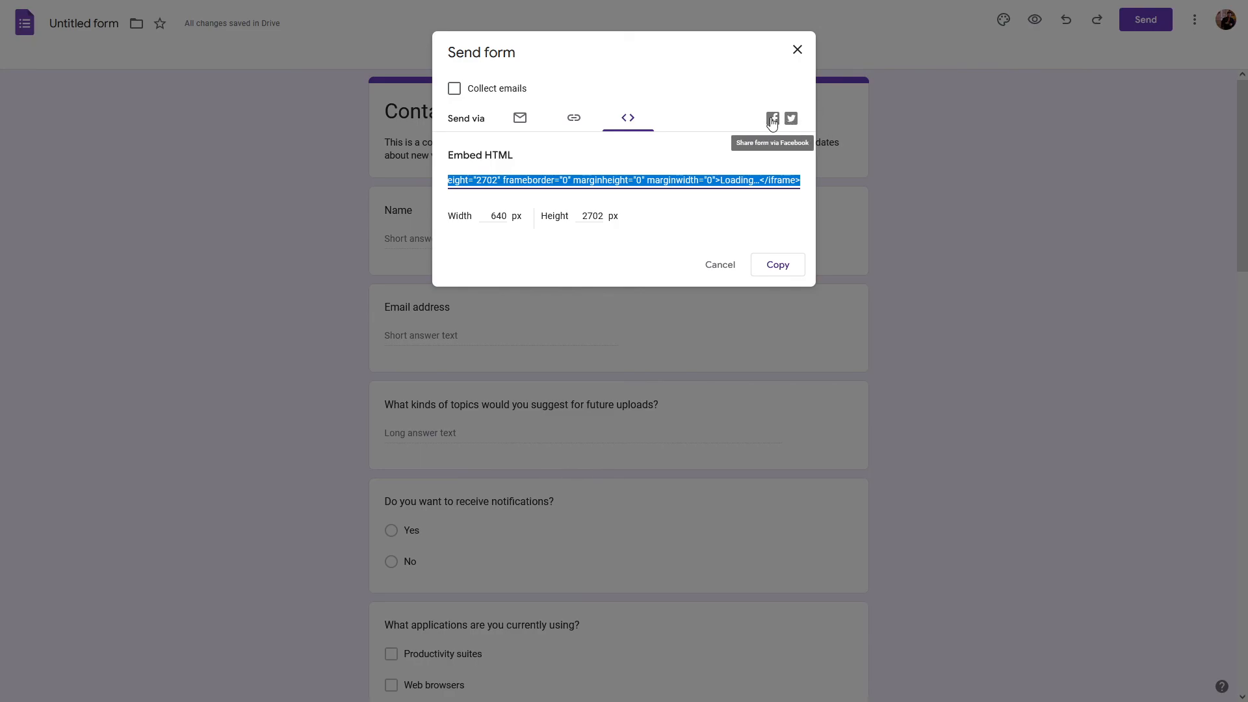
left_click(520, 124)
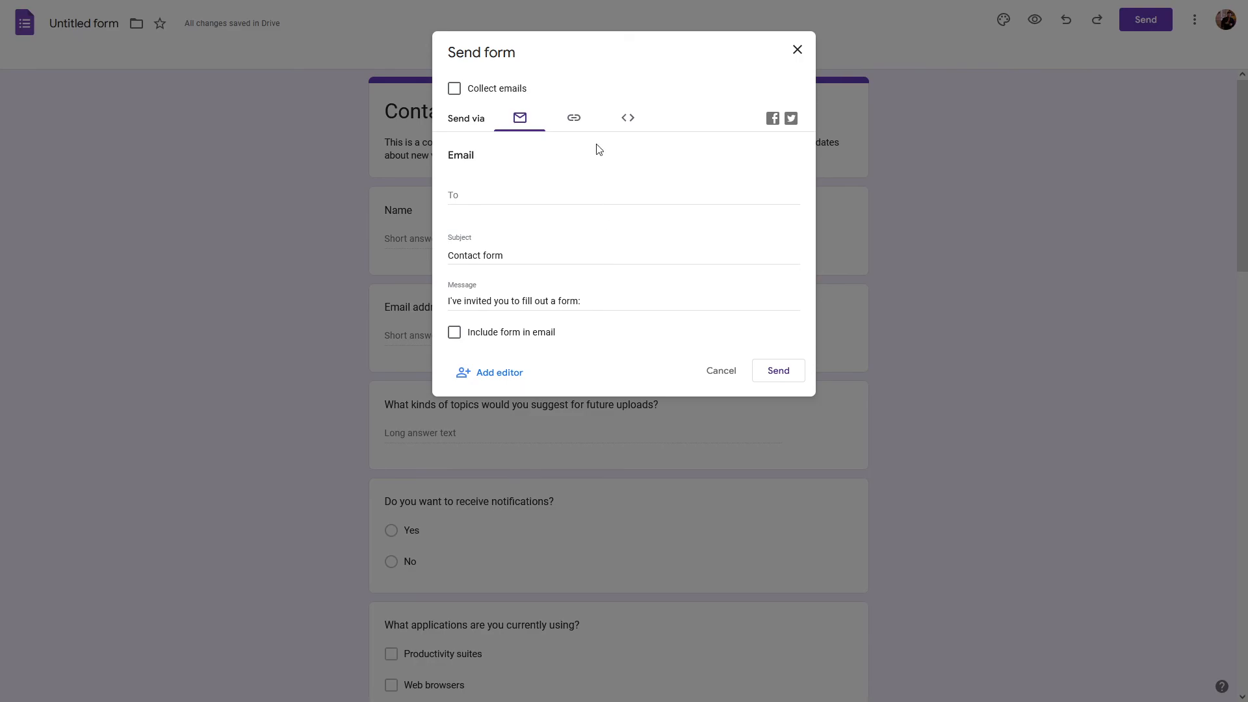
Step: Copy the form's full shareable link without shortening it, and close the sending options
left_click(580, 120)
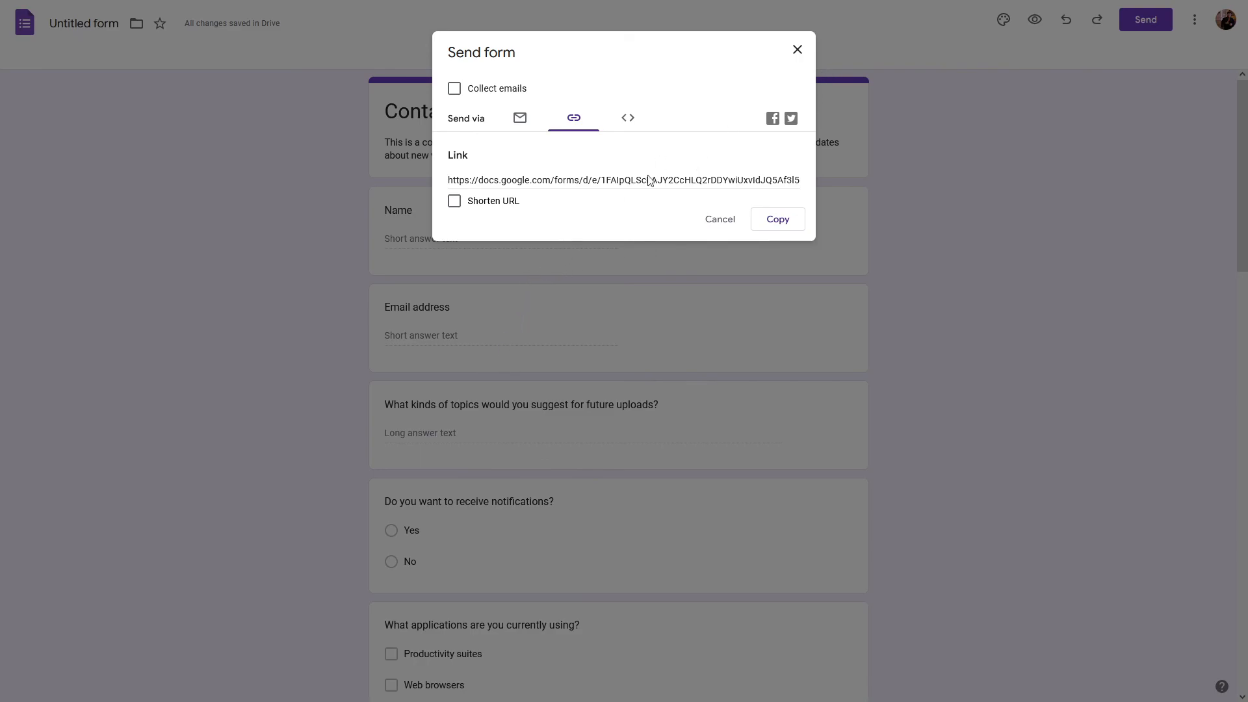
left_click(786, 223)
left_click(797, 50)
Step: Open the copied form link in a new browser tab and show the page in full screen
mouse_move(375, 10)
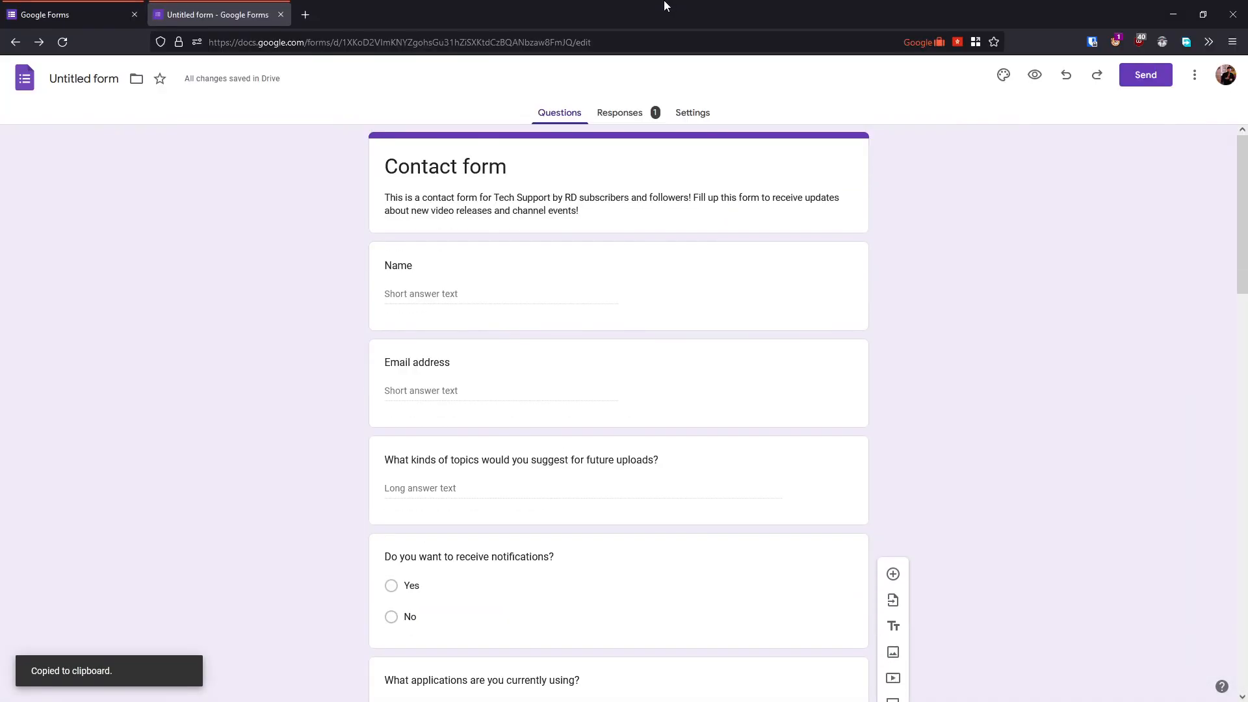
left_click(305, 14)
right_click(321, 41)
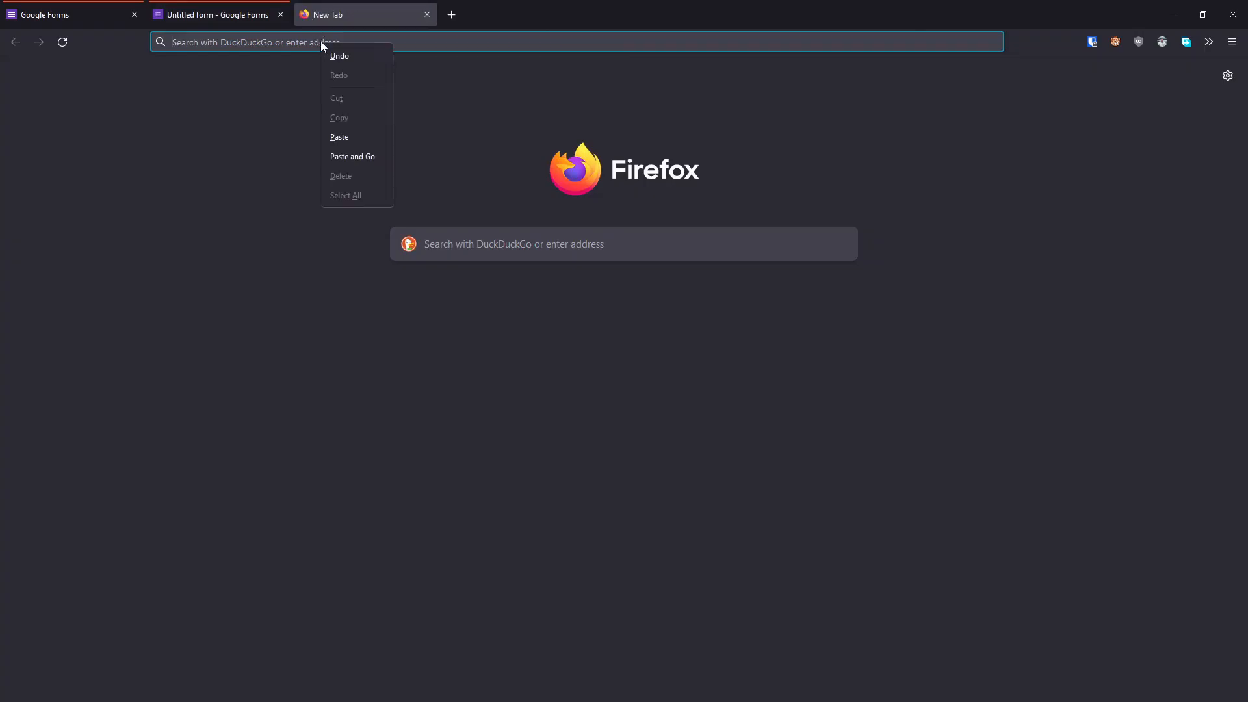
left_click(345, 10)
right_click(195, 49)
left_click(224, 150)
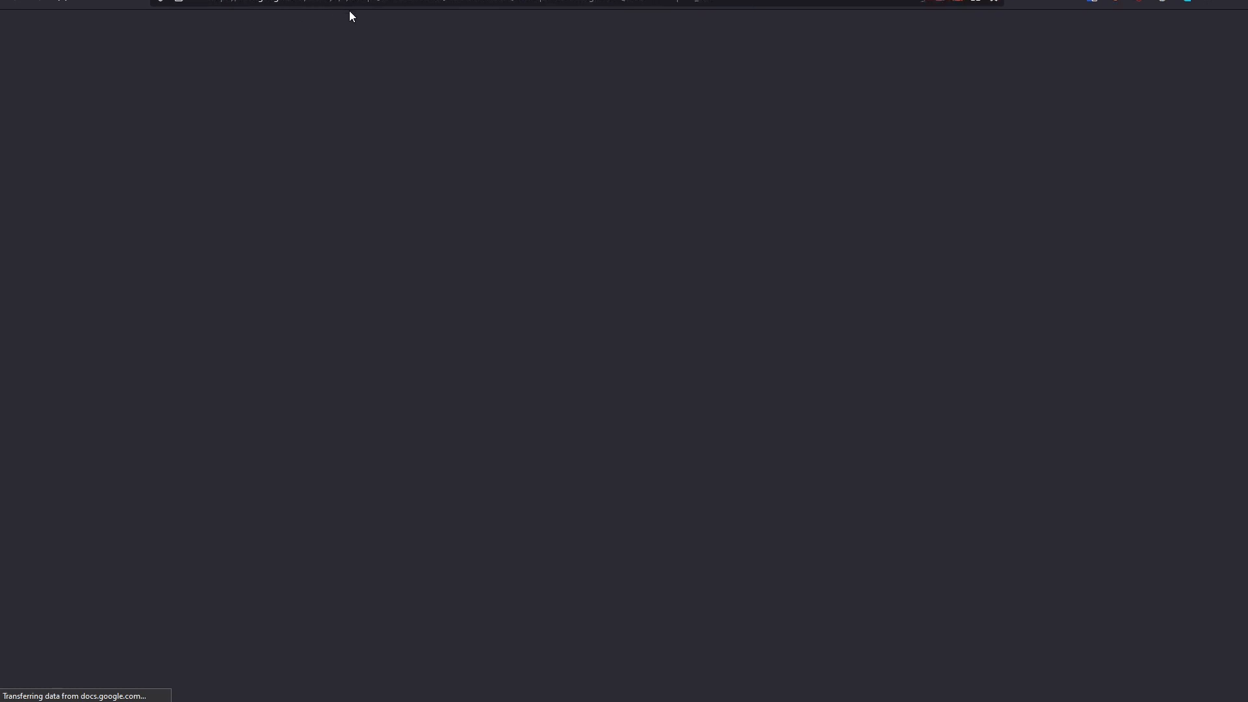
key("F11")
Step: Look over the respondent's view of the contact form down to the submit option and return to its beginning
scroll(548, 487, "down", 7)
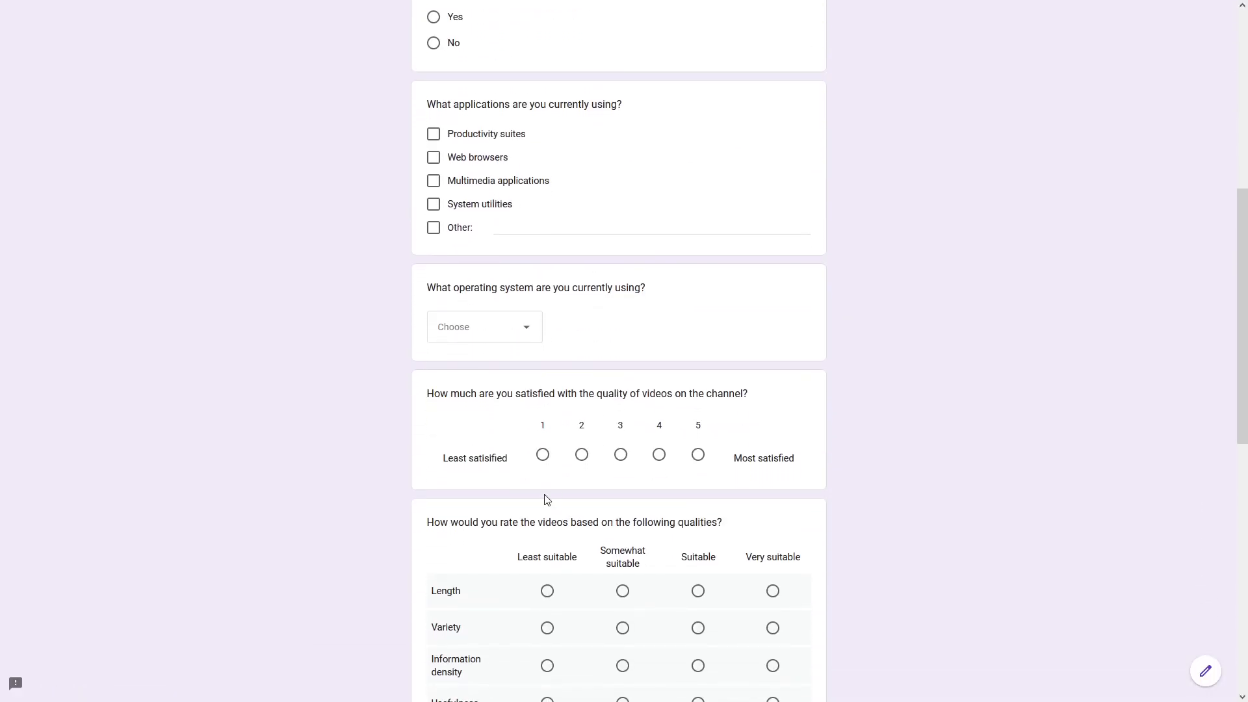
scroll(547, 488, "down", 10)
middle_click(575, 638)
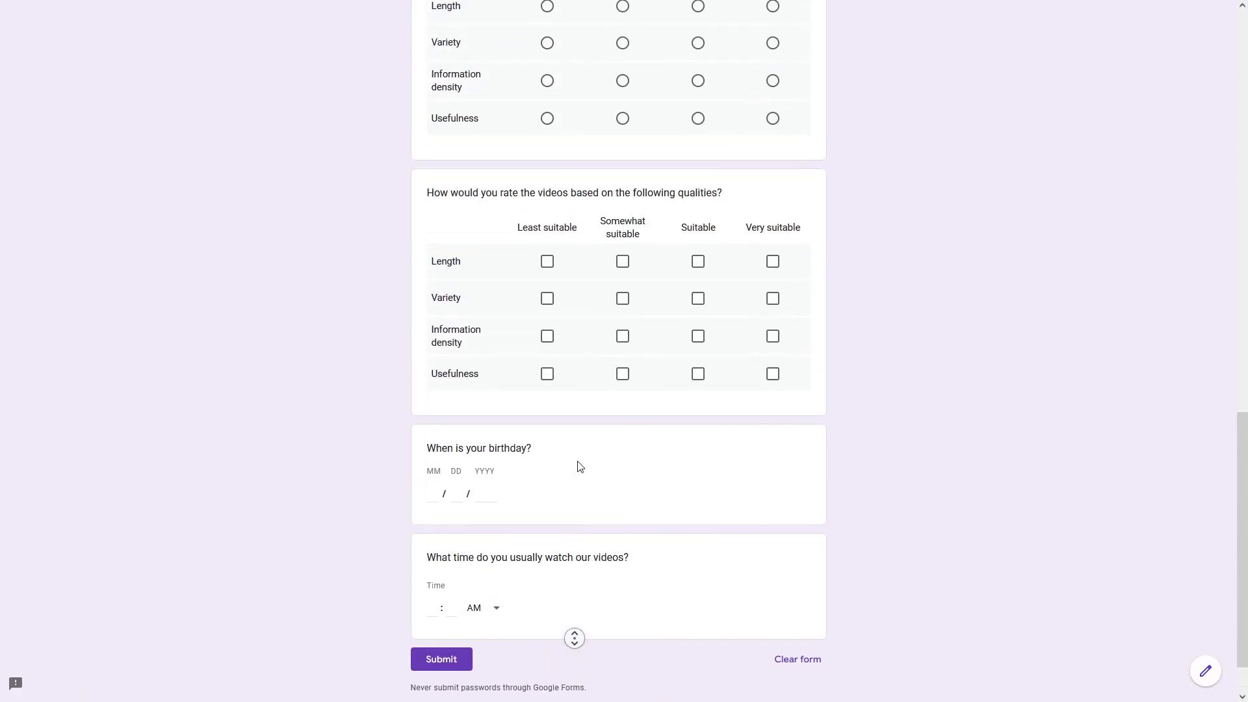
middle_click(577, 248)
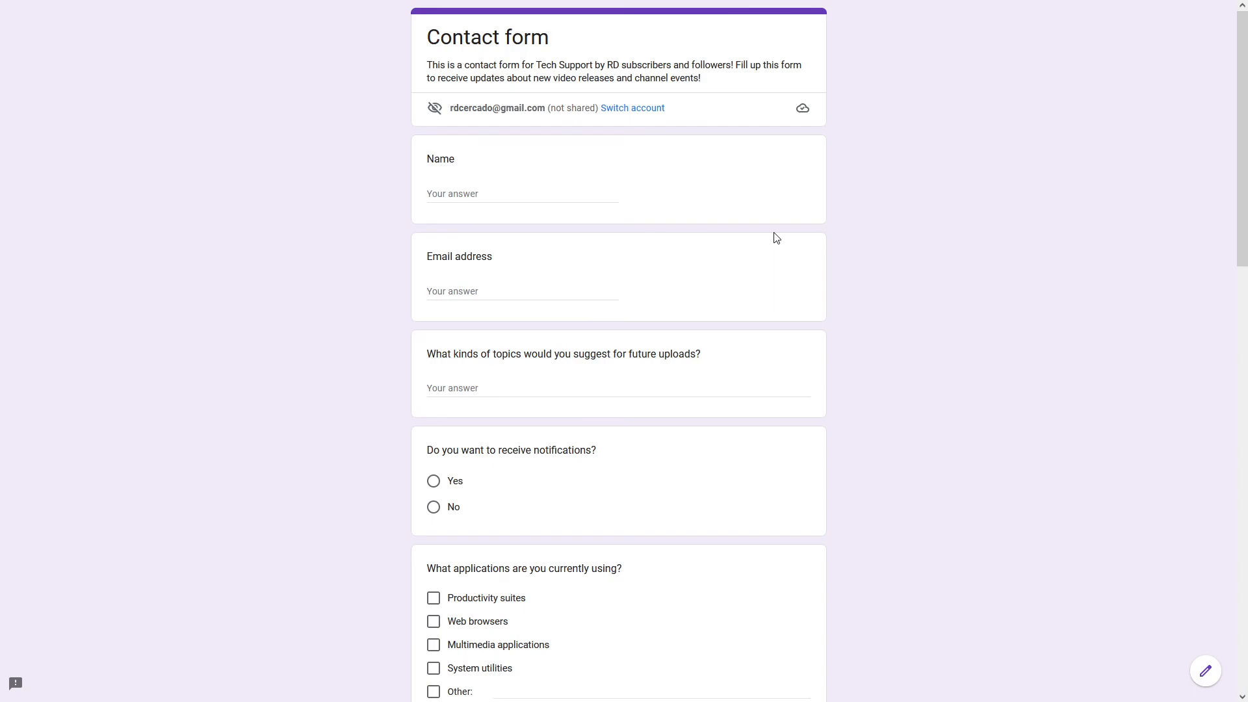